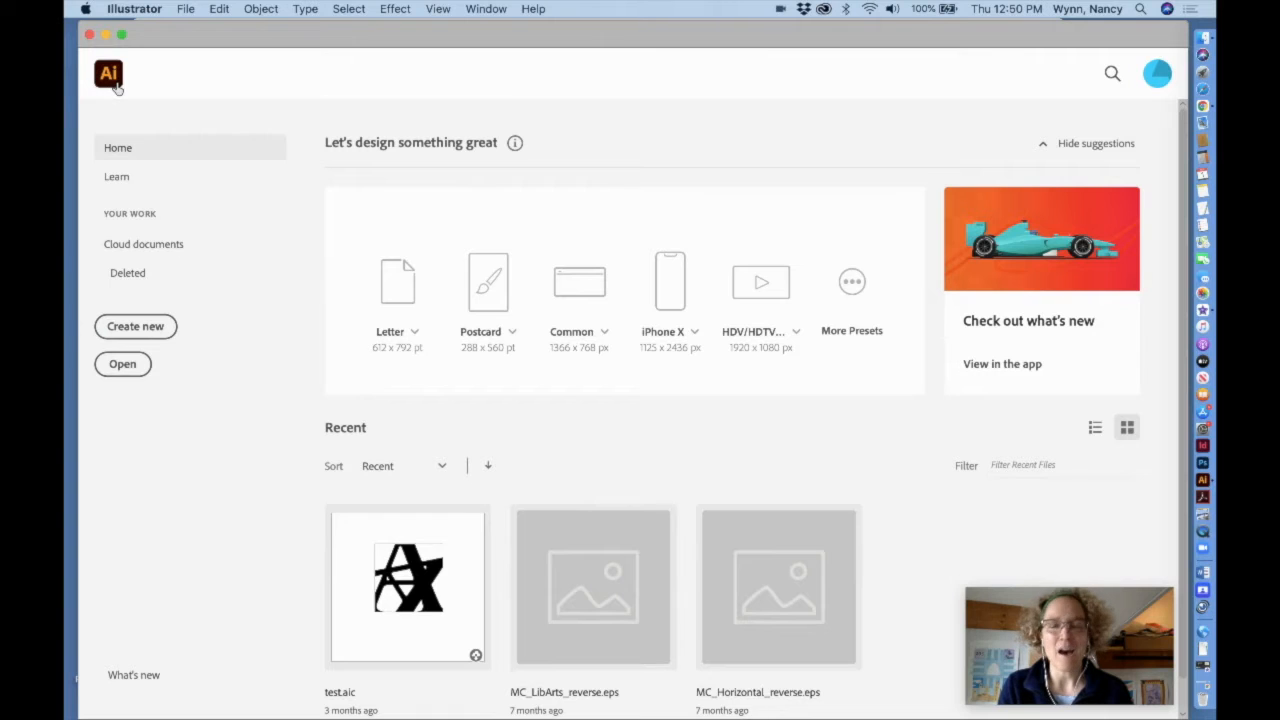
- Switch to Adobe Illustrator and start a new document from the Print presets
{"action": "left_click", "coordinate": [1203, 78]}
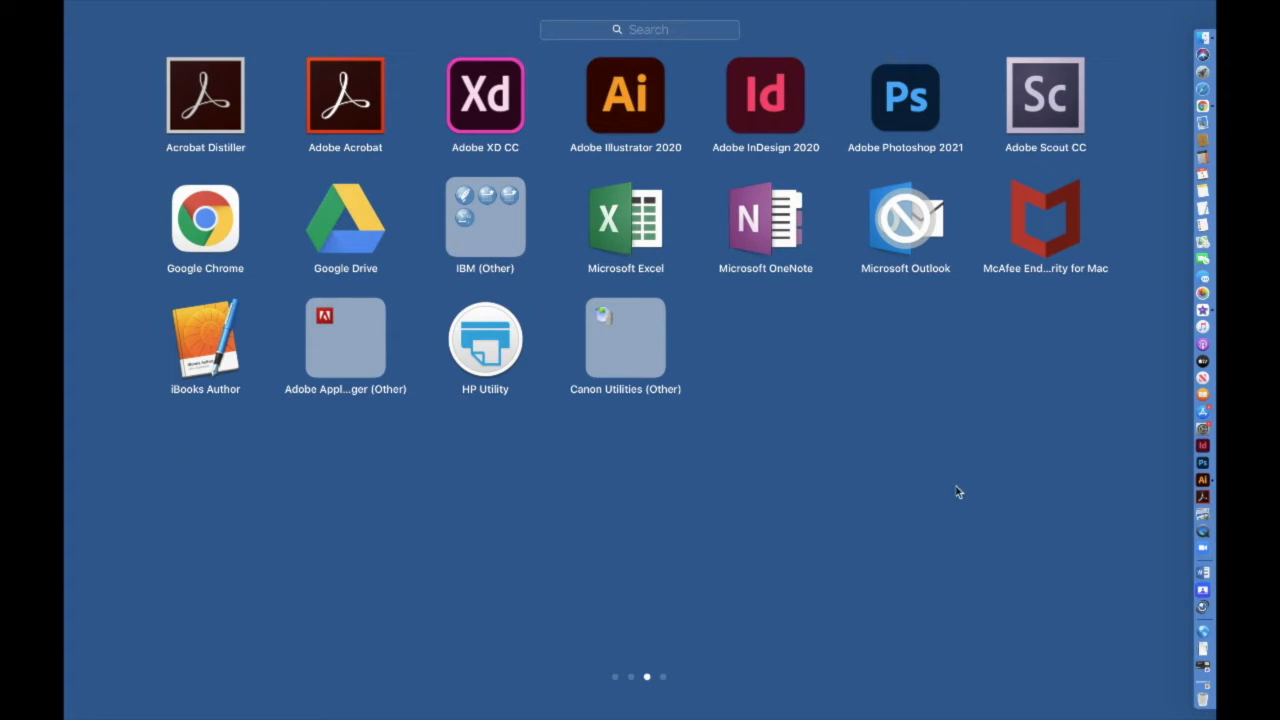
{"action": "left_click", "coordinate": [1202, 482]}
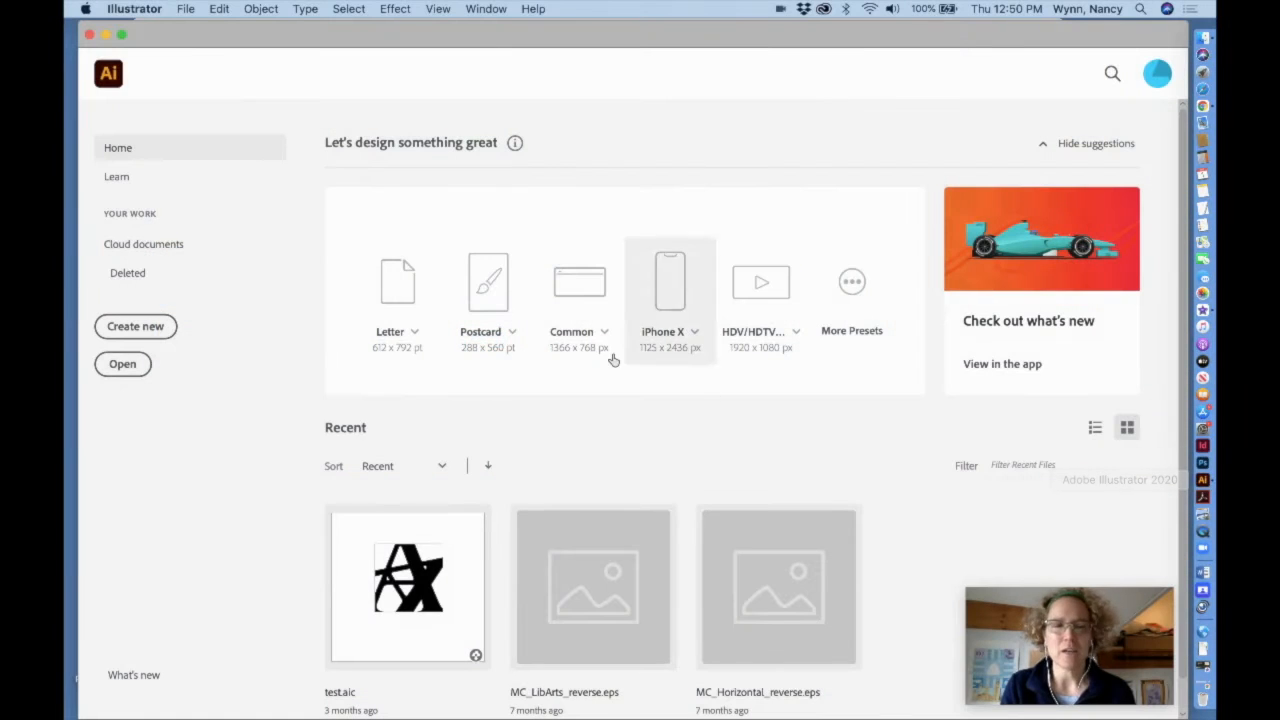
{"action": "left_click", "coordinate": [126, 330]}
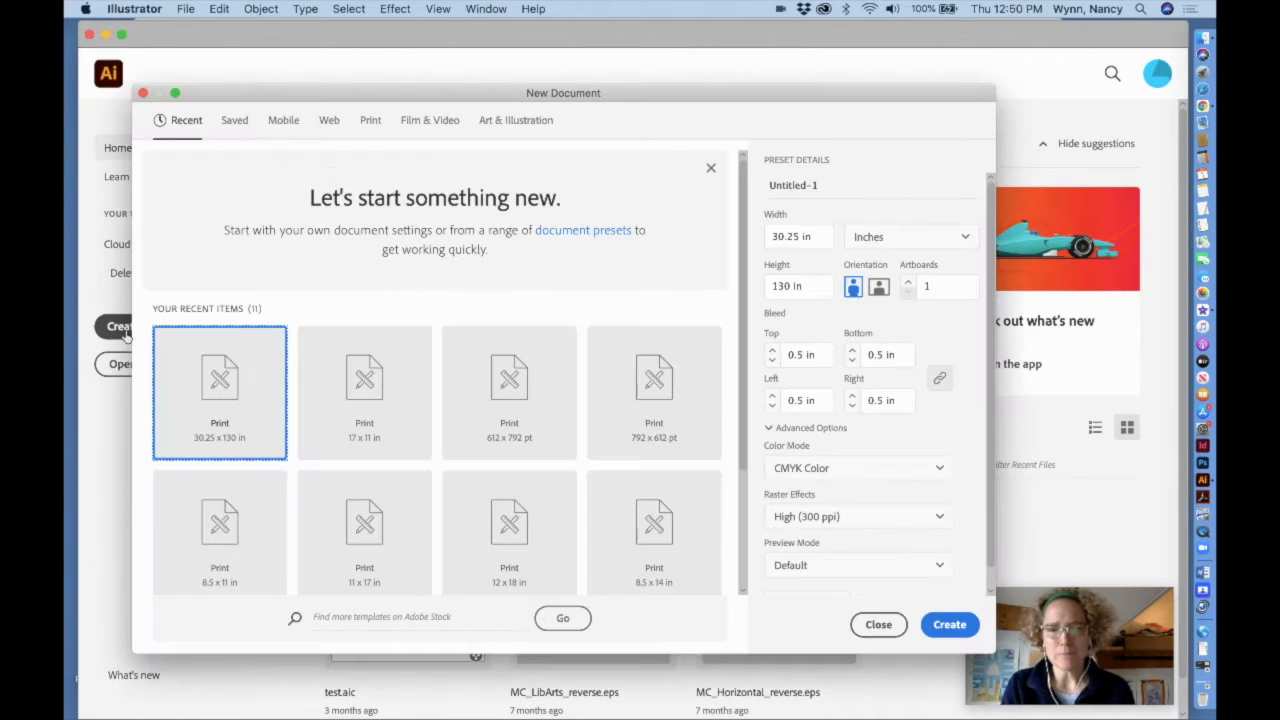
{"action": "left_click", "coordinate": [369, 120]}
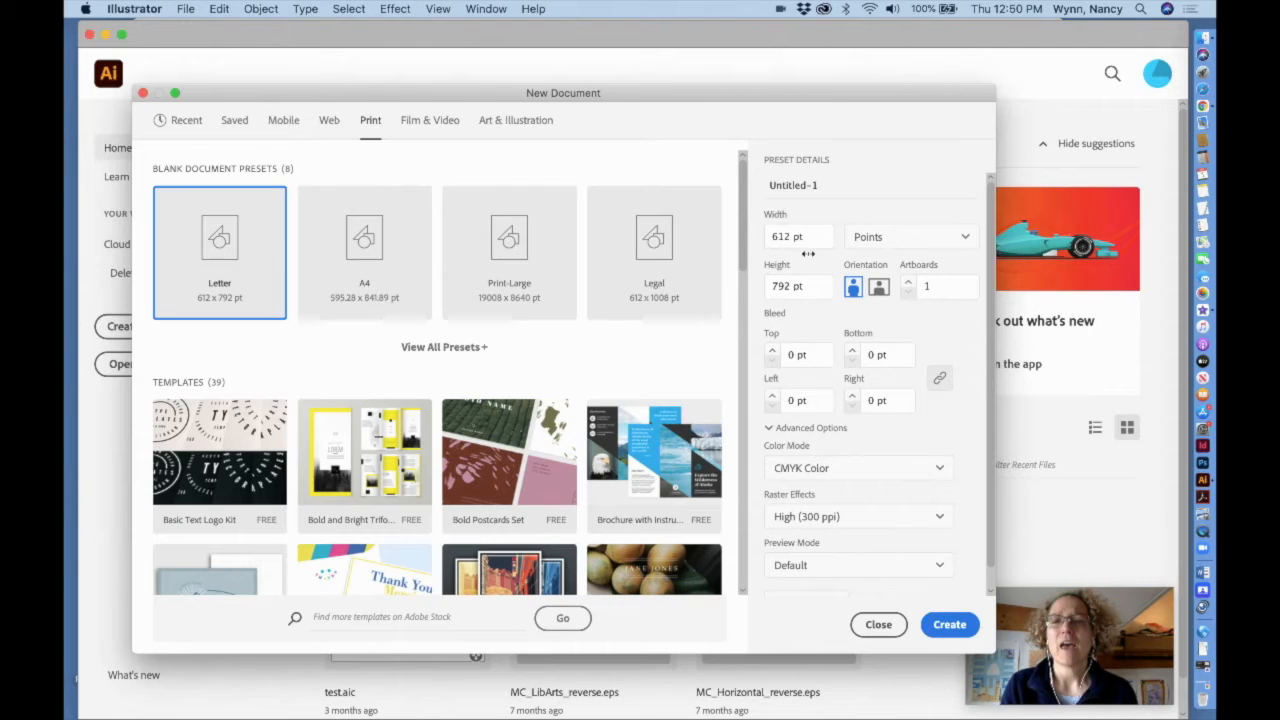
- Set the new document's units to inches, with a width of 6 in and a height of 6 in
{"action": "left_click", "coordinate": [874, 240]}
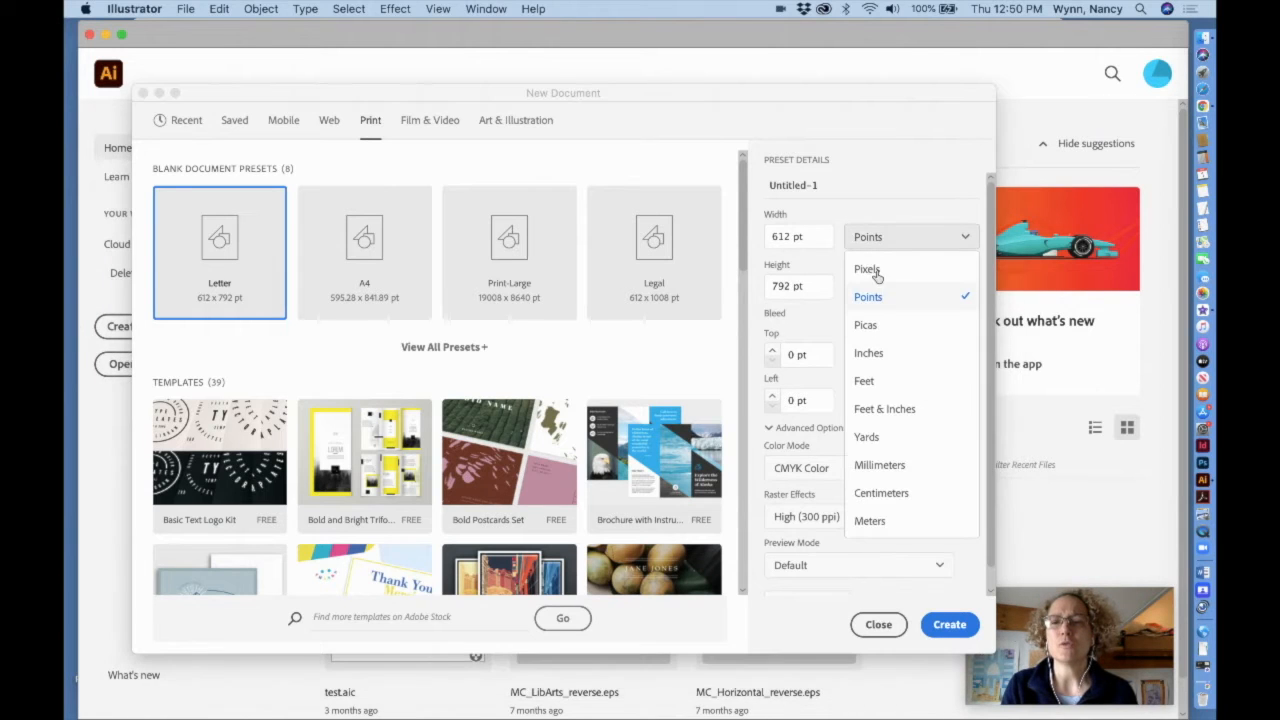
{"action": "left_click", "coordinate": [868, 353]}
{"action": "left_click_drag", "start_coordinate": [806, 237], "coordinate": [734, 236]}
{"action": "type", "text": "6"}
{"action": "left_click_drag", "start_coordinate": [806, 290], "coordinate": [743, 294]}
{"action": "type", "text": "6"}
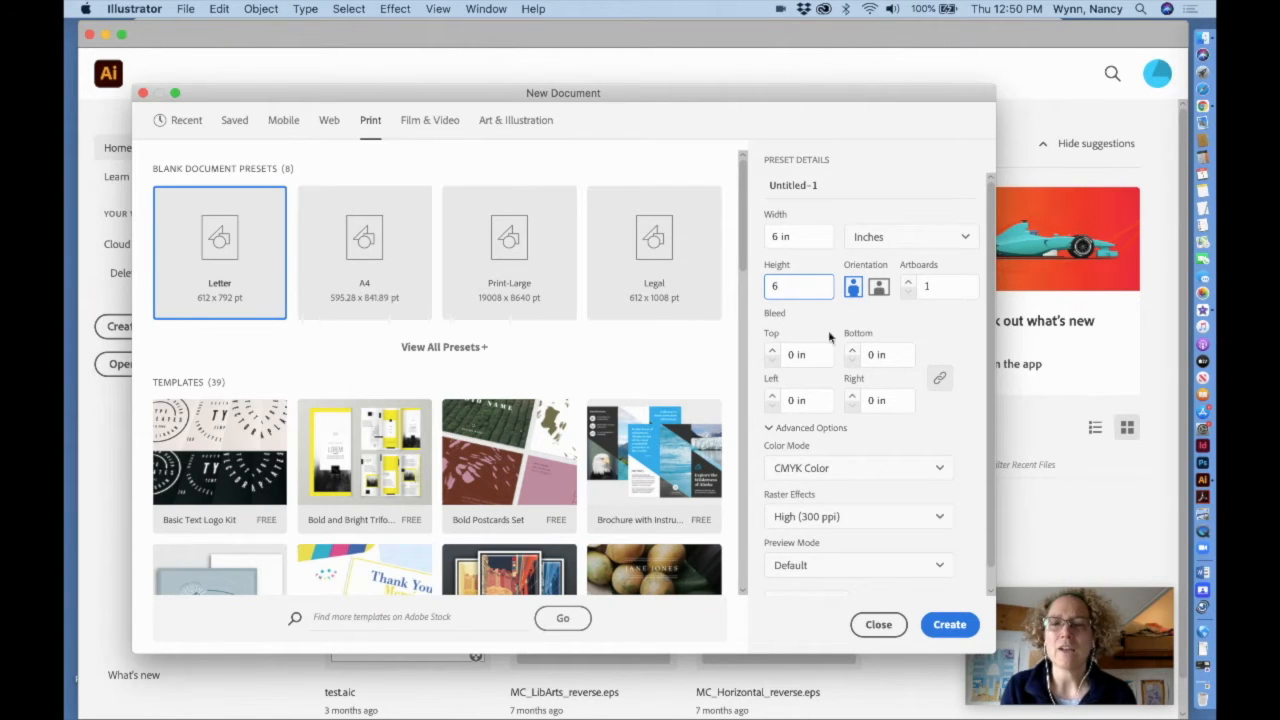
- Set the color mode to RGB Color and create the document
{"action": "left_click", "coordinate": [802, 472]}
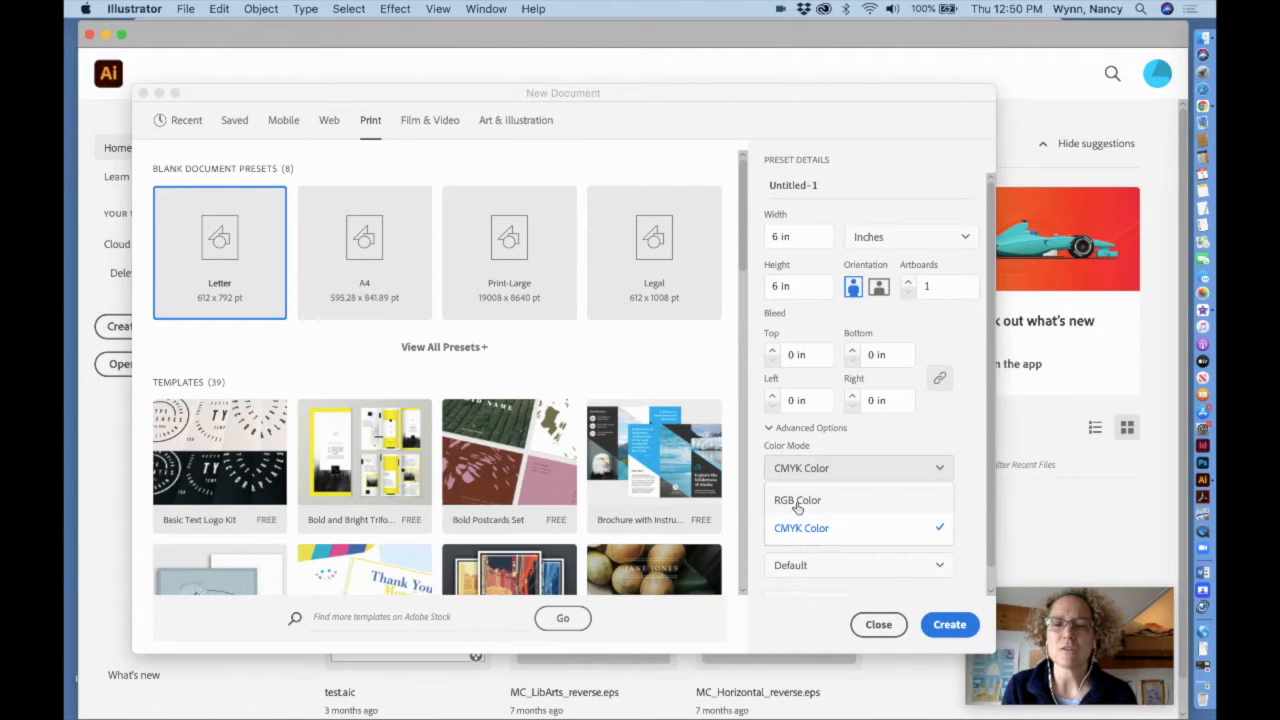
{"action": "left_click", "coordinate": [797, 505]}
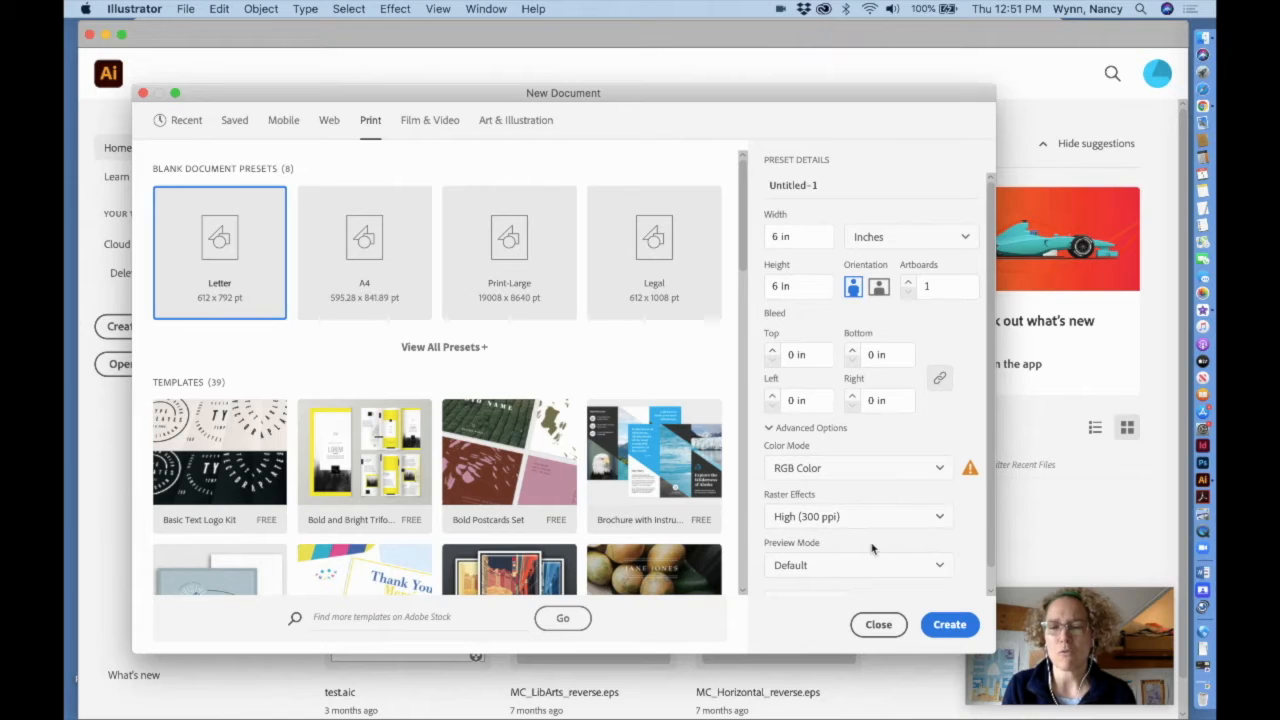
{"action": "scroll", "coordinate": [871, 549], "scroll_direction": "down", "scroll_amount": 1}
{"action": "left_click", "coordinate": [941, 625]}
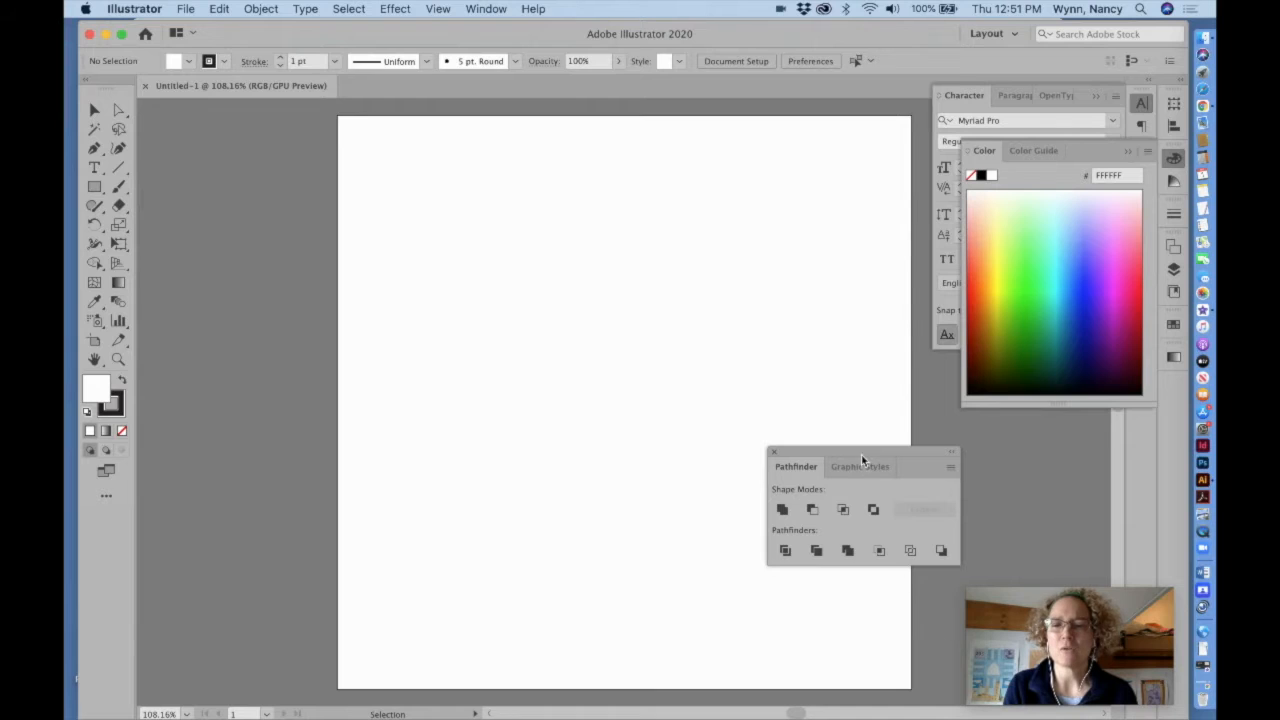
- Collapse the open Color and Character panels and dock the floating Pathfinder panel among the collapsed panels
{"action": "left_click_drag", "start_coordinate": [882, 455], "coordinate": [1089, 433]}
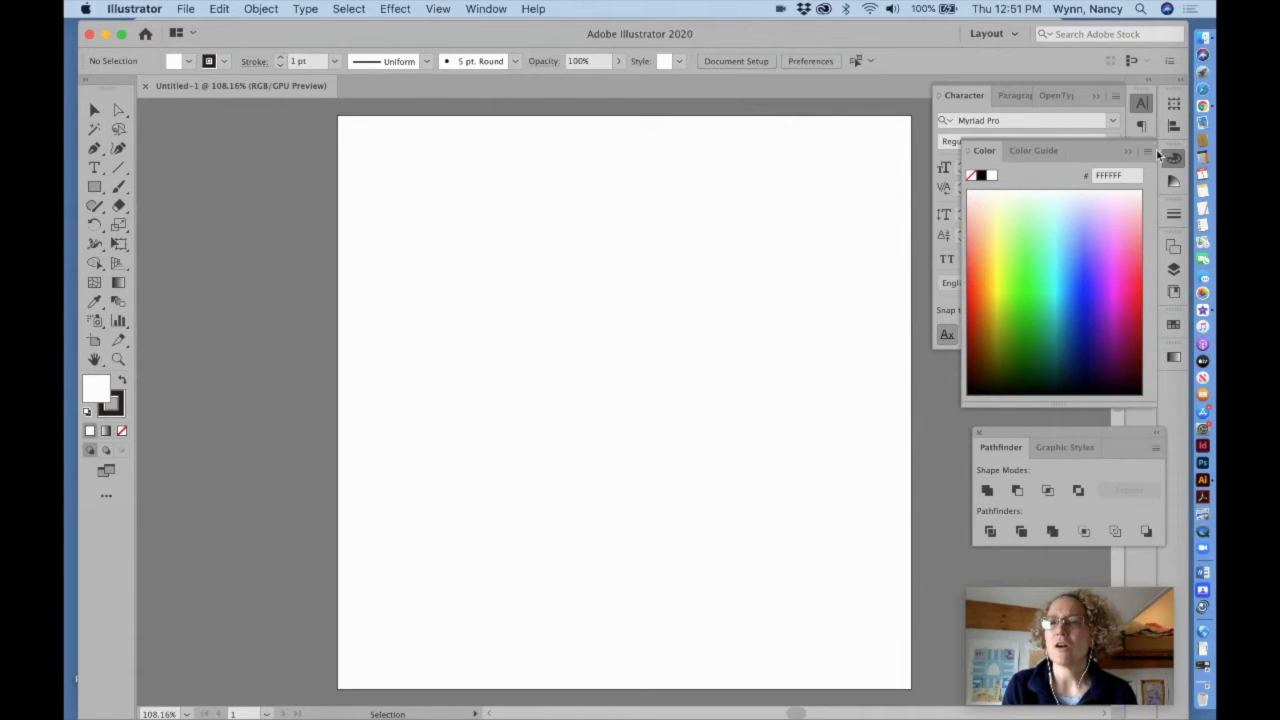
{"action": "left_click", "coordinate": [1125, 151]}
{"action": "left_click", "coordinate": [1097, 96]}
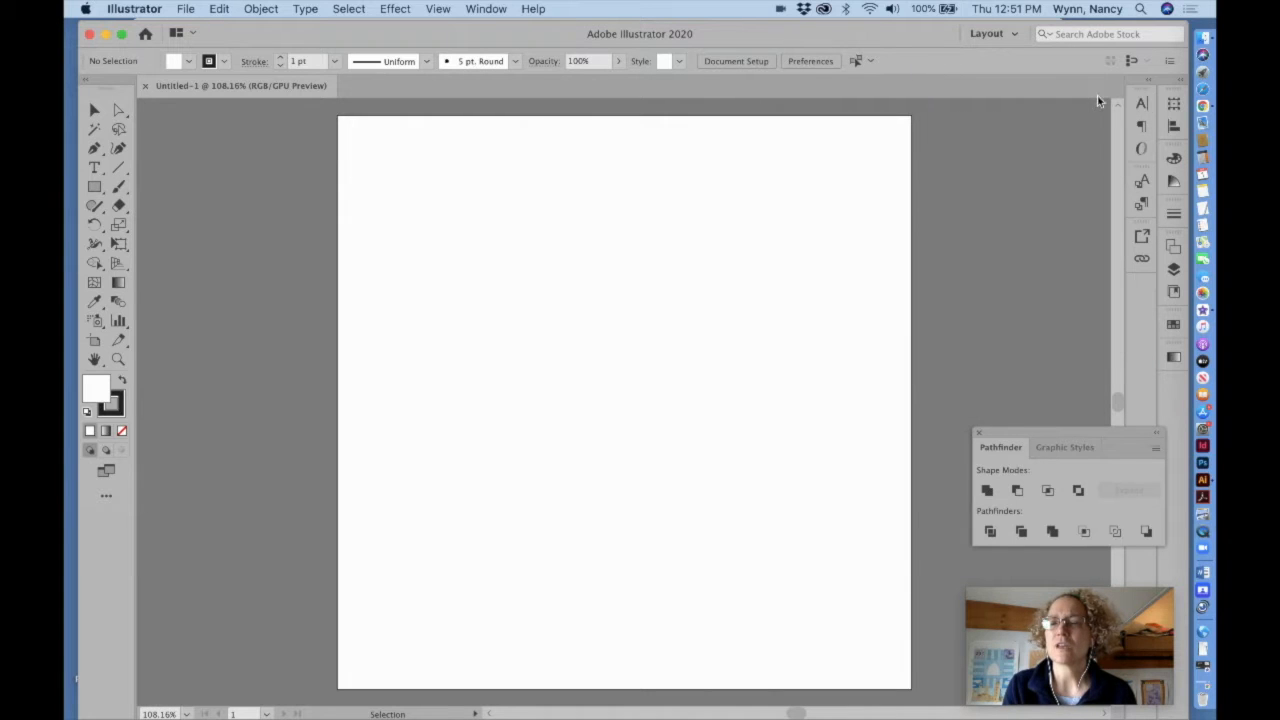
{"action": "left_click_drag", "start_coordinate": [998, 436], "coordinate": [1143, 292]}
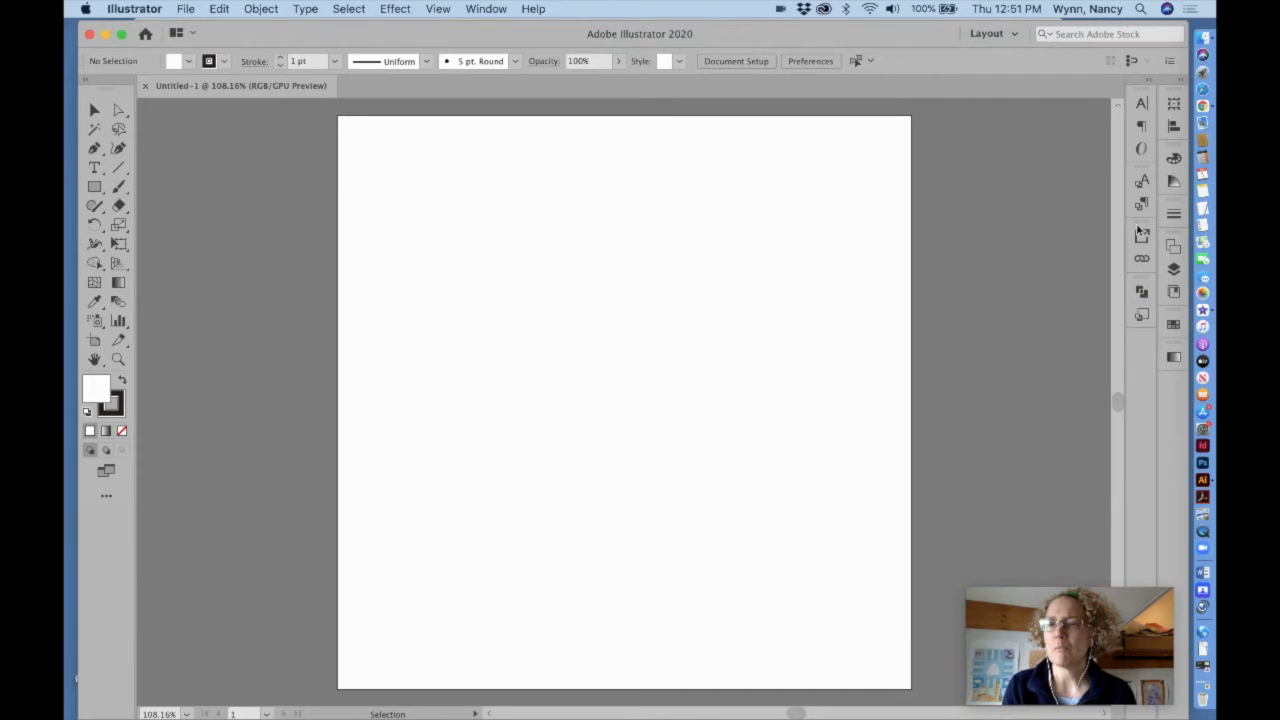
- Detach the Layers panel as a floating panel beside the artboard and collapse the remaining Libraries panel
{"action": "left_click", "coordinate": [1174, 269]}
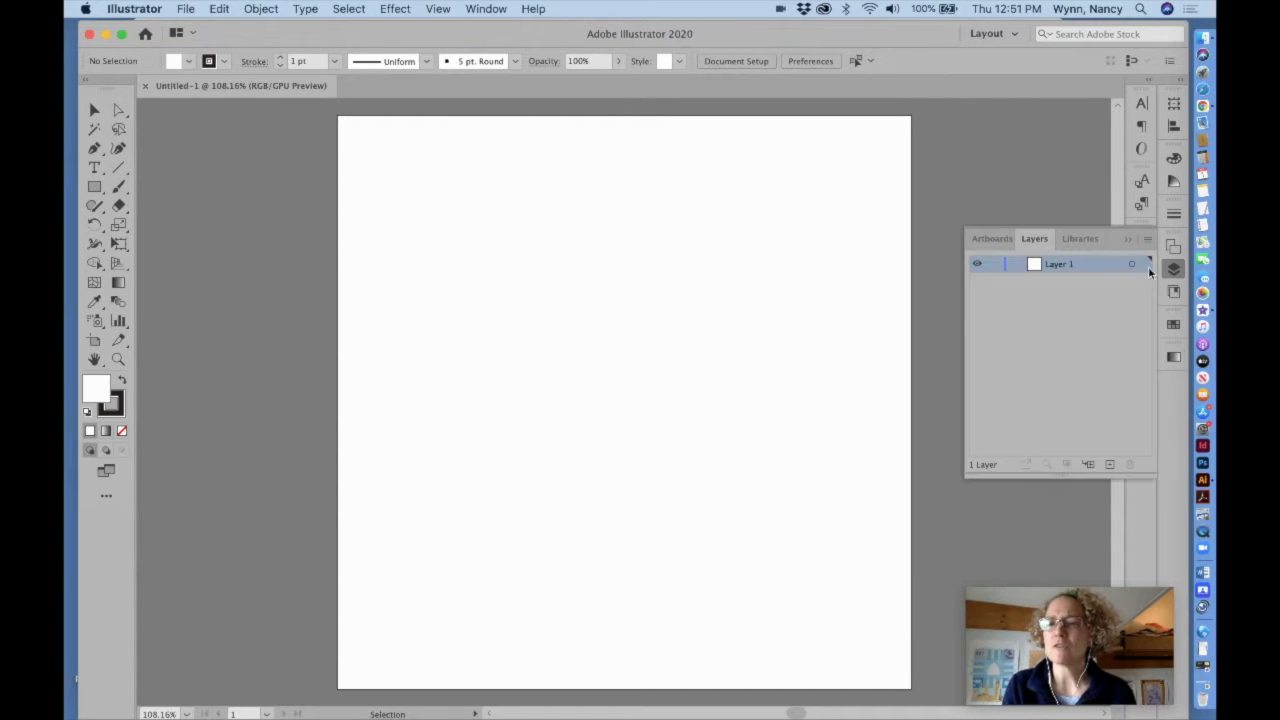
{"action": "left_click_drag", "start_coordinate": [1032, 243], "coordinate": [1013, 127]}
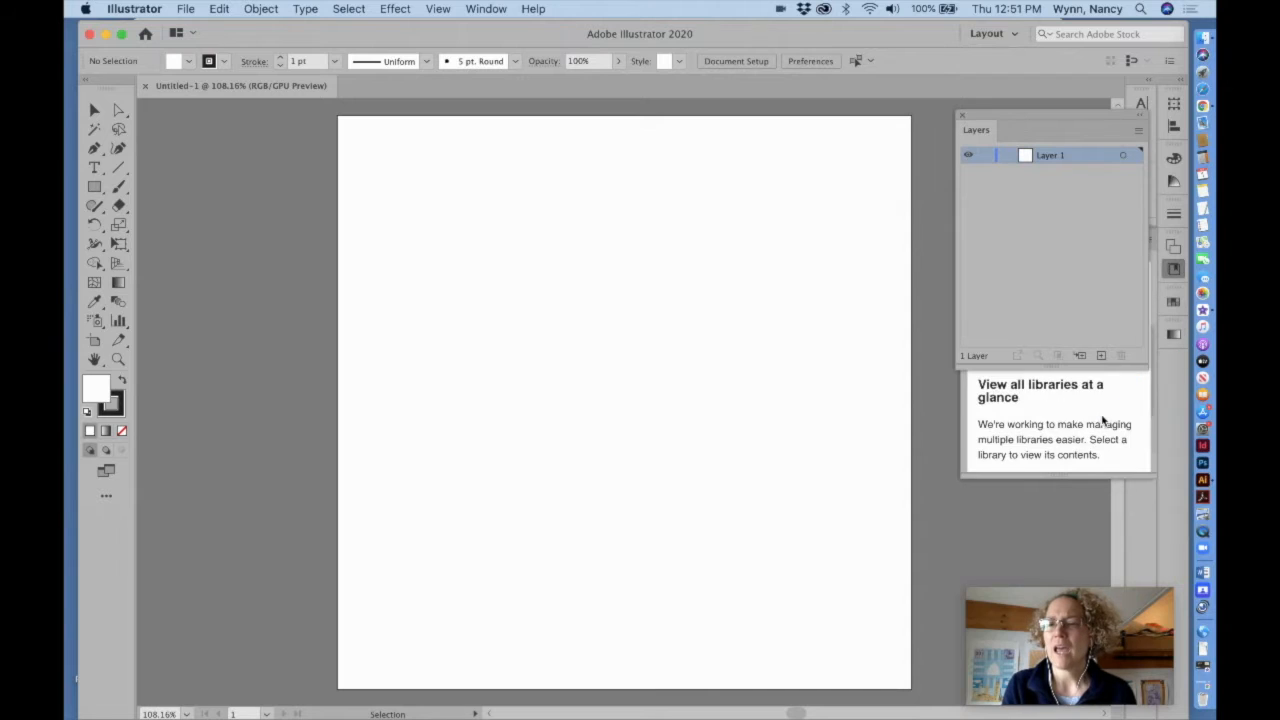
{"action": "left_click", "coordinate": [1128, 239]}
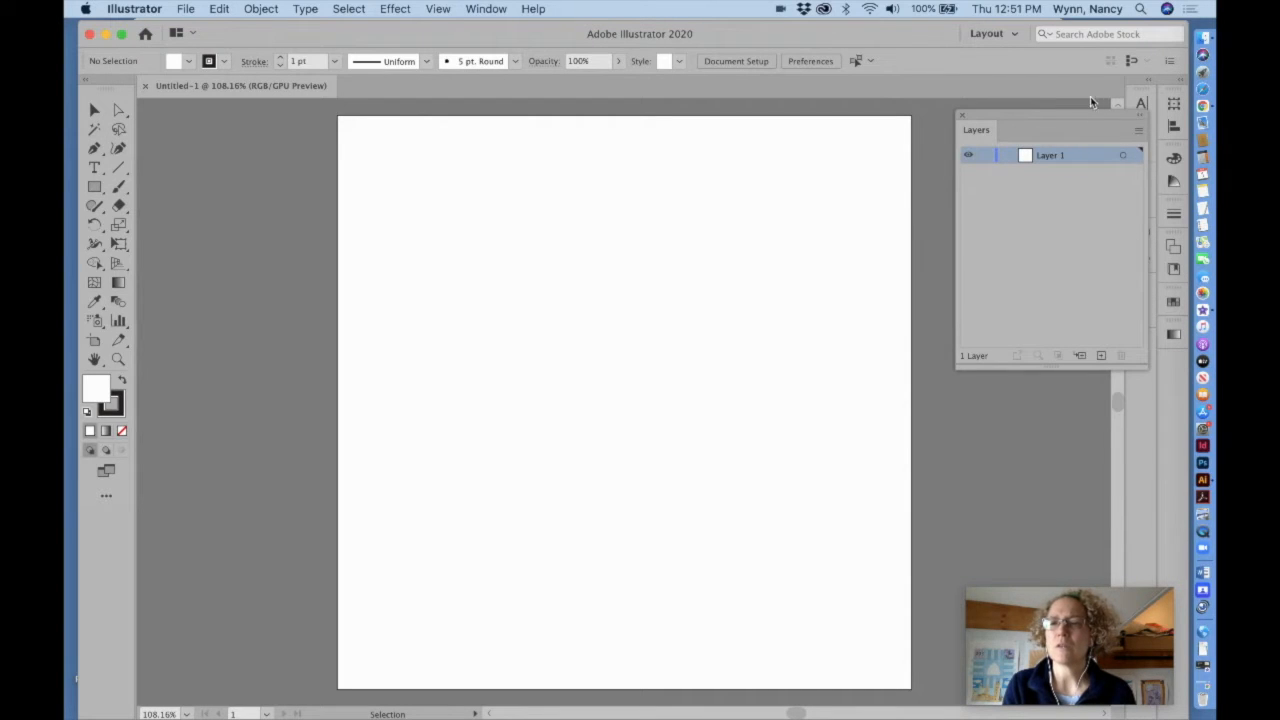
{"action": "left_click_drag", "start_coordinate": [1073, 112], "coordinate": [1071, 123]}
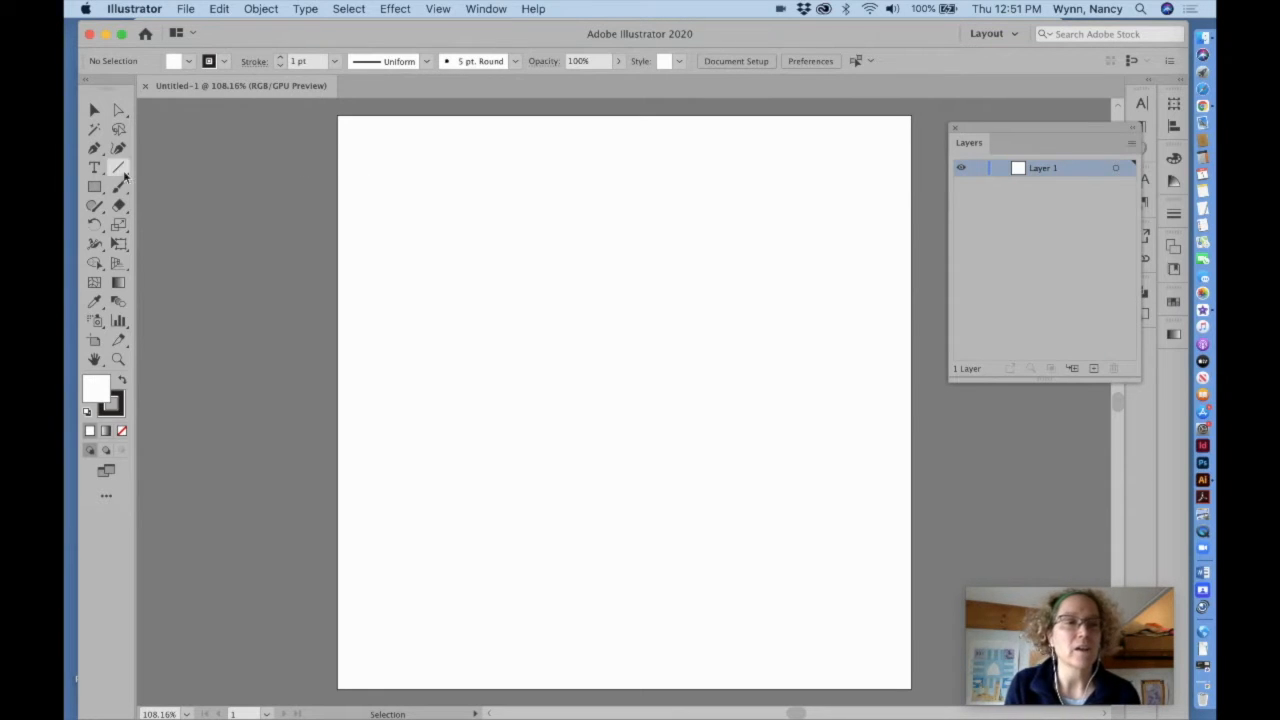
- Create a rectangle 6 in wide and 6 in high with the Rectangle tool
{"action": "left_click", "coordinate": [94, 188]}
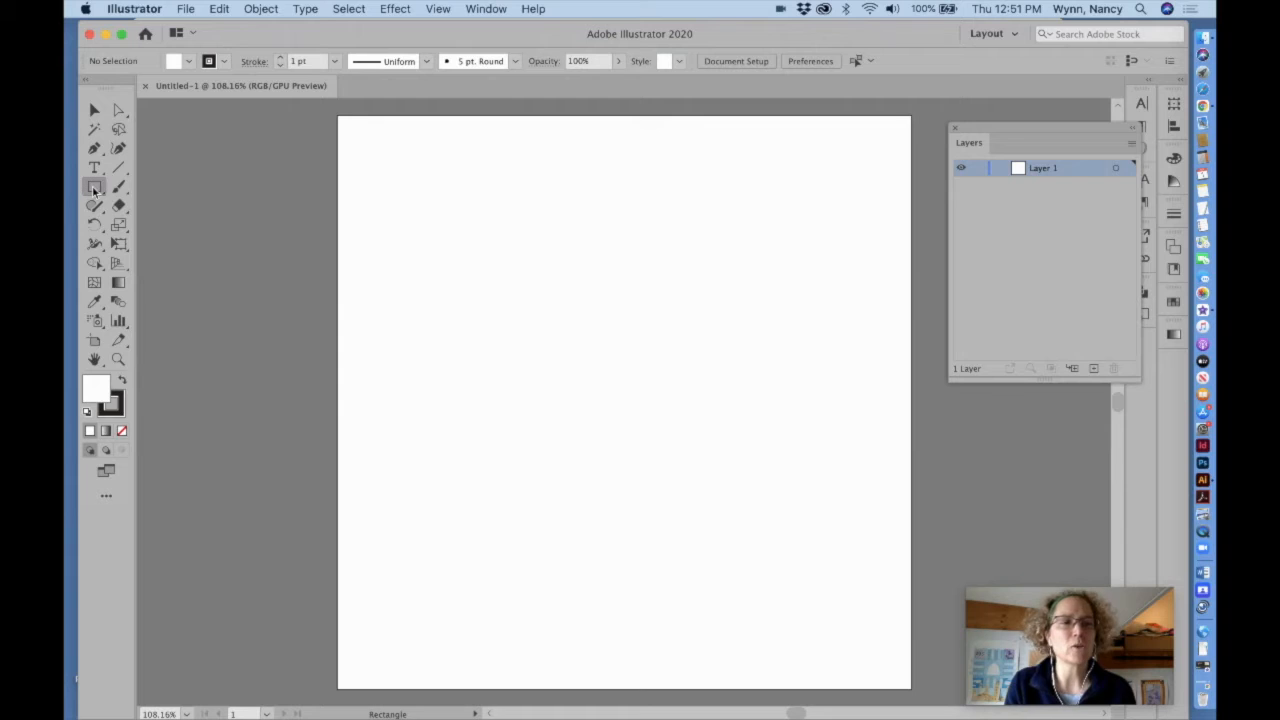
{"action": "left_click", "coordinate": [560, 327]}
{"action": "type", "text": "6"}
{"action": "key", "text": "Tab"}
{"action": "type", "text": "6"}
{"action": "left_click", "coordinate": [651, 396]}
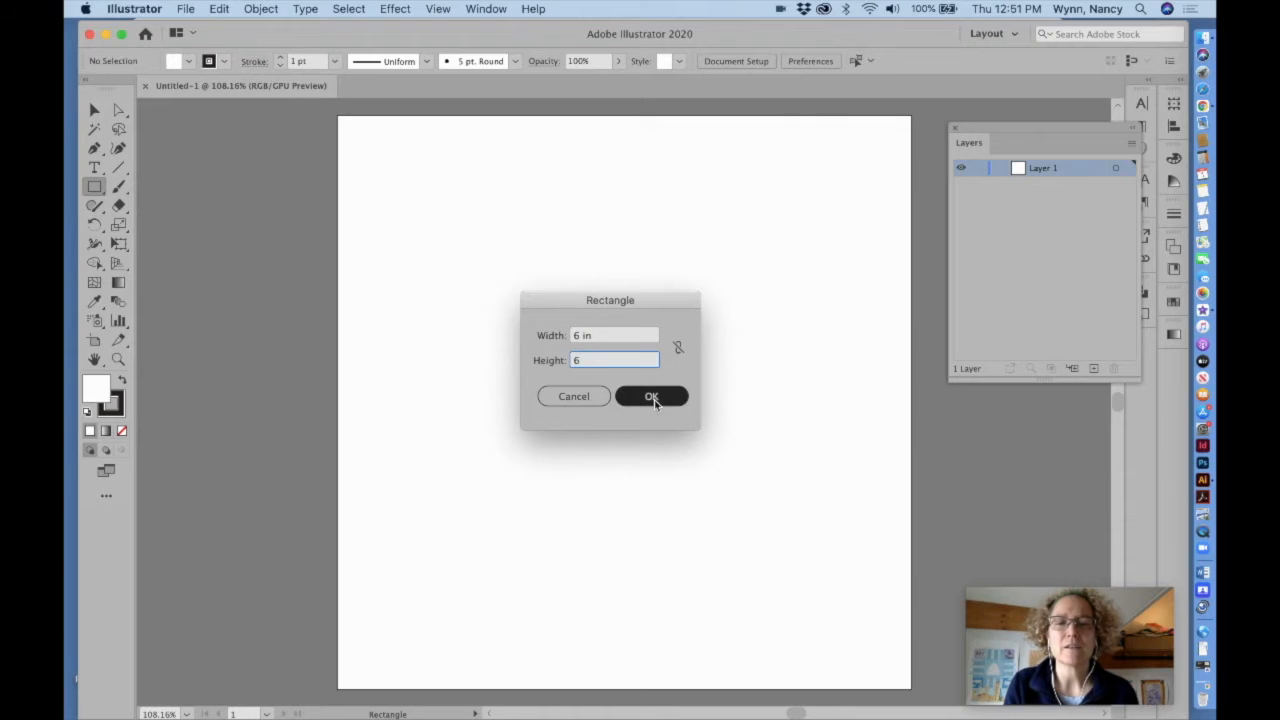
- Move the square so that its center snaps to the artboard's center and it covers the artboard exactly
{"action": "left_click", "coordinate": [94, 111]}
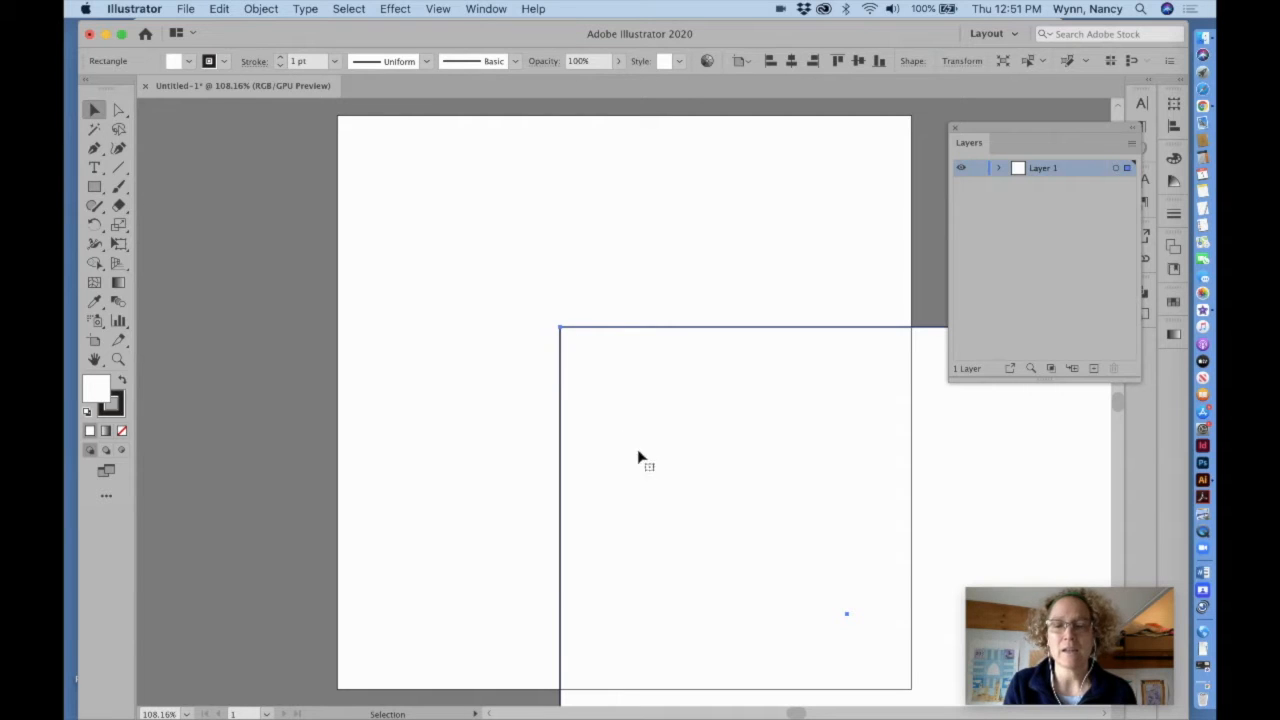
{"action": "left_click_drag", "start_coordinate": [845, 617], "coordinate": [622, 410]}
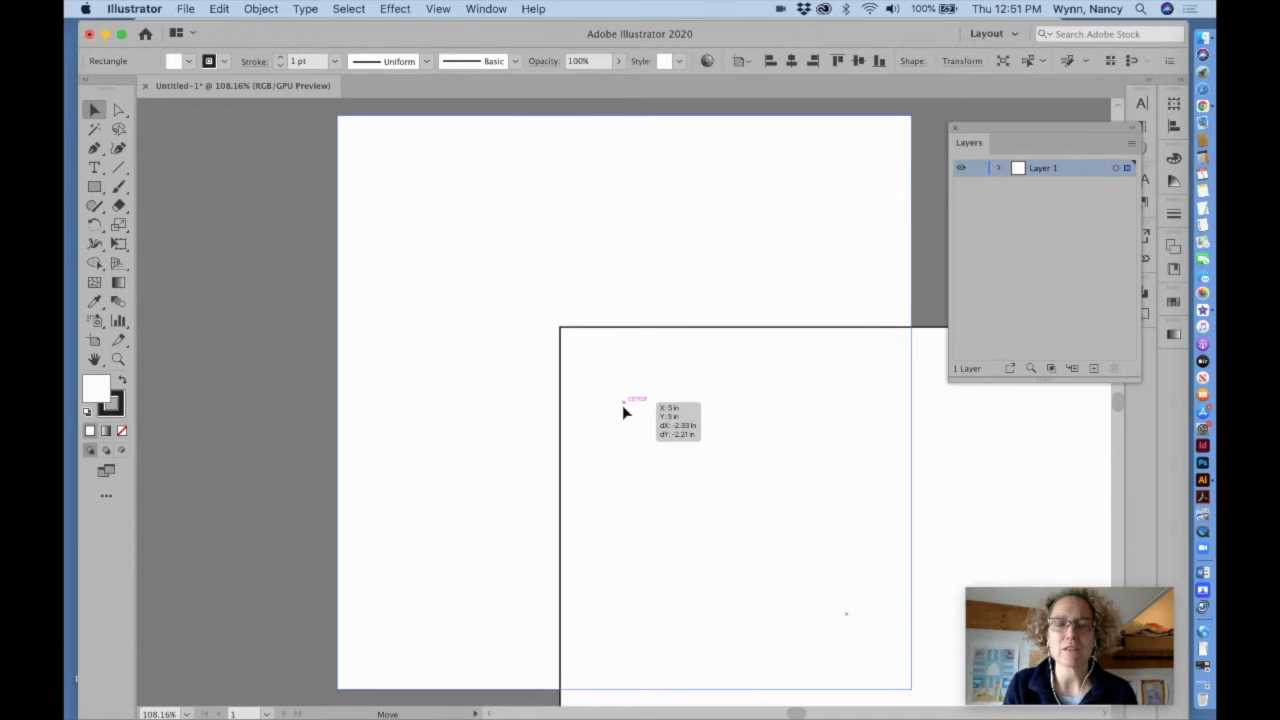
{"action": "left_click_drag", "start_coordinate": [622, 406], "coordinate": [622, 406]}
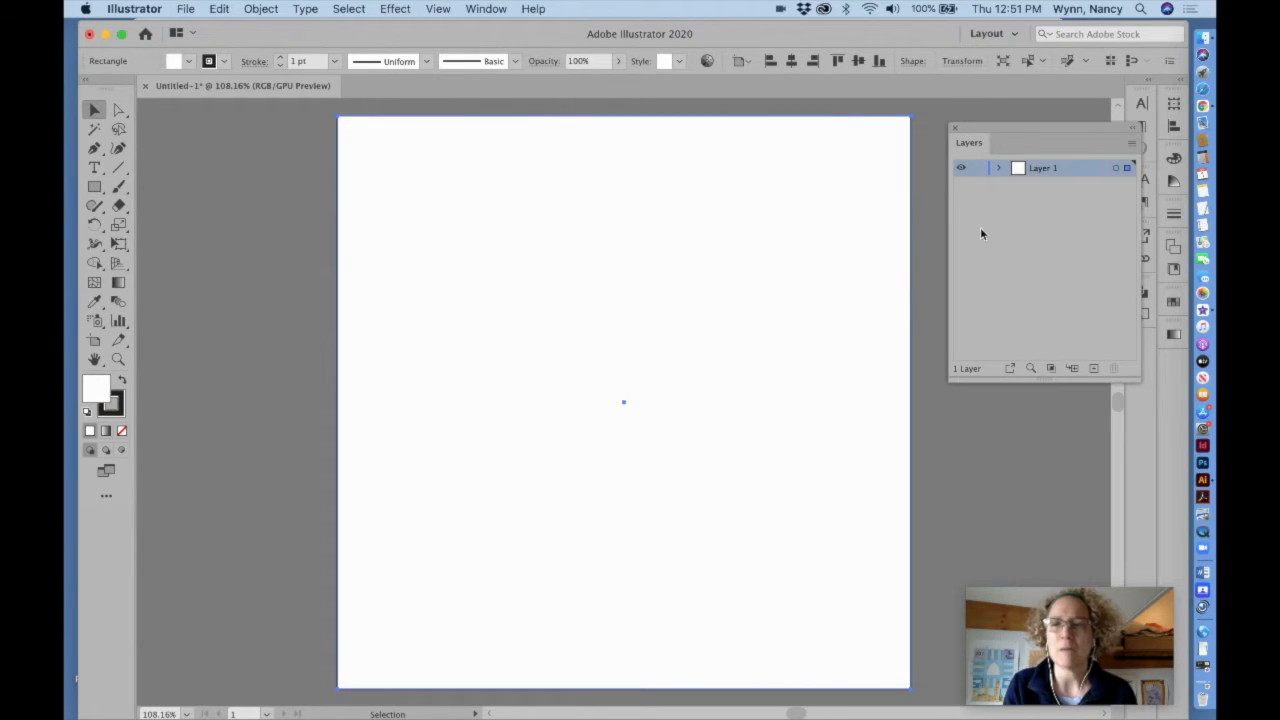
- Add a new layer above Layer 1 and lock Layer 1
{"action": "left_click", "coordinate": [1094, 369]}
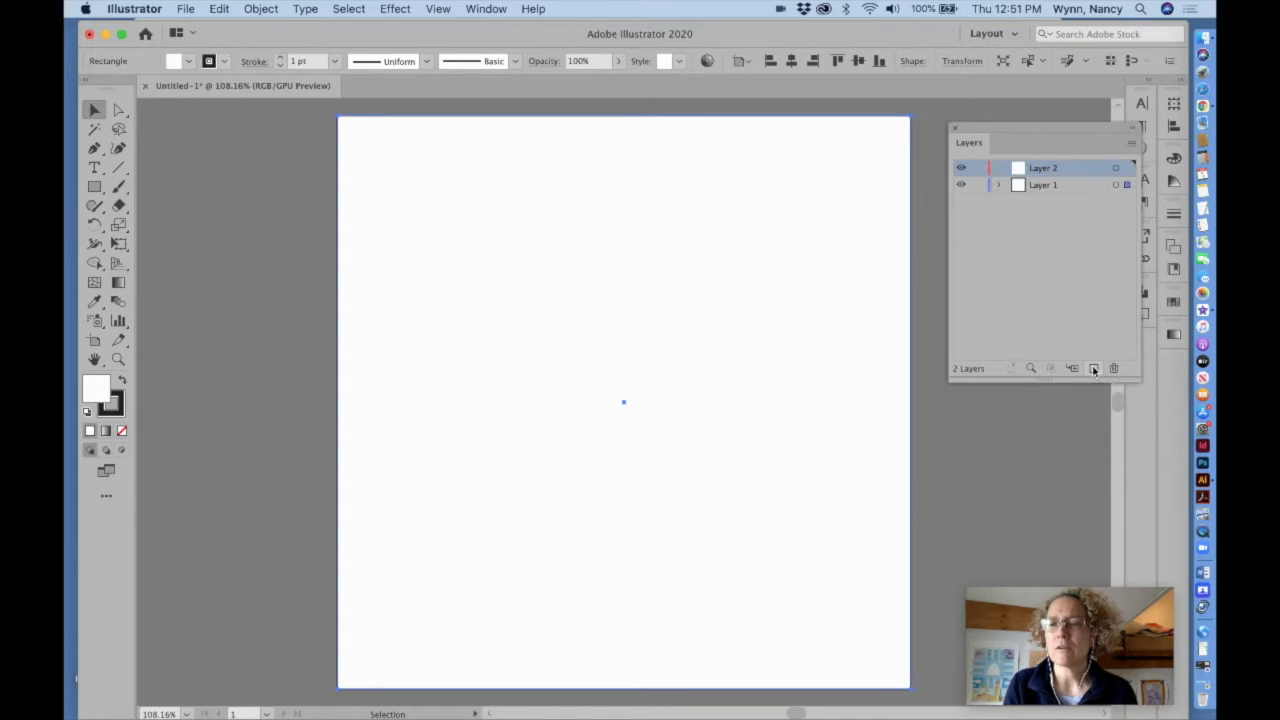
{"action": "left_click", "coordinate": [979, 186]}
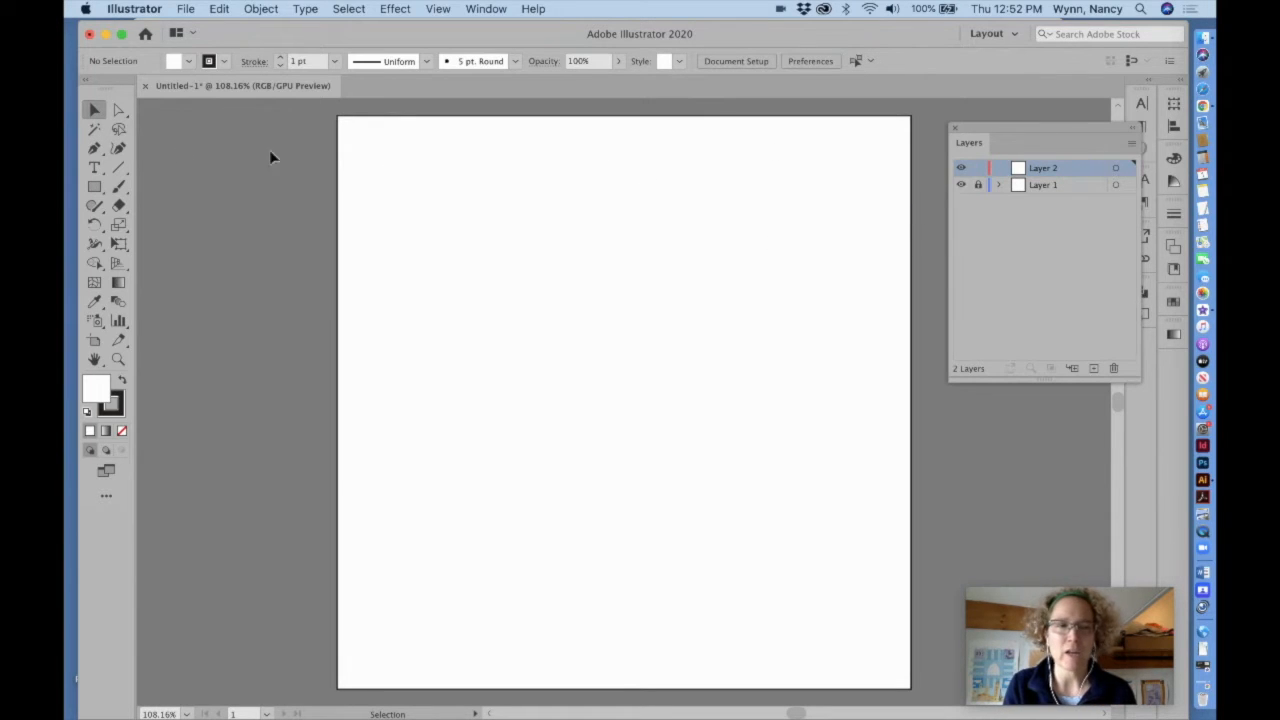
- Activate the Type tool and show the Character panel, moving the floating Layers panel lower to make room
{"action": "left_click", "coordinate": [94, 169]}
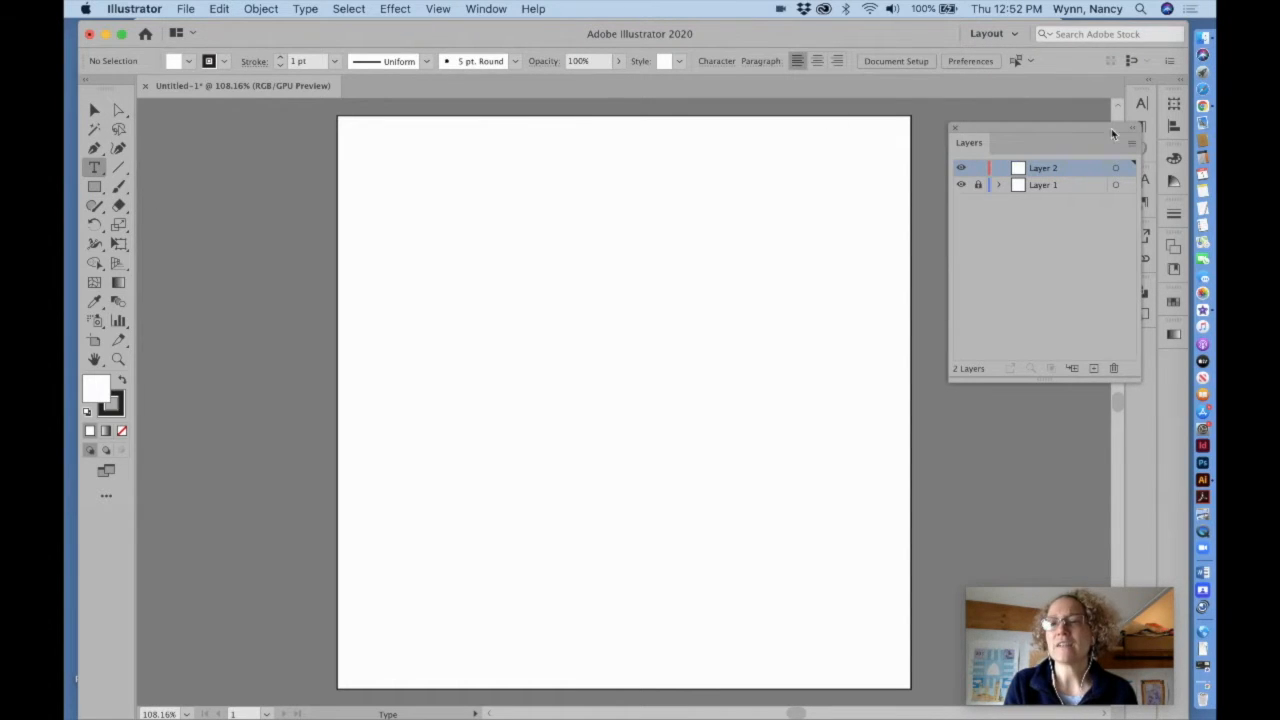
{"action": "left_click_drag", "start_coordinate": [1097, 130], "coordinate": [1090, 349]}
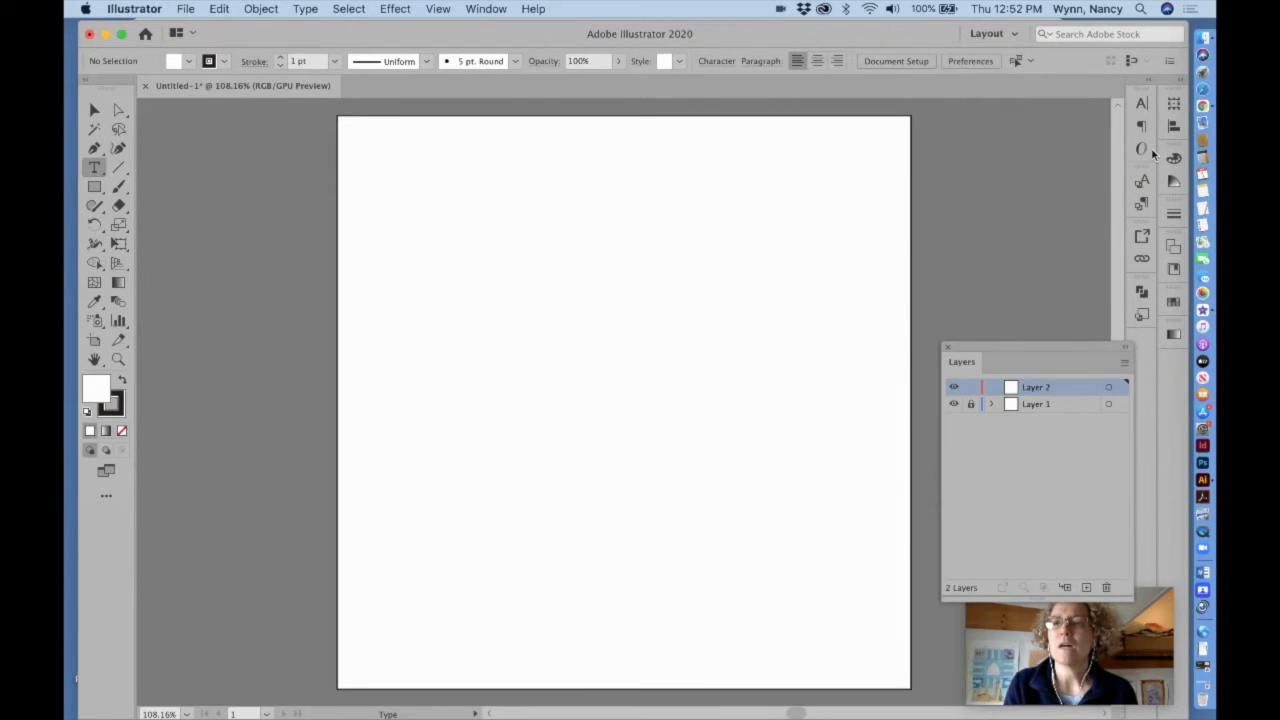
{"action": "left_click", "coordinate": [1016, 37]}
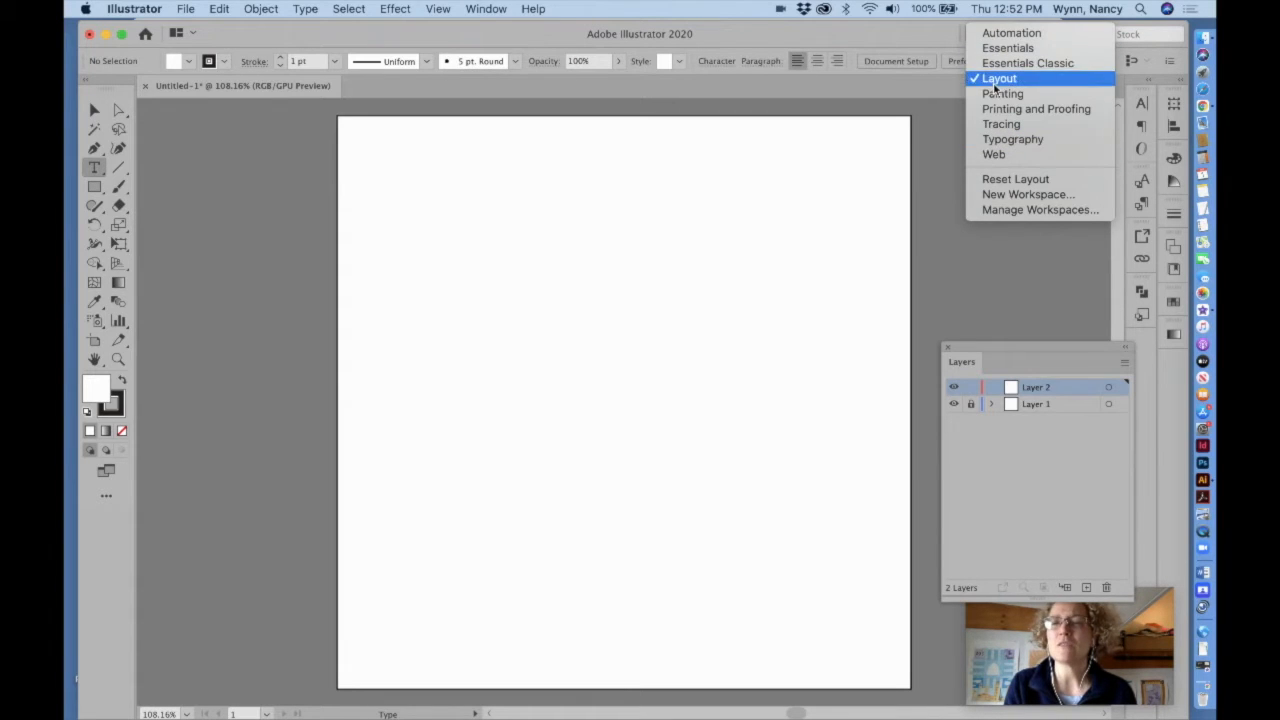
{"action": "left_click", "coordinate": [909, 40]}
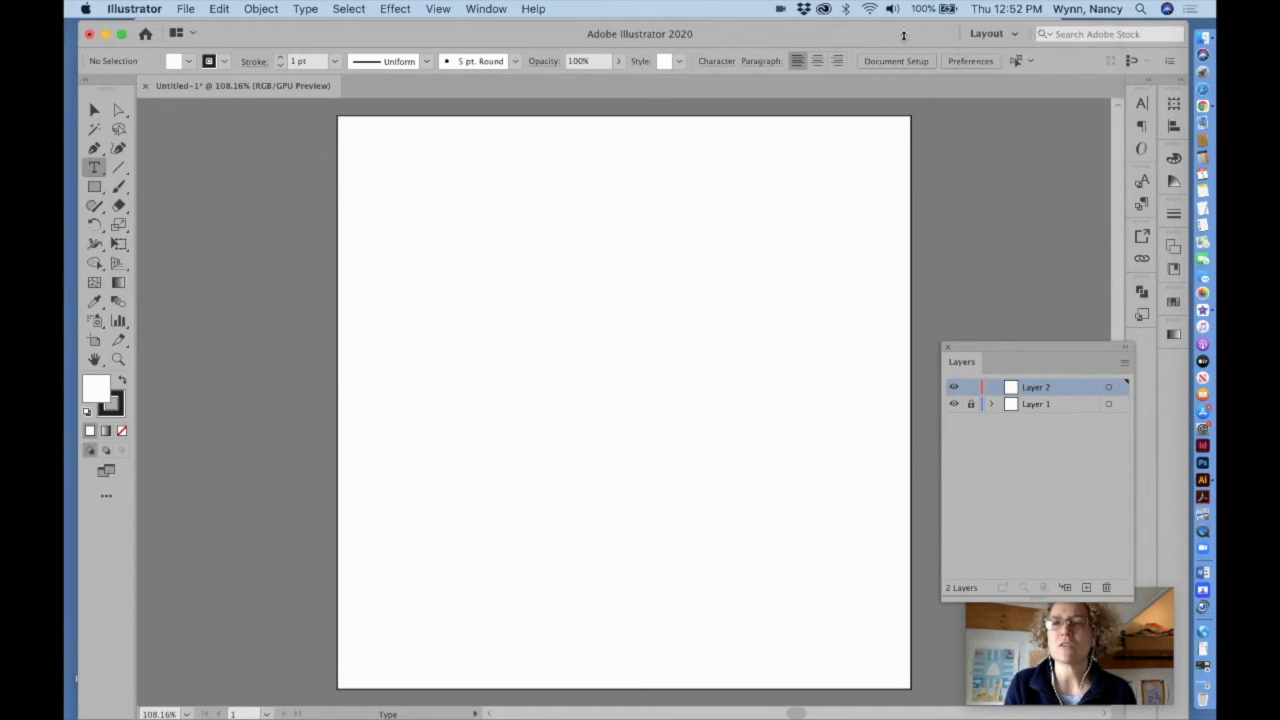
{"action": "left_click", "coordinate": [493, 12]}
{"action": "scroll", "coordinate": [560, 600], "scroll_direction": "down", "scroll_amount": 3}
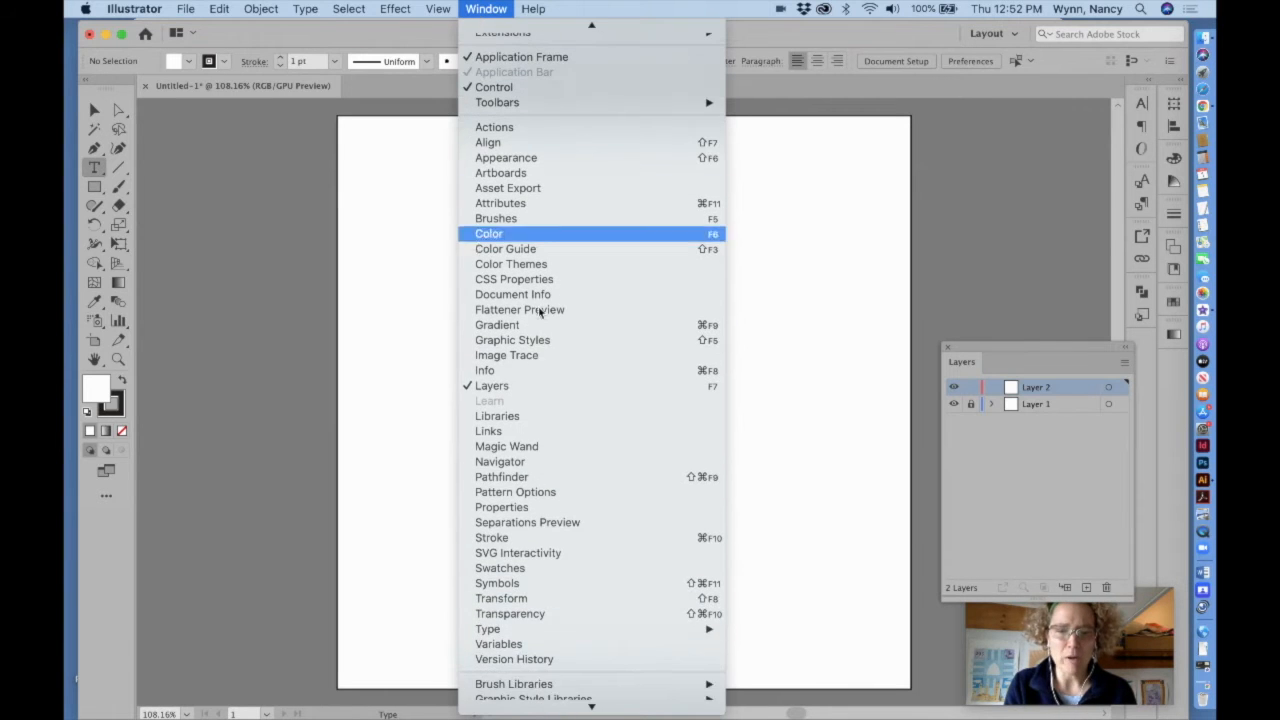
{"action": "mouse_move", "coordinate": [532, 630]}
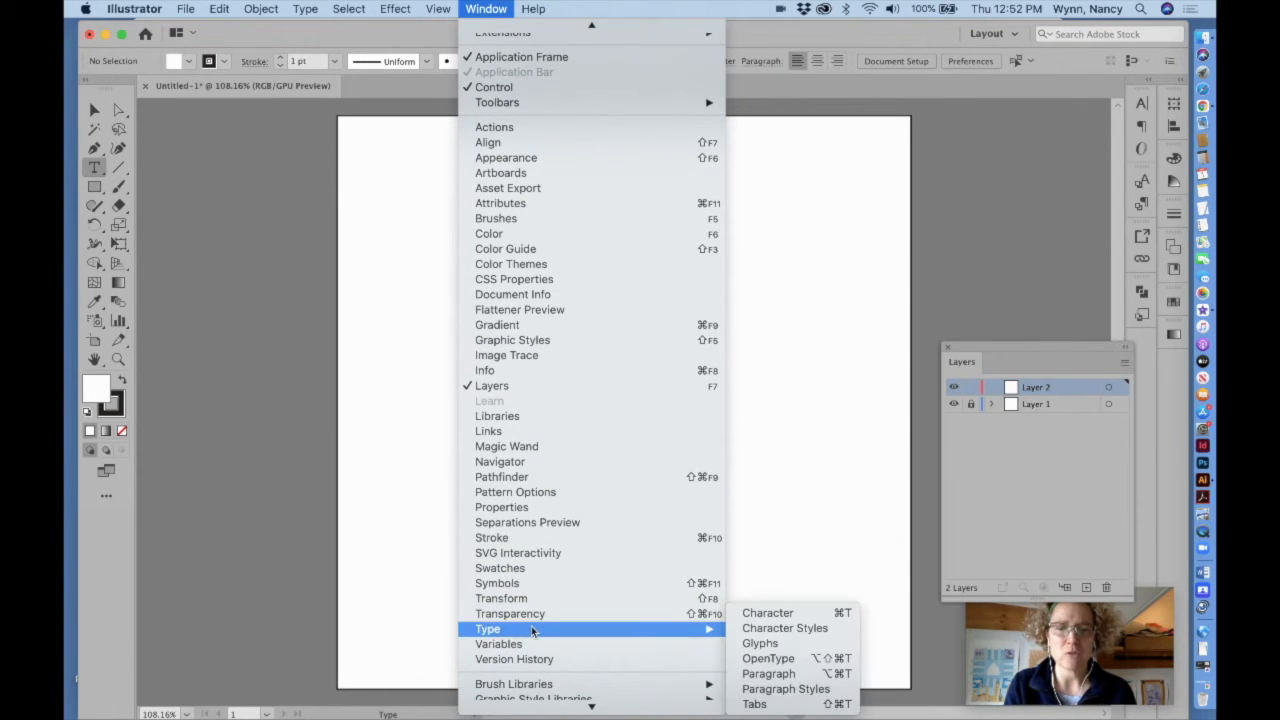
{"action": "left_click", "coordinate": [829, 615]}
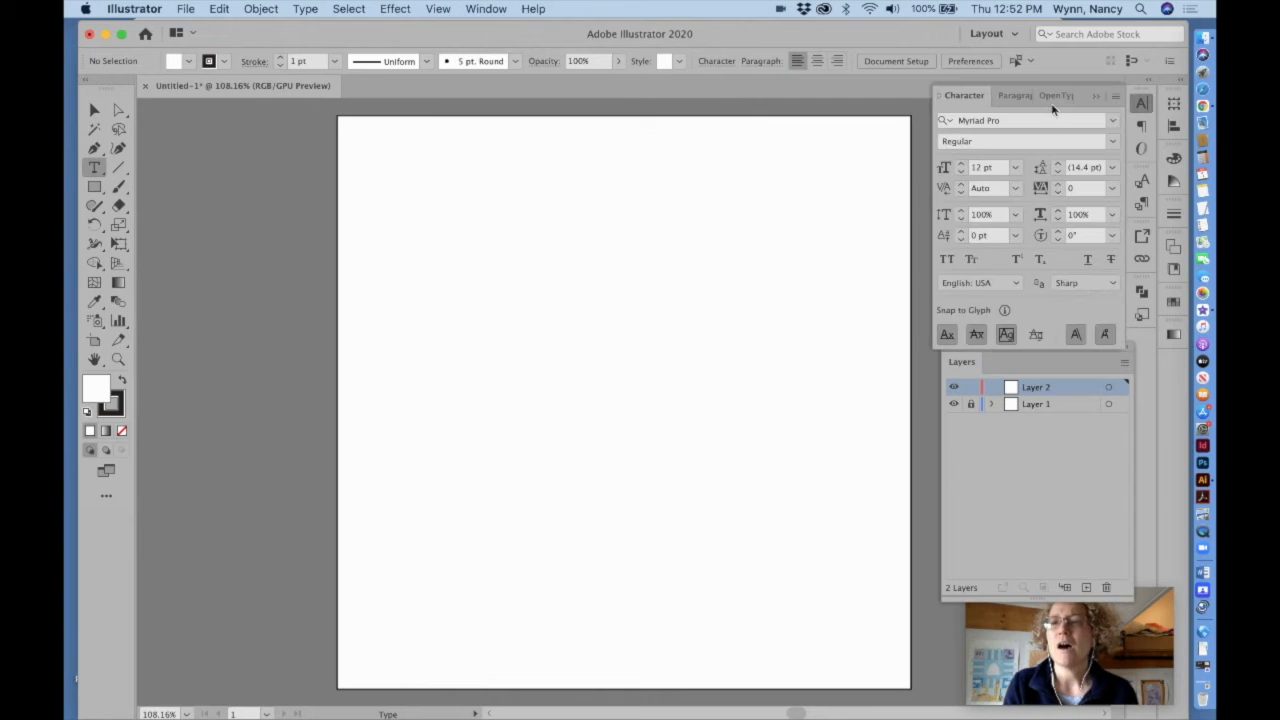
- Set the type font to Bodoni 72 Bold with a size of 72 pt
{"action": "left_click", "coordinate": [1062, 120]}
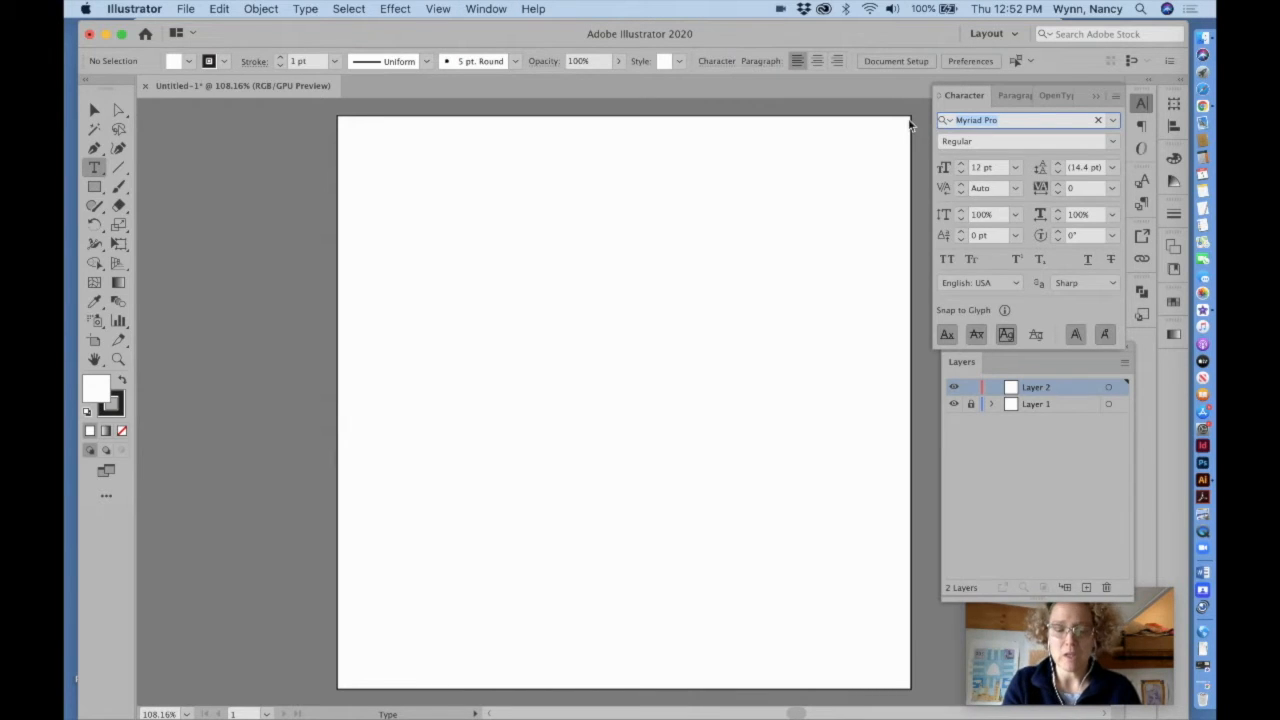
{"action": "type", "text": "bo"}
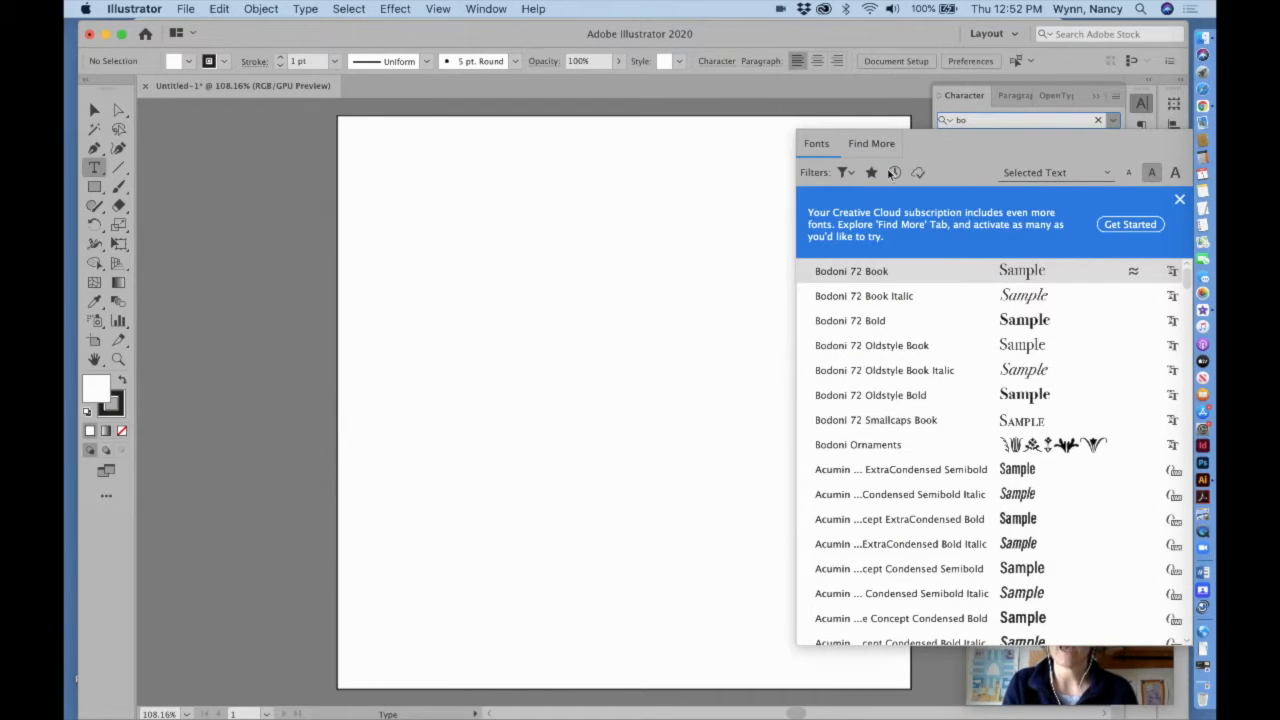
{"action": "left_click", "coordinate": [868, 321]}
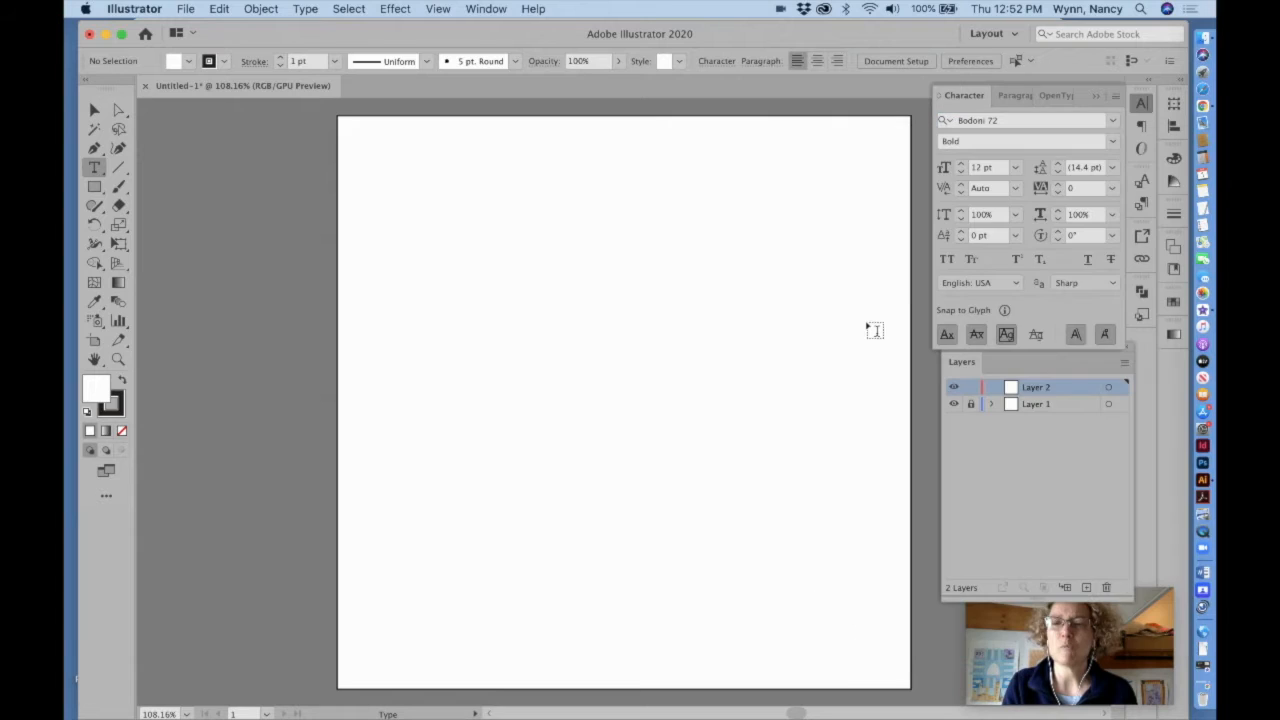
{"action": "left_click", "coordinate": [1015, 167]}
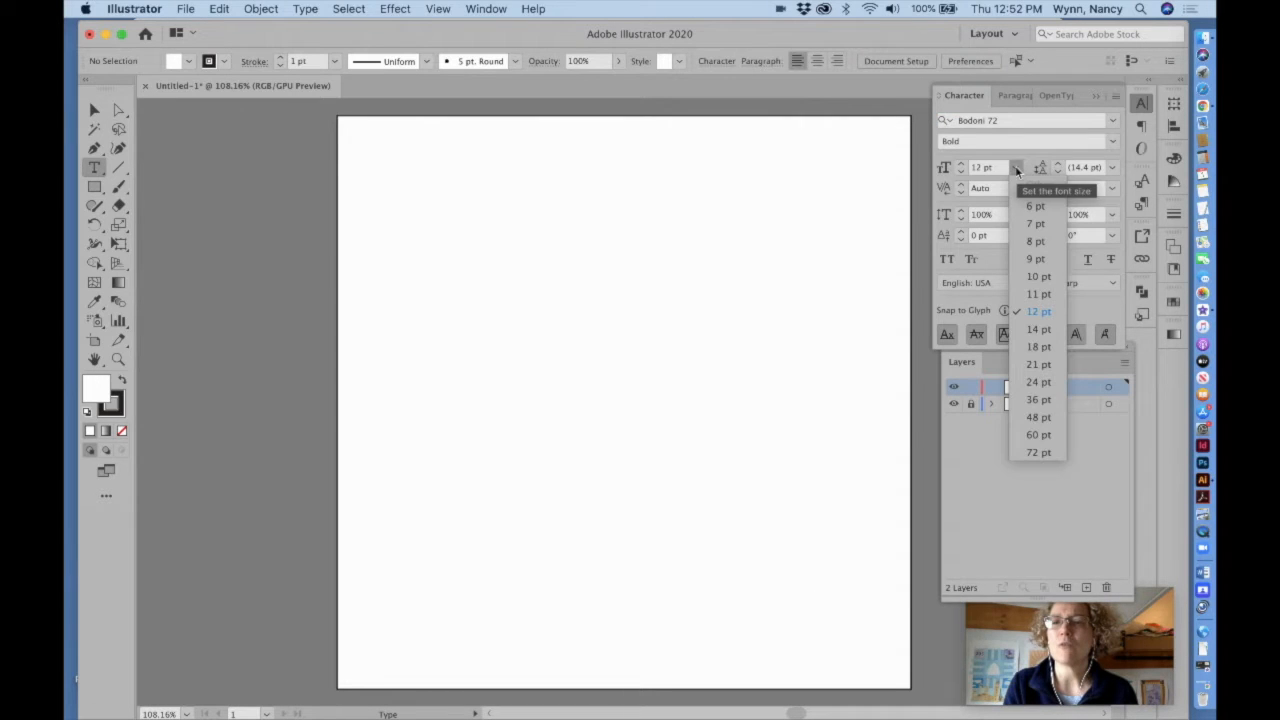
{"action": "left_click", "coordinate": [1032, 453]}
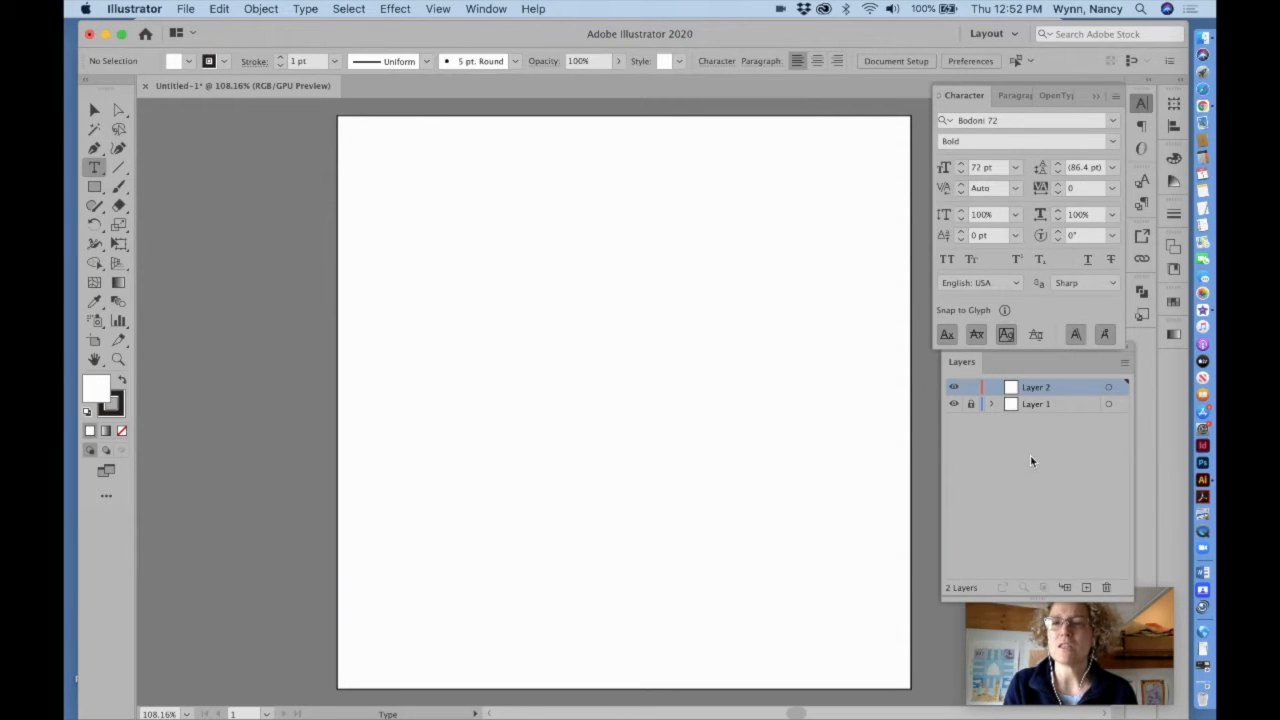
- Add a lowercase "n" as point type near the artboard's upper left and move it down toward the middle
{"action": "left_click", "coordinate": [442, 211]}
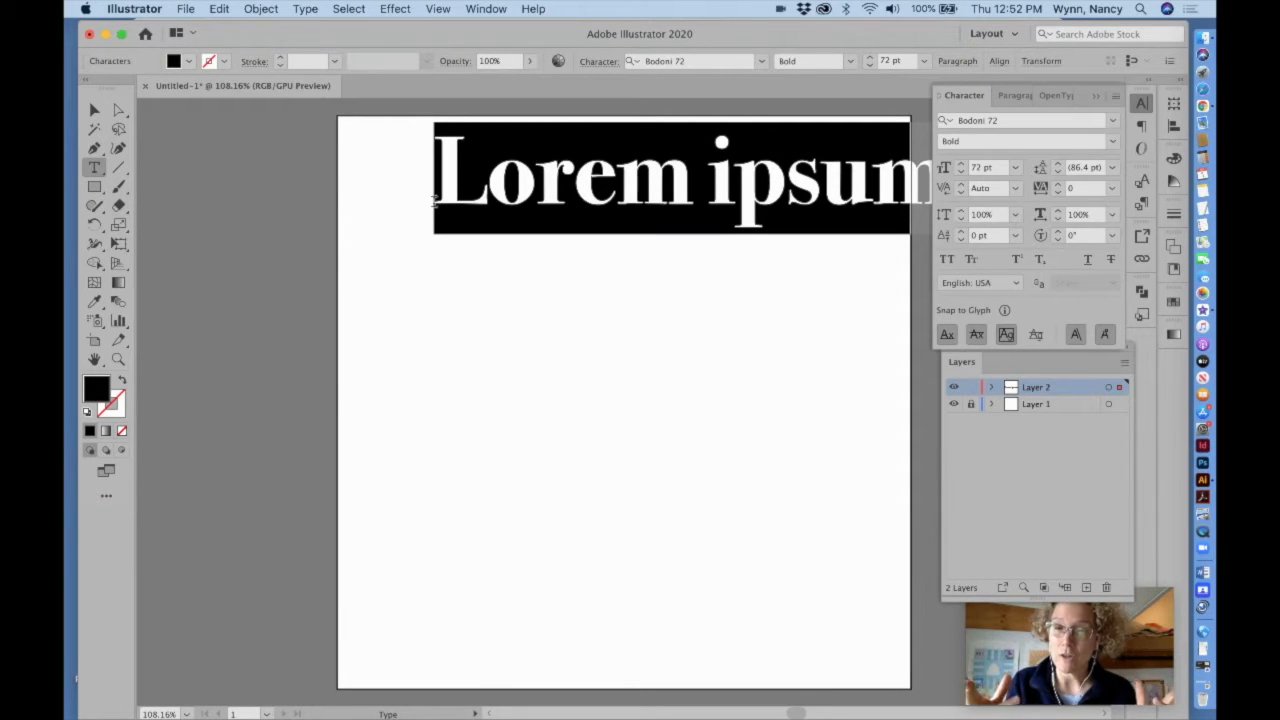
{"action": "type", "text": "n"}
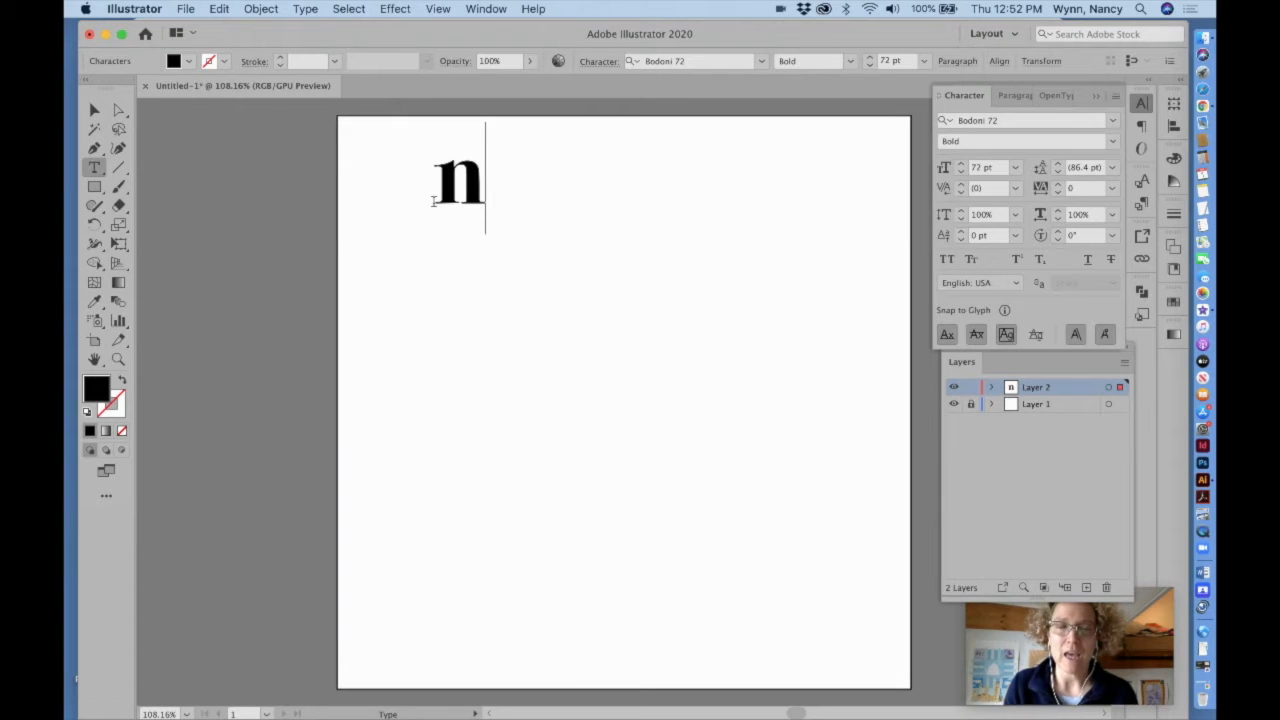
{"action": "left_click", "coordinate": [93, 110]}
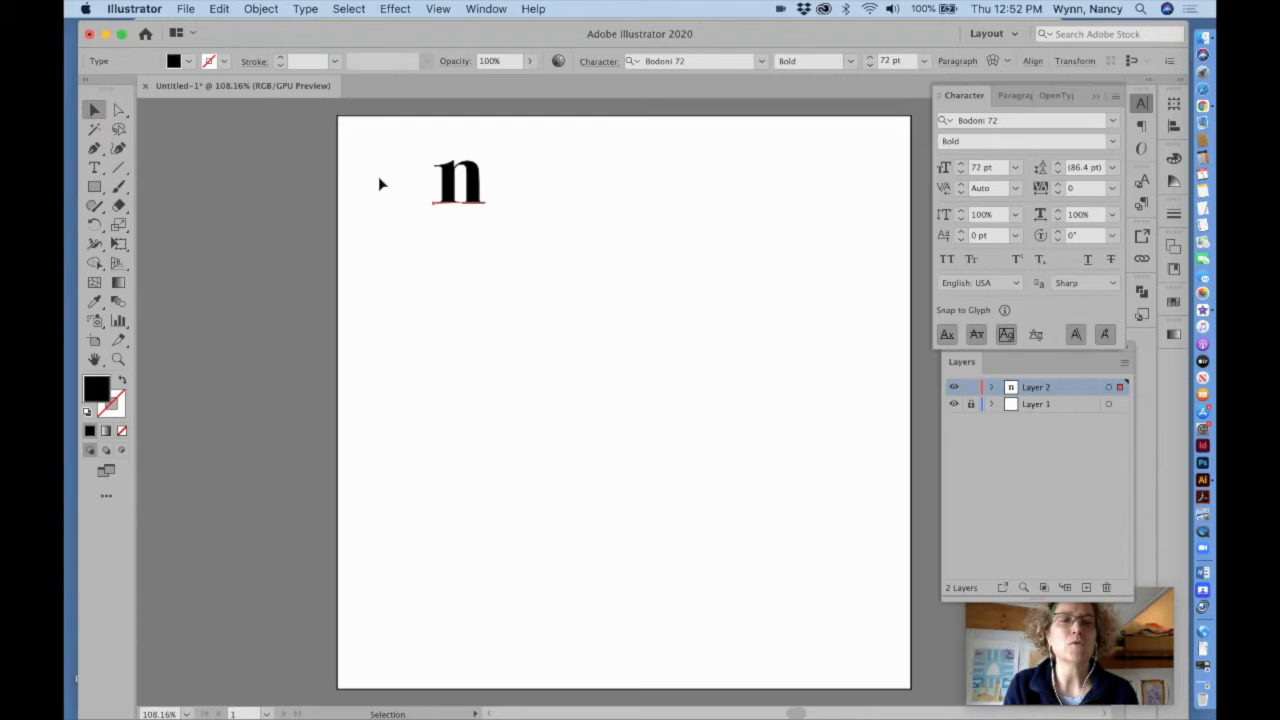
{"action": "left_click_drag", "start_coordinate": [431, 200], "coordinate": [445, 338]}
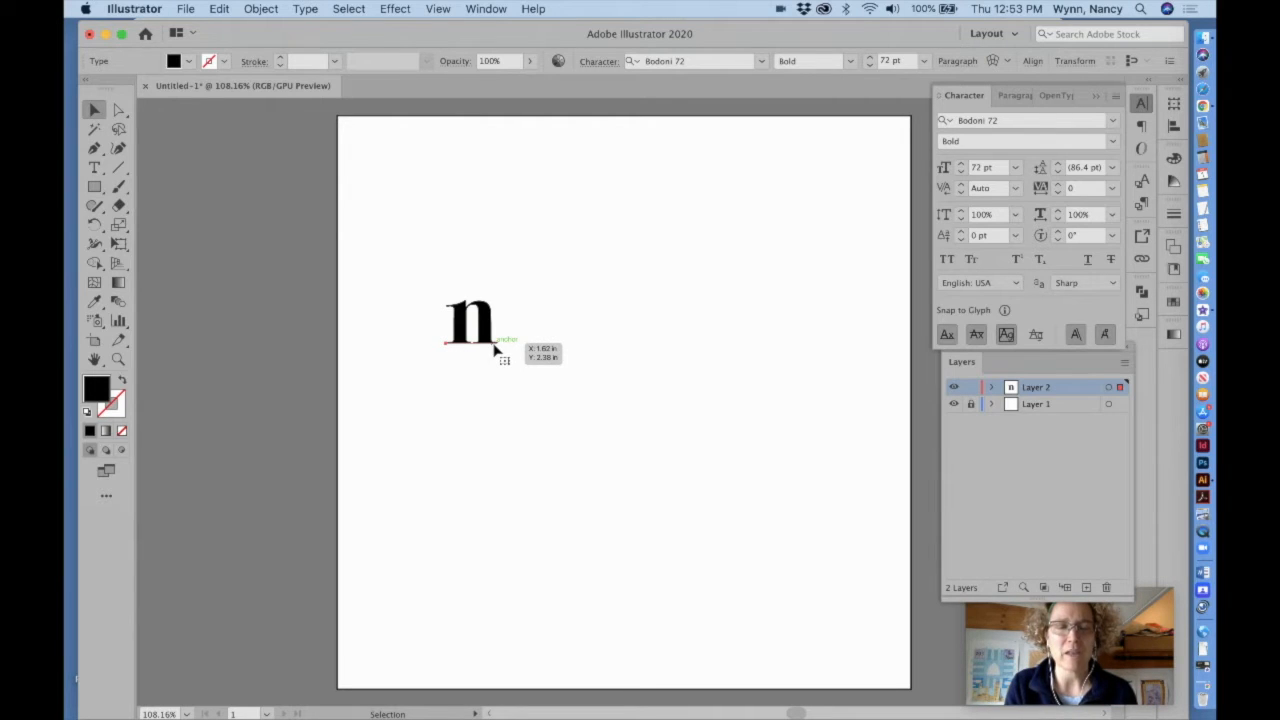
{"action": "left_click_drag", "start_coordinate": [494, 348], "coordinate": [530, 334]}
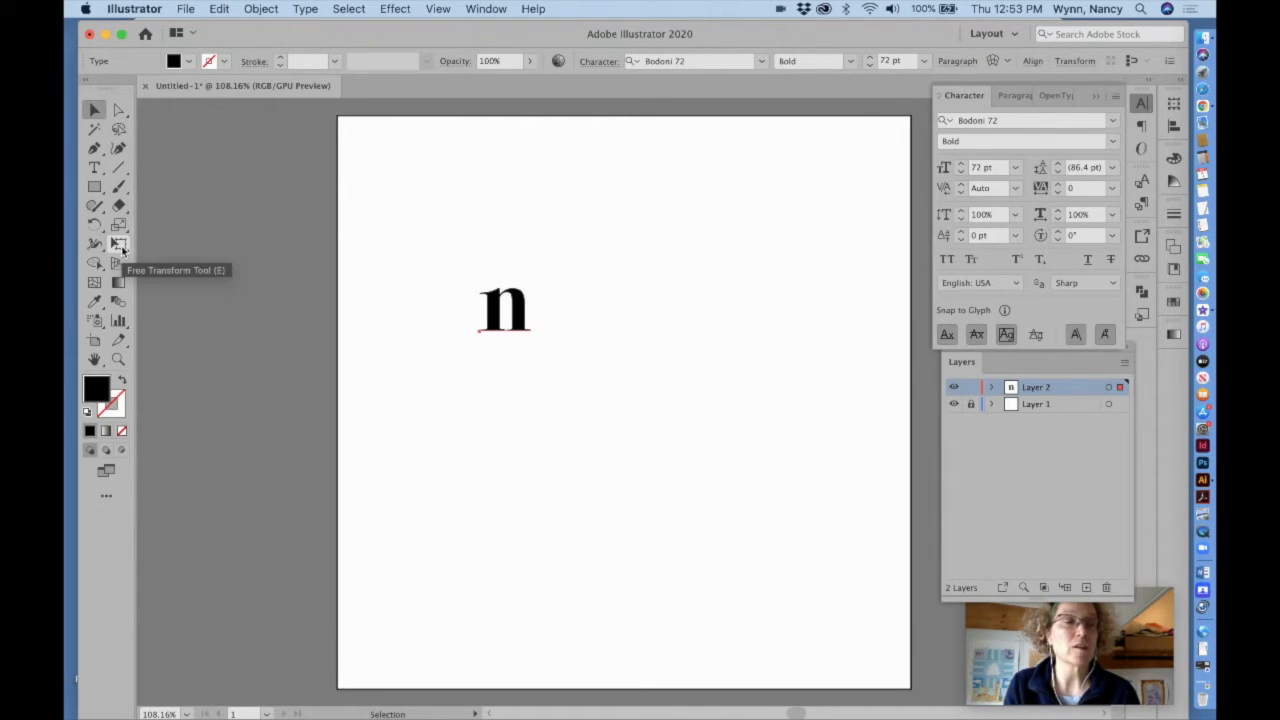
- Scale the n up proportionally with Free Transform to about 274 pt and convert it to outlines
{"action": "left_click", "coordinate": [118, 244]}
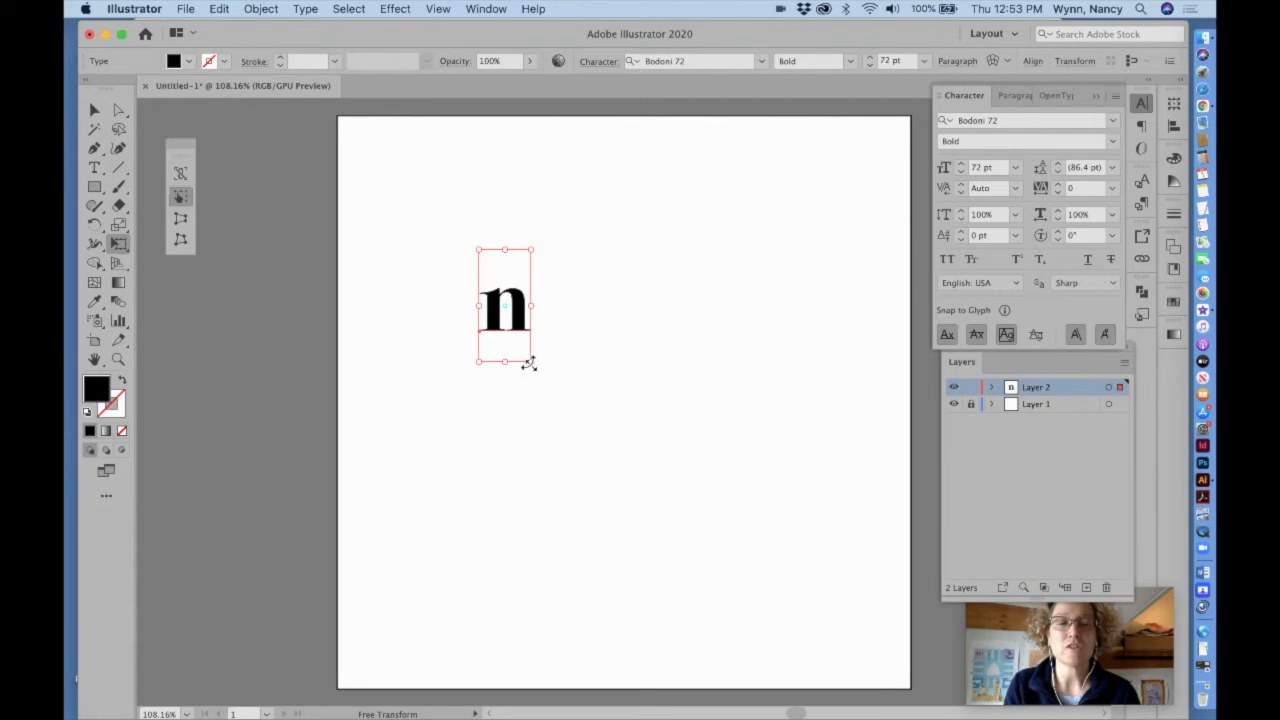
{"action": "left_click_drag", "start_coordinate": [529, 364], "coordinate": [825, 613]}
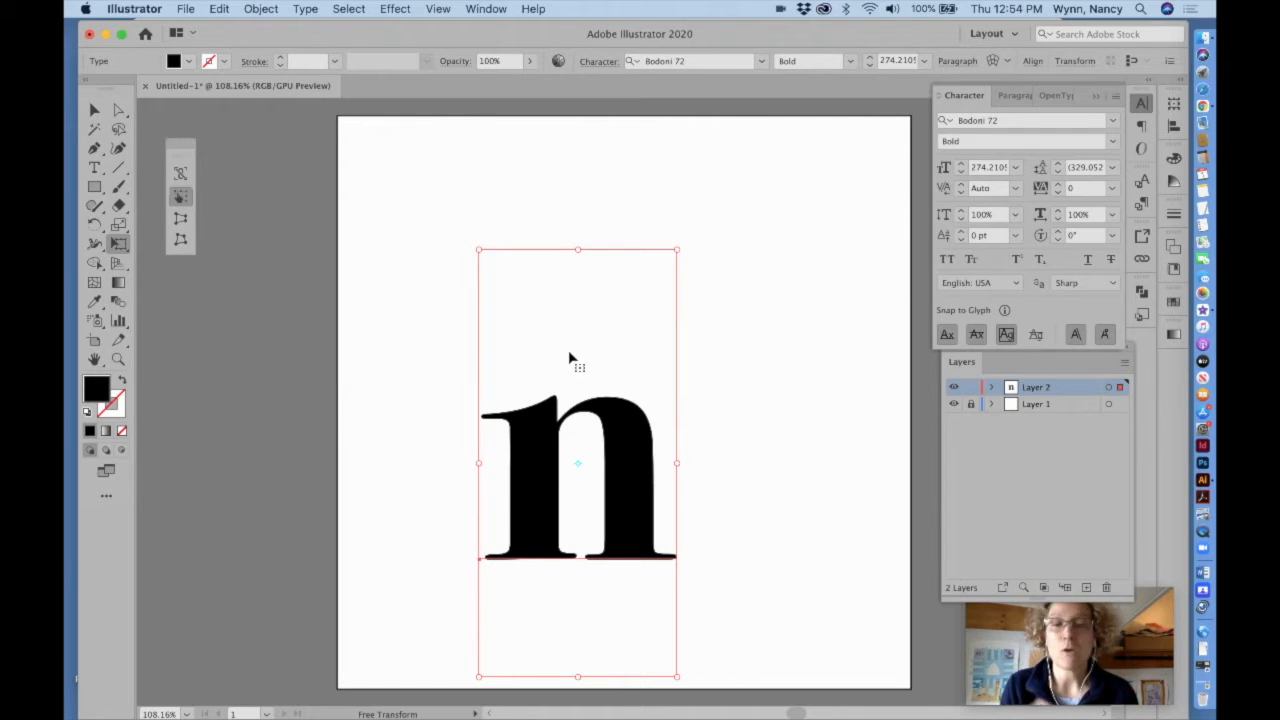
{"action": "left_click", "coordinate": [305, 9]}
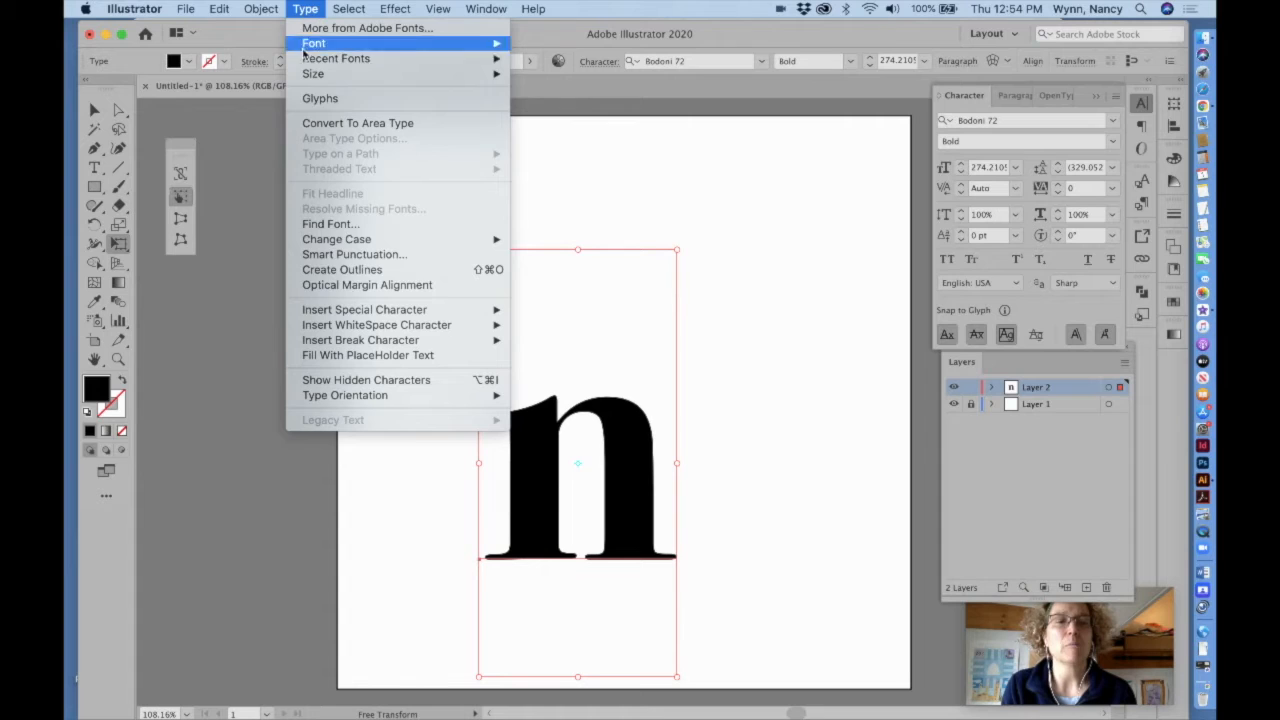
{"action": "left_click", "coordinate": [318, 271]}
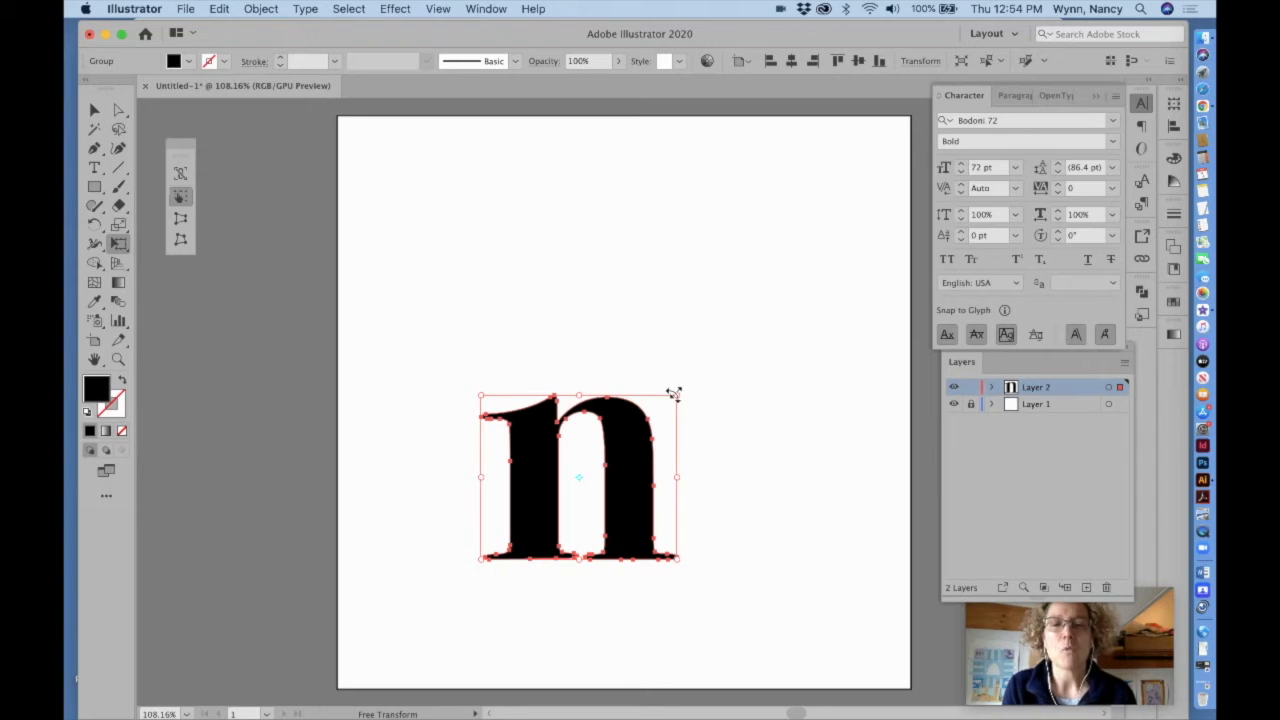
- Enlarge the outlined n further and place it at the artboard's lower left, bleeding off the left edge with its serifs on the bottom edge
{"action": "left_click_drag", "start_coordinate": [676, 397], "coordinate": [863, 183]}
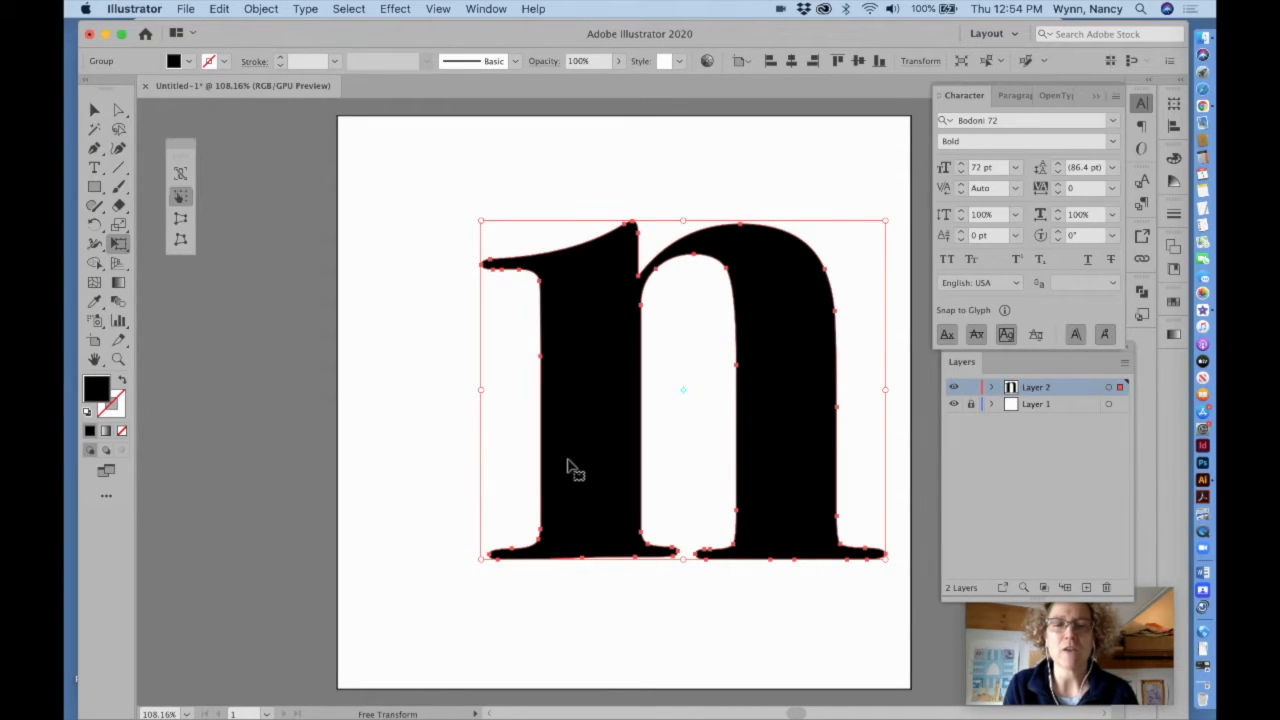
{"action": "left_click_drag", "start_coordinate": [480, 557], "coordinate": [430, 600]}
{"action": "left_click_drag", "start_coordinate": [531, 467], "coordinate": [361, 553]}
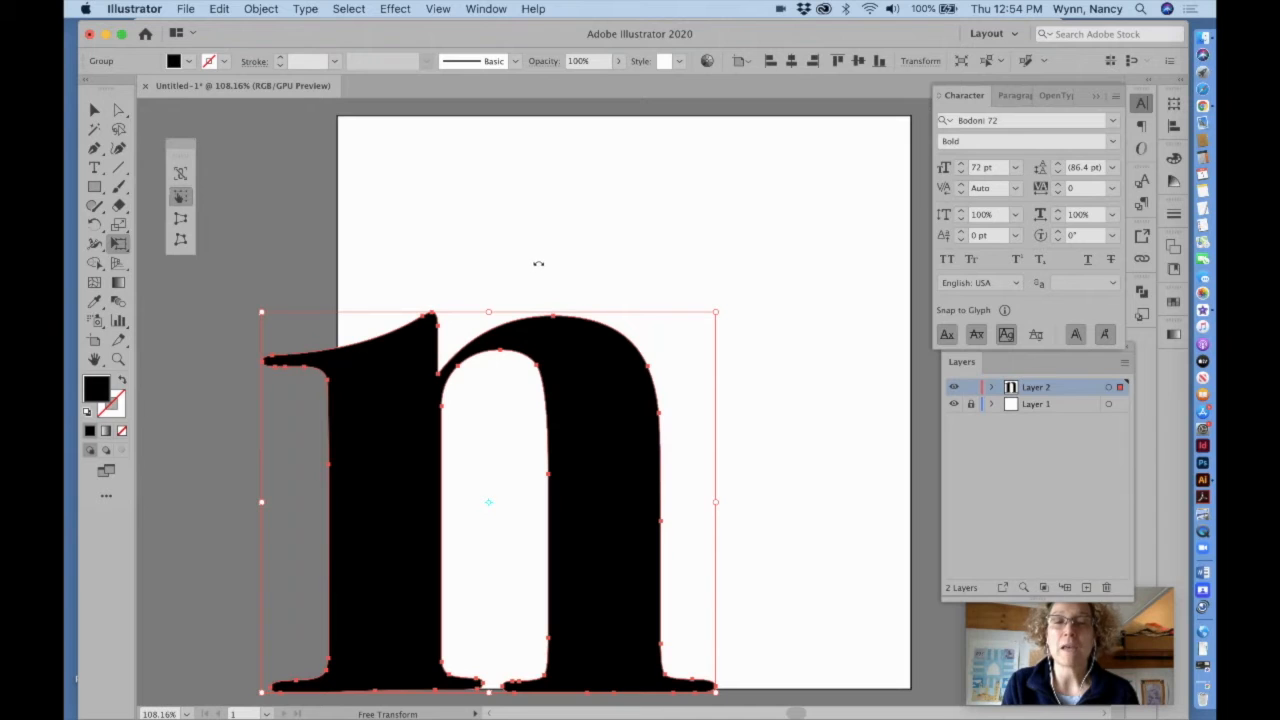
- Copy the outlined n and paste a duplicate onto the artboard
{"action": "left_click", "coordinate": [221, 9]}
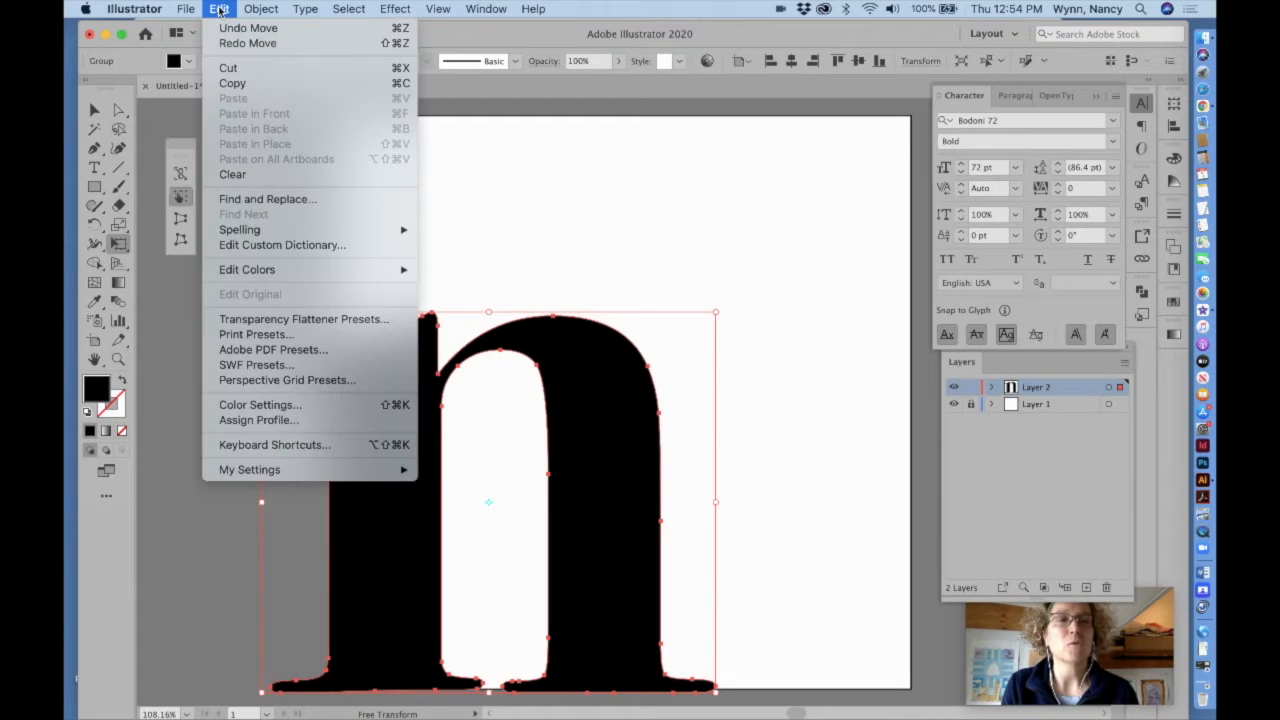
{"action": "left_click", "coordinate": [240, 84]}
{"action": "left_click", "coordinate": [220, 9]}
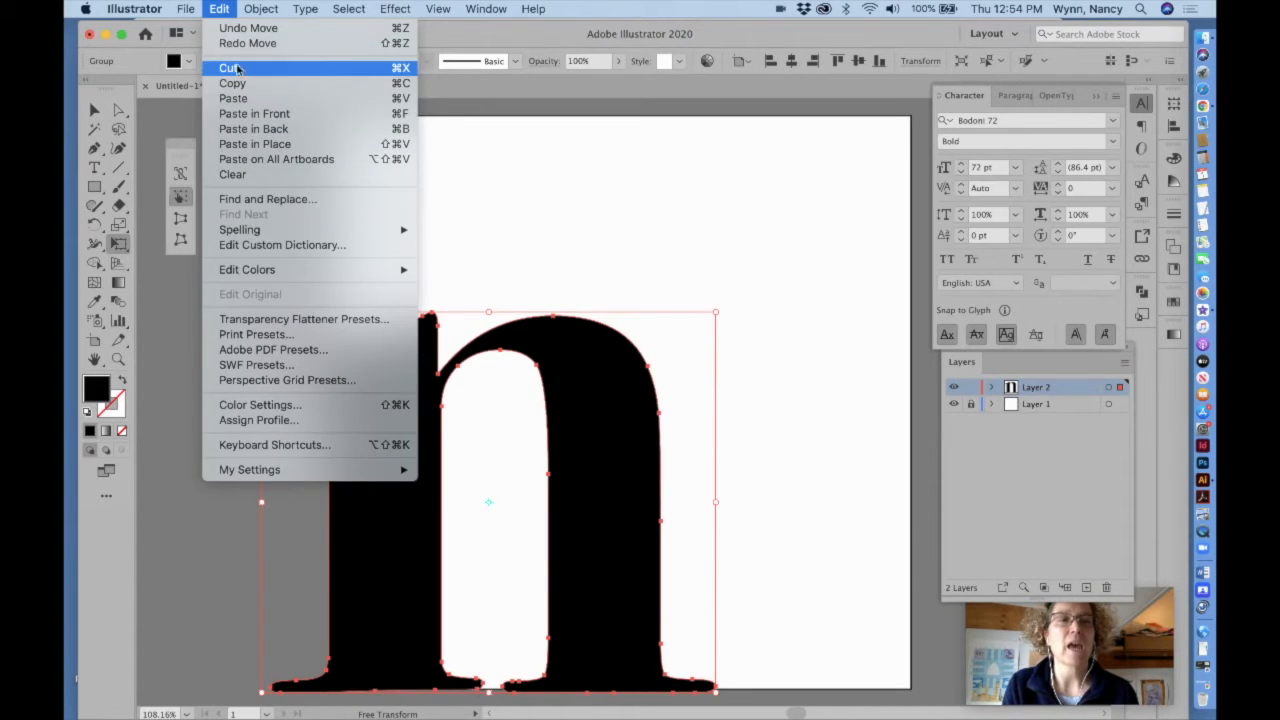
{"action": "left_click", "coordinate": [240, 99]}
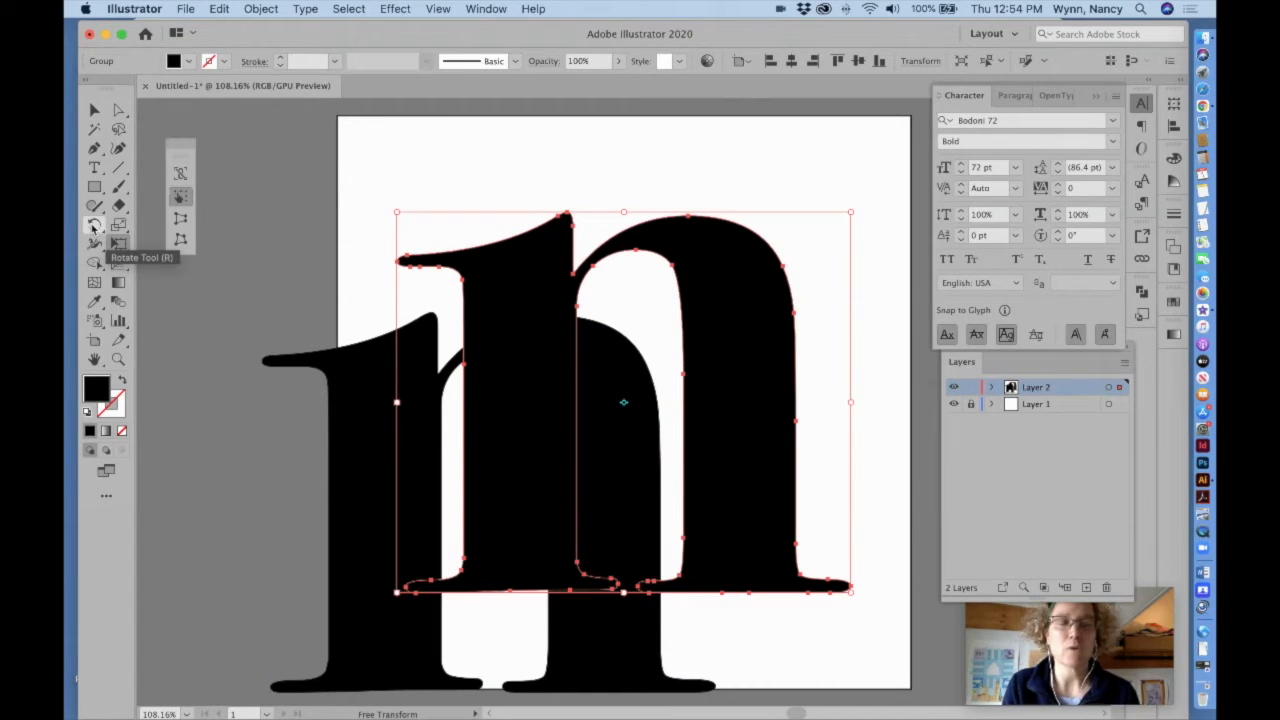
- Rotate the pasted n by 180° about its center
{"action": "left_click", "coordinate": [94, 226]}
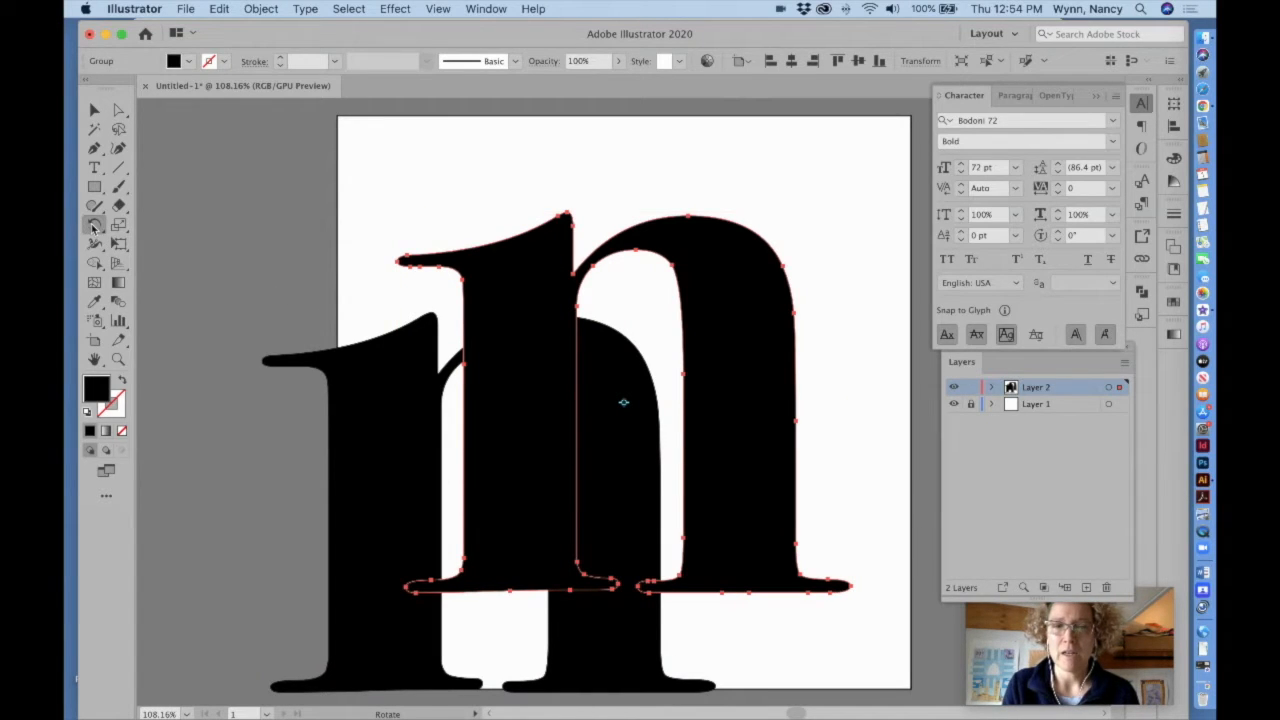
{"action": "left_click", "coordinate": [623, 406], "text": "alt"}
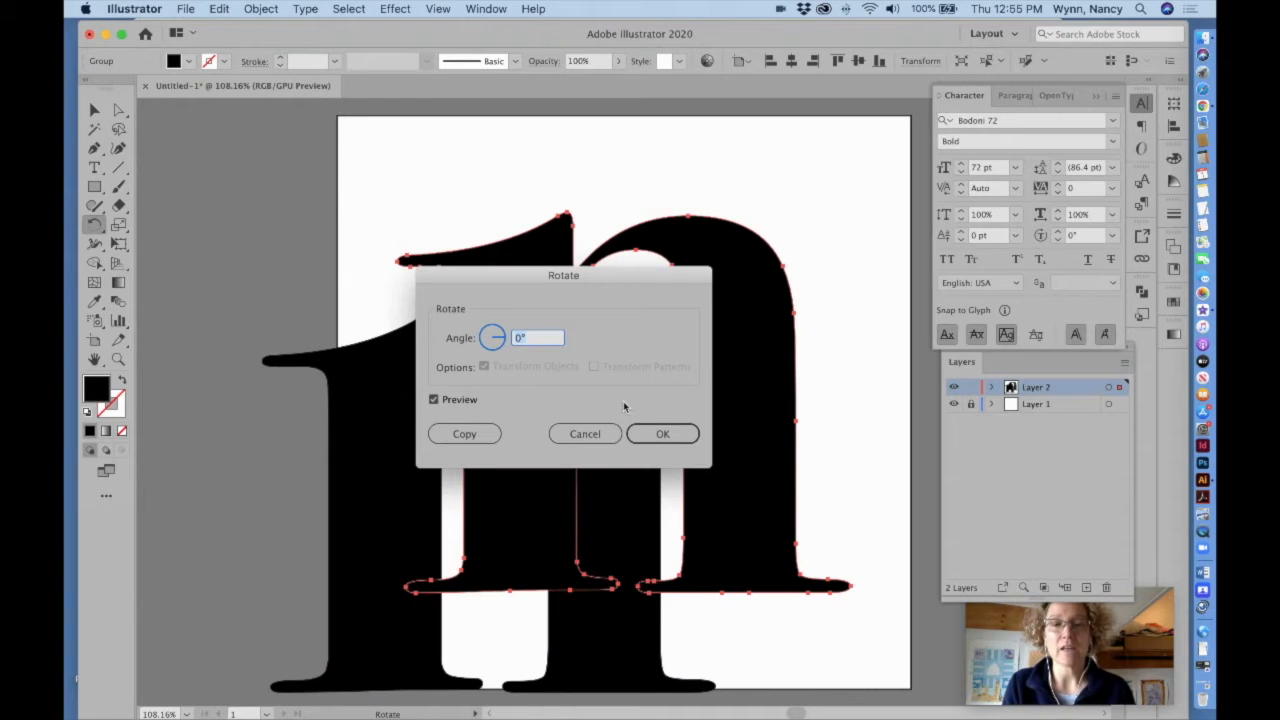
{"action": "type", "text": "180"}
{"action": "key", "text": "Return"}
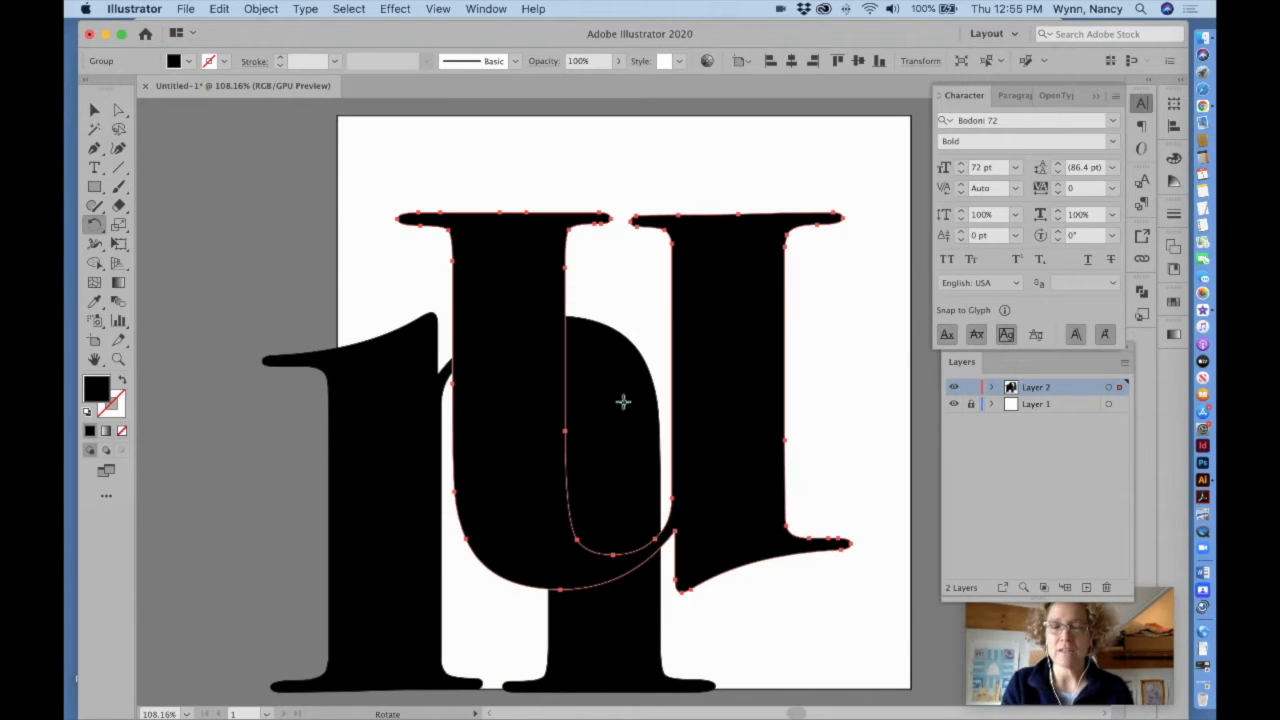
- Move the rotated n to the artboard's upper right so that it bleeds off the top and right edges
{"action": "key", "text": "v"}
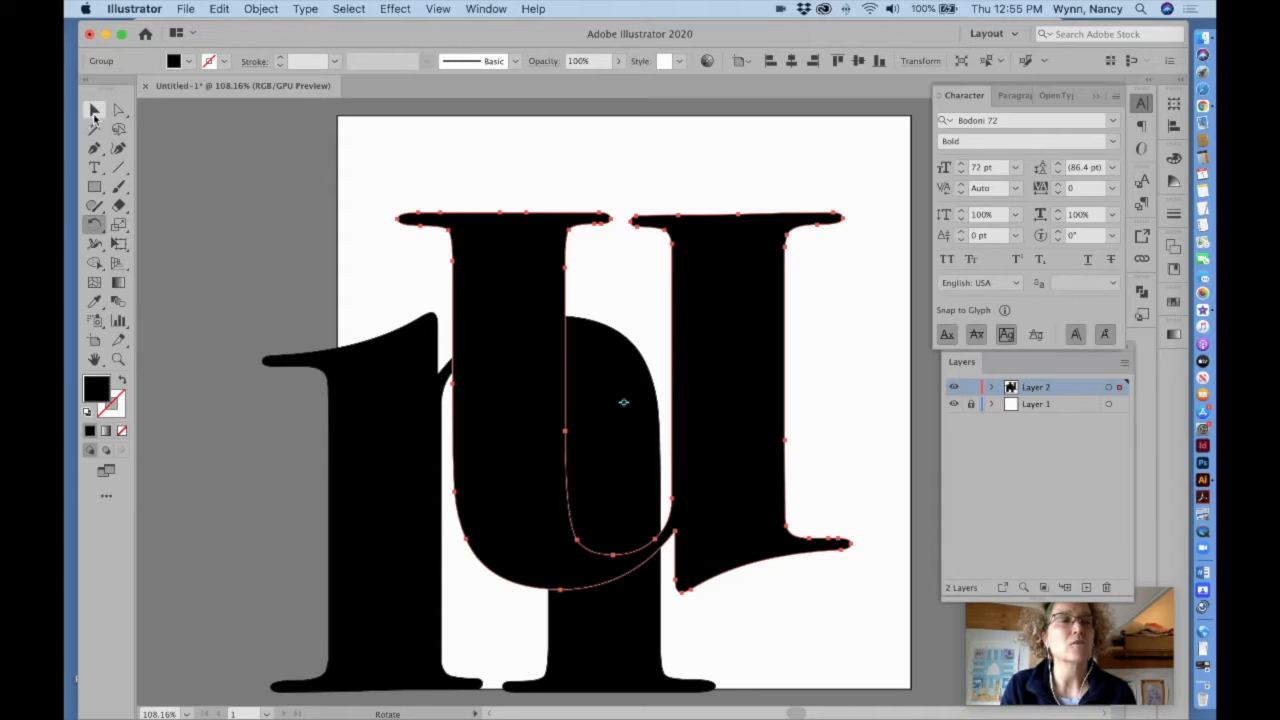
{"action": "left_click_drag", "start_coordinate": [727, 390], "coordinate": [851, 289]}
{"action": "left_click_drag", "start_coordinate": [654, 329], "coordinate": [757, 337]}
- Enlarge the upright n from its upper-right corner with Free Transform until its shoulder meets the rotated n
{"action": "left_click", "coordinate": [590, 480]}
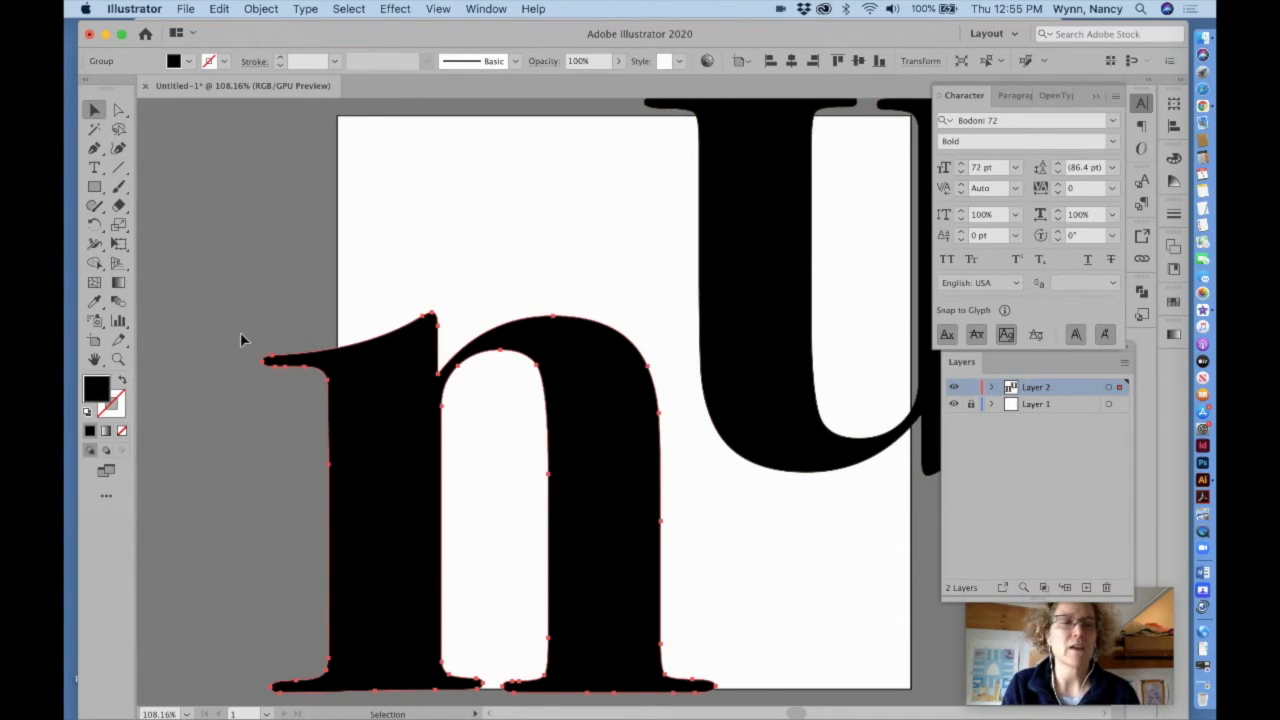
{"action": "left_click", "coordinate": [119, 244]}
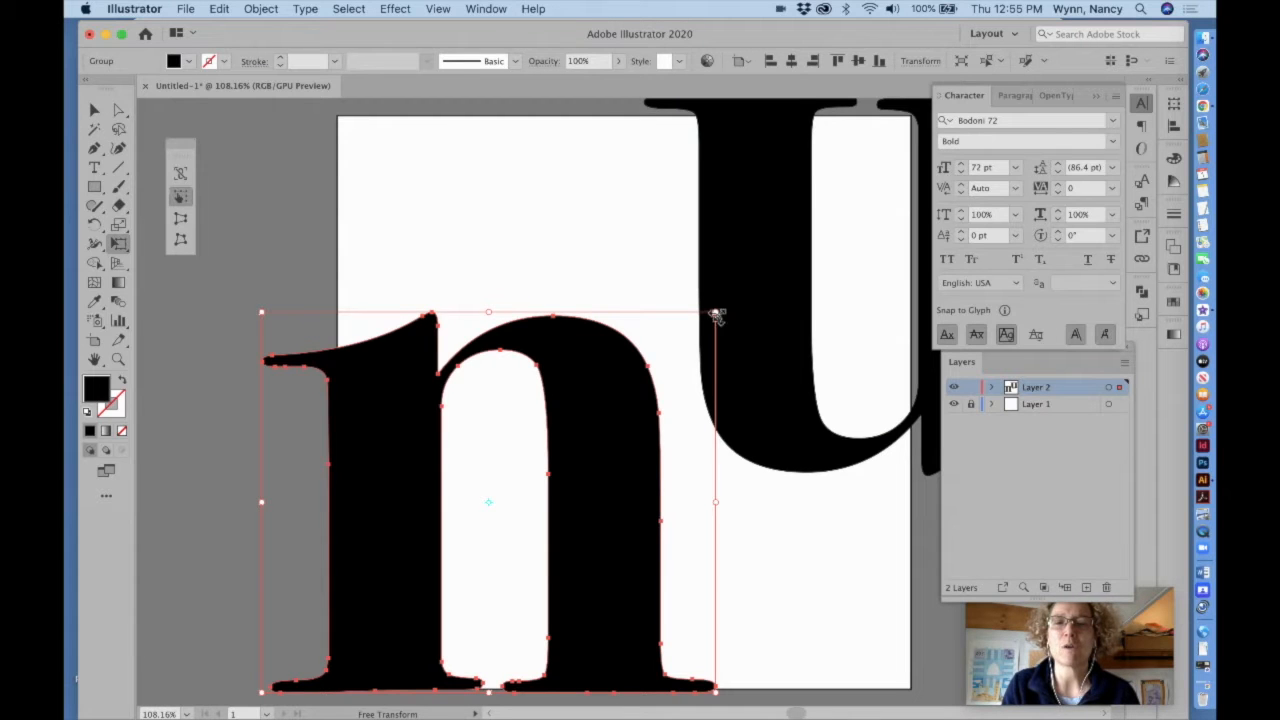
{"action": "left_click_drag", "start_coordinate": [716, 312], "coordinate": [737, 293]}
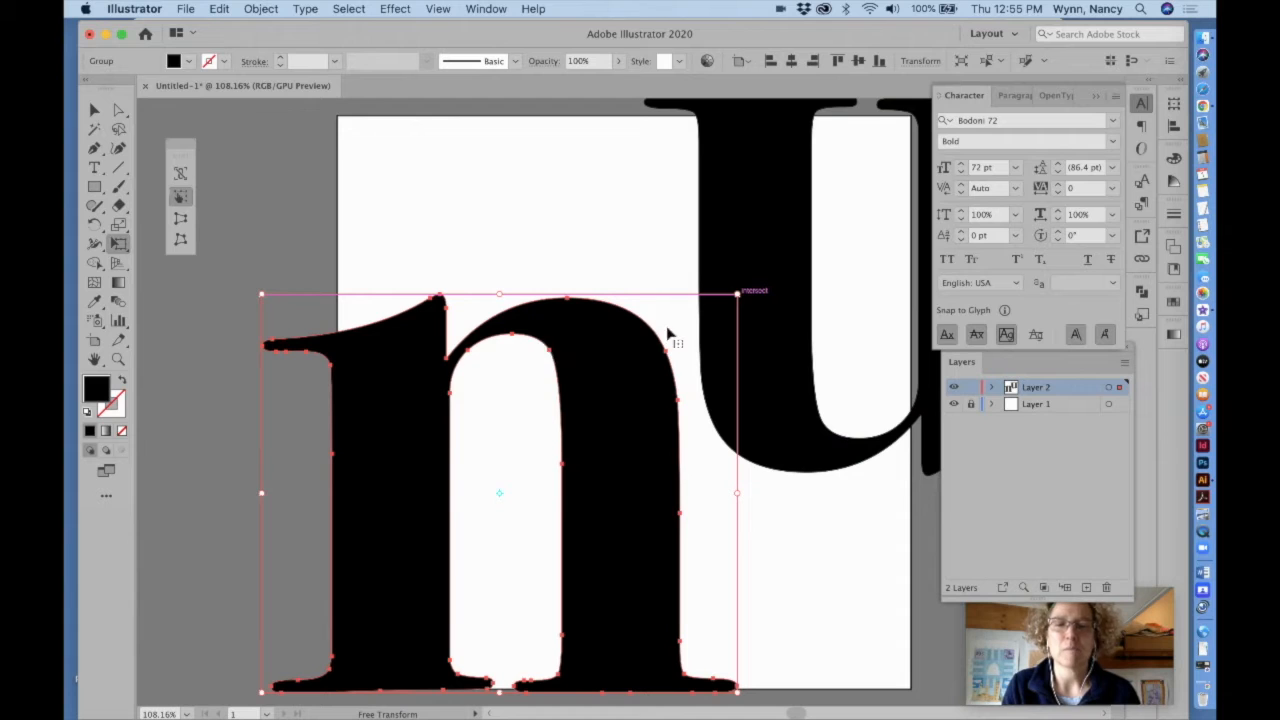
{"action": "left_click_drag", "start_coordinate": [737, 291], "coordinate": [761, 268]}
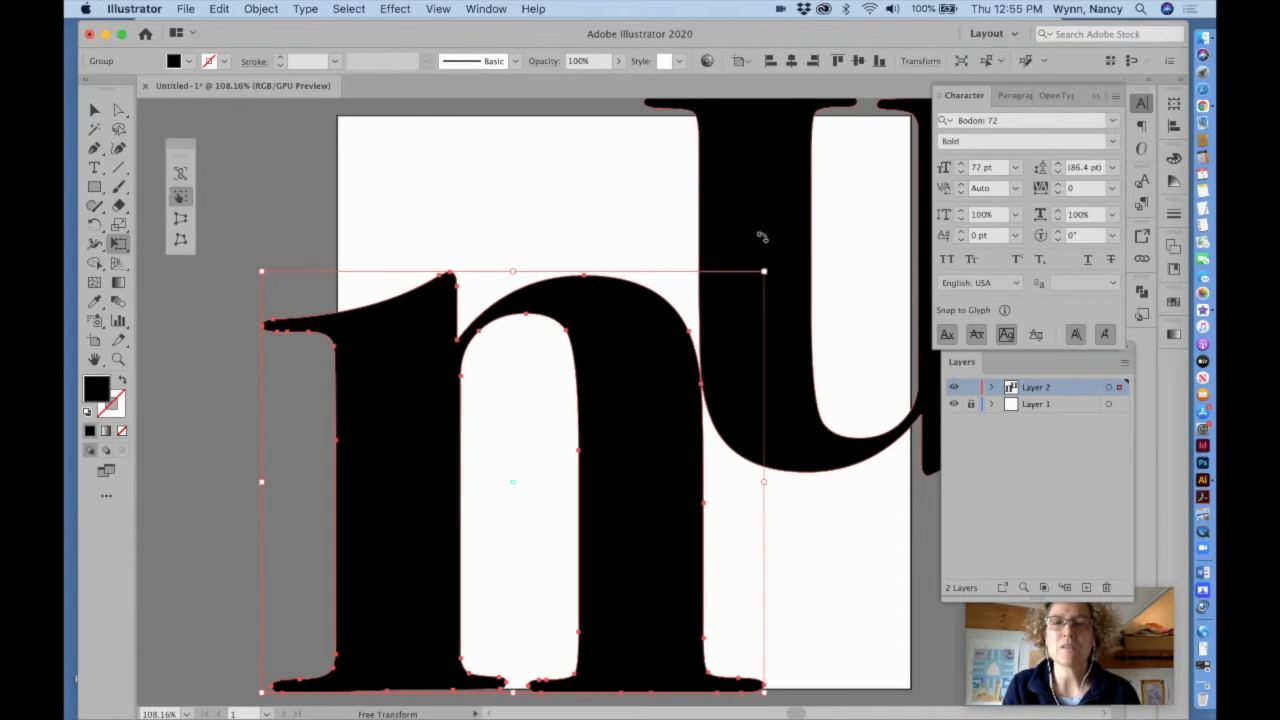
- Shift the rotated n slightly up and left against the upright n's shoulder, and deselect it
{"action": "left_click", "coordinate": [94, 109]}
{"action": "left_click_drag", "start_coordinate": [737, 237], "coordinate": [736, 237]}
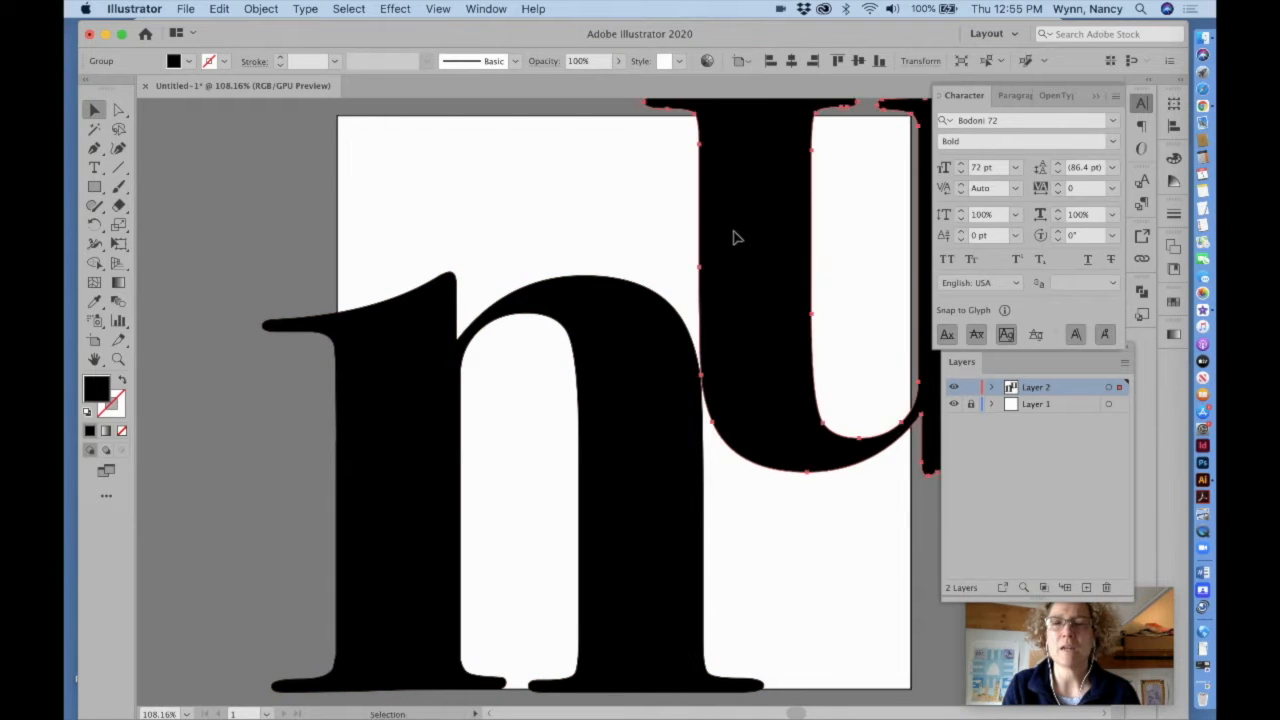
{"action": "left_click", "coordinate": [222, 228]}
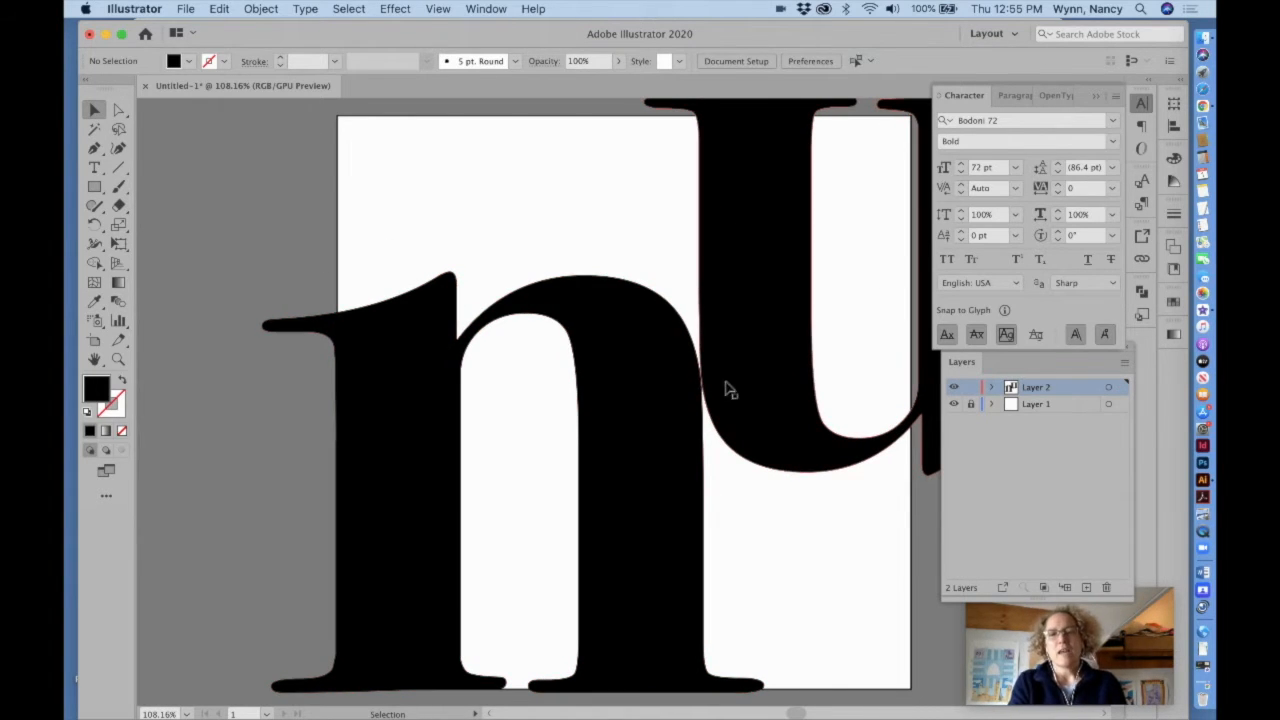
{"action": "left_click_drag", "start_coordinate": [733, 384], "coordinate": [729, 356]}
{"action": "left_click", "coordinate": [235, 202]}
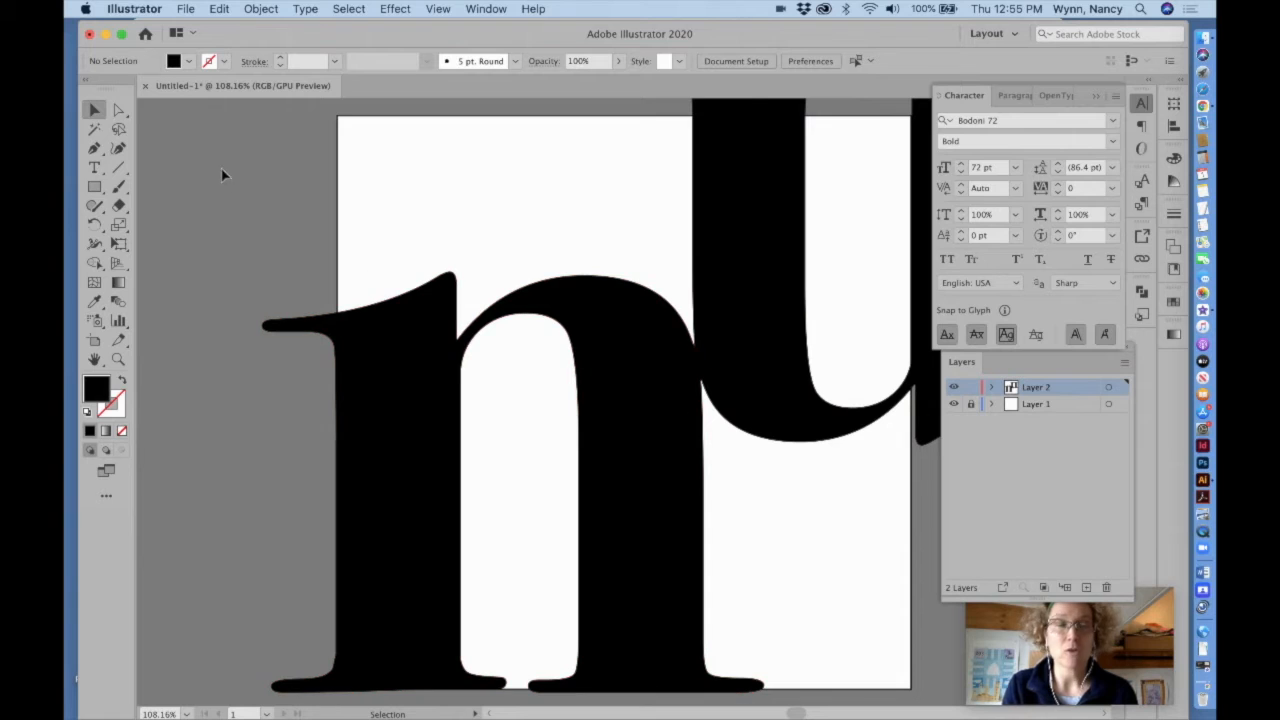
- Add a lowercase "o" in 72 pt Bodoni 72 Bold in the empty space above the upright n
{"action": "left_click", "coordinate": [94, 168]}
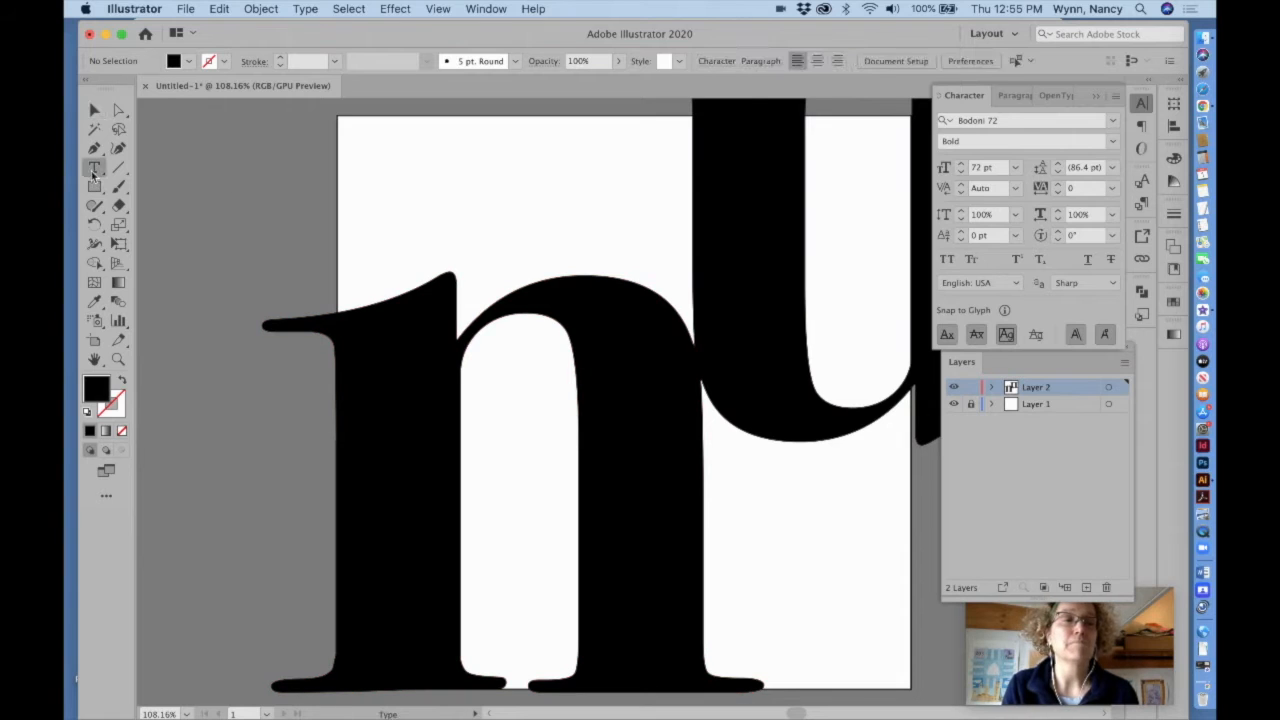
{"action": "left_click", "coordinate": [409, 170]}
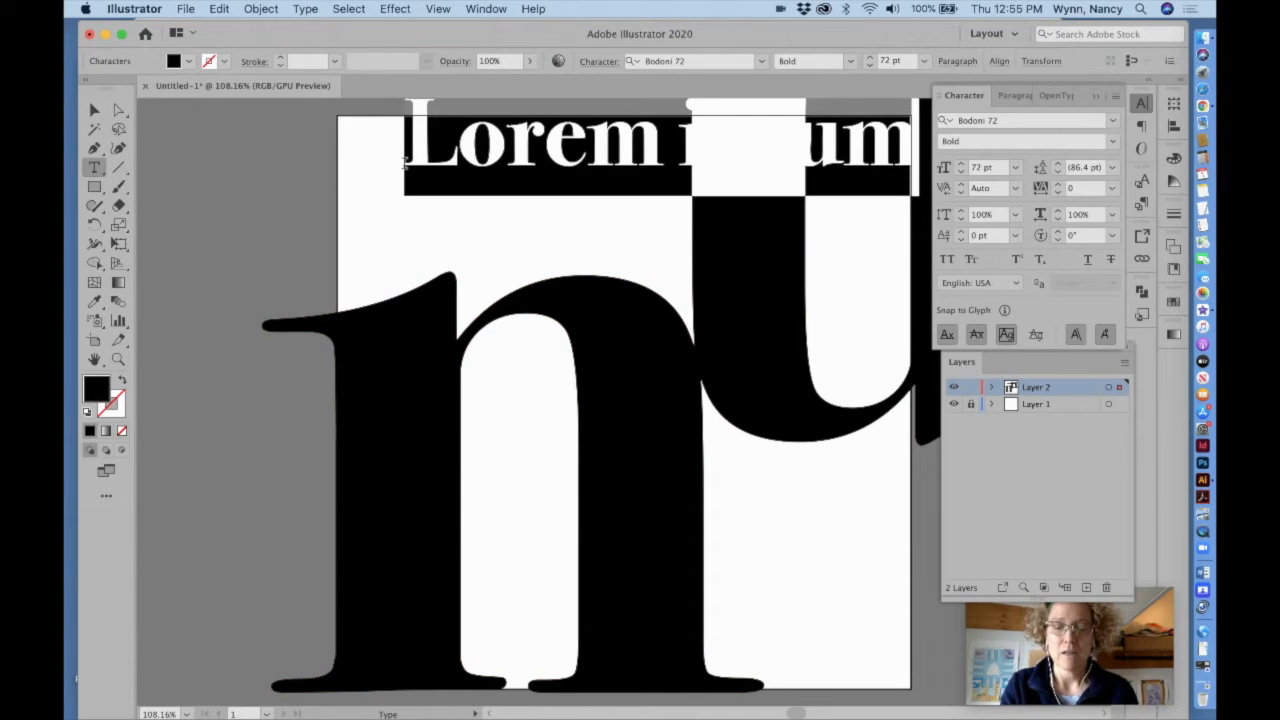
{"action": "type", "text": "O"}
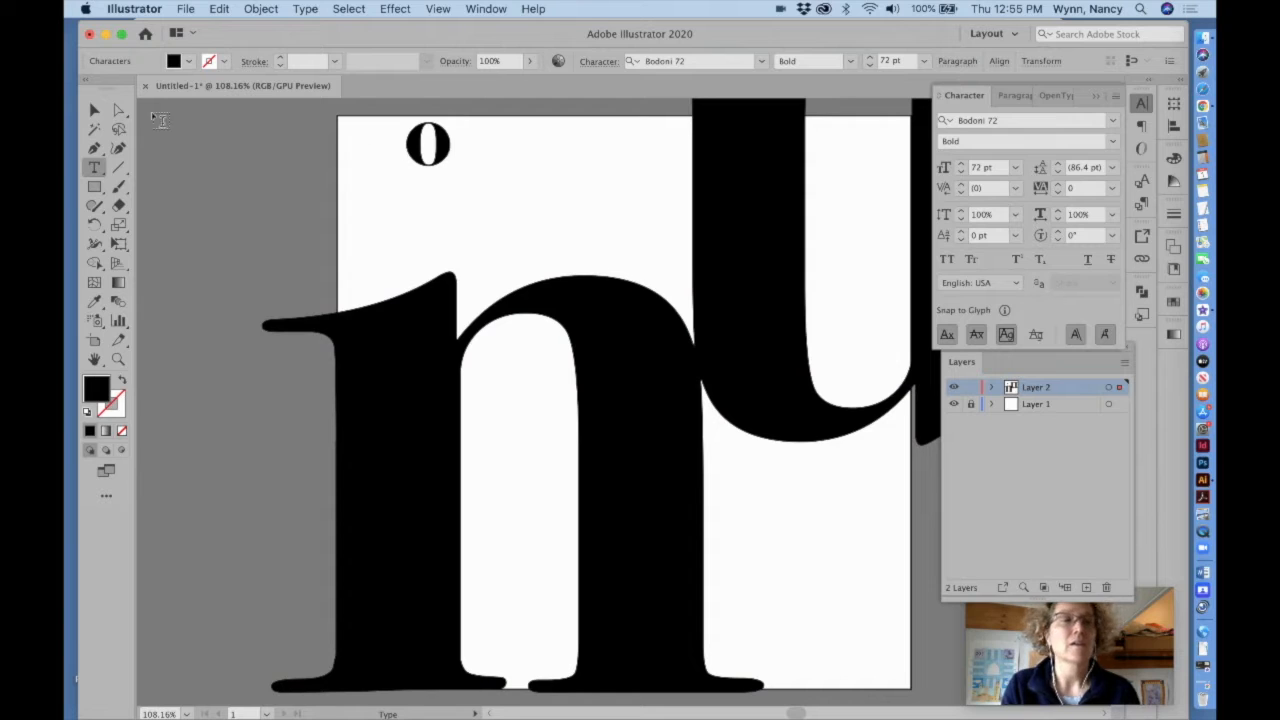
- Try a capital "O" in place of the lowercase letter and change it back to lowercase
{"action": "key", "text": "BackSpace"}
{"action": "type", "text": "O"}
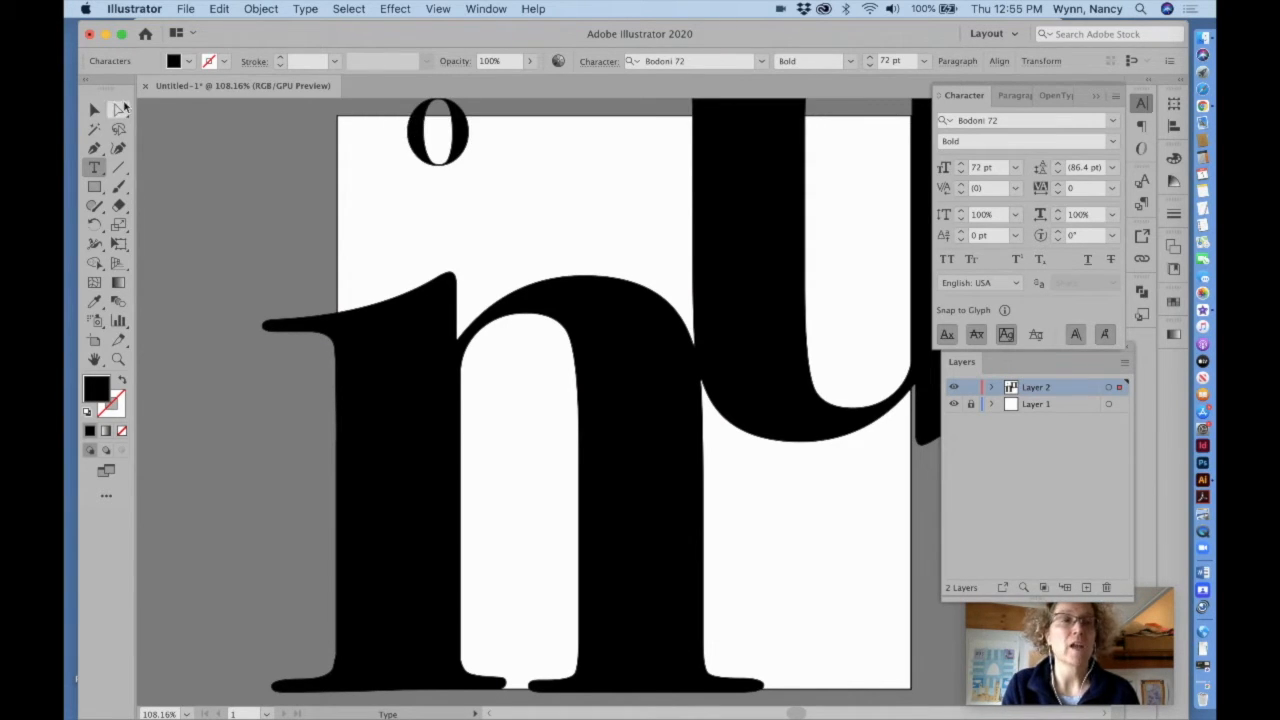
{"action": "key", "text": "BackSpace"}
{"action": "type", "text": "O"}
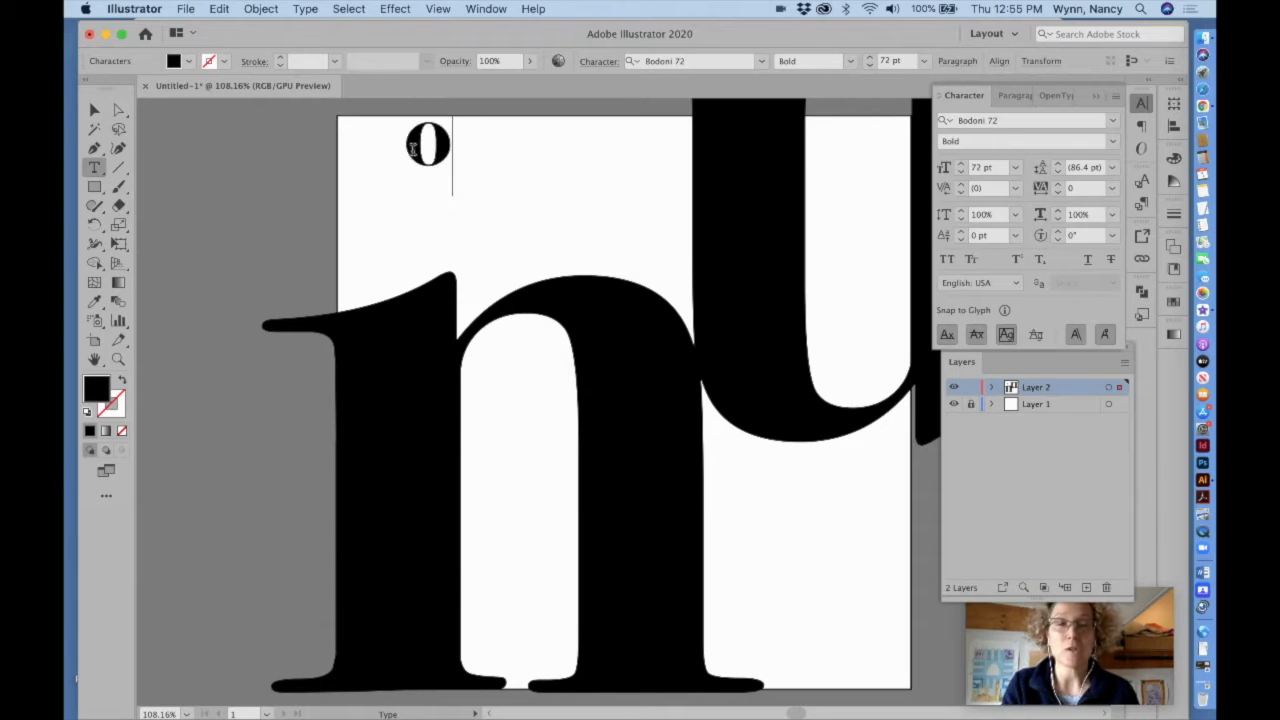
- Move the o slightly lower and scale it up proportionally with Free Transform to about 226 pt
{"action": "left_click", "coordinate": [94, 109]}
{"action": "left_click_drag", "start_coordinate": [450, 160], "coordinate": [448, 210]}
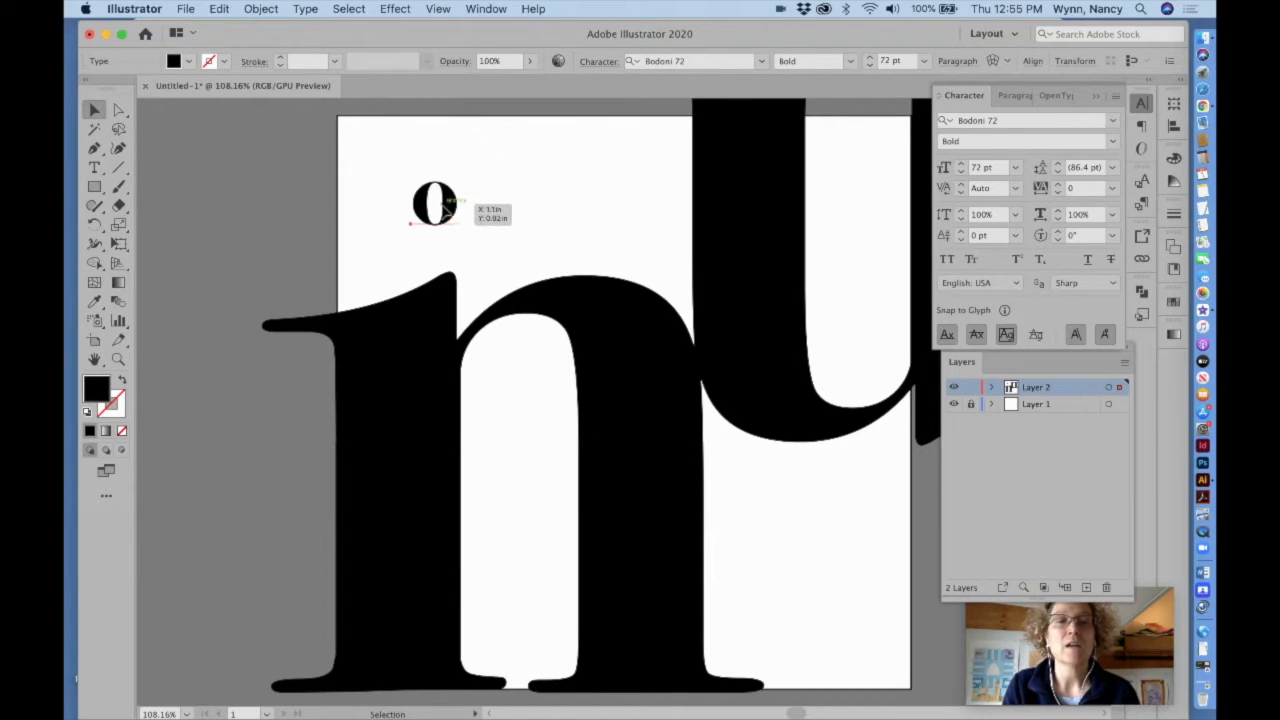
{"action": "left_click", "coordinate": [118, 243]}
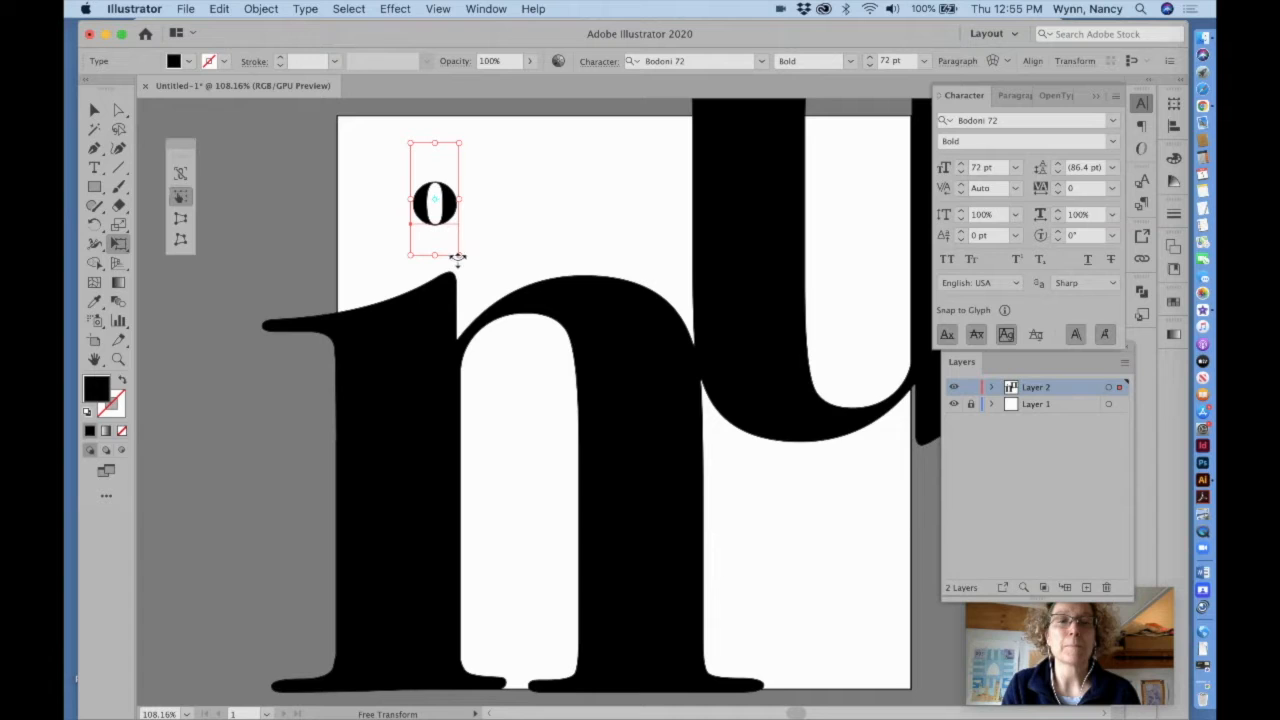
{"action": "left_click_drag", "start_coordinate": [457, 256], "coordinate": [683, 453]}
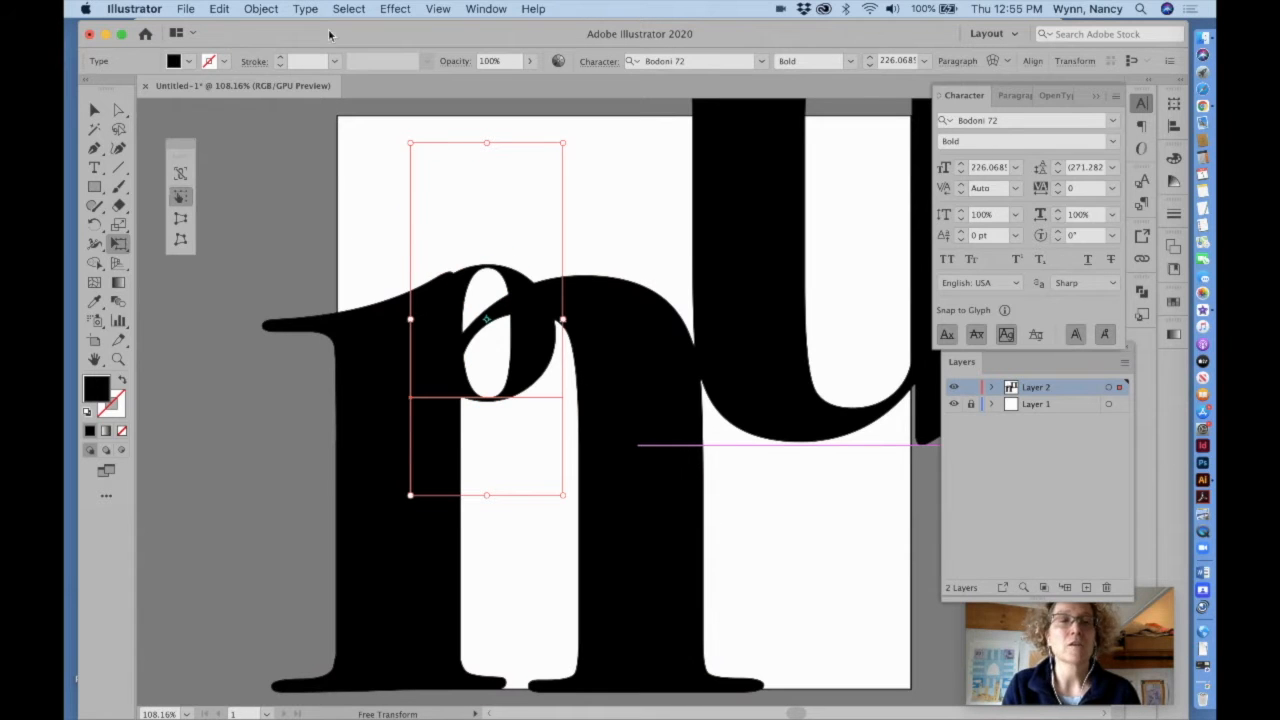
- Convert the o to outlines and move it to the artboard's lower right, overlapping the right edge
{"action": "left_click", "coordinate": [306, 10]}
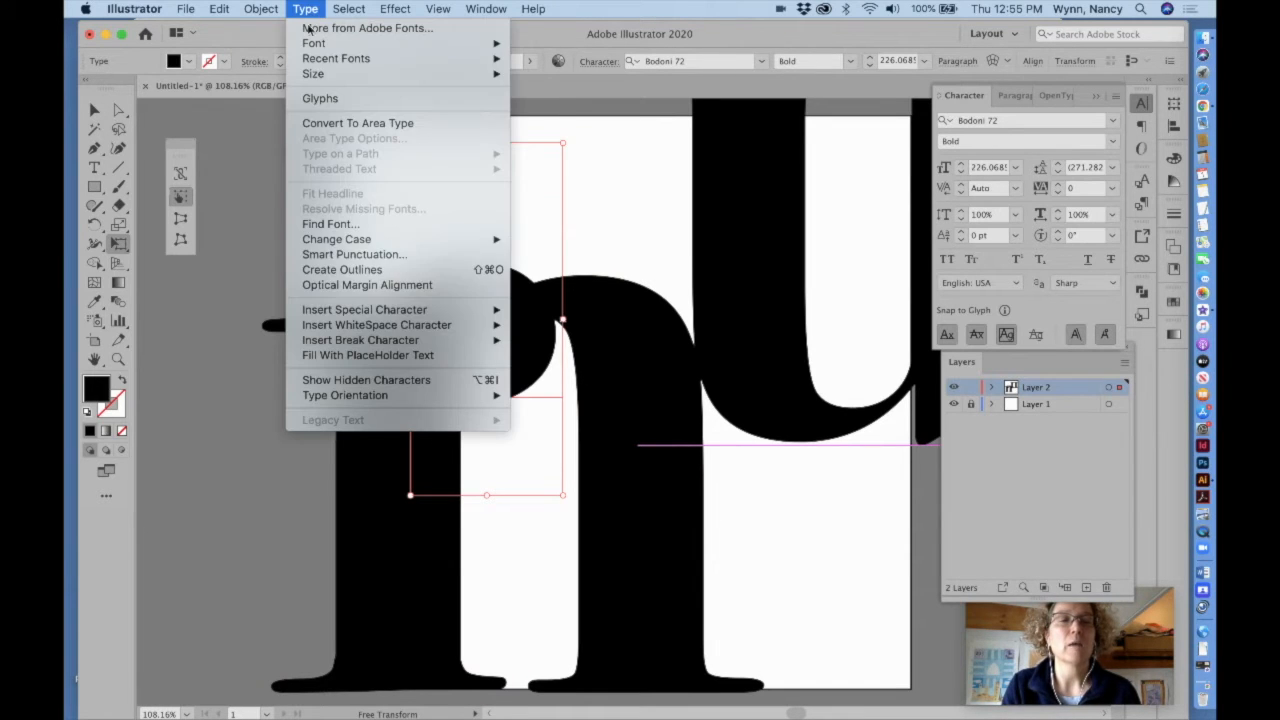
{"action": "left_click", "coordinate": [363, 273]}
{"action": "left_click_drag", "start_coordinate": [536, 346], "coordinate": [906, 595]}
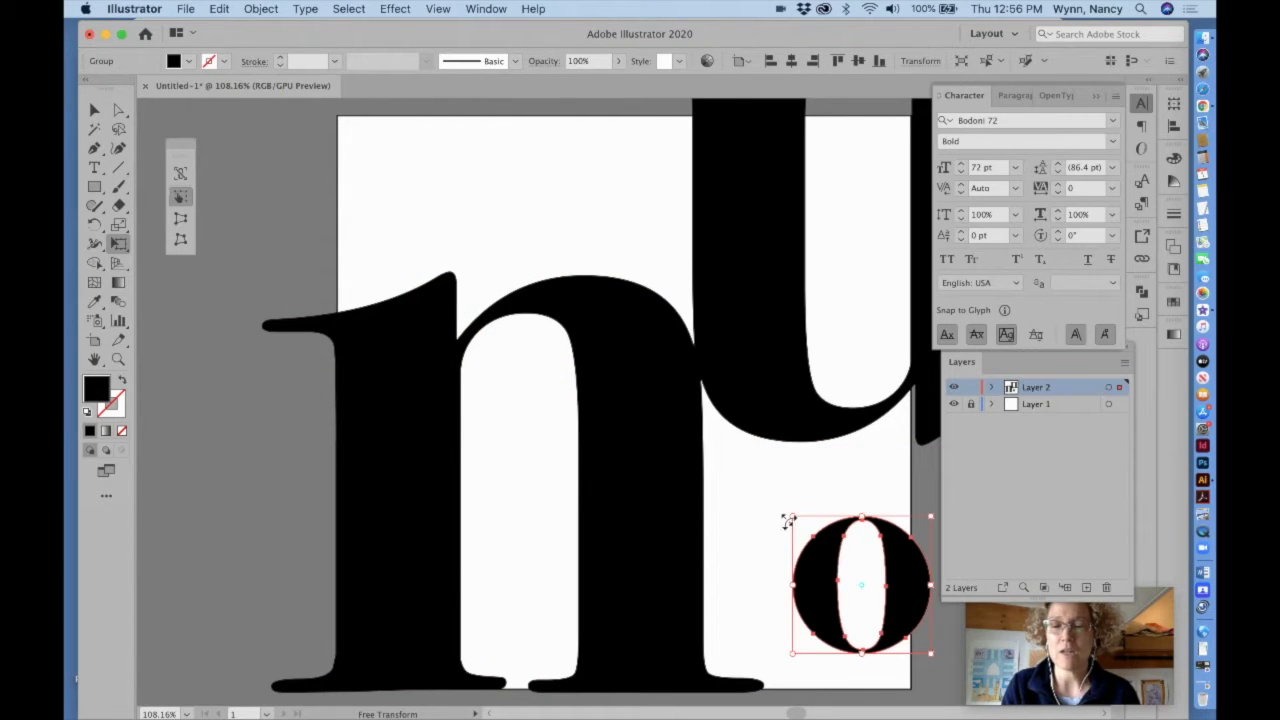
- Enlarge the outlined o proportionally in two stages and reposition it so it bleeds off the artboard's lower-right corner
{"action": "left_click_drag", "start_coordinate": [793, 516], "coordinate": [730, 451]}
{"action": "left_click_drag", "start_coordinate": [757, 523], "coordinate": [882, 580]}
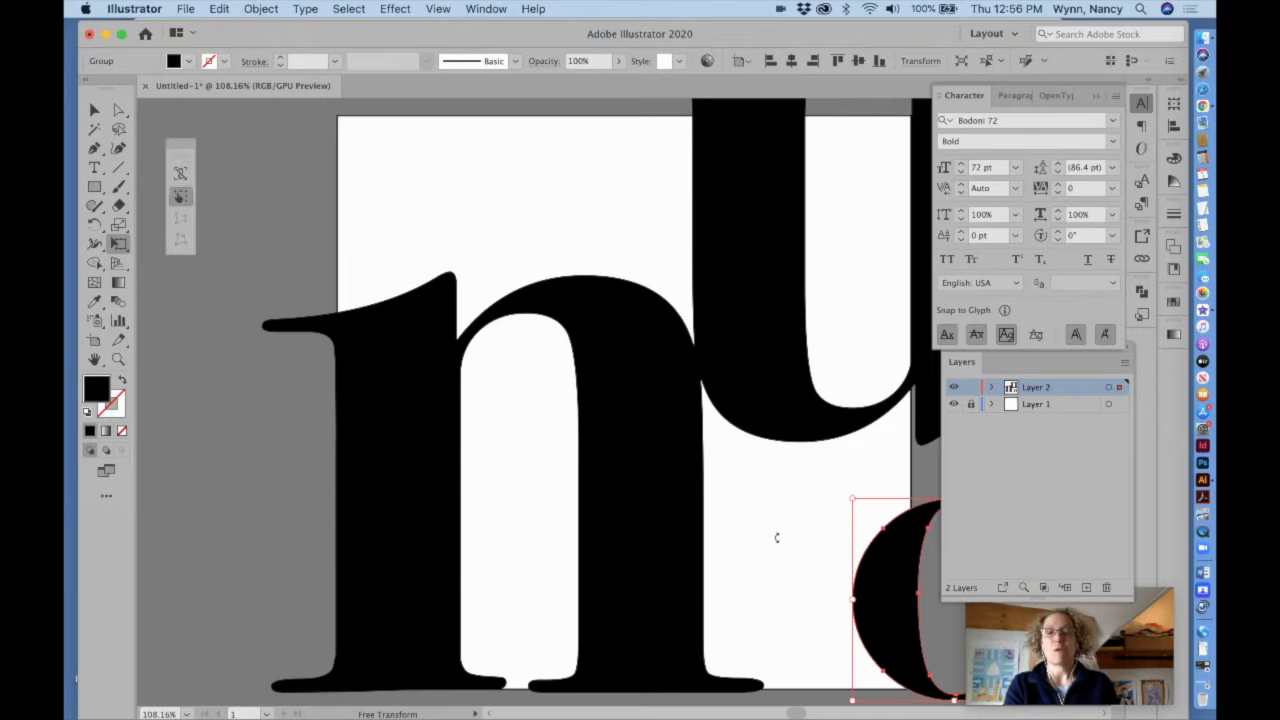
{"action": "scroll", "coordinate": [737, 548], "scroll_direction": "right", "scroll_amount": 5}
{"action": "scroll", "coordinate": [737, 548], "scroll_direction": "down", "scroll_amount": 1}
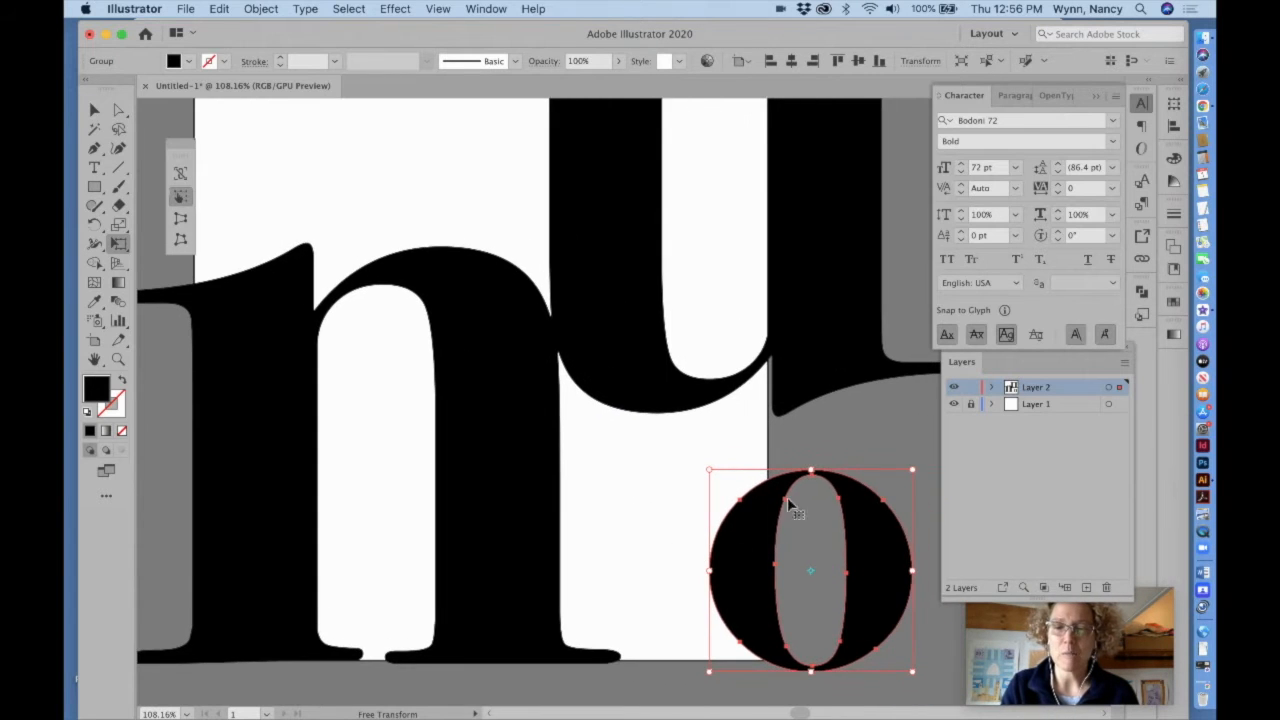
{"action": "left_click_drag", "start_coordinate": [707, 472], "coordinate": [665, 427]}
{"action": "left_click_drag", "start_coordinate": [718, 510], "coordinate": [742, 540]}
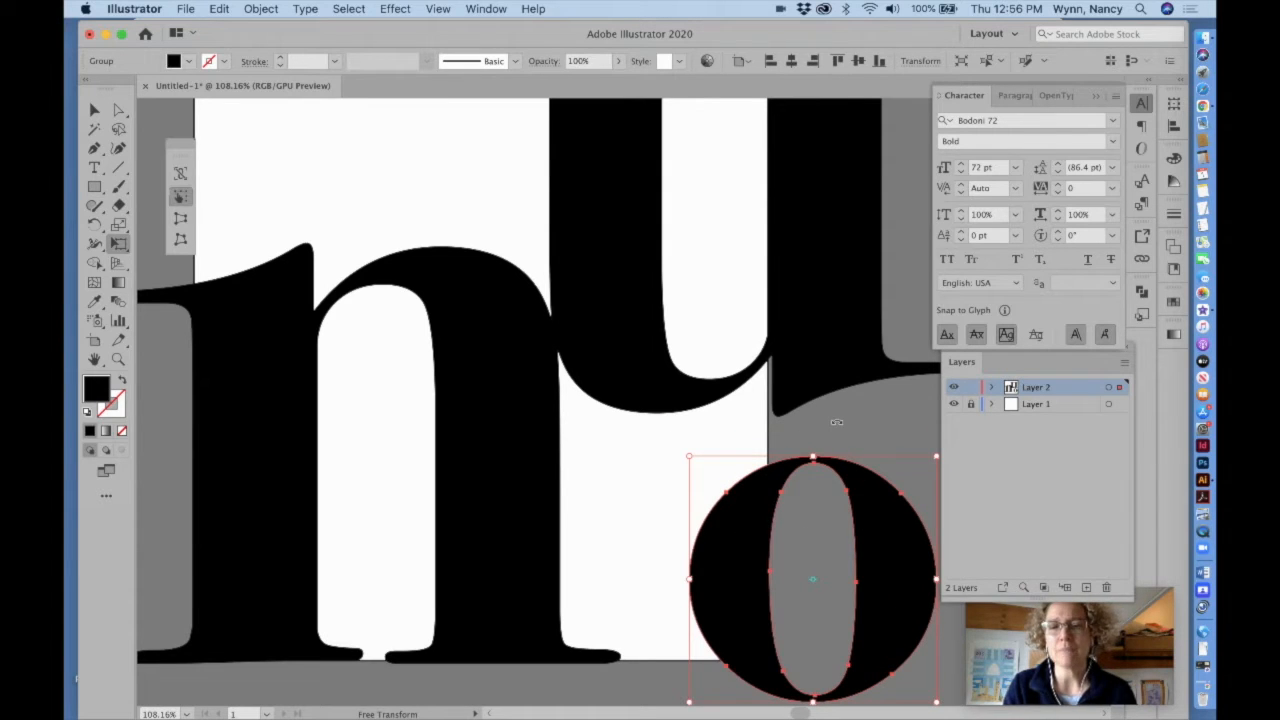
{"action": "key", "text": "v"}
- Duplicate the outlined o and place the copy above the n, overlapping the artboard's top edge
{"action": "scroll", "coordinate": [294, 263], "scroll_direction": "down", "scroll_amount": 2}
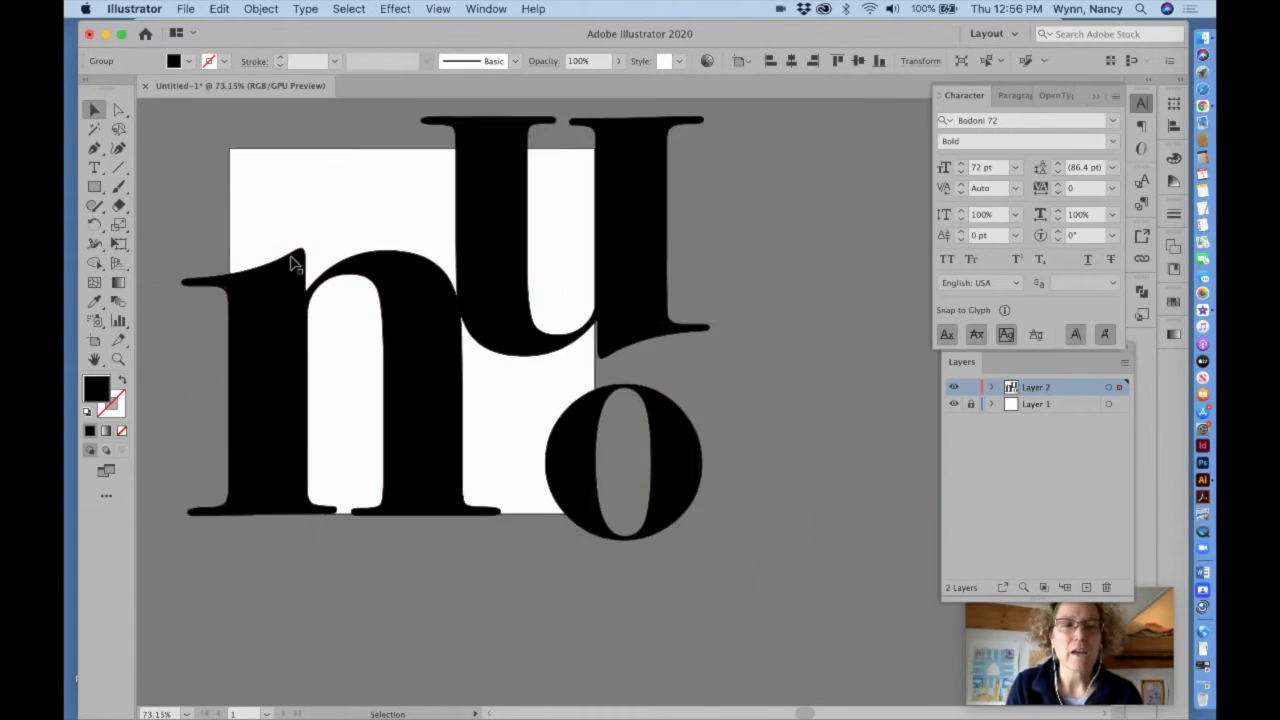
{"action": "scroll", "coordinate": [293, 263], "scroll_direction": "down", "scroll_amount": 2}
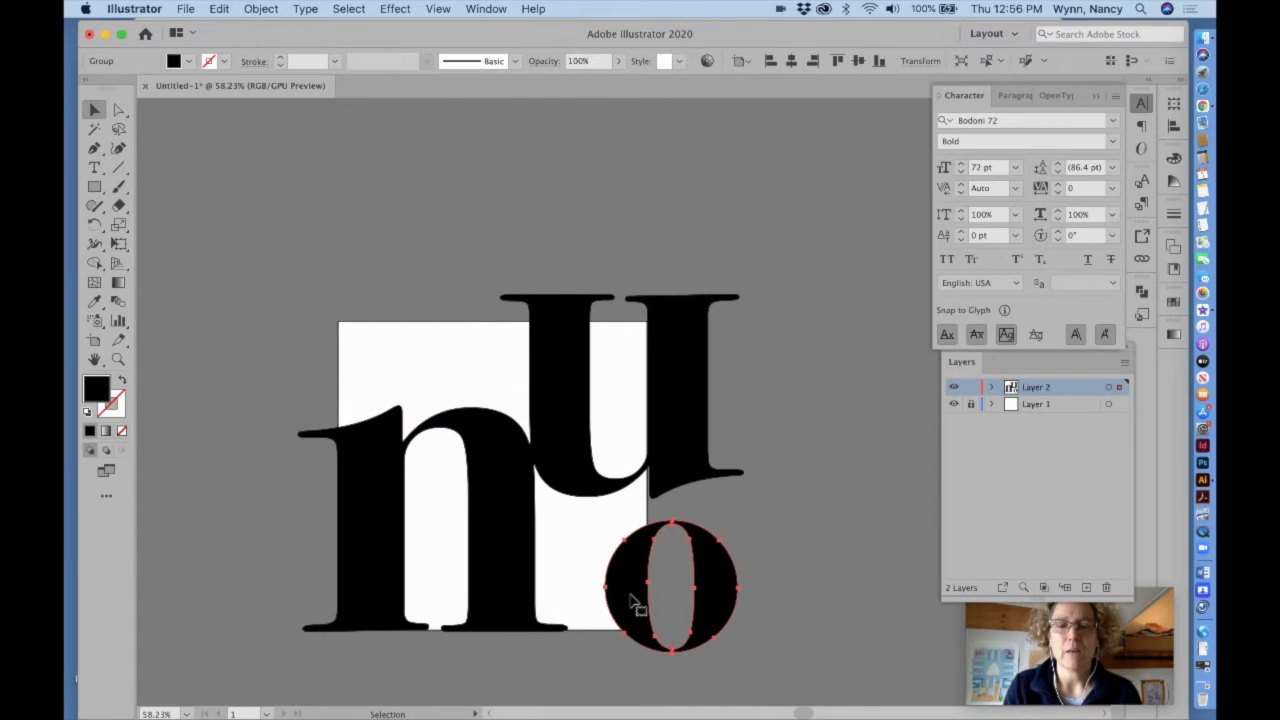
{"action": "left_click", "coordinate": [219, 8]}
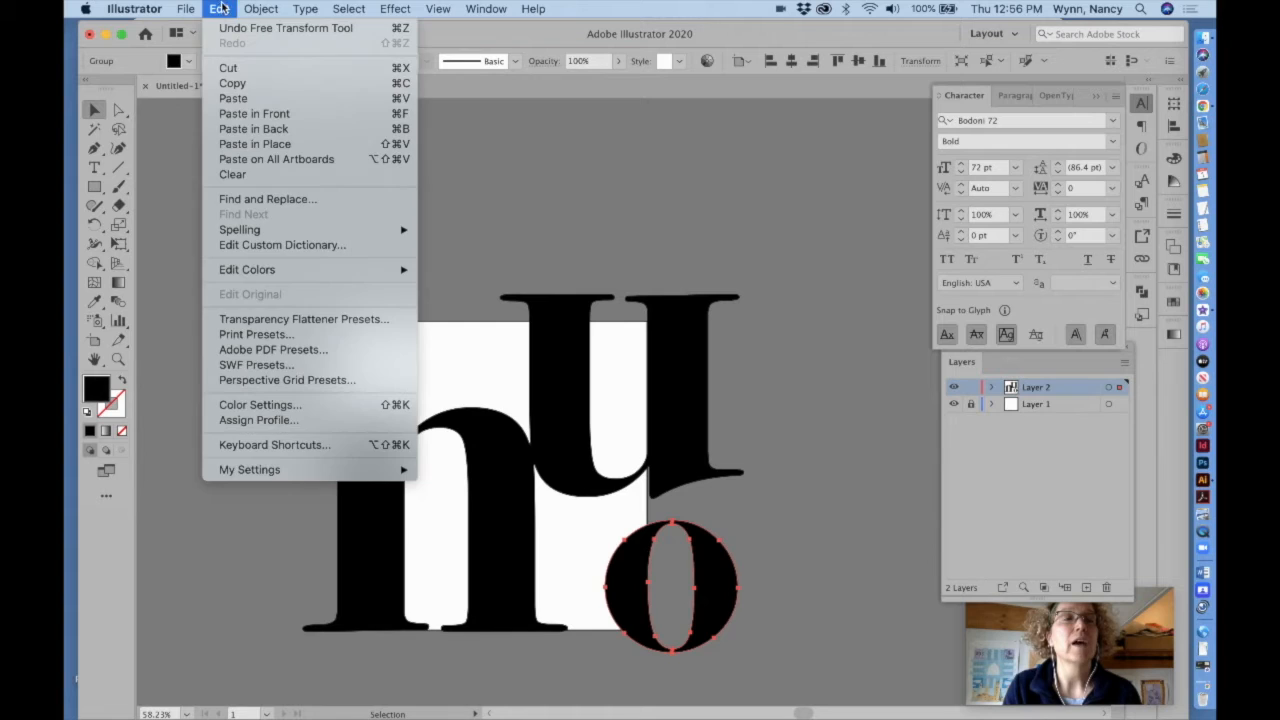
{"action": "left_click", "coordinate": [232, 82]}
{"action": "left_click", "coordinate": [219, 8]}
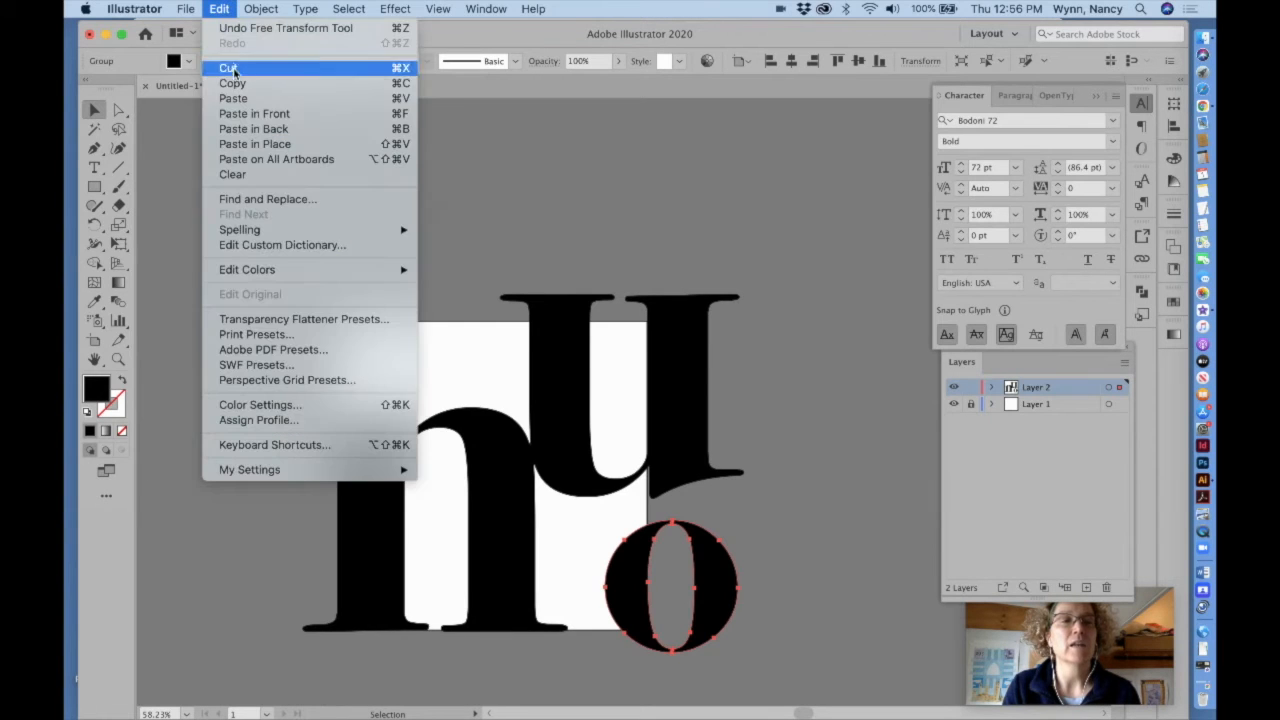
{"action": "left_click", "coordinate": [233, 98]}
{"action": "left_click_drag", "start_coordinate": [644, 444], "coordinate": [445, 343]}
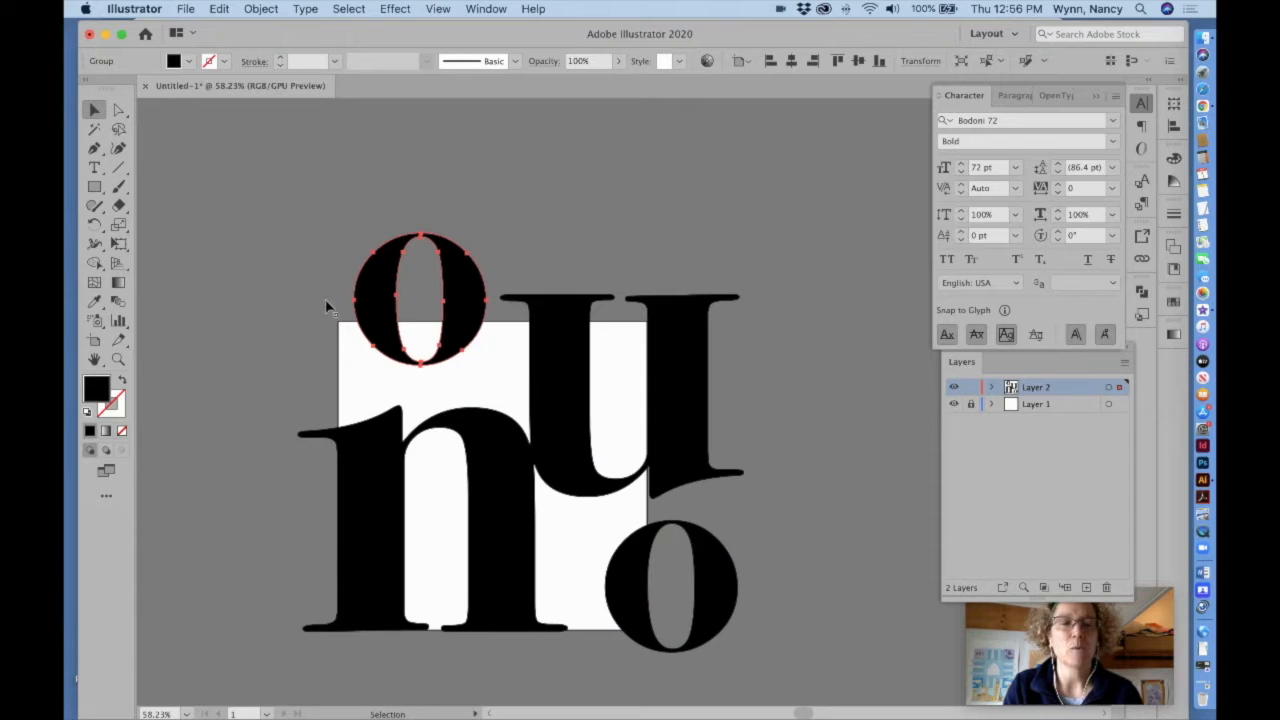
- Scale the copied o up proportionally with Free Transform, position it against the u's serif, and deselect it
{"action": "left_click", "coordinate": [119, 244]}
{"action": "mouse_move", "coordinate": [487, 364]}
{"action": "left_mouse_down"}
{"action": "mouse_move", "coordinate": [519, 391]}
{"action": "mouse_move", "coordinate": [483, 349]}
{"action": "left_mouse_up"}
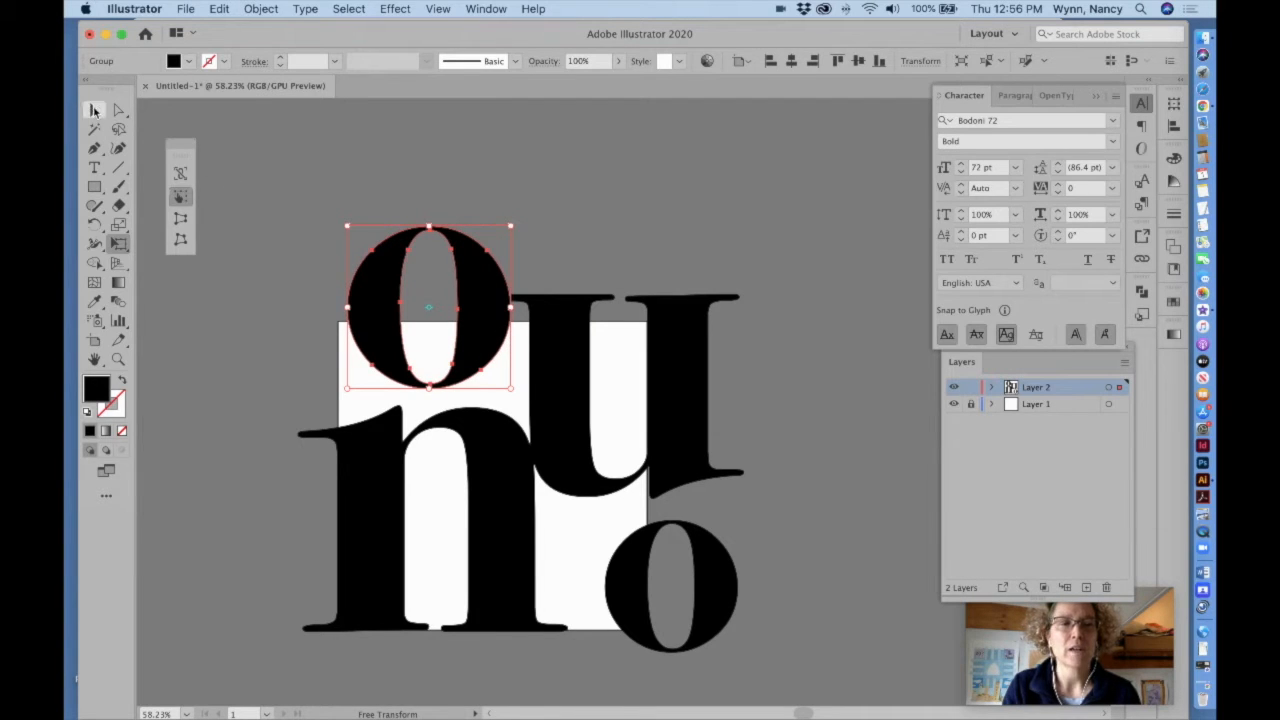
{"action": "left_click", "coordinate": [93, 110]}
{"action": "left_click", "coordinate": [198, 134]}
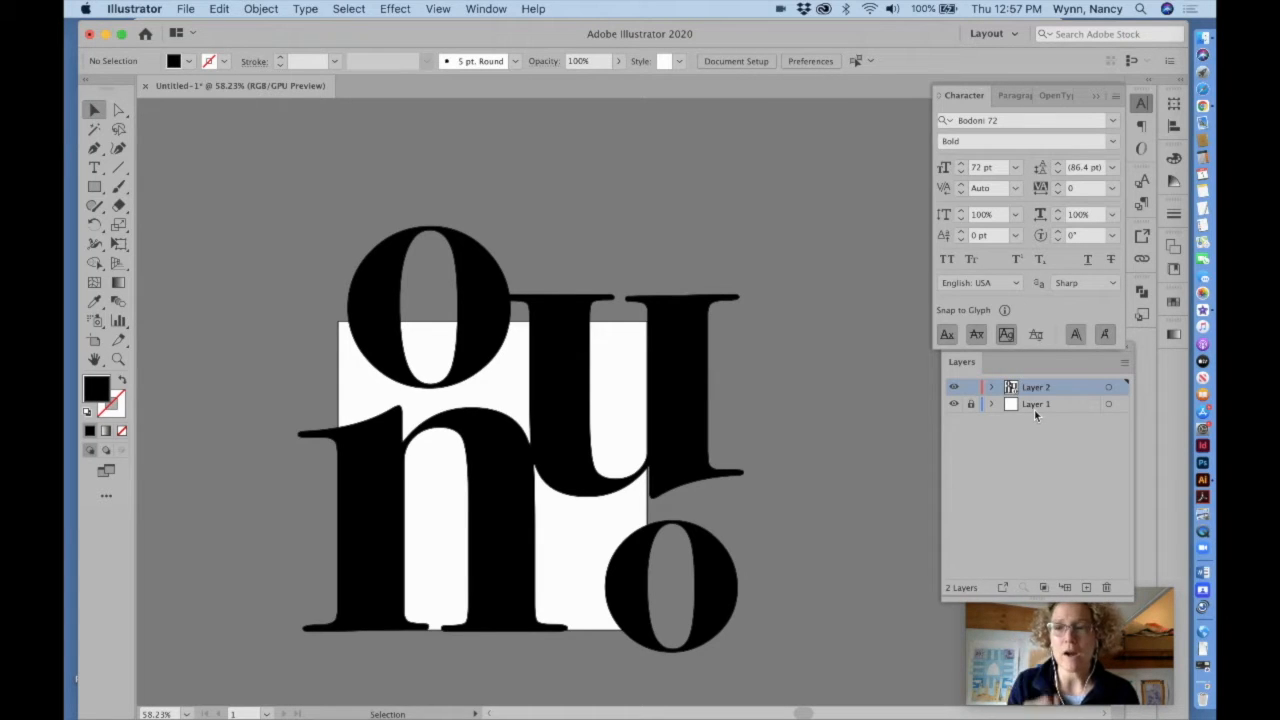
- Lock Layer 2, add a new layer on top, and draw a black rectangle exactly matching the artboard
{"action": "left_click", "coordinate": [1087, 588]}
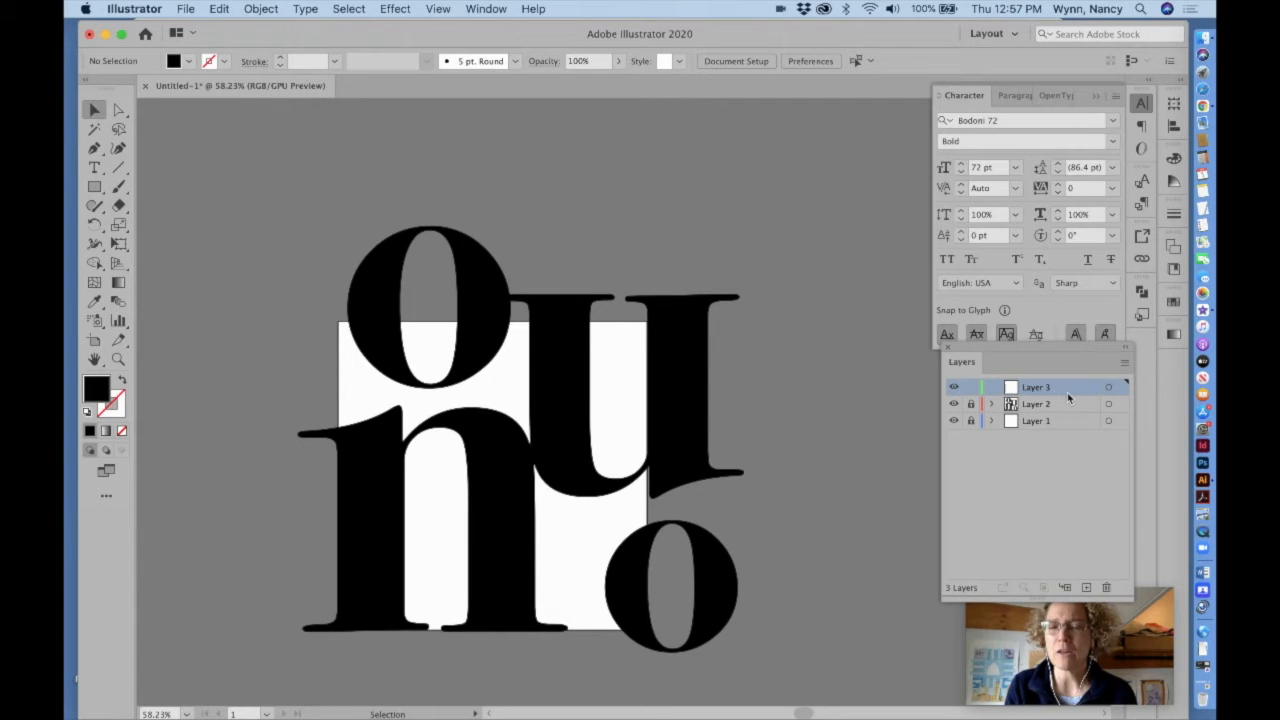
{"action": "left_click", "coordinate": [94, 187]}
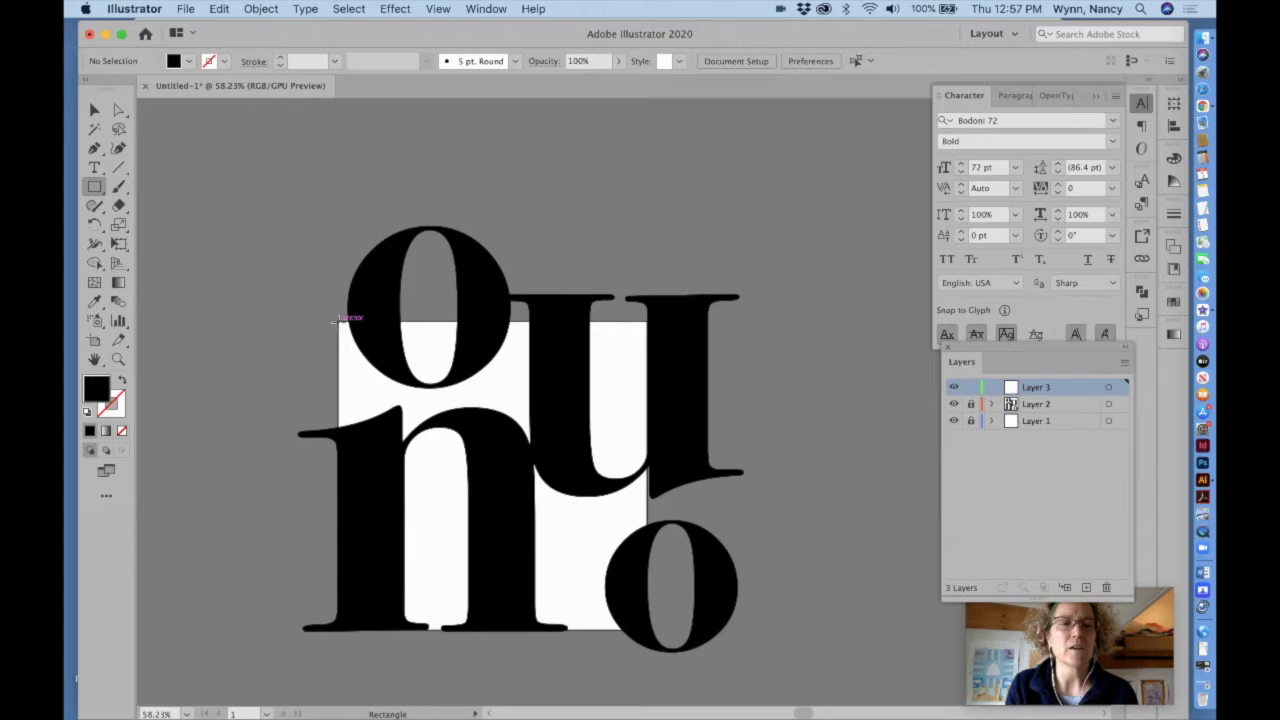
{"action": "left_click_drag", "start_coordinate": [338, 319], "coordinate": [647, 629]}
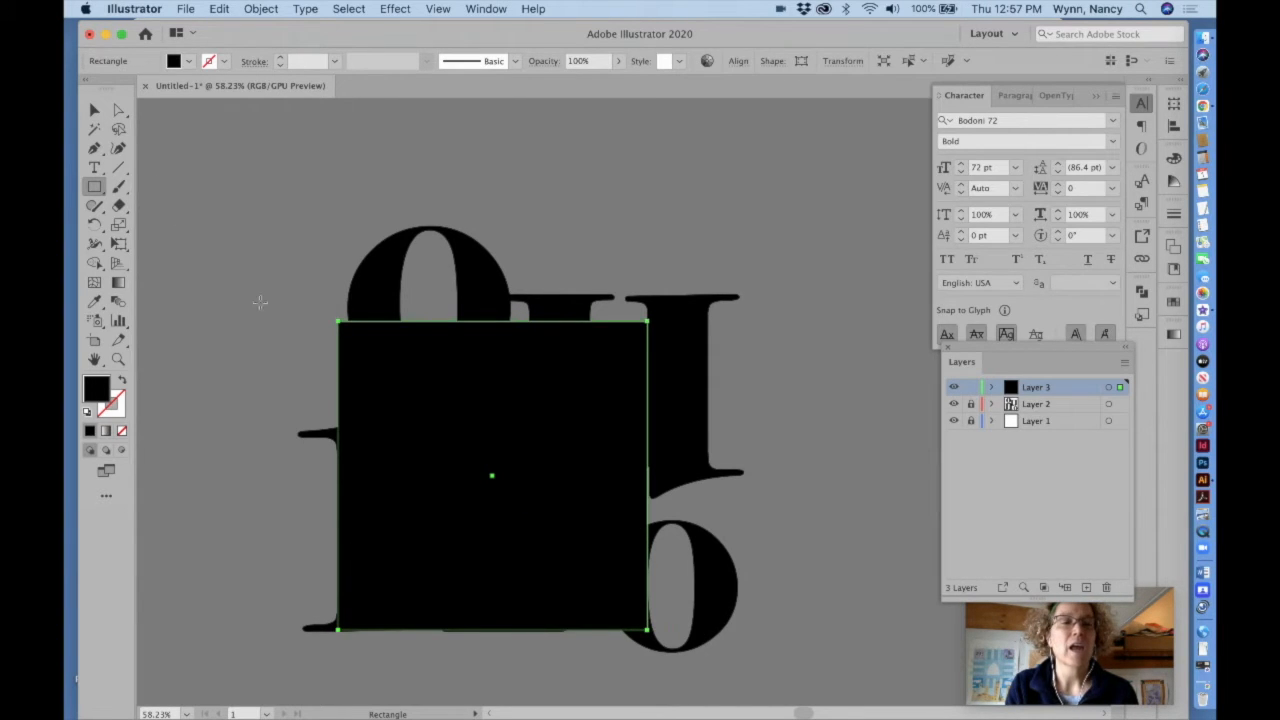
- Draw a much larger rectangle extending beyond all the letters and send it behind the artboard-sized rectangle
{"action": "left_click_drag", "start_coordinate": [218, 167], "coordinate": [822, 598]}
{"action": "key", "text": "v"}
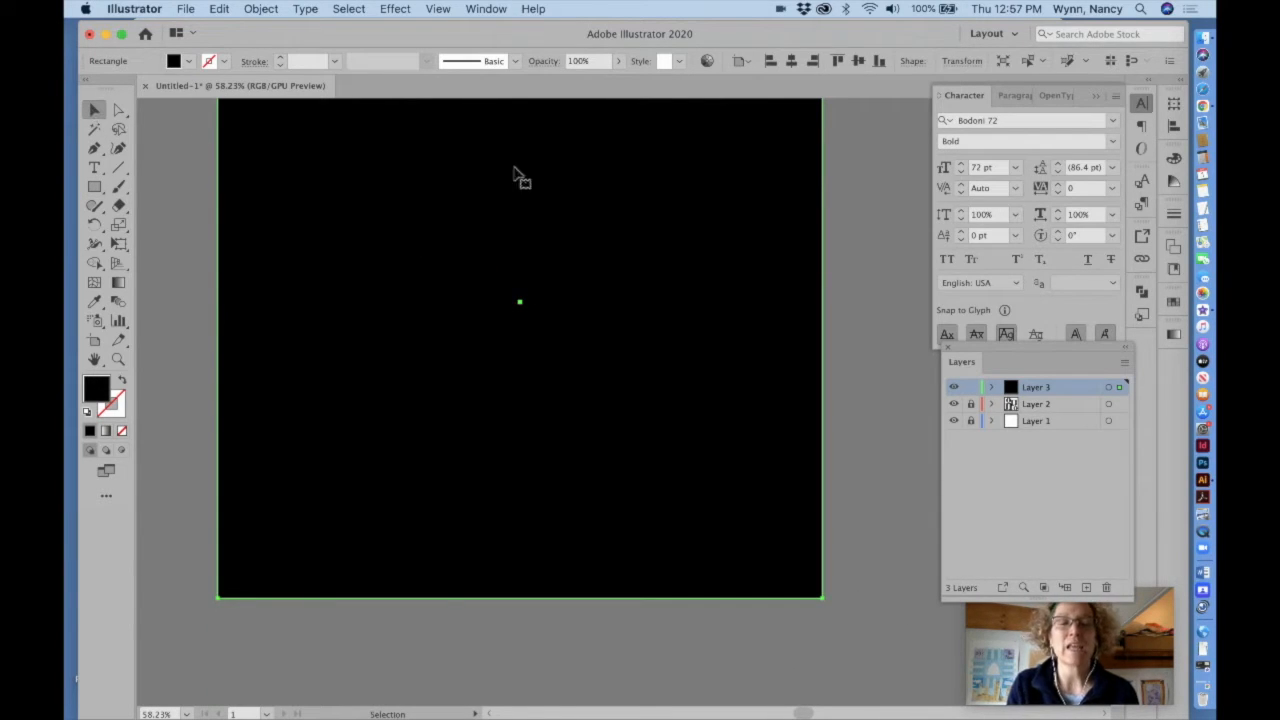
{"action": "scroll", "coordinate": [457, 373], "scroll_direction": "up", "scroll_amount": 4}
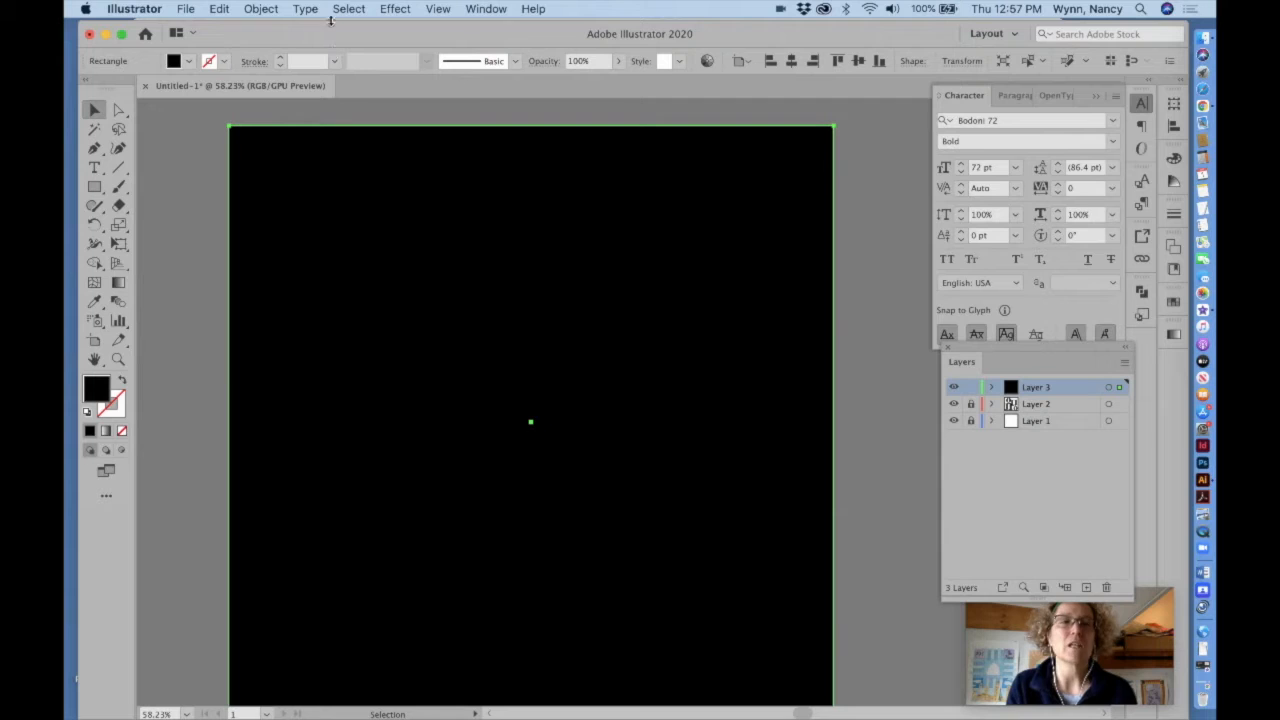
{"action": "left_click", "coordinate": [259, 9]}
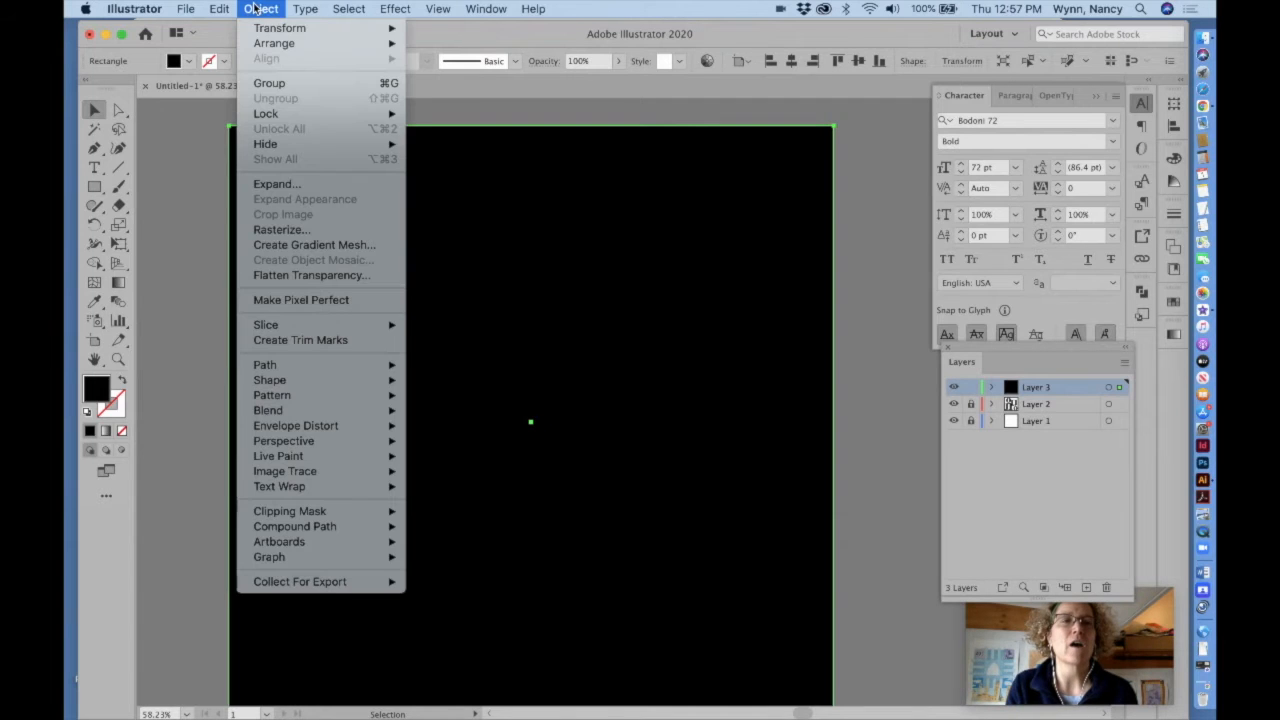
{"action": "mouse_move", "coordinate": [389, 47]}
{"action": "left_click", "coordinate": [432, 88]}
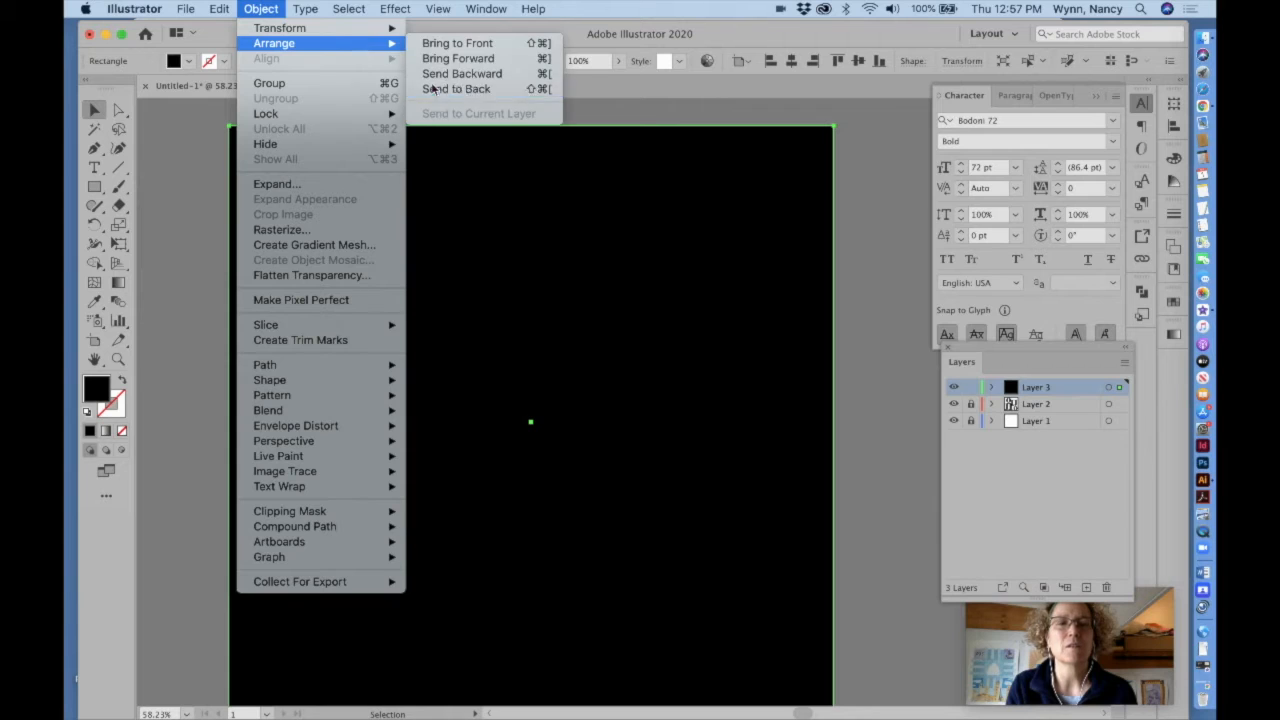
- Select both rectangles and make them a compound path, cutting an artboard-sized window through the larger one
{"action": "left_click", "coordinate": [474, 382]}
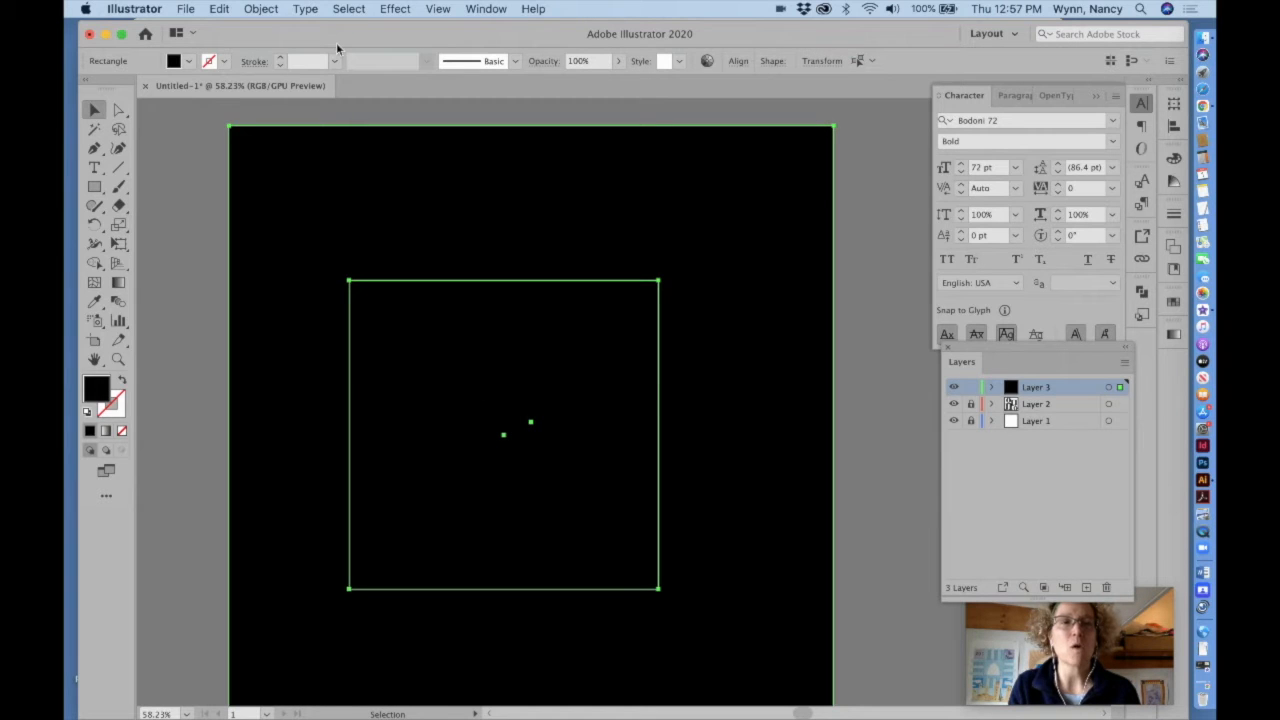
{"action": "left_click", "coordinate": [266, 8]}
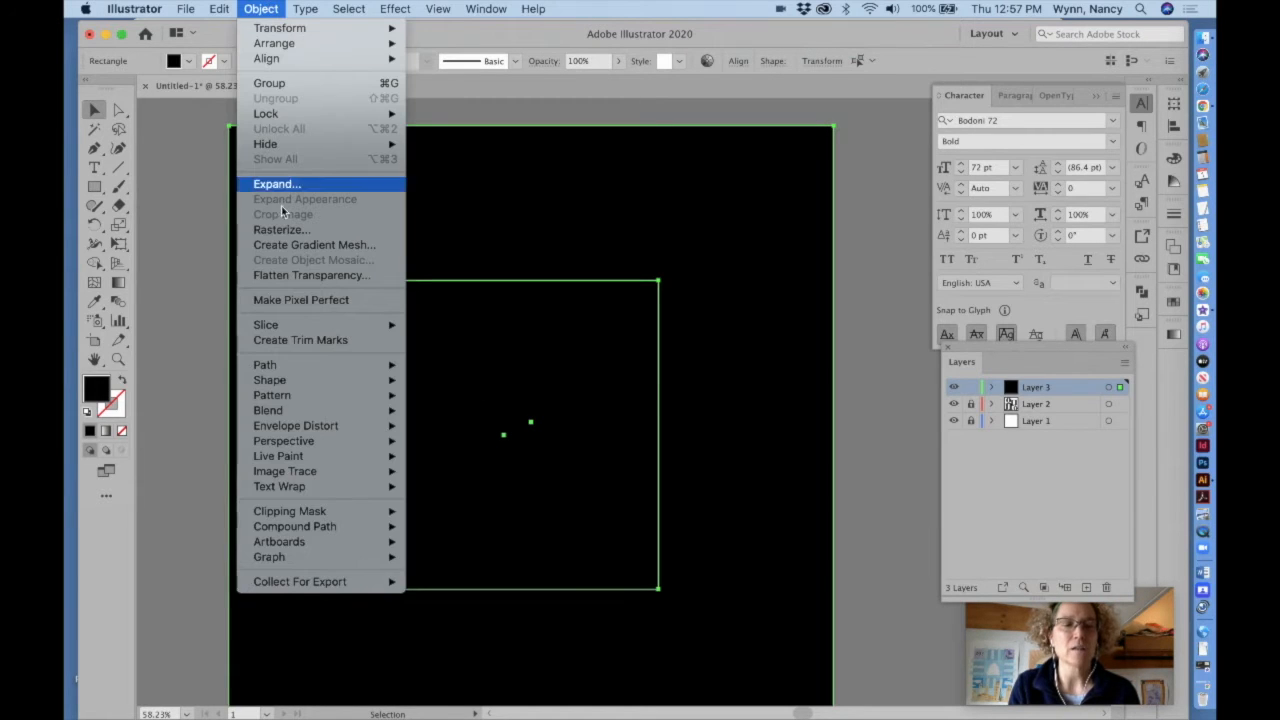
{"action": "mouse_move", "coordinate": [330, 527]}
{"action": "left_click", "coordinate": [436, 526]}
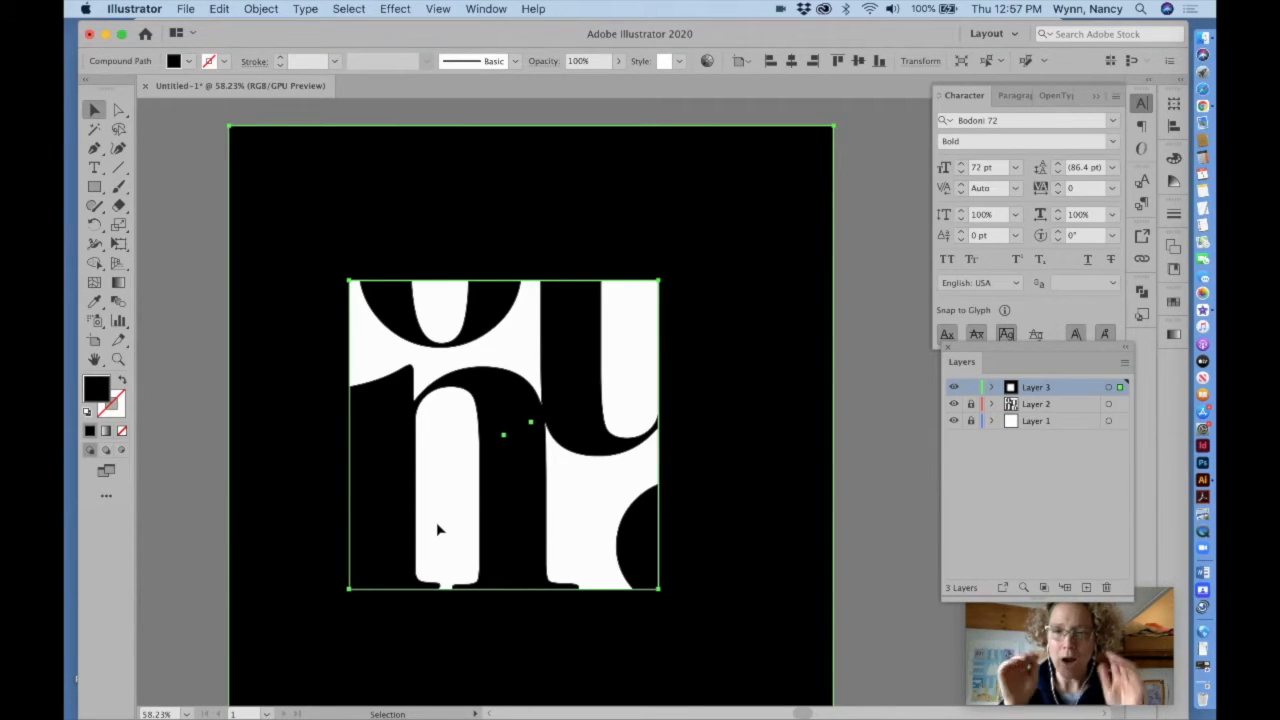
- Fill the compound-path frame with the White swatch and deselect it
{"action": "left_click", "coordinate": [1172, 300]}
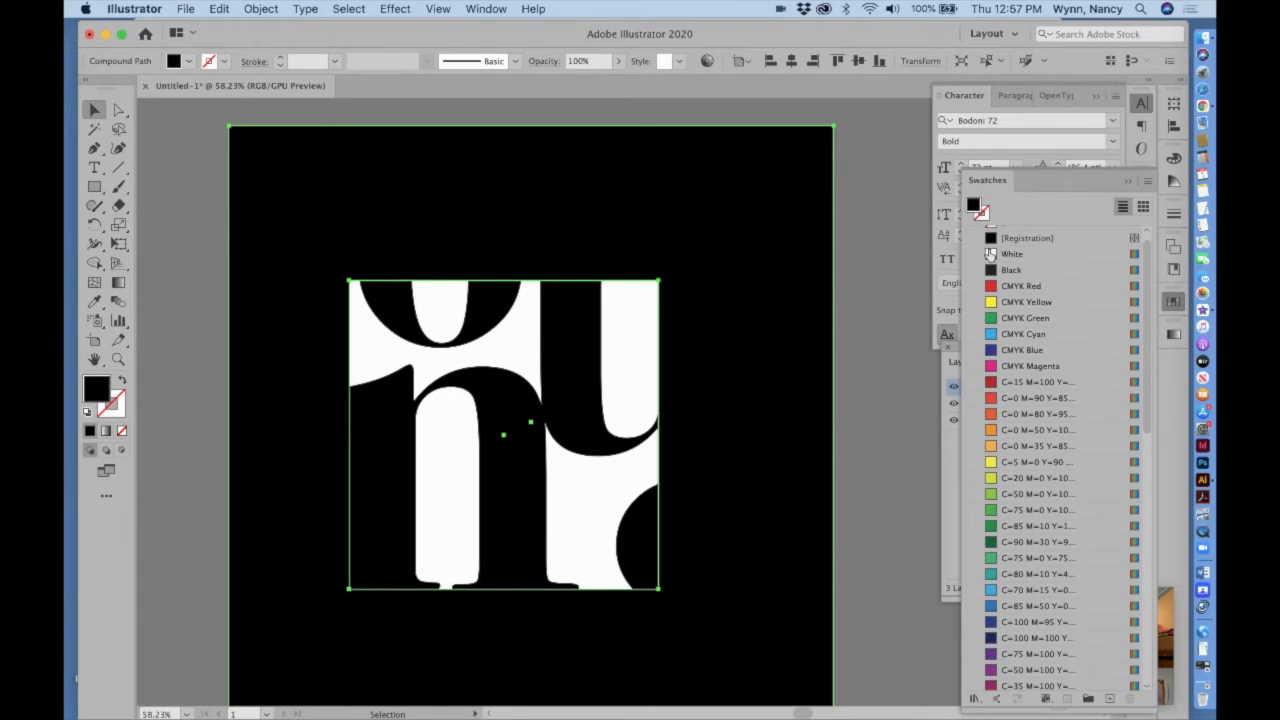
{"action": "left_click", "coordinate": [990, 255]}
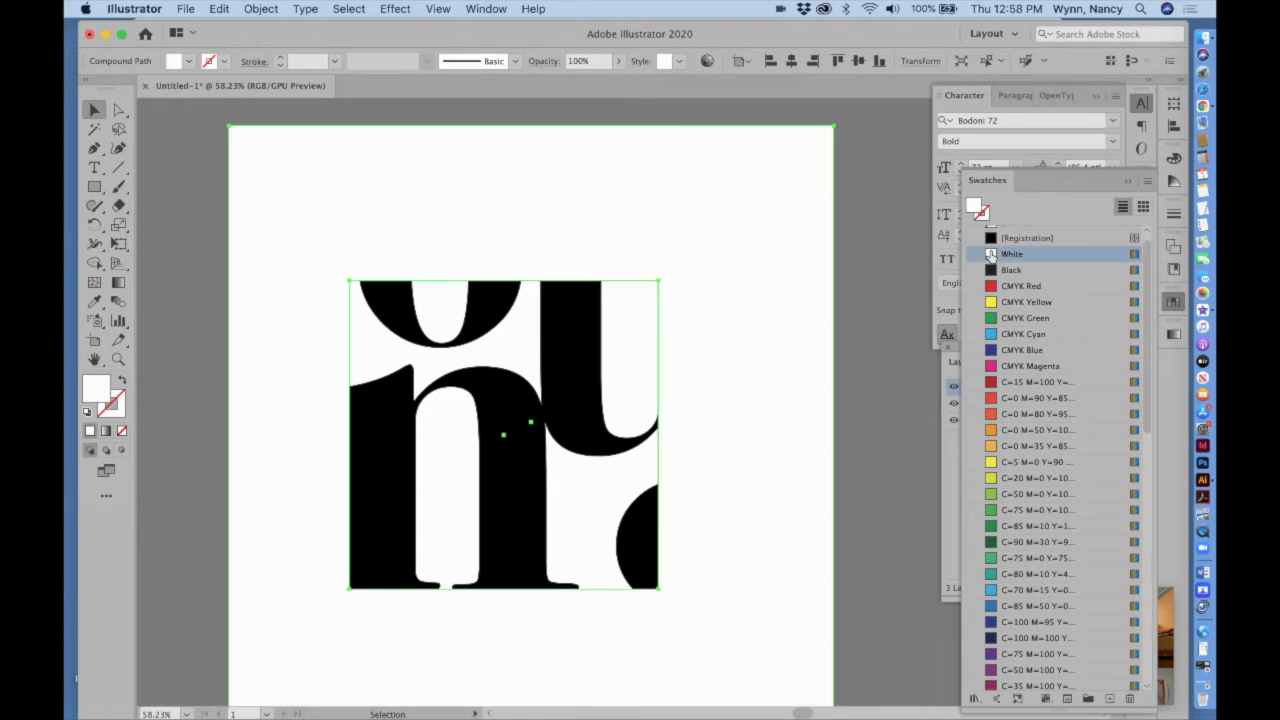
{"action": "left_click", "coordinate": [1127, 181]}
{"action": "left_click", "coordinate": [871, 348]}
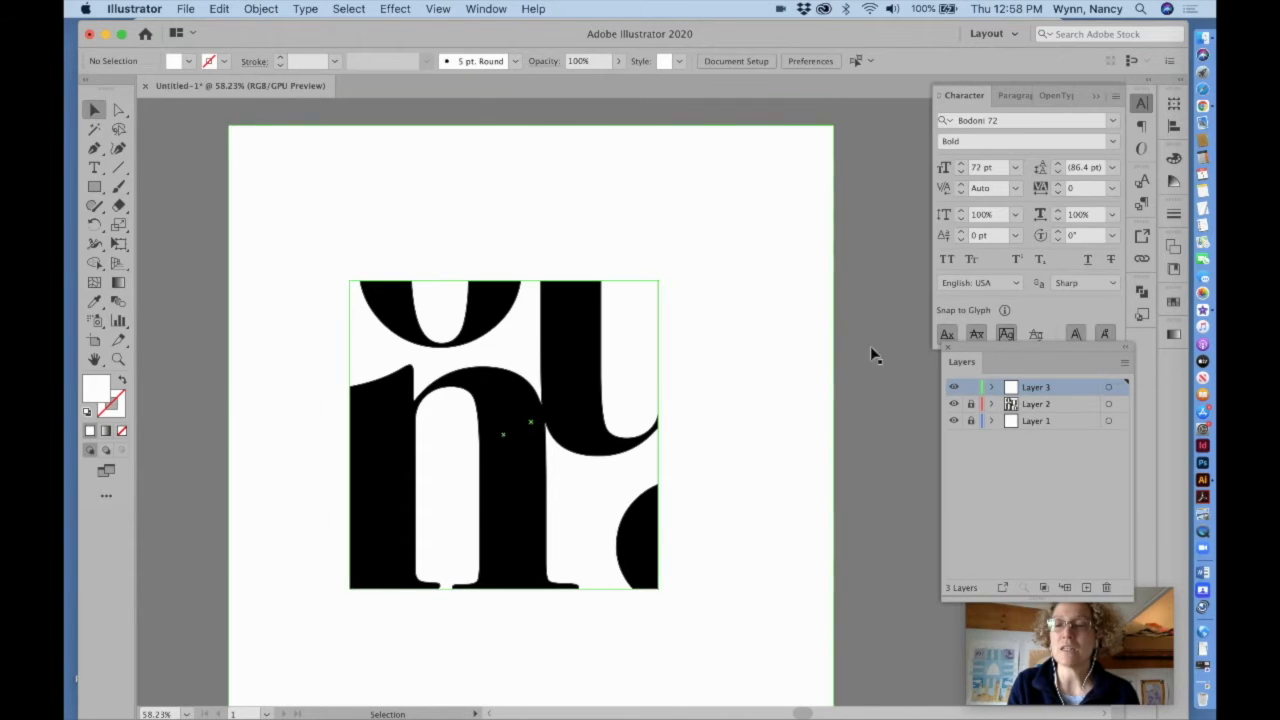
- Lock Layer 3 and toggle its visibility to compare the letters with and without the white frame
{"action": "left_click", "coordinate": [953, 388]}
{"action": "left_click", "coordinate": [953, 388]}
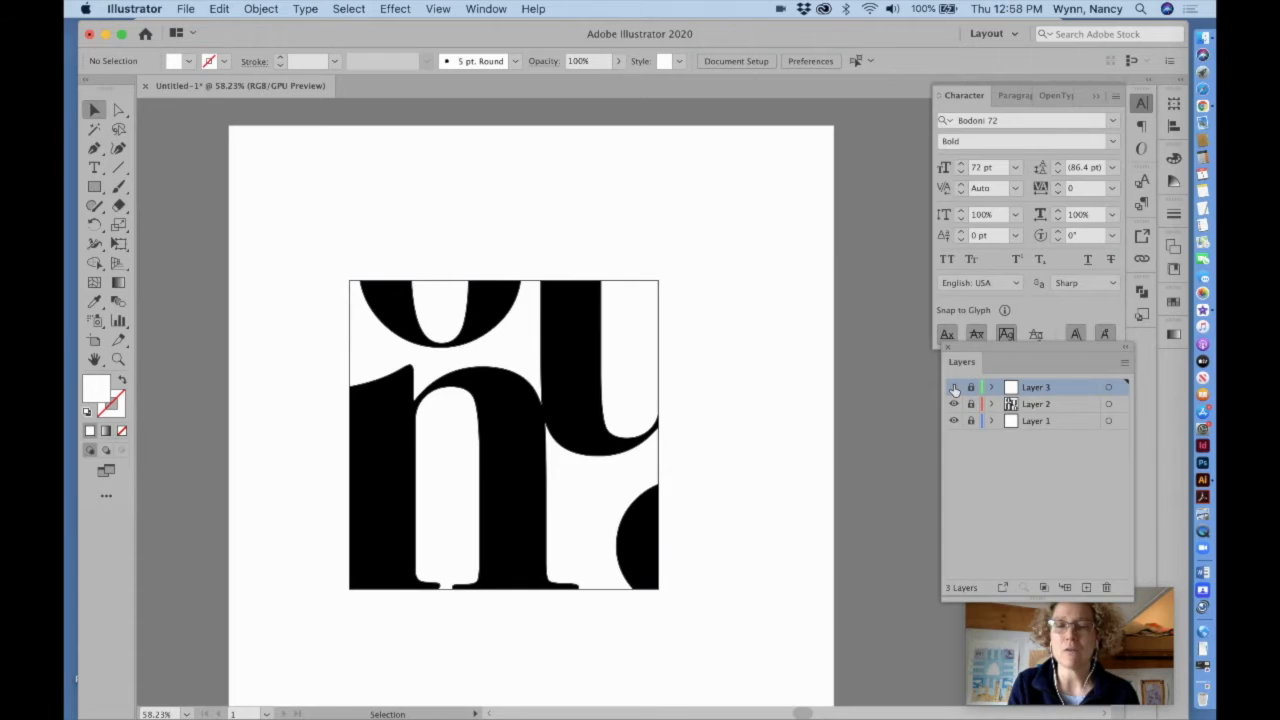
{"action": "left_click", "coordinate": [953, 388]}
{"action": "left_click", "coordinate": [953, 388]}
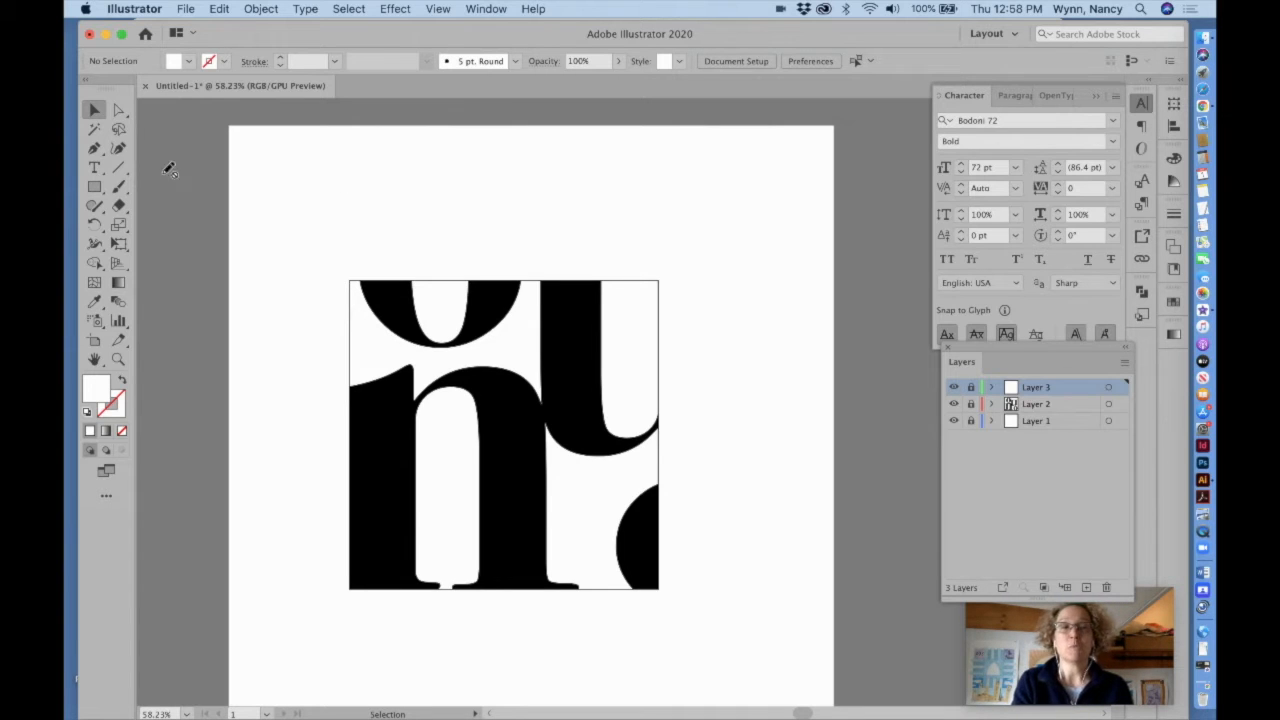
- Add a new layer, move it directly beneath Layer 3, and hide Layer 2 with the first letter composition
{"action": "scroll", "coordinate": [278, 286], "scroll_direction": "down", "scroll_amount": 1}
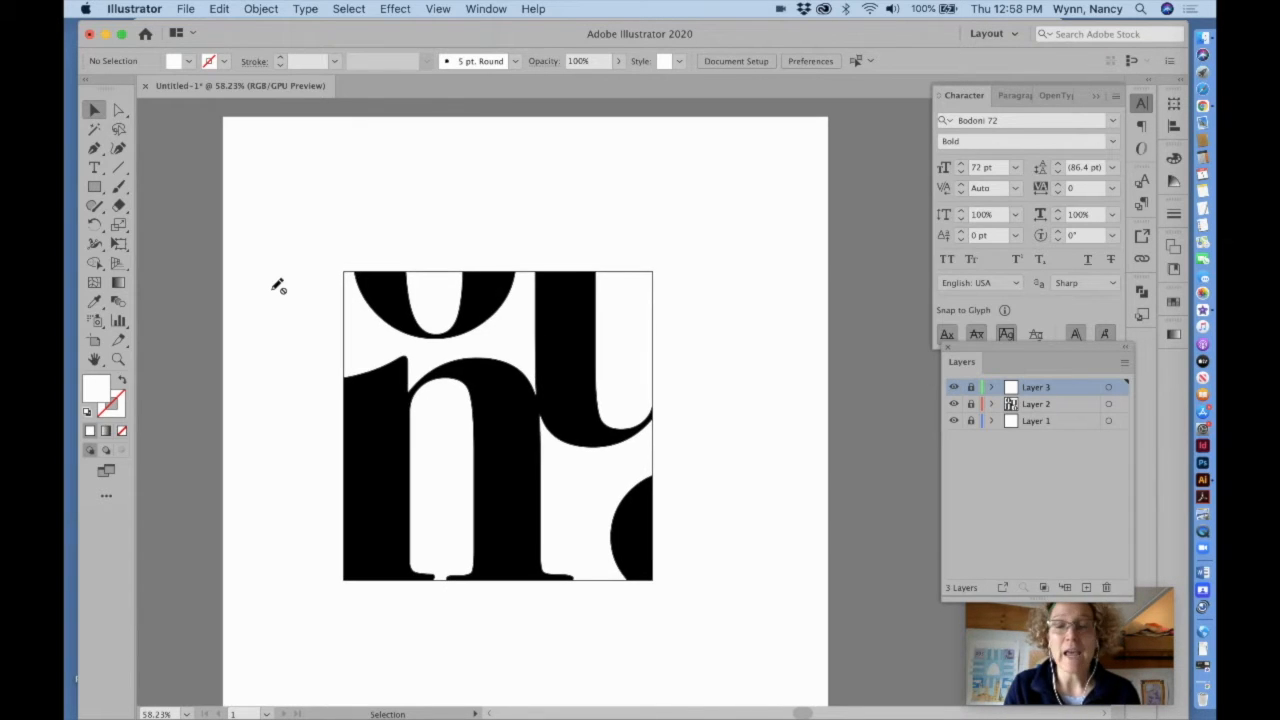
{"action": "left_click", "coordinate": [1087, 588]}
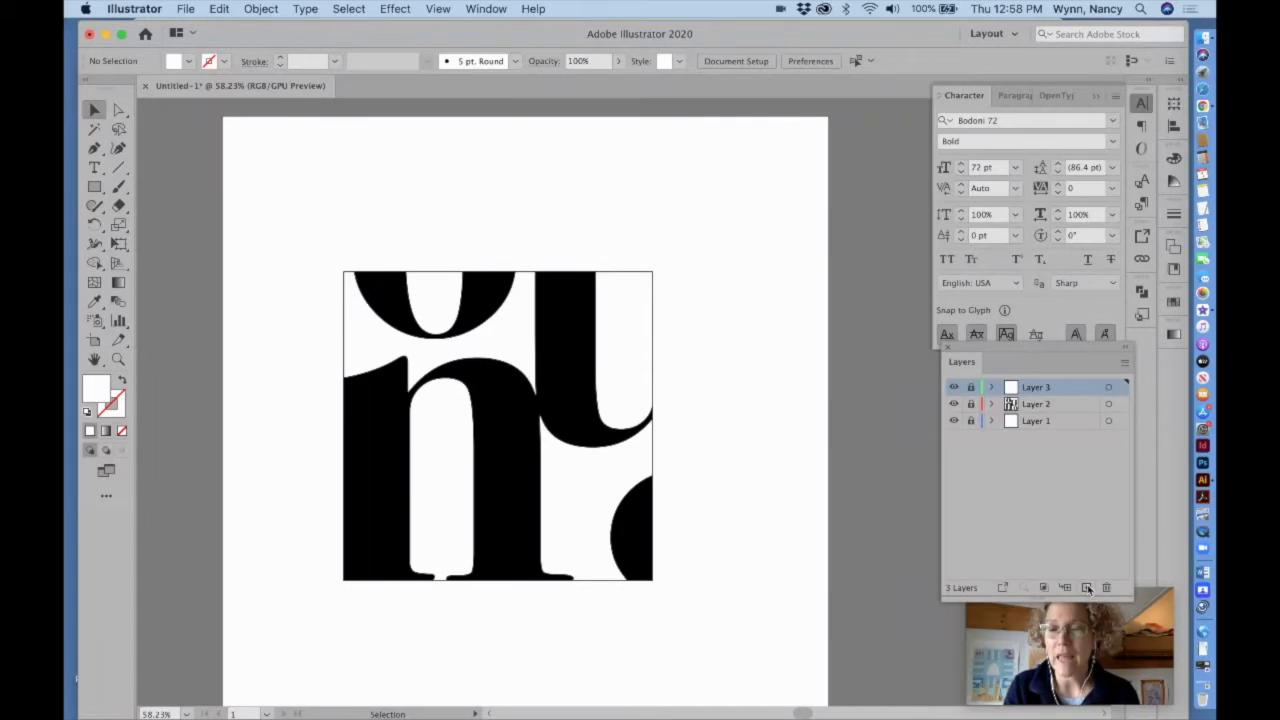
{"action": "left_click_drag", "start_coordinate": [1052, 395], "coordinate": [1050, 408]}
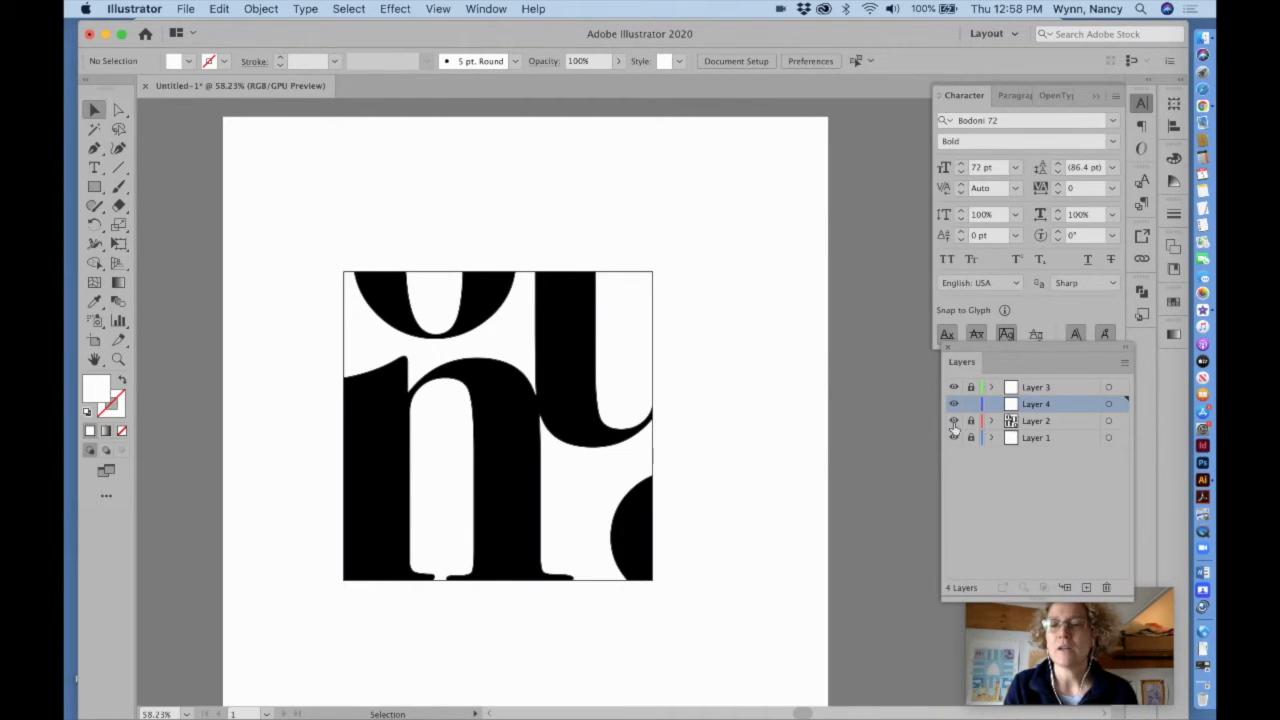
{"action": "left_click", "coordinate": [953, 421]}
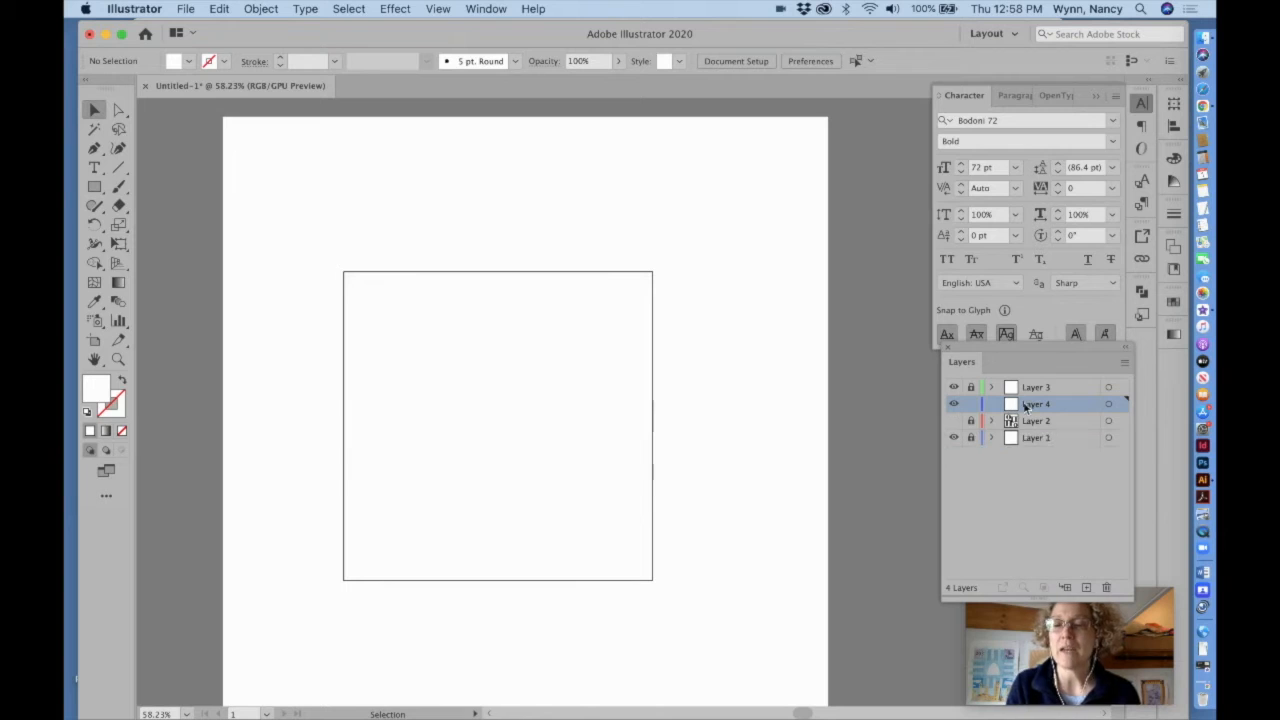
- Add a lowercase "o" in 72 pt Bodoni 72 Bold on Layer 4, inside the artboard's upper part
{"action": "left_click", "coordinate": [94, 167]}
{"action": "left_click", "coordinate": [94, 168]}
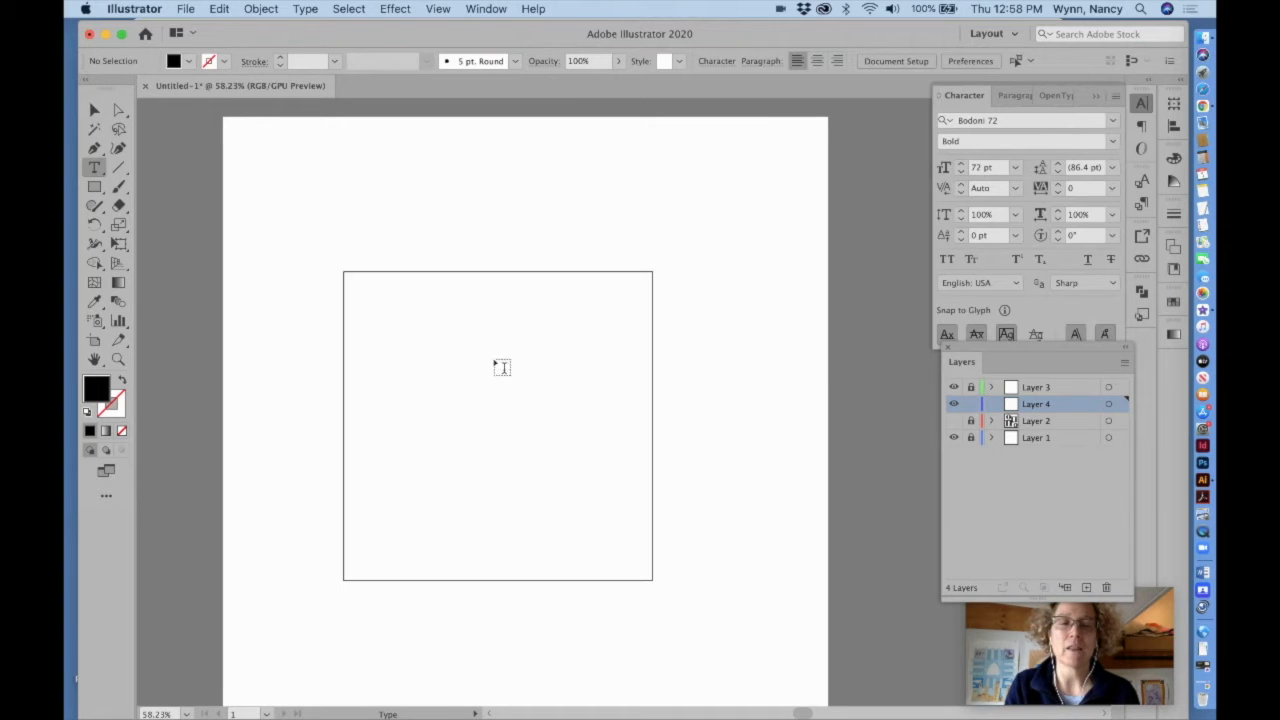
{"action": "left_click", "coordinate": [416, 350]}
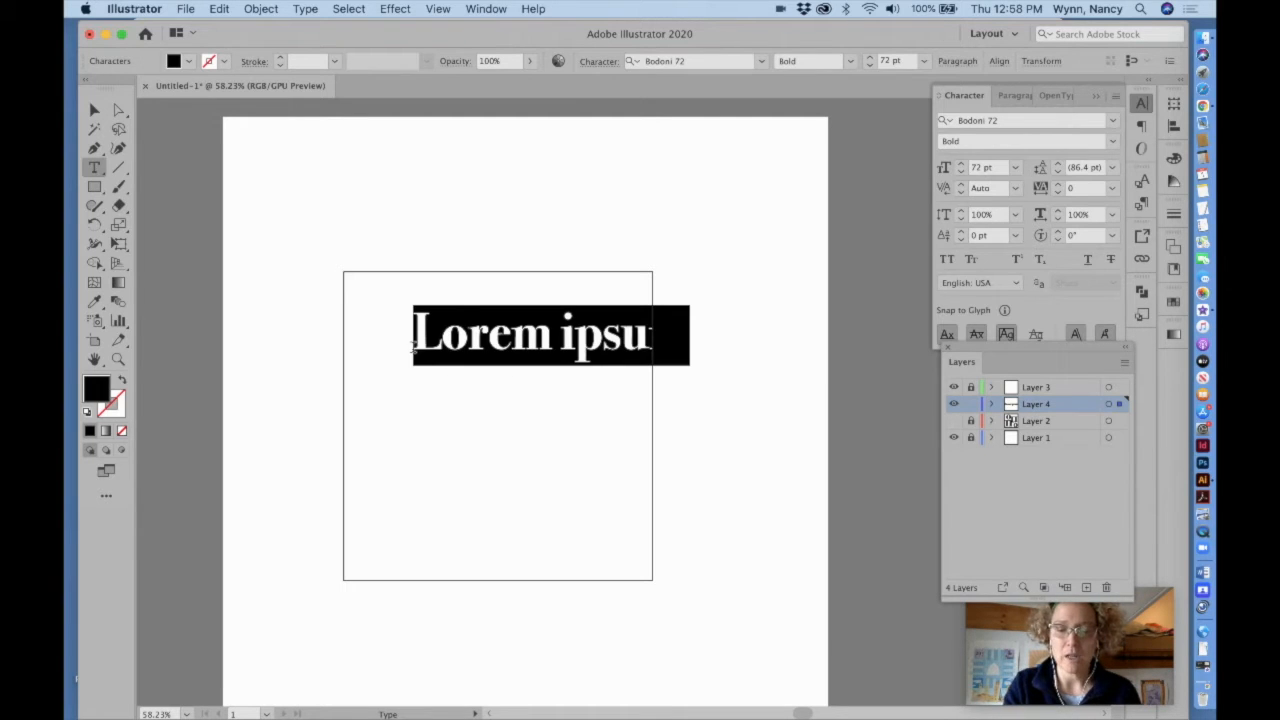
{"action": "type", "text": "o"}
{"action": "left_click", "coordinate": [94, 110]}
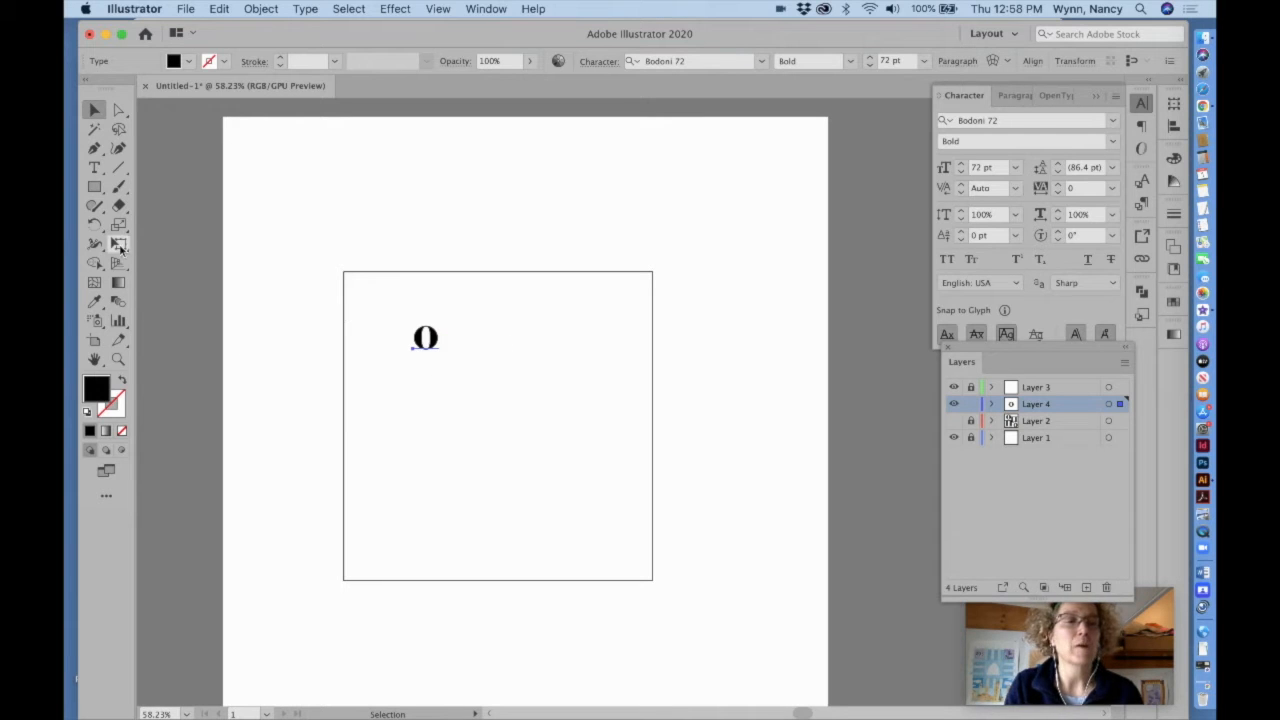
- Scale the new o up proportionally with Free Transform to about 398 pt and convert it to outlines
{"action": "key", "text": "e"}
{"action": "left_click_drag", "start_coordinate": [438, 368], "coordinate": [671, 586]}
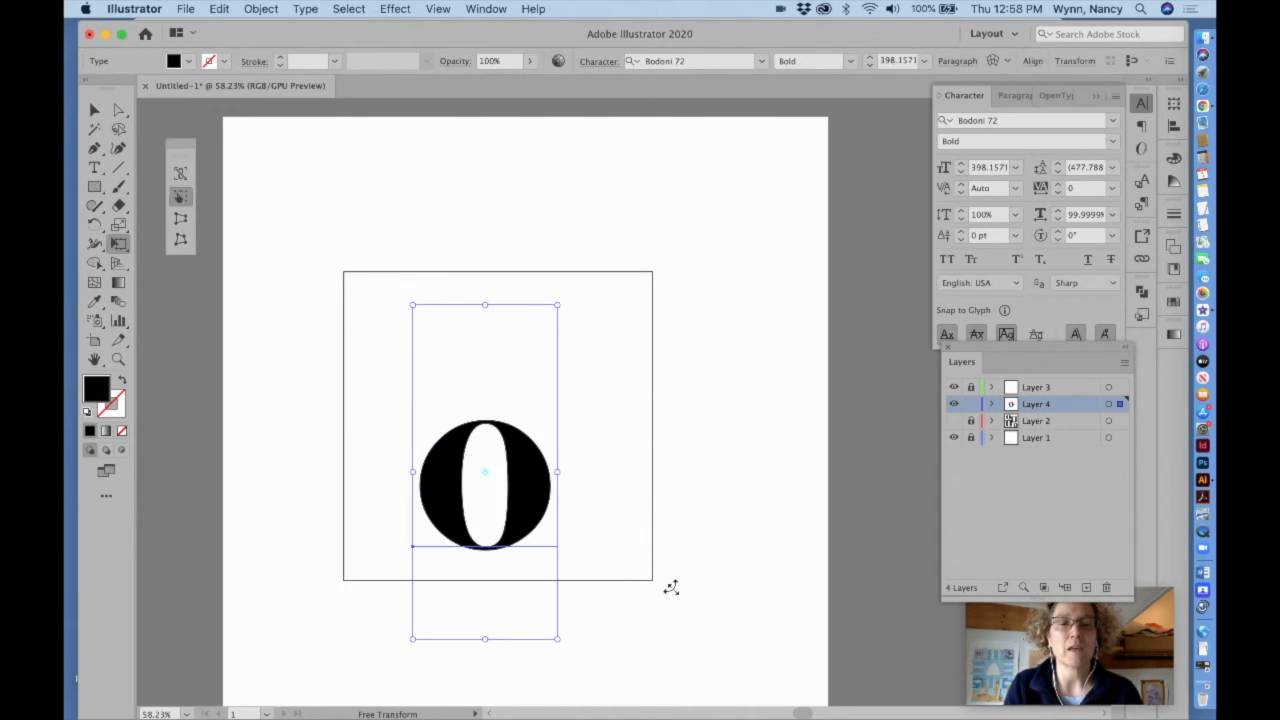
{"action": "left_click", "coordinate": [307, 10]}
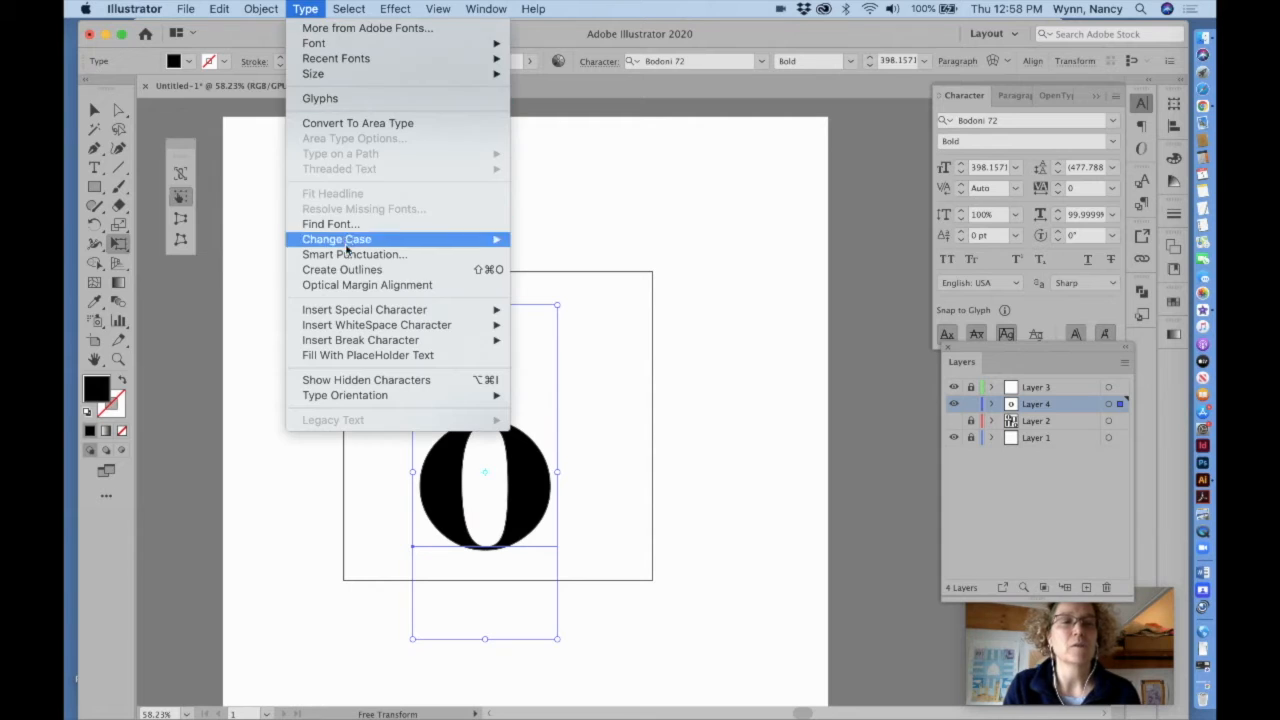
{"action": "left_click", "coordinate": [349, 276]}
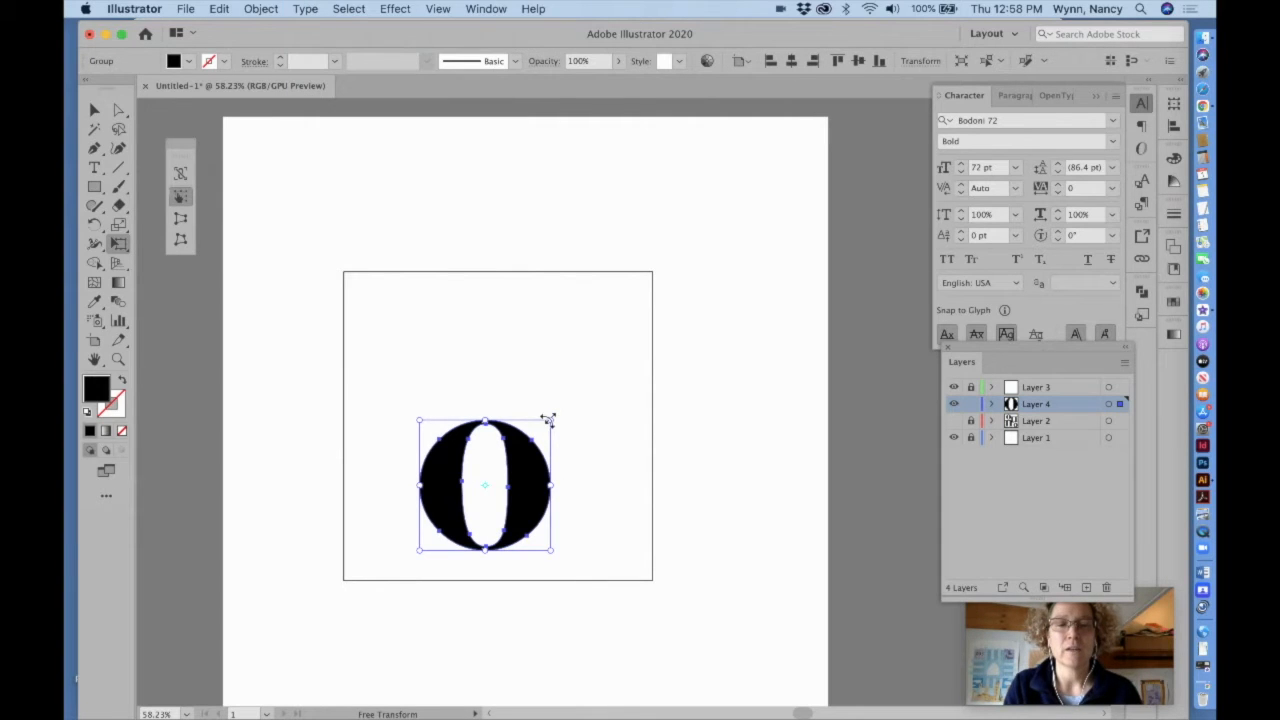
- Enlarge the o proportionally to roughly twice its size and position it over the frame's upper-left corner, cropped by the white frame
{"action": "left_click_drag", "start_coordinate": [549, 421], "coordinate": [682, 268]}
{"action": "left_click_drag", "start_coordinate": [646, 424], "coordinate": [430, 372]}
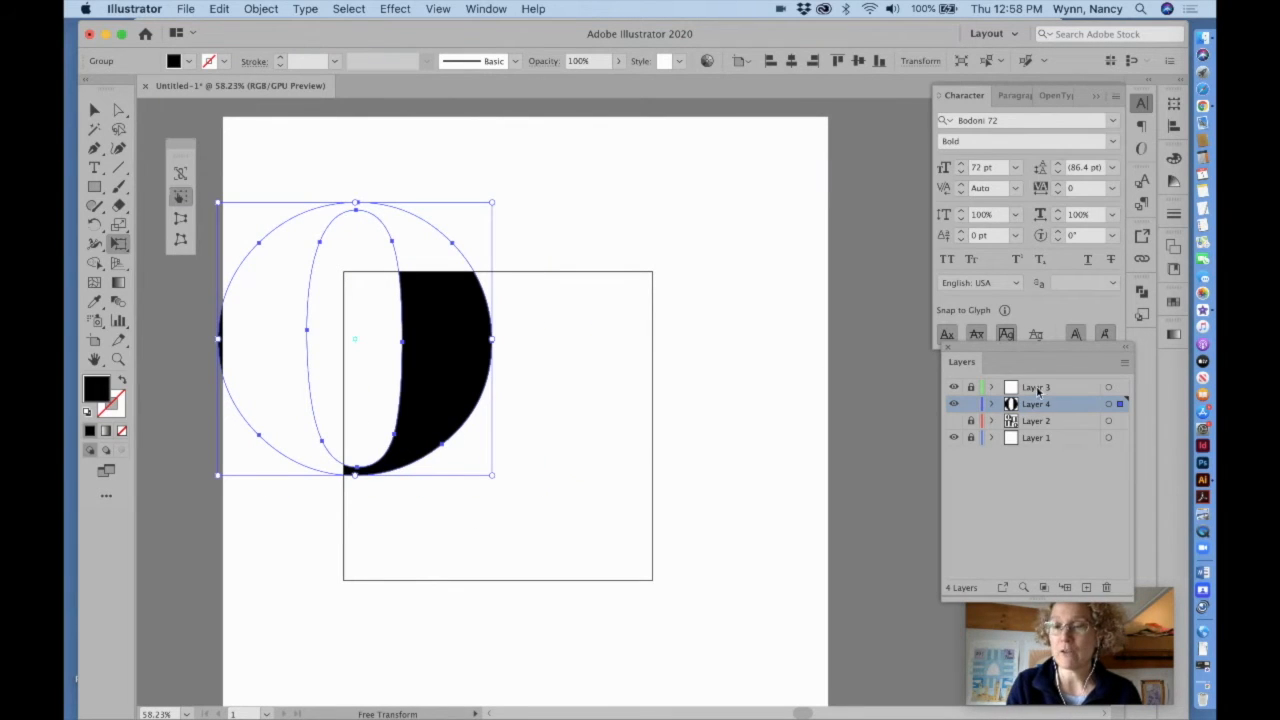
{"action": "left_click_drag", "start_coordinate": [467, 381], "coordinate": [459, 382]}
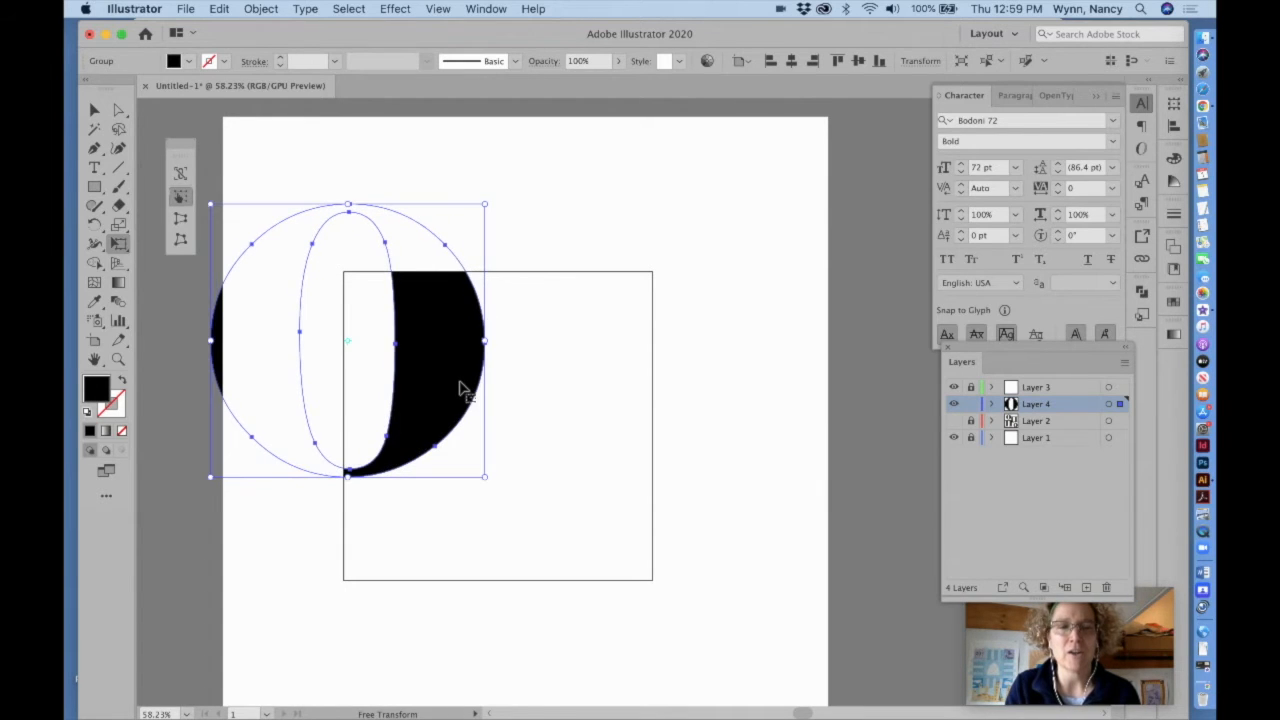
- Duplicate the large o and place the copy over the frame's upper-right corner, leaving a narrow gap between the two letters
{"action": "left_click", "coordinate": [218, 8]}
{"action": "left_click", "coordinate": [230, 83]}
{"action": "left_click", "coordinate": [218, 8]}
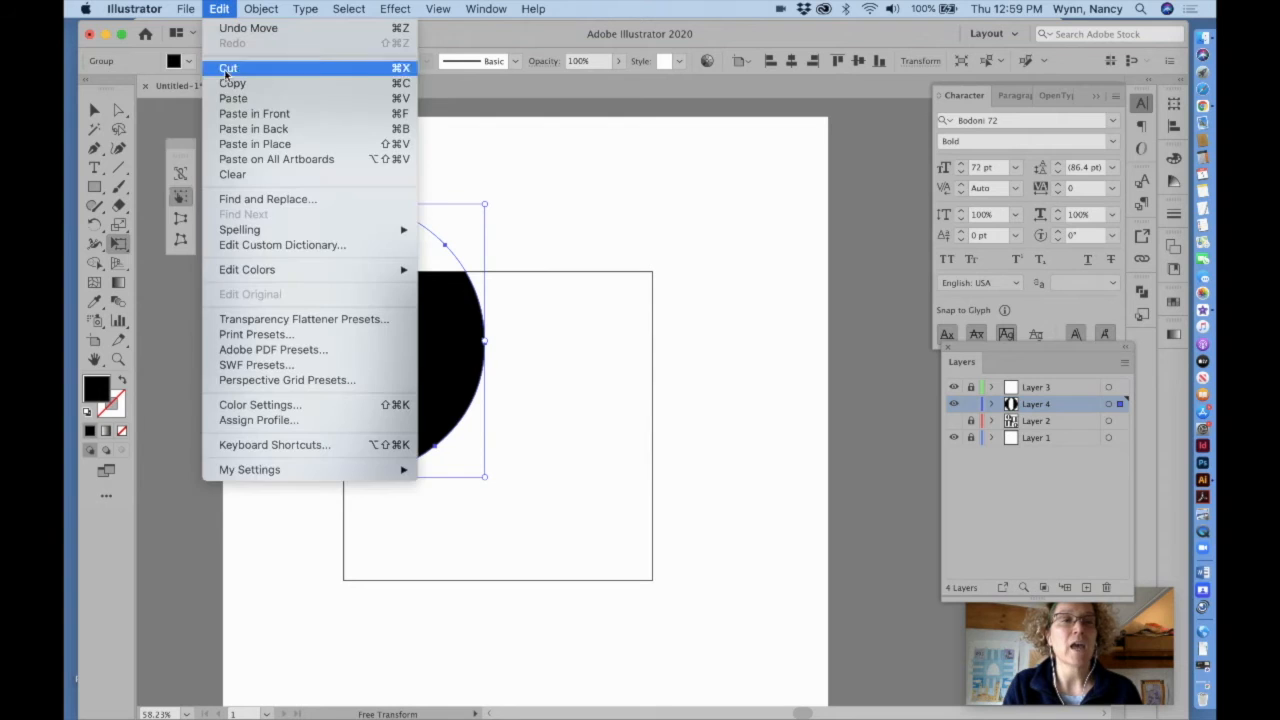
{"action": "left_click", "coordinate": [232, 98]}
{"action": "left_click_drag", "start_coordinate": [553, 469], "coordinate": [592, 418]}
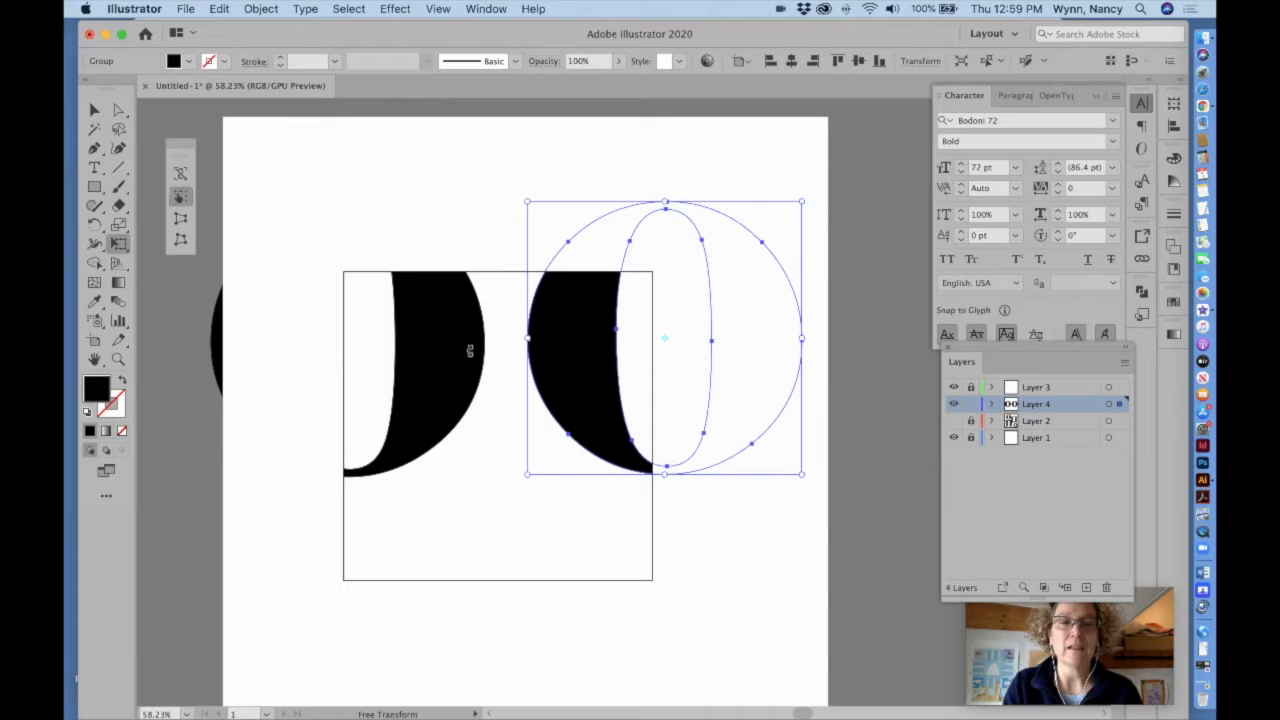
- Select both large o shapes and align them level with each other along their bottom edges
{"action": "left_click", "coordinate": [94, 109]}
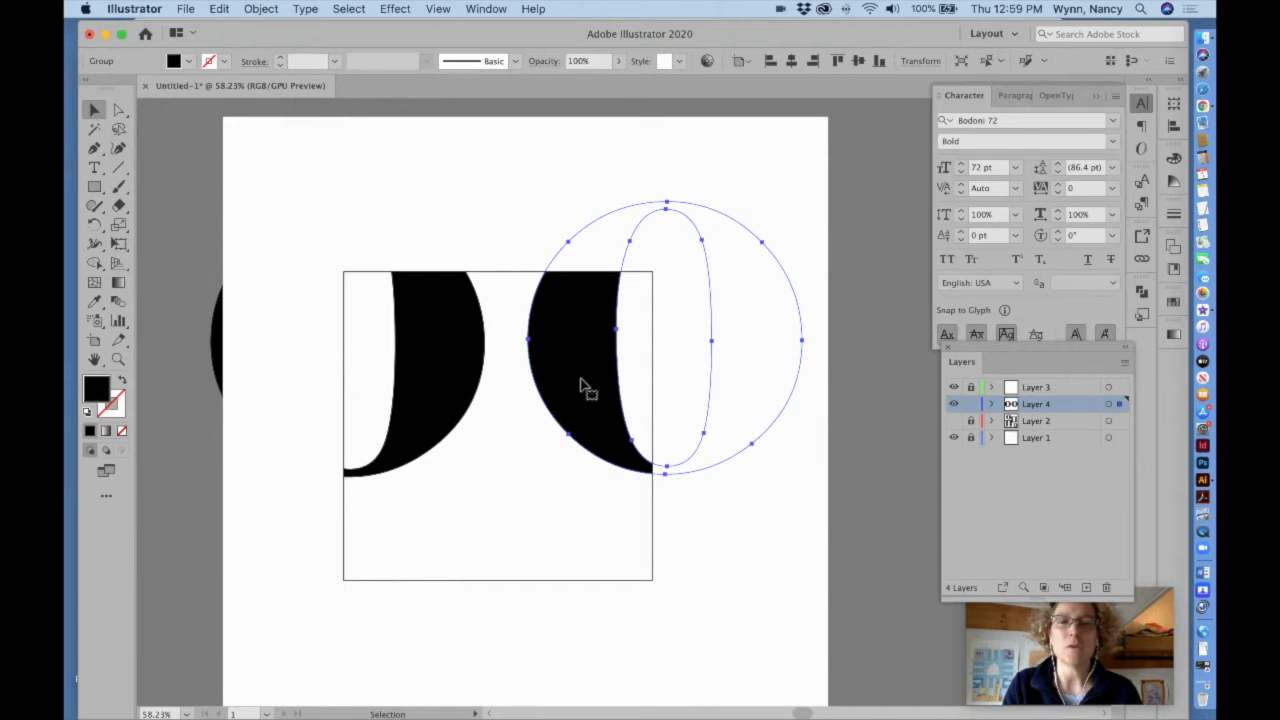
{"action": "left_click", "coordinate": [465, 362], "text": "shift"}
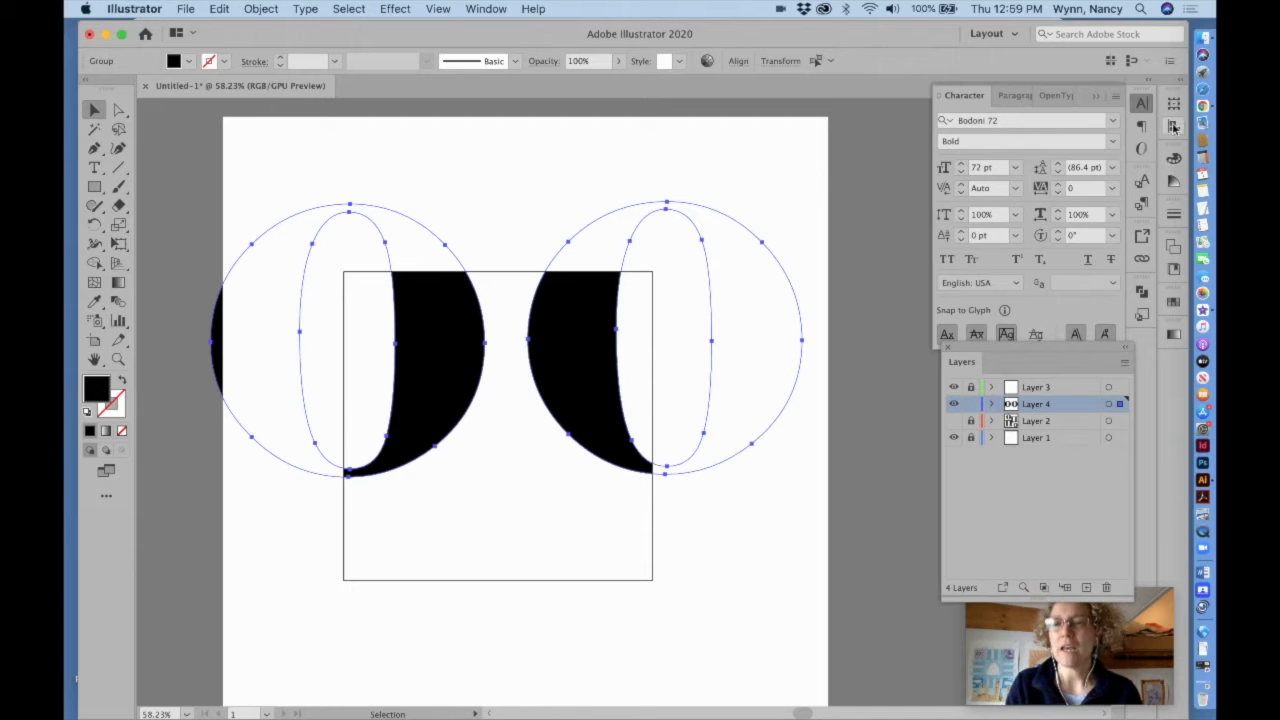
{"action": "left_click", "coordinate": [486, 8]}
{"action": "scroll", "coordinate": [509, 409], "scroll_direction": "down", "scroll_amount": 3}
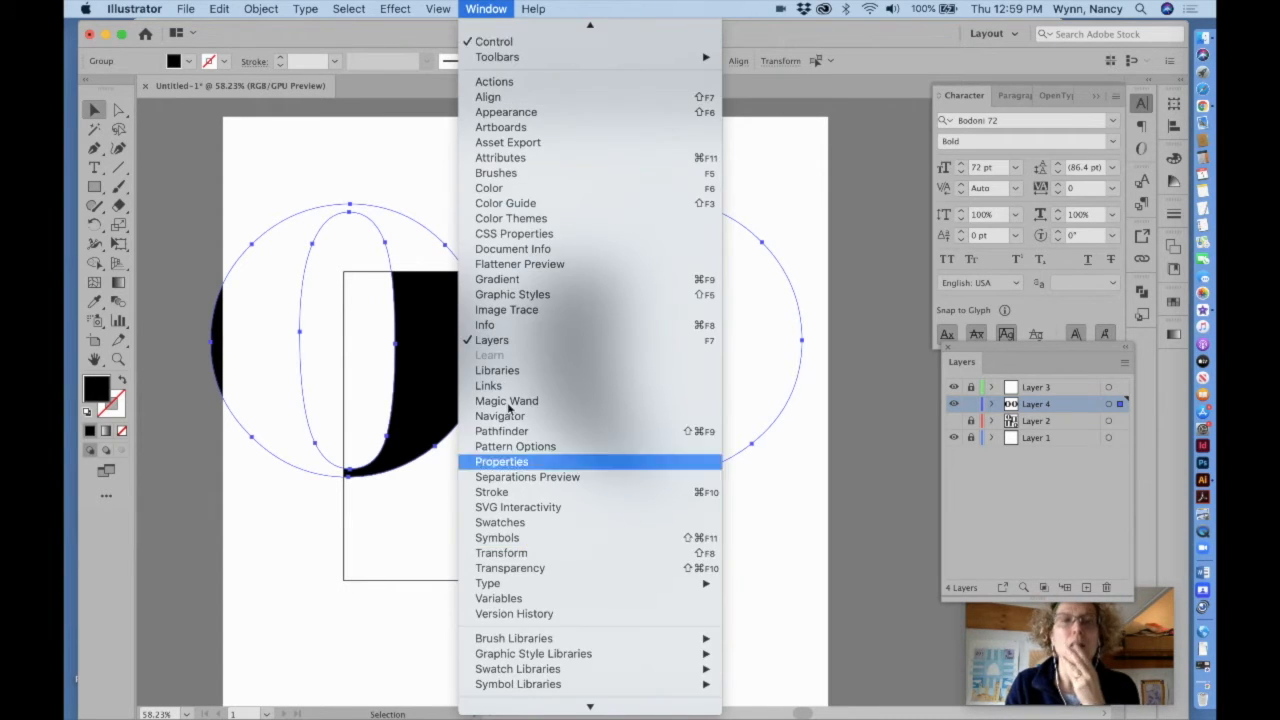
{"action": "scroll", "coordinate": [529, 163], "scroll_direction": "up", "scroll_amount": 2}
{"action": "left_click", "coordinate": [1192, 148]}
{"action": "left_click", "coordinate": [1175, 127]}
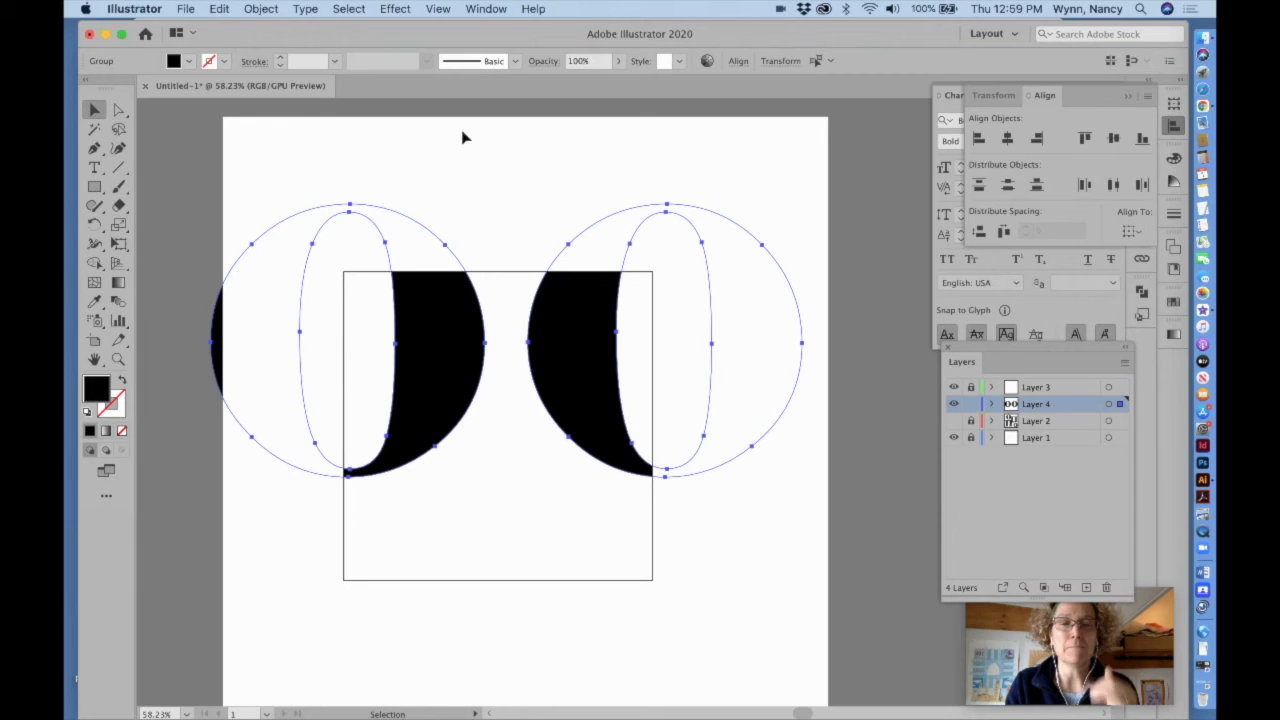
- Duplicate the right-hand o and place the copy at the frame's lower middle, its top touching both upper letters
{"action": "left_click", "coordinate": [671, 397]}
{"action": "left_click", "coordinate": [600, 397]}
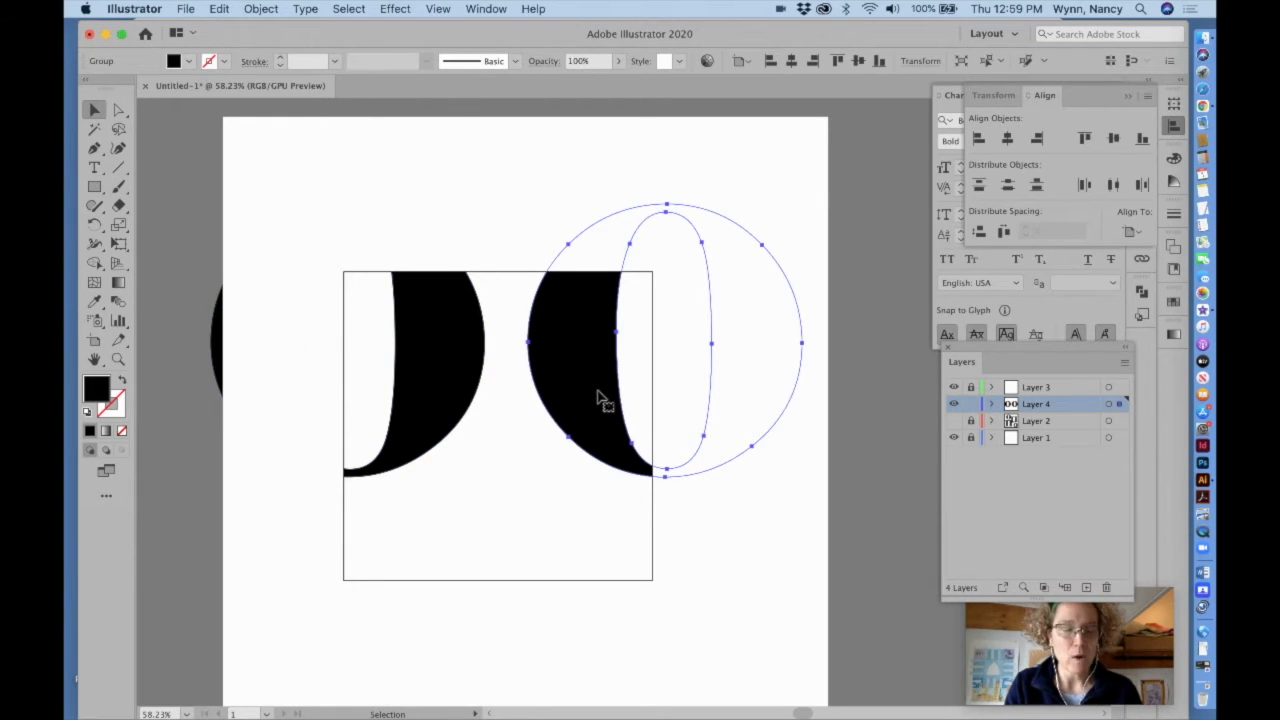
{"action": "left_click", "coordinate": [221, 9]}
{"action": "left_click", "coordinate": [233, 83]}
{"action": "left_click", "coordinate": [221, 9]}
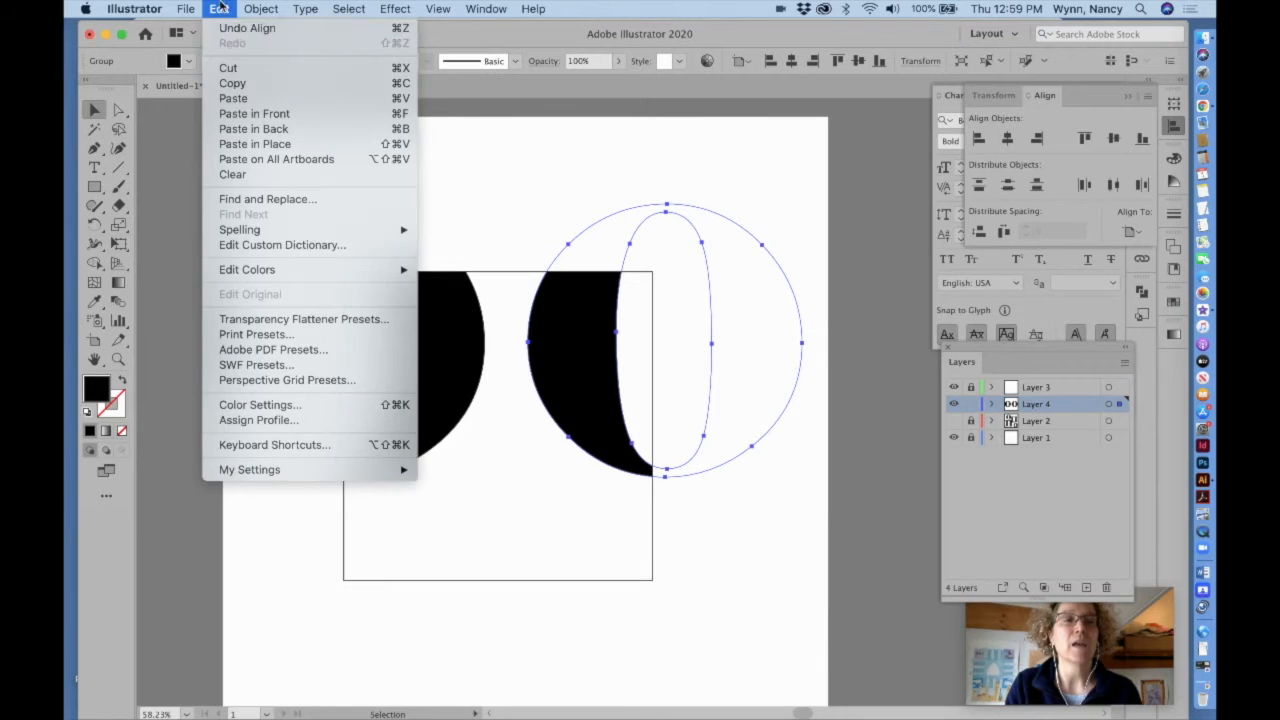
{"action": "left_click", "coordinate": [233, 98]}
{"action": "left_click_drag", "start_coordinate": [578, 390], "coordinate": [584, 550]}
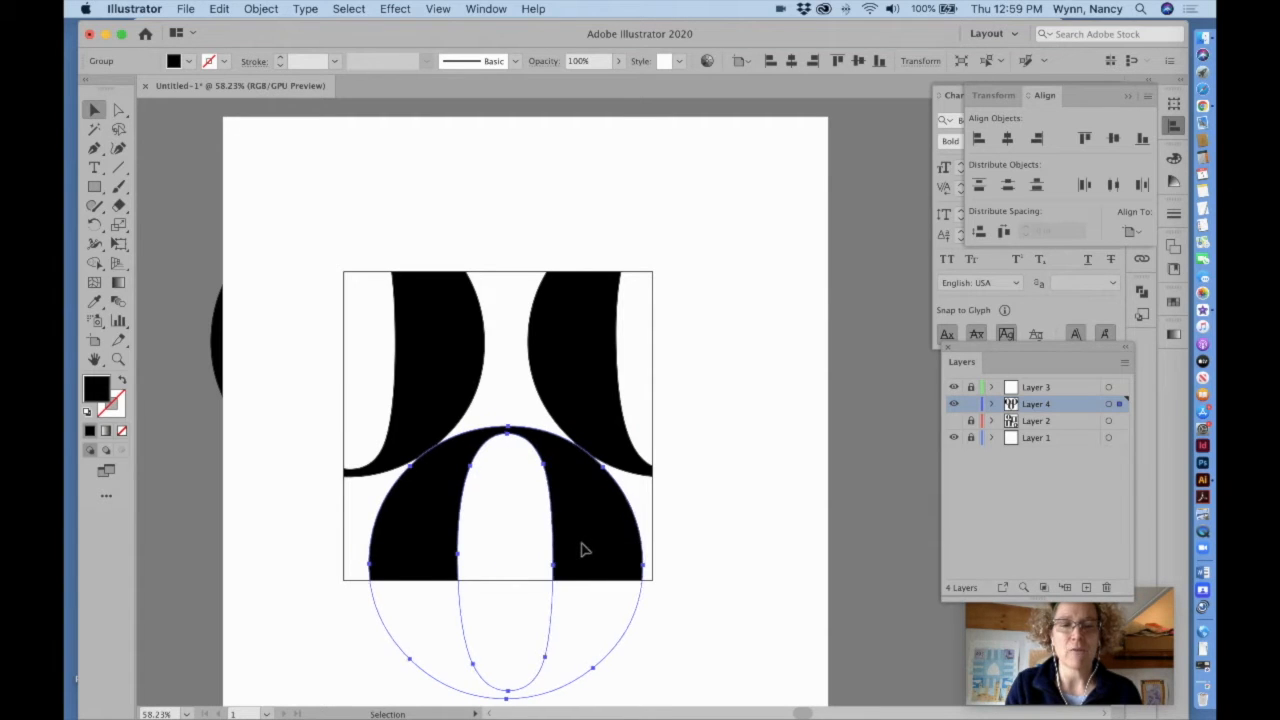
{"action": "left_click", "coordinate": [874, 210]}
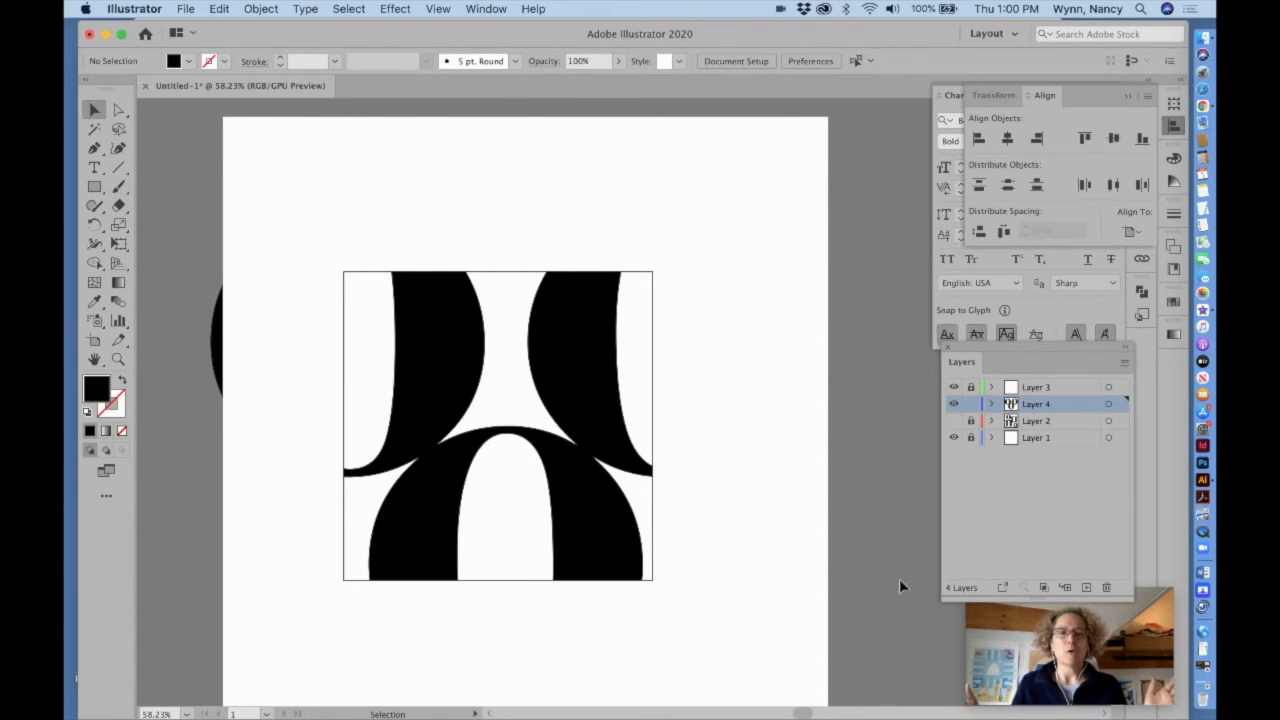
- Select all three o shapes and shift them together very slightly to the left within the frame
{"action": "left_click", "coordinate": [457, 386]}
{"action": "left_click", "coordinate": [563, 400], "text": "shift"}
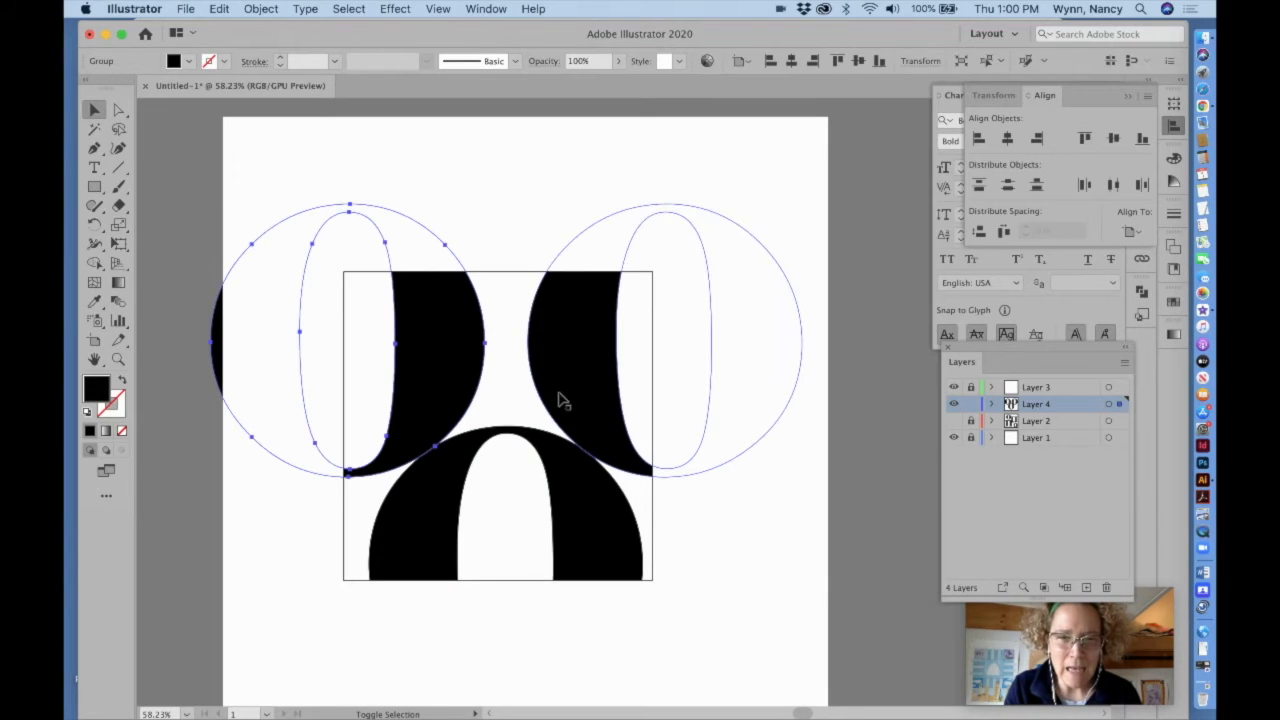
{"action": "left_click", "coordinate": [575, 538], "text": "shift"}
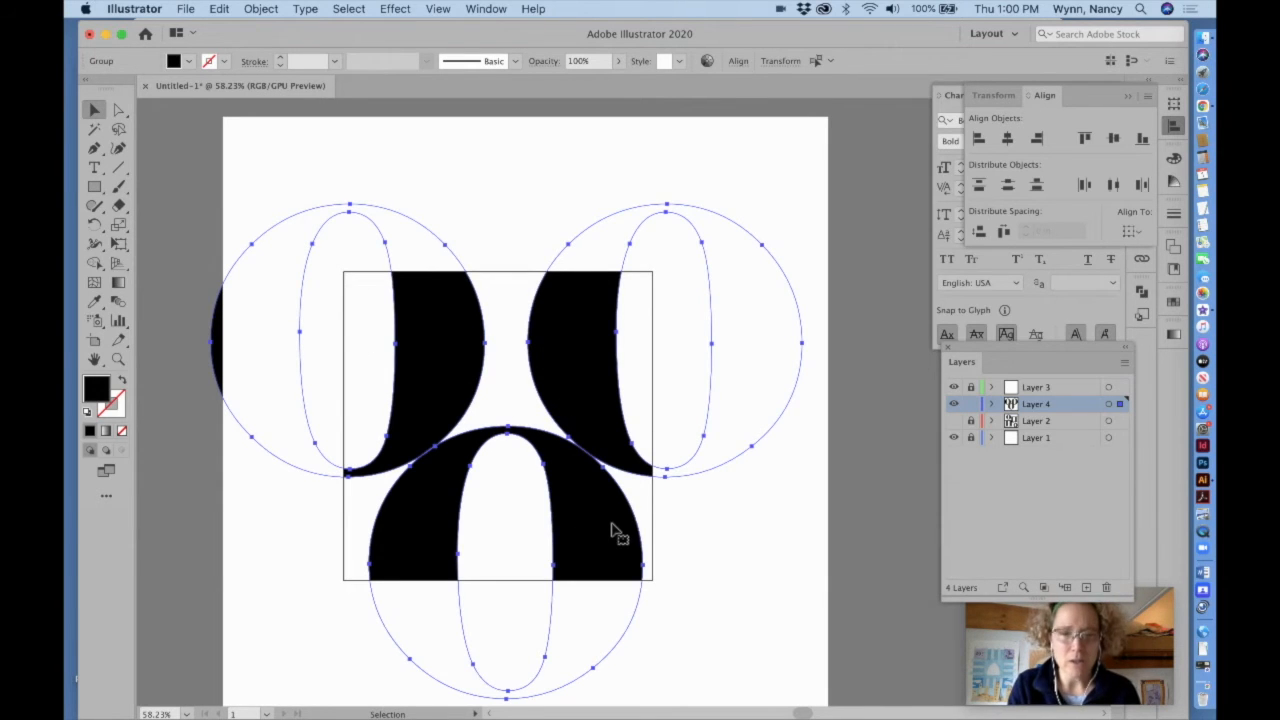
{"action": "left_click_drag", "start_coordinate": [610, 527], "coordinate": [606, 527]}
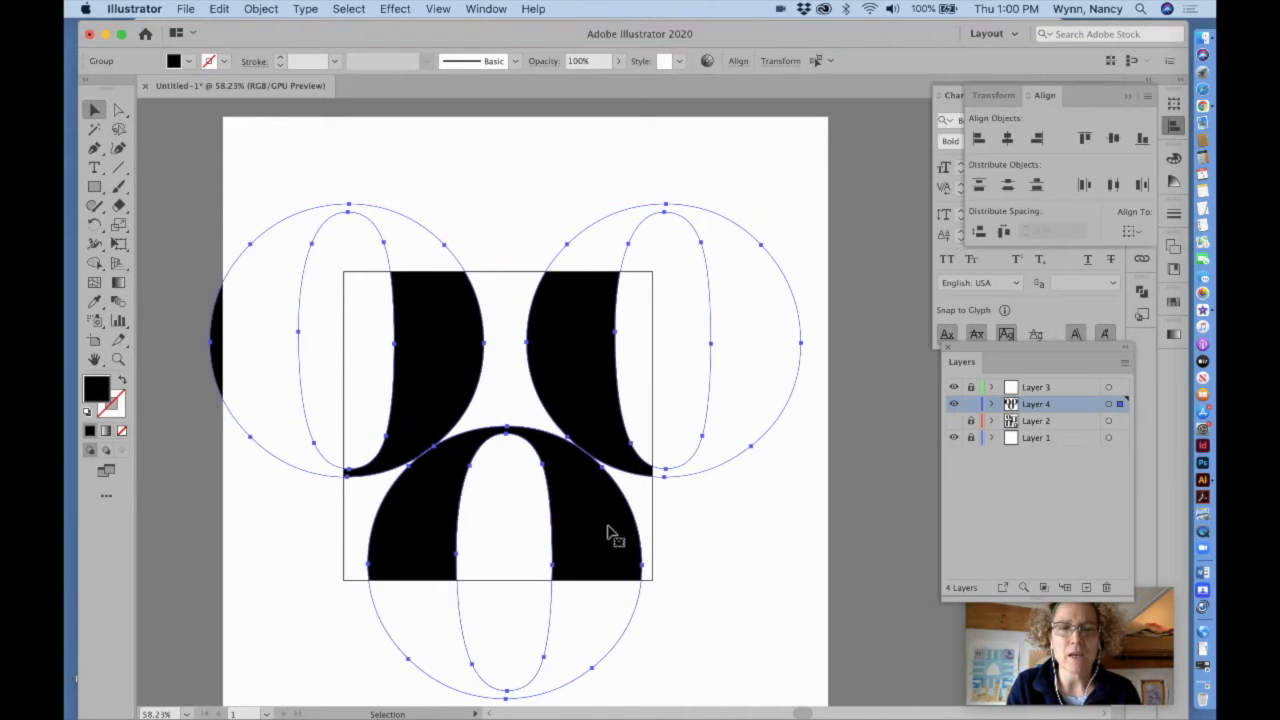
{"action": "left_click", "coordinate": [877, 489]}
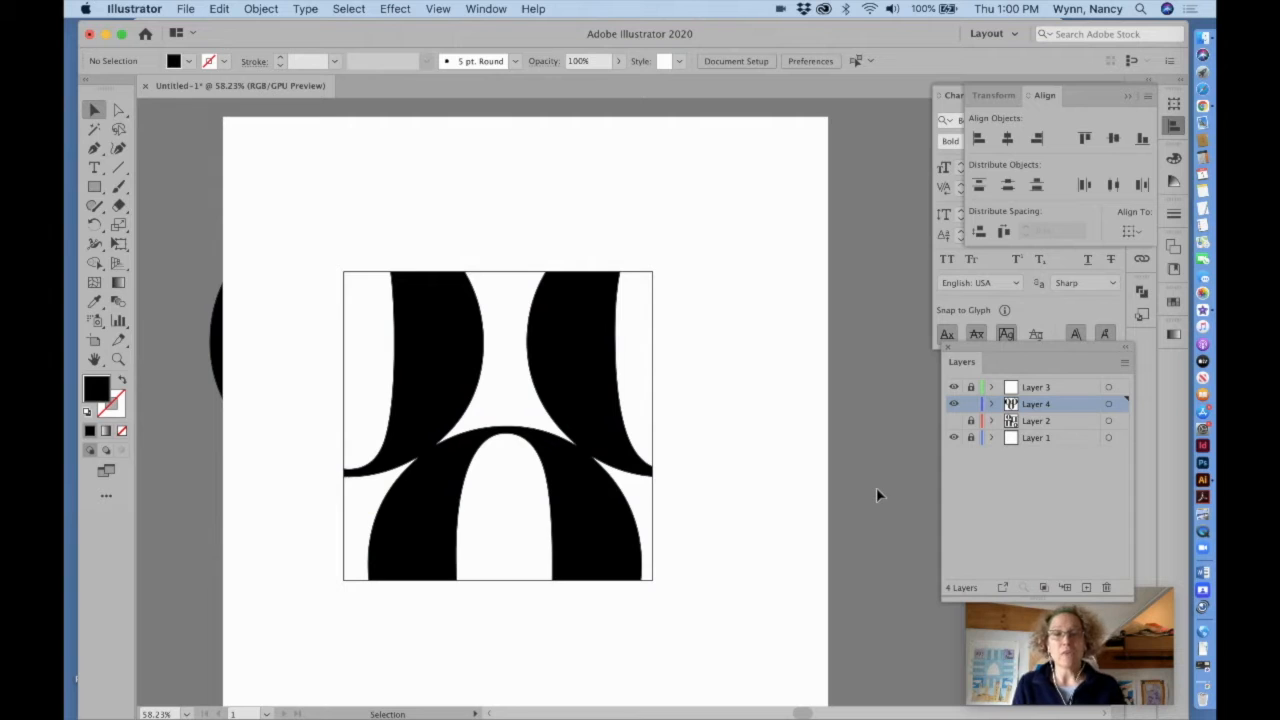
- Lock Layer 4 and switch visibility between Layer 4 and Layer 2 to compare the two compositions
{"action": "left_click", "coordinate": [953, 404]}
{"action": "left_click", "coordinate": [953, 421]}
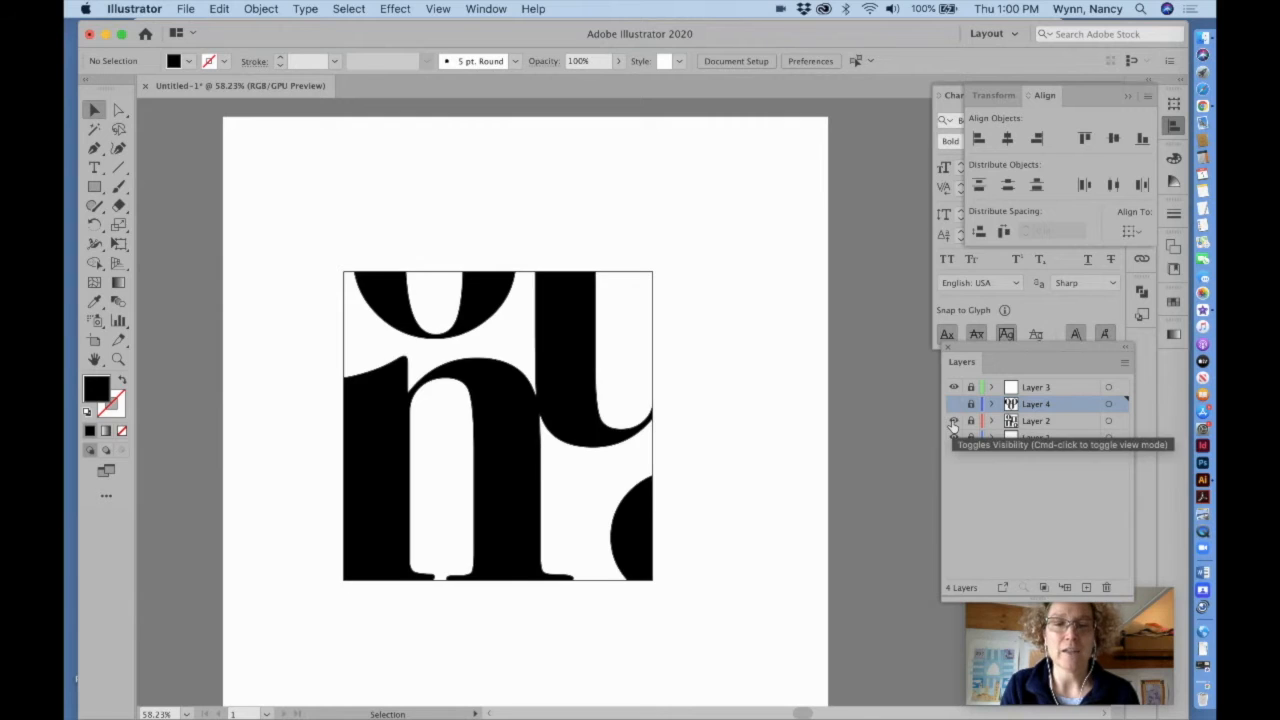
{"action": "left_click", "coordinate": [953, 421]}
{"action": "left_click", "coordinate": [953, 404]}
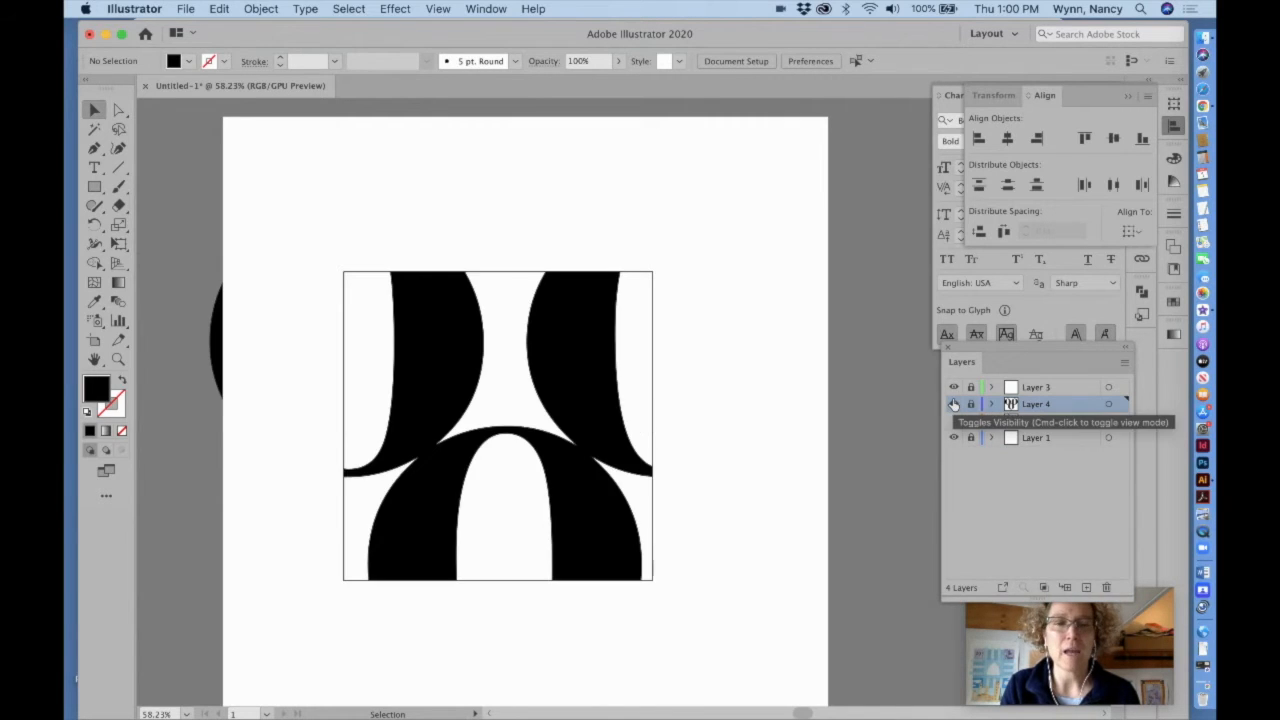
- With Layer 4 hidden, add a capital "N" in 72 pt Bodoni 72 Bold on a new layer directly above it
{"action": "left_click", "coordinate": [953, 404]}
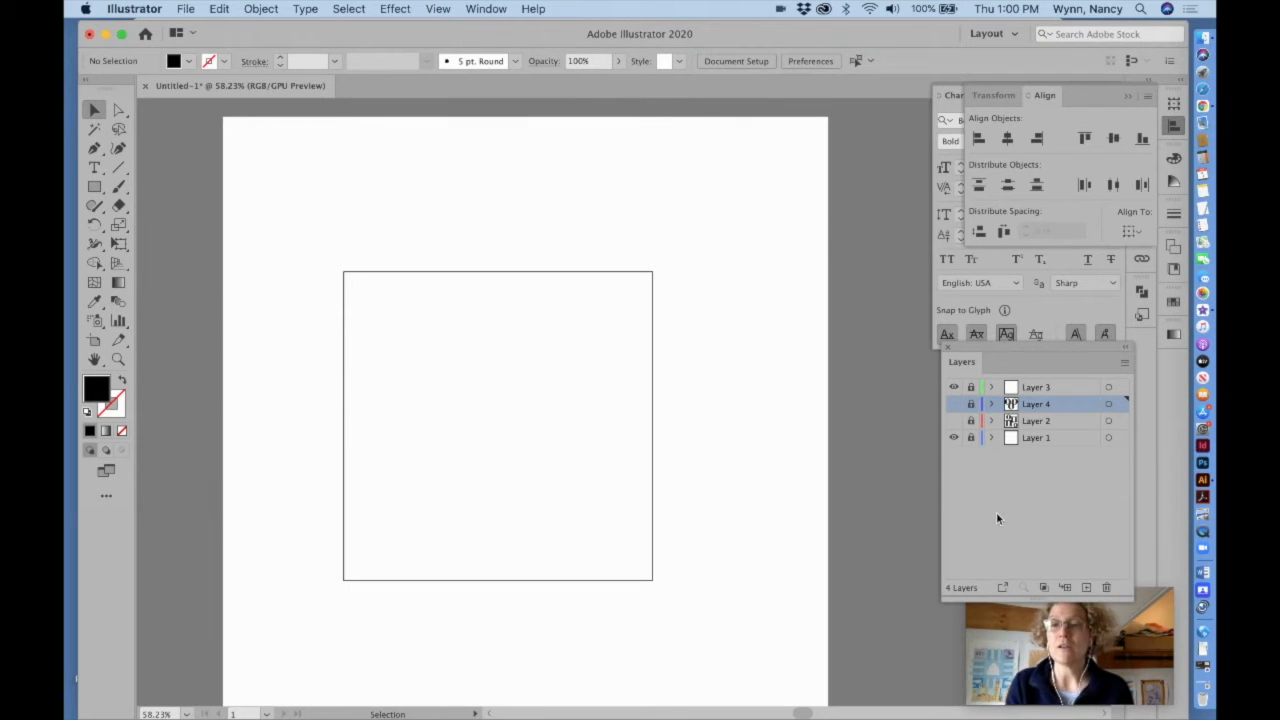
{"action": "left_click", "coordinate": [1087, 588]}
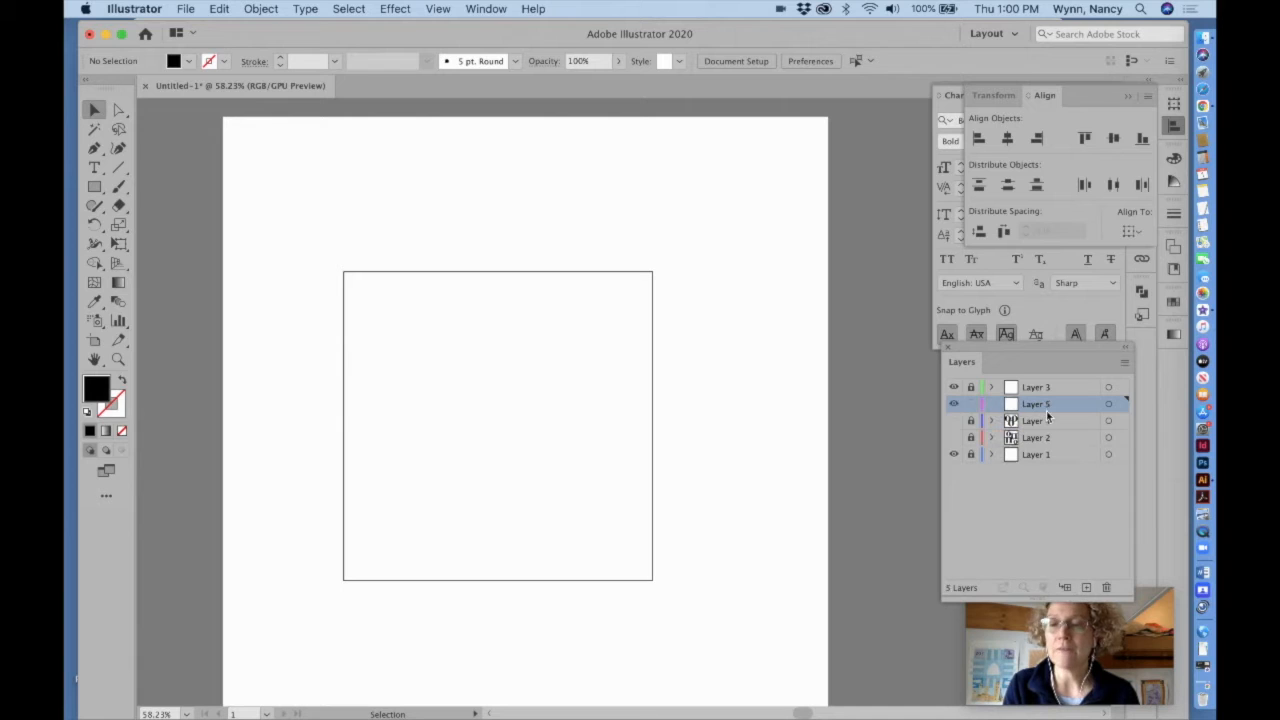
{"action": "left_click", "coordinate": [94, 167]}
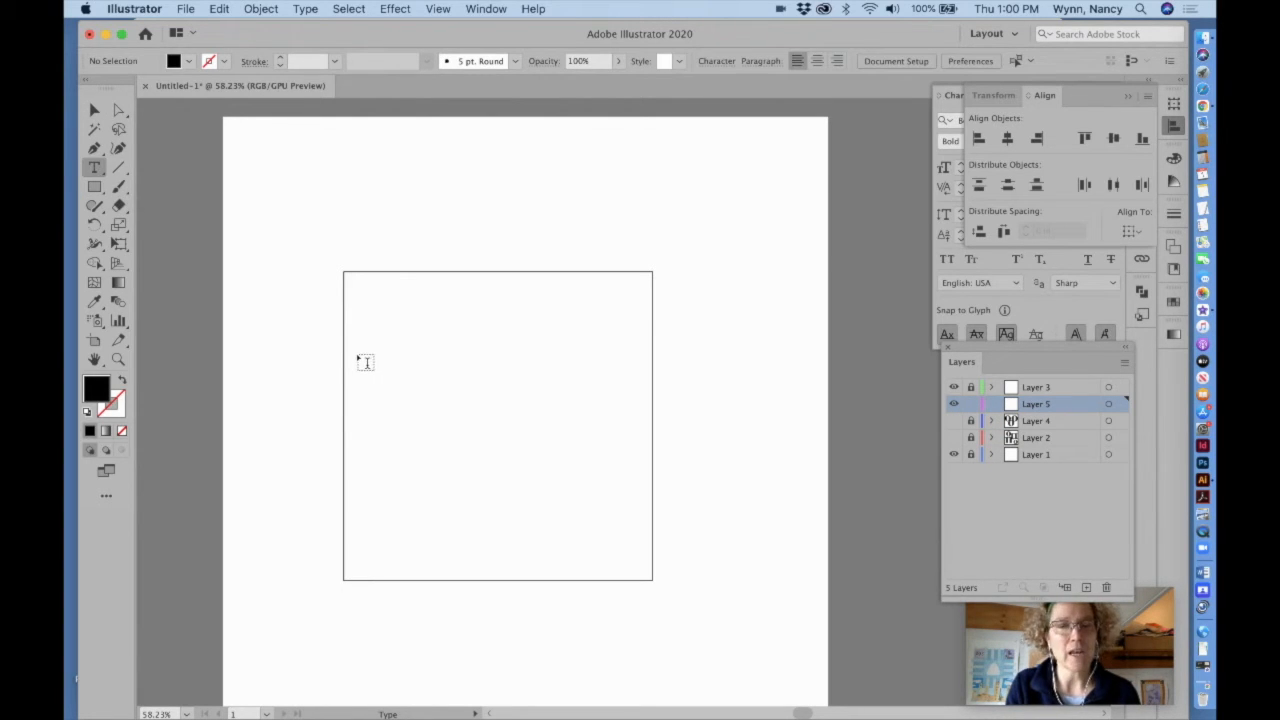
{"action": "left_click", "coordinate": [420, 392]}
{"action": "type", "text": "N"}
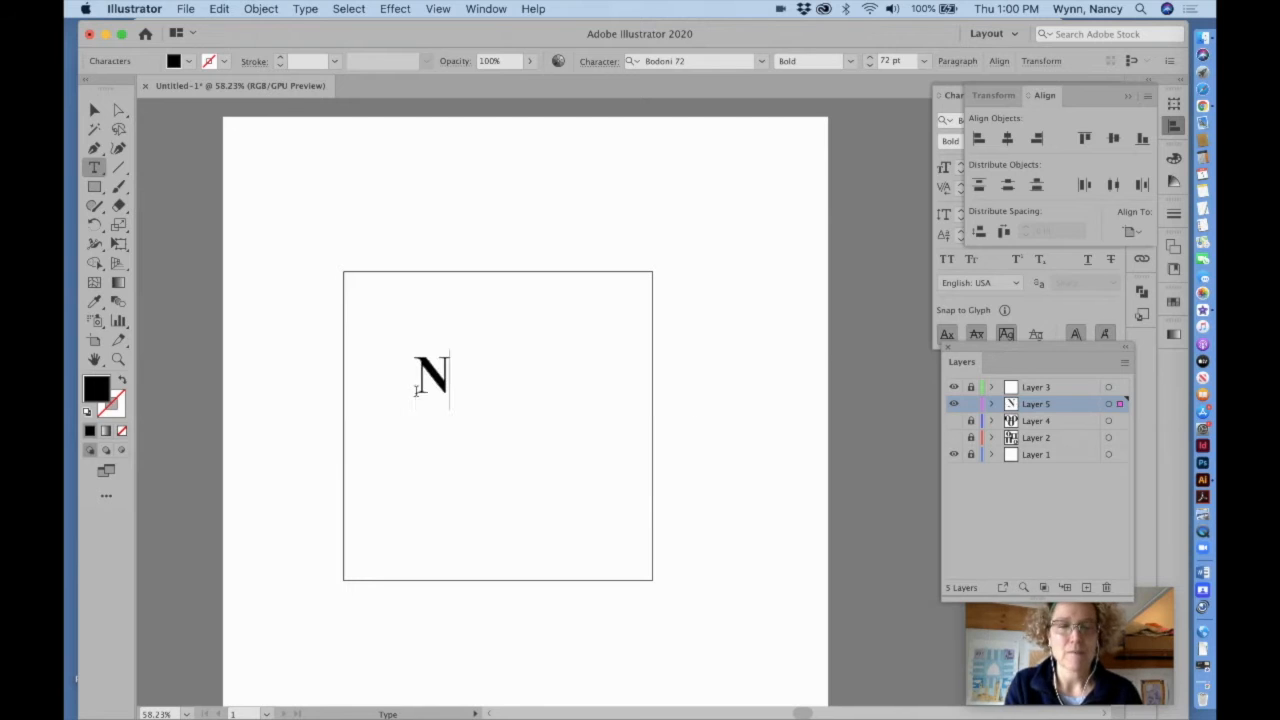
{"action": "left_click", "coordinate": [94, 109]}
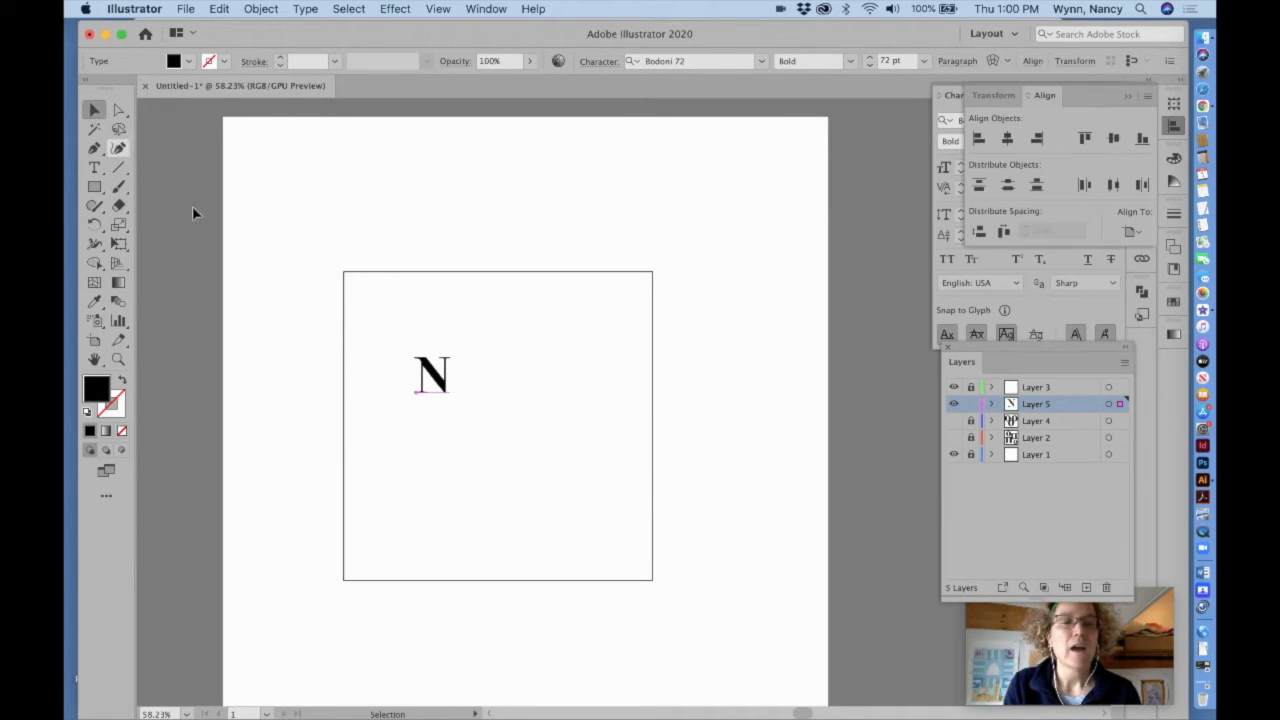
- Scale the N up with Free Transform to about 490 pt and position it cropped by the frame's right edge, serif on the bottom edge
{"action": "left_click", "coordinate": [118, 243]}
{"action": "left_click_drag", "start_coordinate": [452, 411], "coordinate": [686, 666]}
{"action": "left_click_drag", "start_coordinate": [537, 522], "coordinate": [631, 451]}
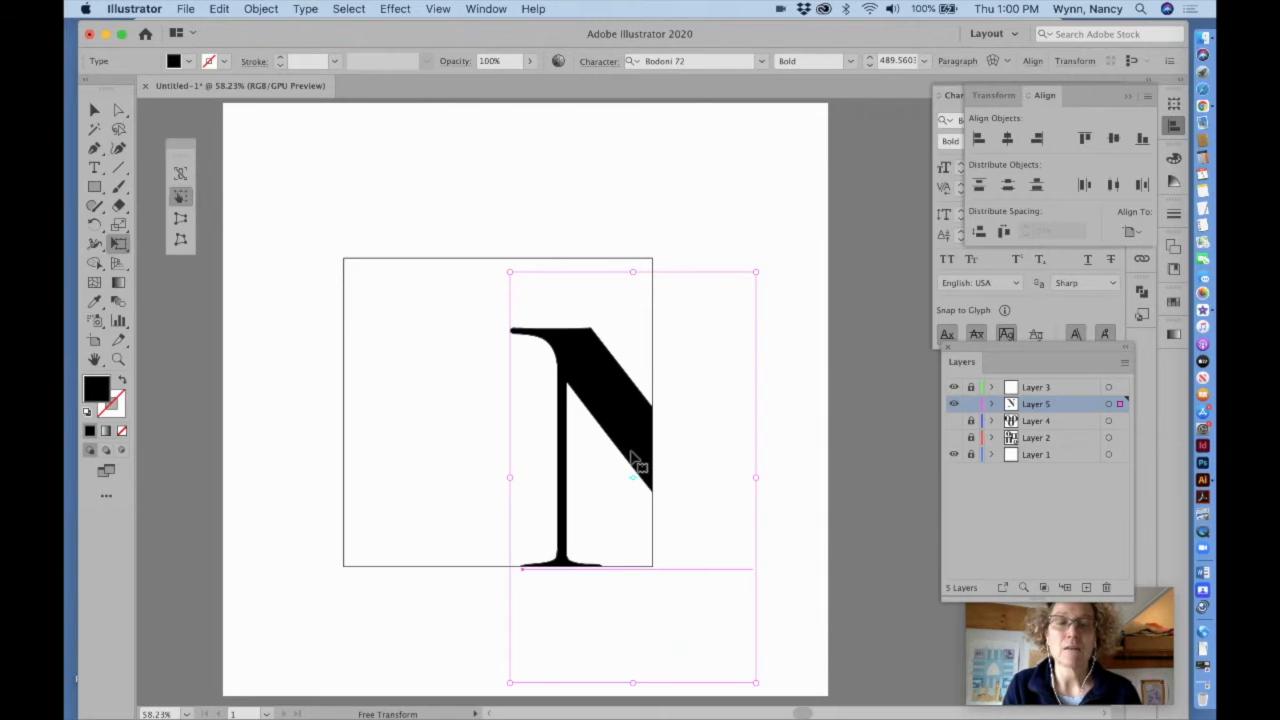
{"action": "left_click_drag", "start_coordinate": [631, 458], "coordinate": [589, 455]}
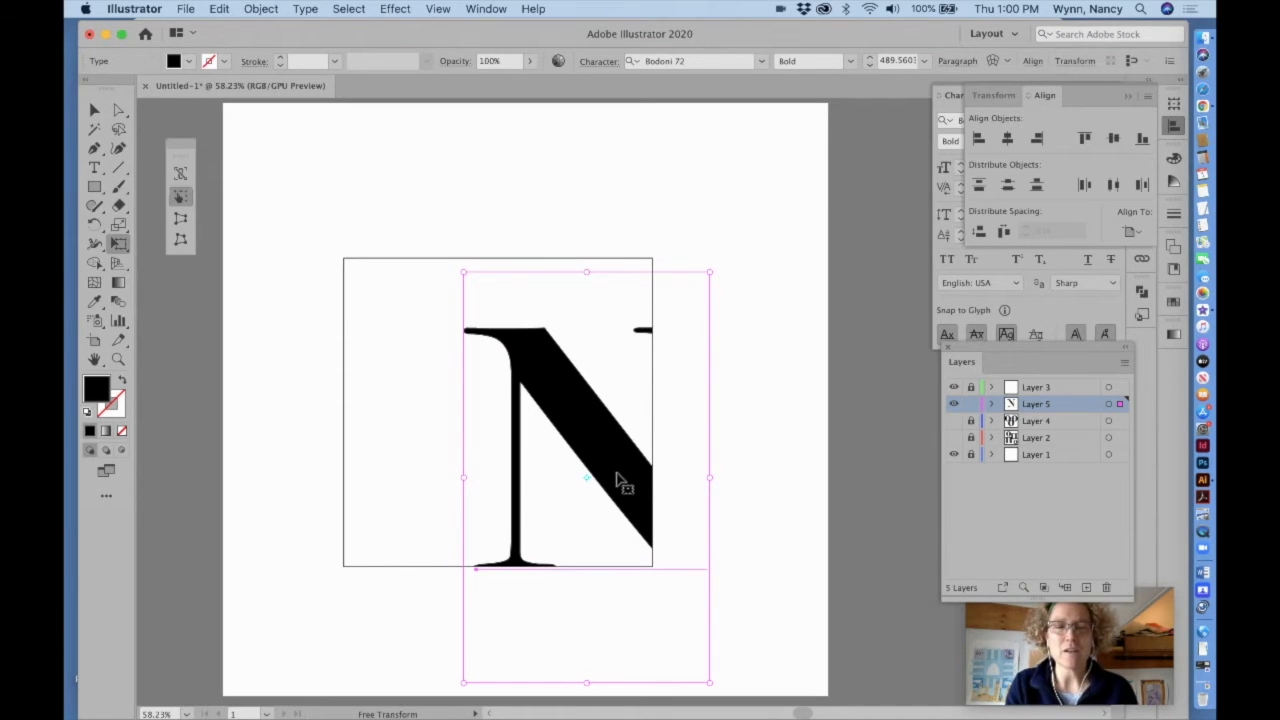
{"action": "left_click_drag", "start_coordinate": [620, 481], "coordinate": [631, 481]}
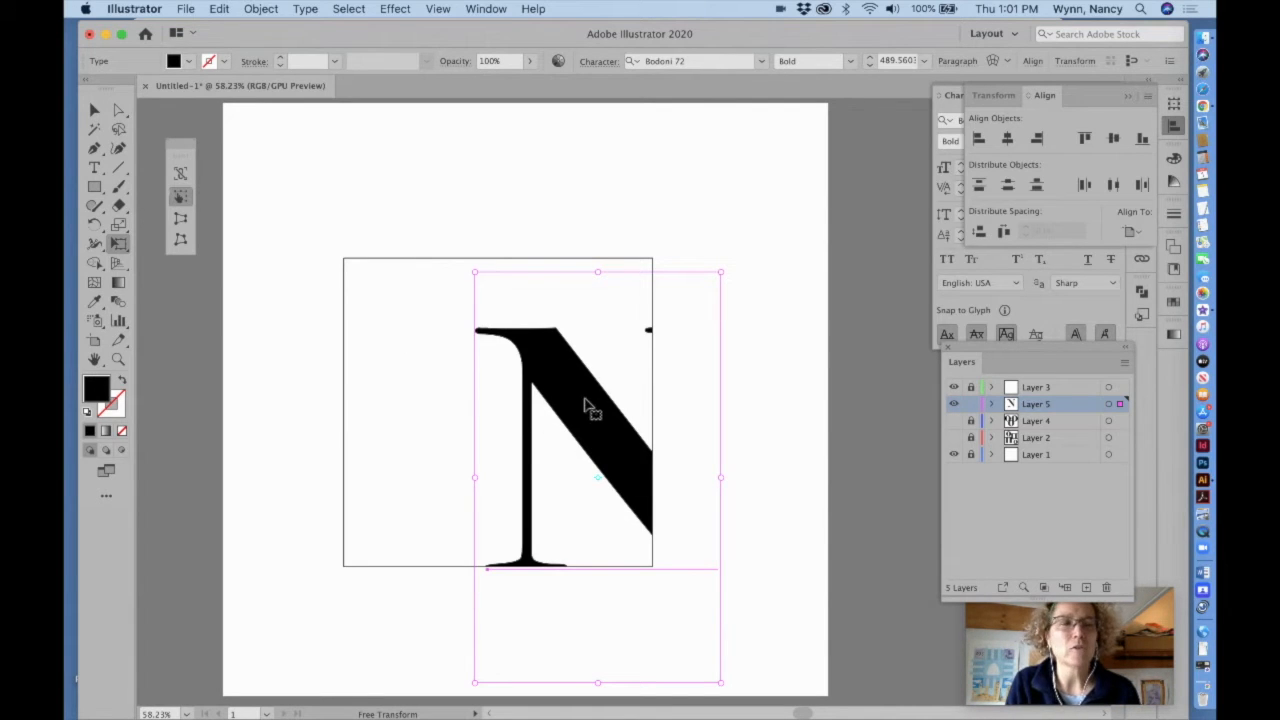
- Select the N as text and give it a black stroke
{"action": "left_click", "coordinate": [95, 168]}
{"action": "left_click", "coordinate": [560, 384]}
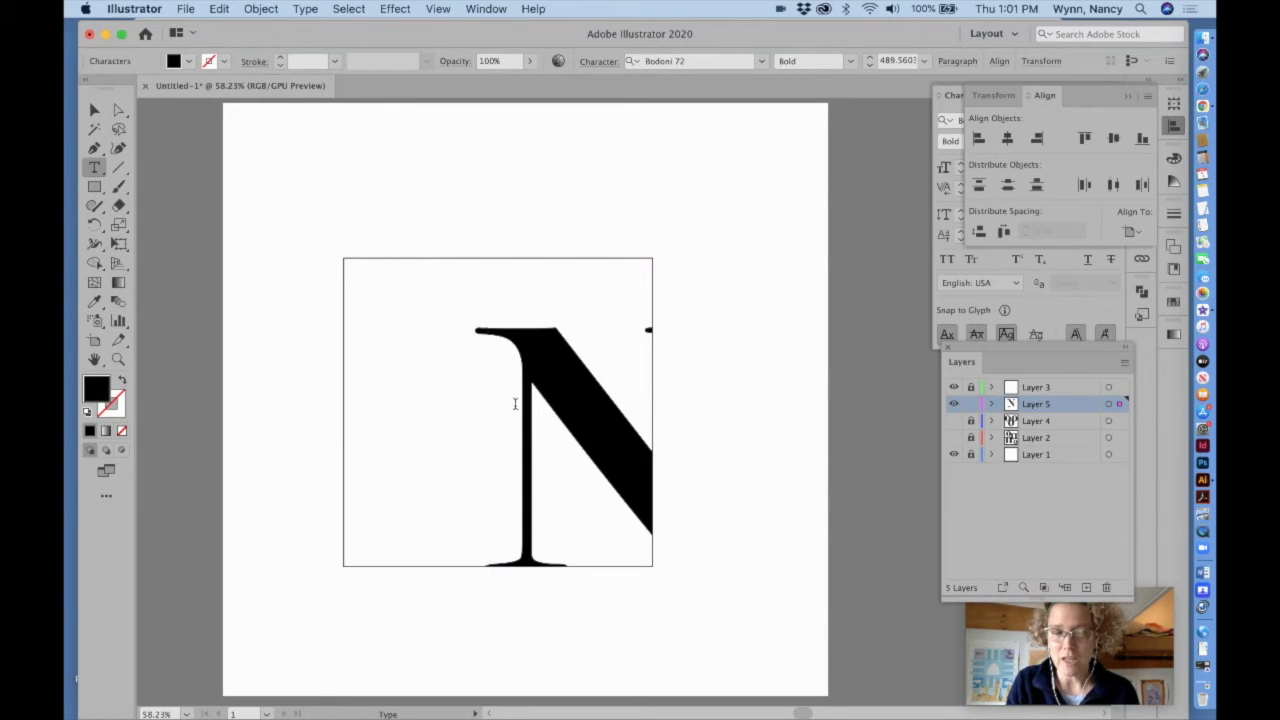
{"action": "double_click", "coordinate": [604, 413]}
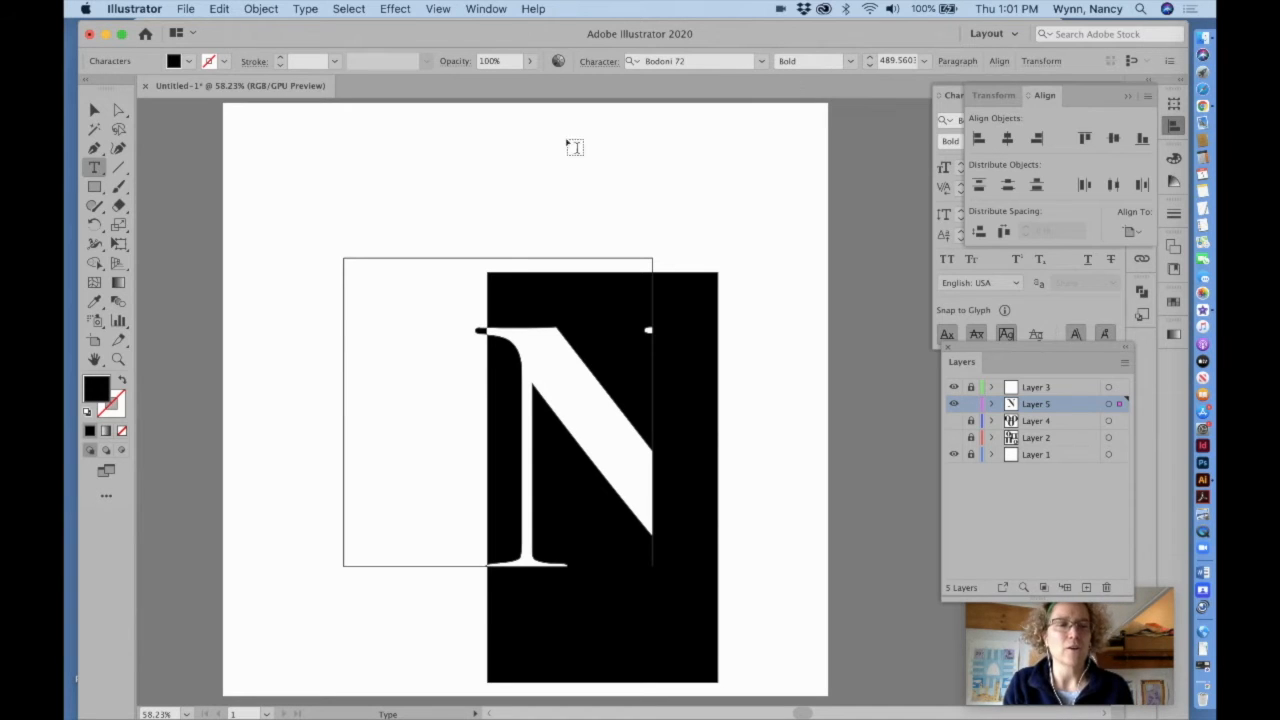
{"action": "left_click", "coordinate": [116, 413]}
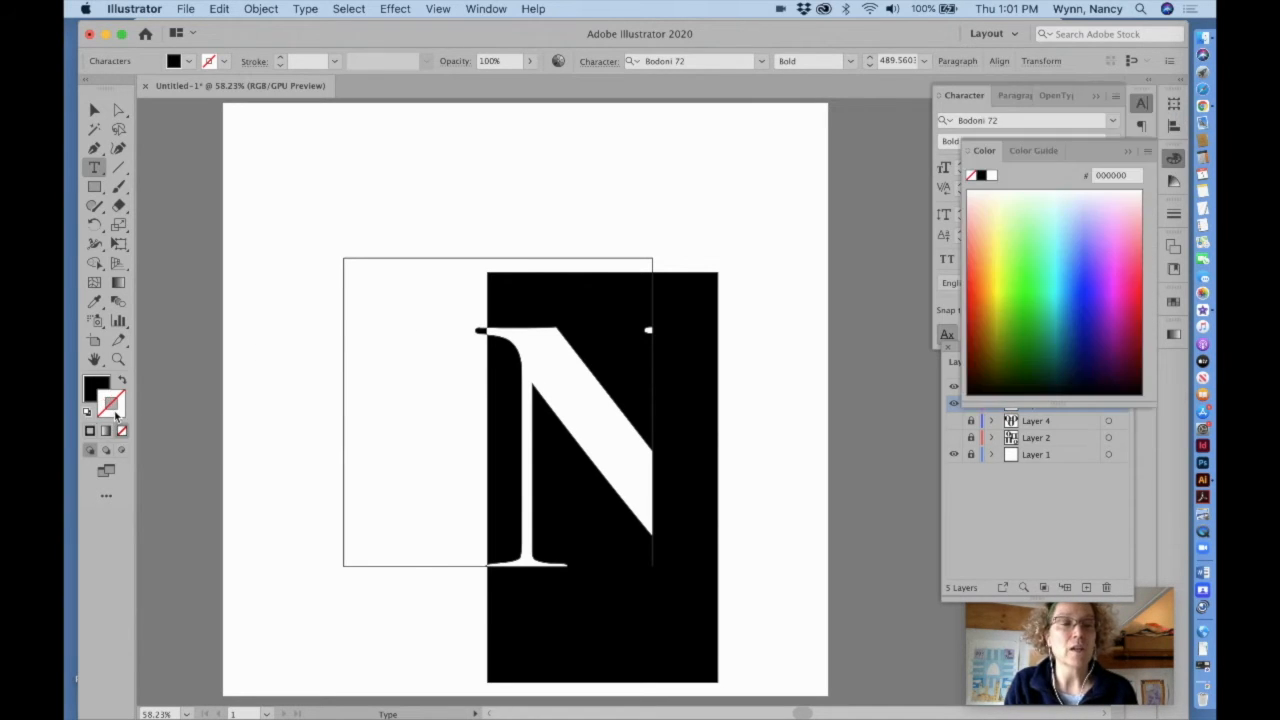
{"action": "left_click", "coordinate": [981, 177]}
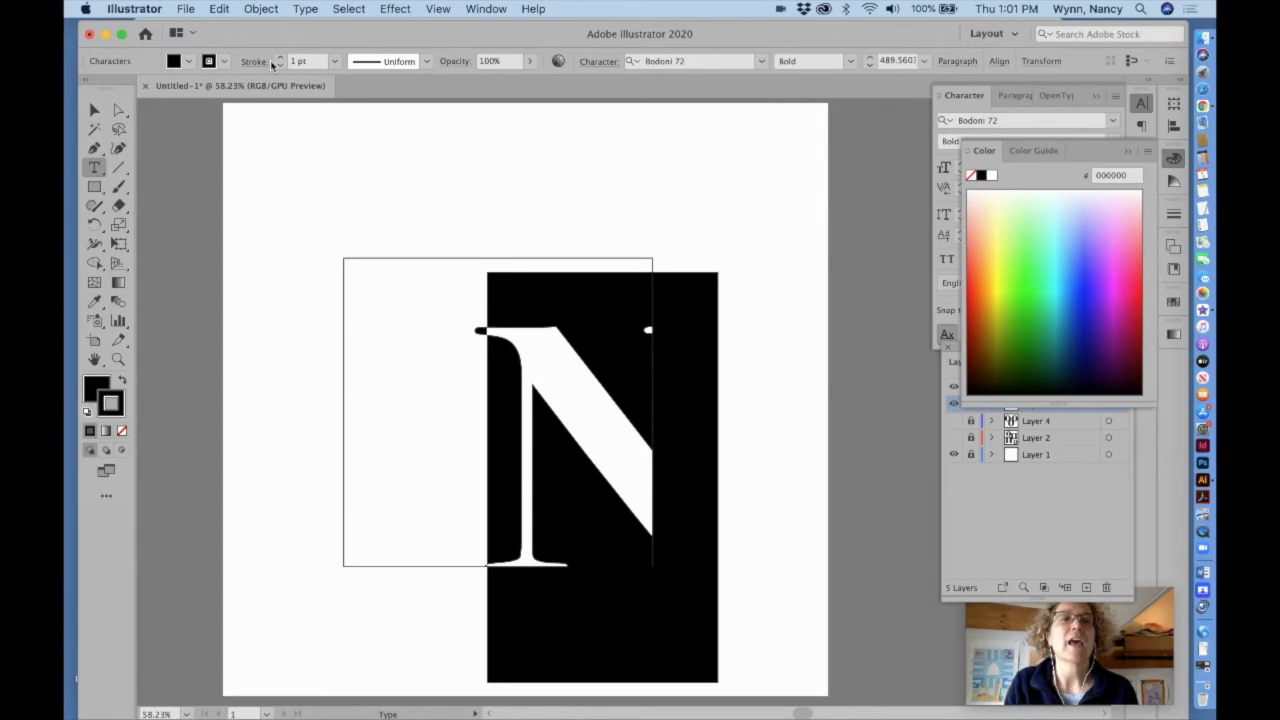
- Thicken the N's stroke to 8 pt and deselect the letter to judge its weight
{"action": "left_click", "coordinate": [281, 58]}
{"action": "left_click", "coordinate": [281, 58]}
{"action": "left_click", "coordinate": [281, 58]}
{"action": "left_click", "coordinate": [281, 58]}
{"action": "left_click", "coordinate": [281, 58]}
{"action": "left_click", "coordinate": [281, 58]}
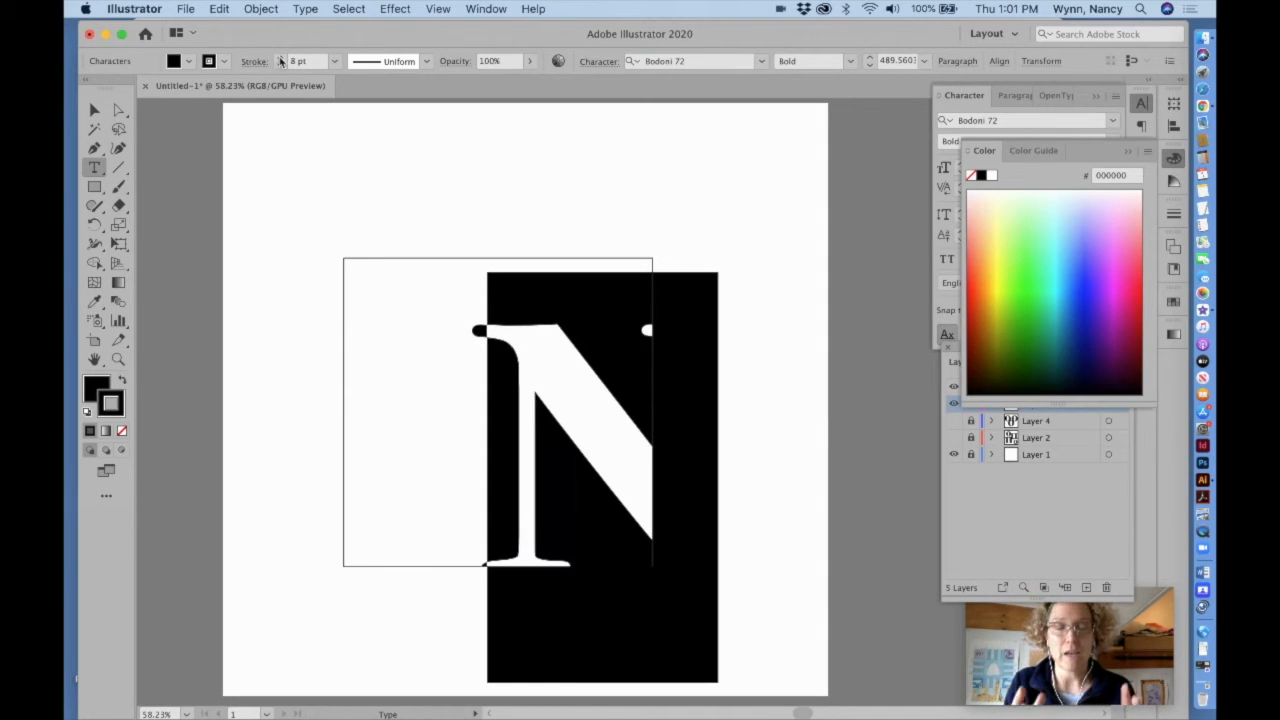
{"action": "left_click", "coordinate": [94, 110]}
{"action": "left_click", "coordinate": [296, 208]}
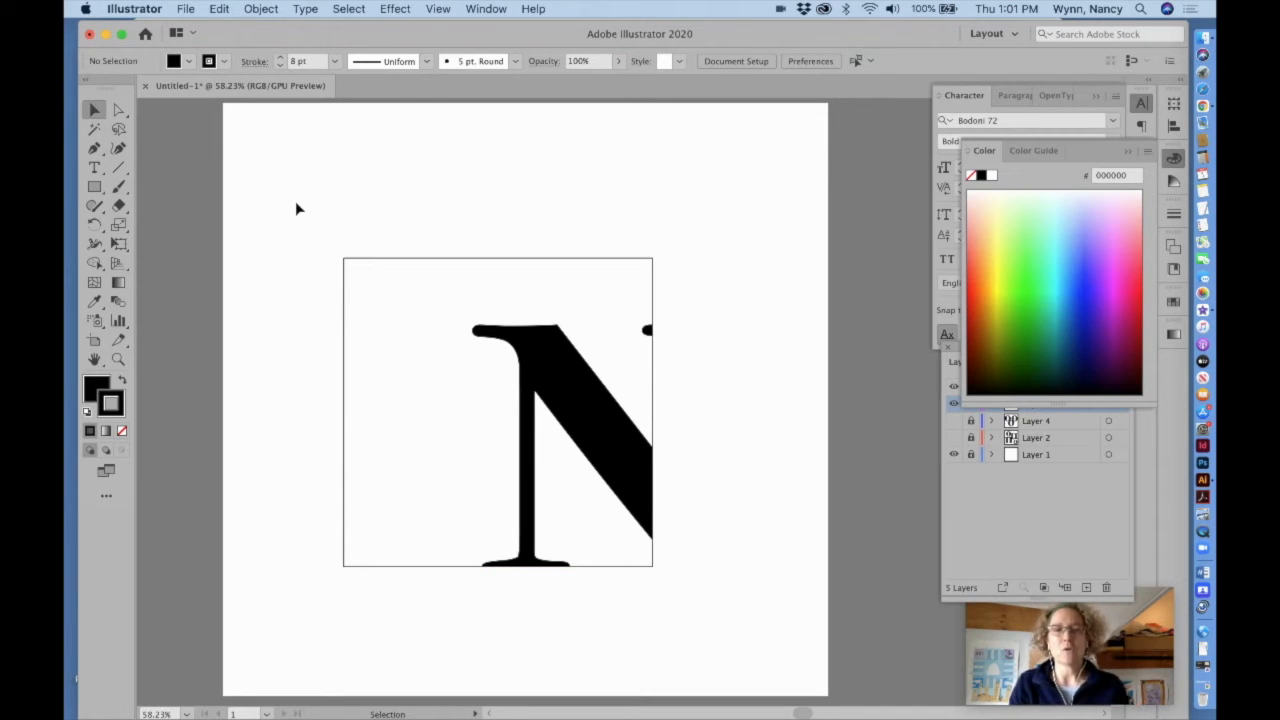
- Reselect the N as text and reduce its stroke weight to 4 pt
{"action": "left_click", "coordinate": [94, 167]}
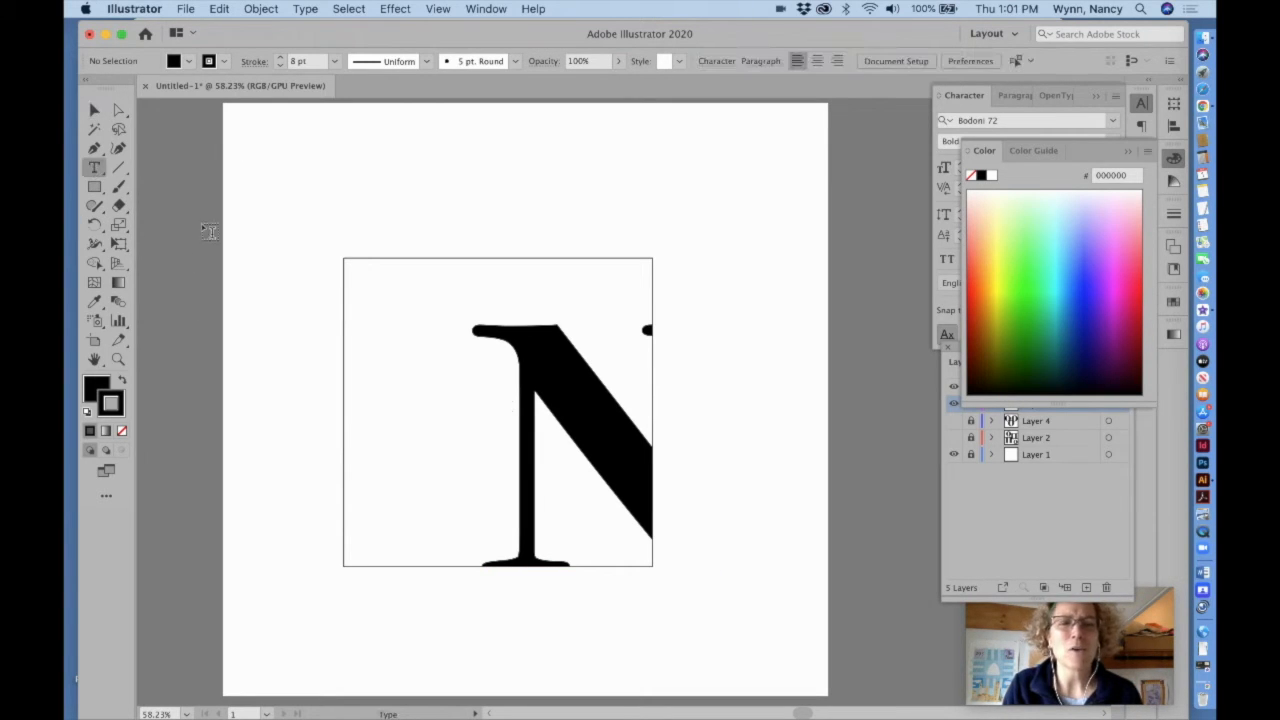
{"action": "double_click", "coordinate": [551, 386]}
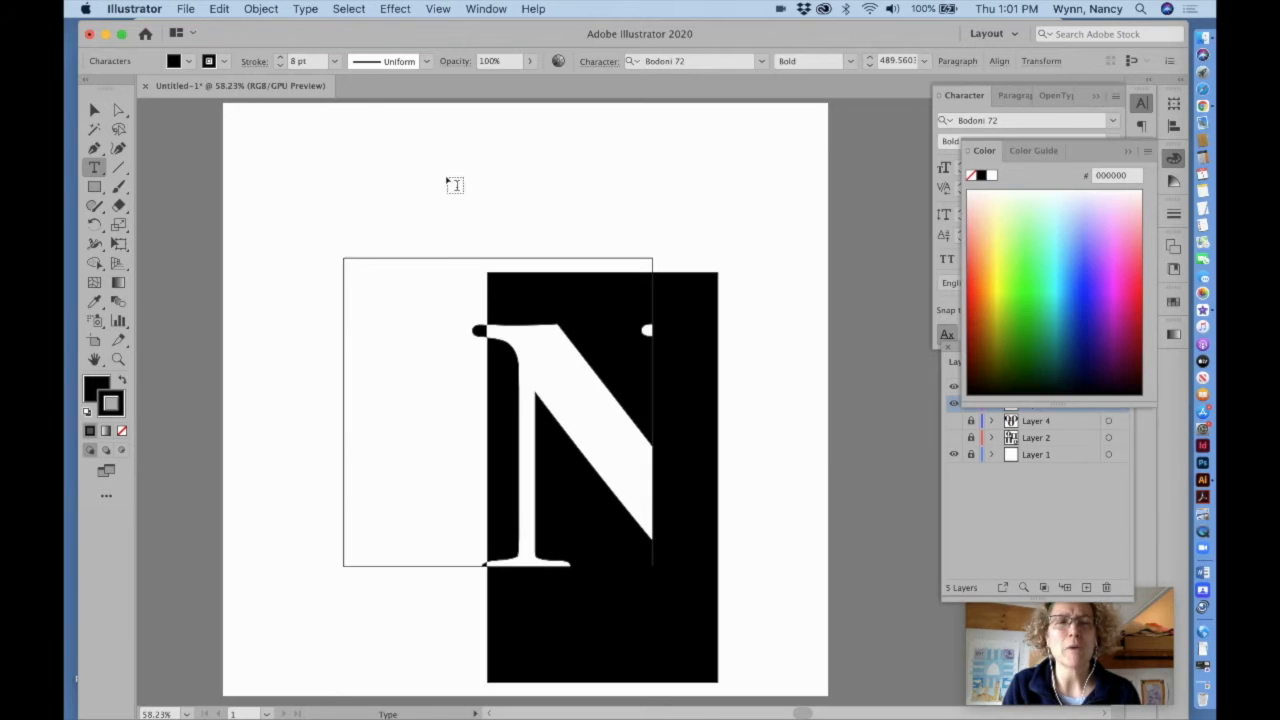
{"action": "left_click", "coordinate": [280, 65]}
{"action": "left_click", "coordinate": [280, 65]}
{"action": "left_click", "coordinate": [280, 65]}
{"action": "left_click", "coordinate": [280, 65]}
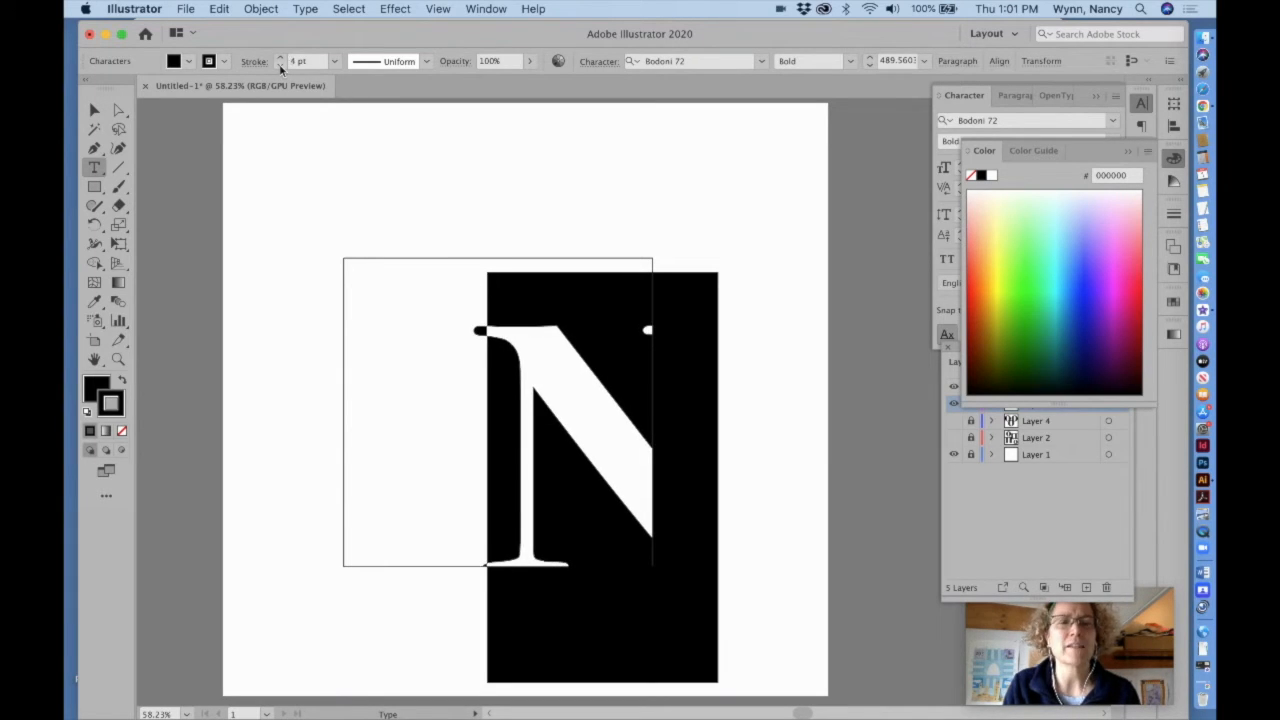
- Select the N and nudge it down until the frame's bottom edge crops off its serif
{"action": "left_click", "coordinate": [95, 109]}
{"action": "left_click", "coordinate": [215, 176]}
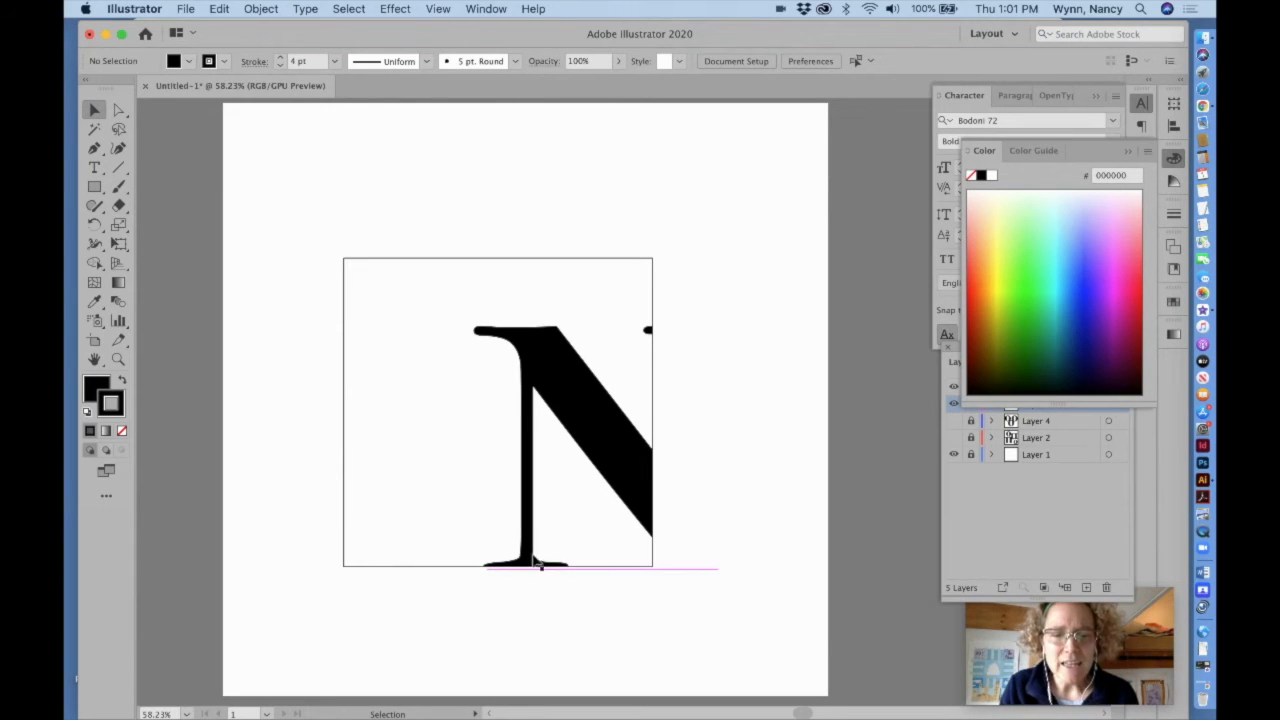
{"action": "left_click", "coordinate": [630, 487]}
{"action": "key", "text": "Down"}
{"action": "key", "text": "Down"}
{"action": "key", "text": "Down"}
{"action": "key", "text": "Down"}
{"action": "key", "text": "Down"}
{"action": "key", "text": "Down"}
{"action": "key", "text": "Down"}
{"action": "key", "text": "Down"}
{"action": "key", "text": "Down"}
{"action": "key", "text": "Down"}
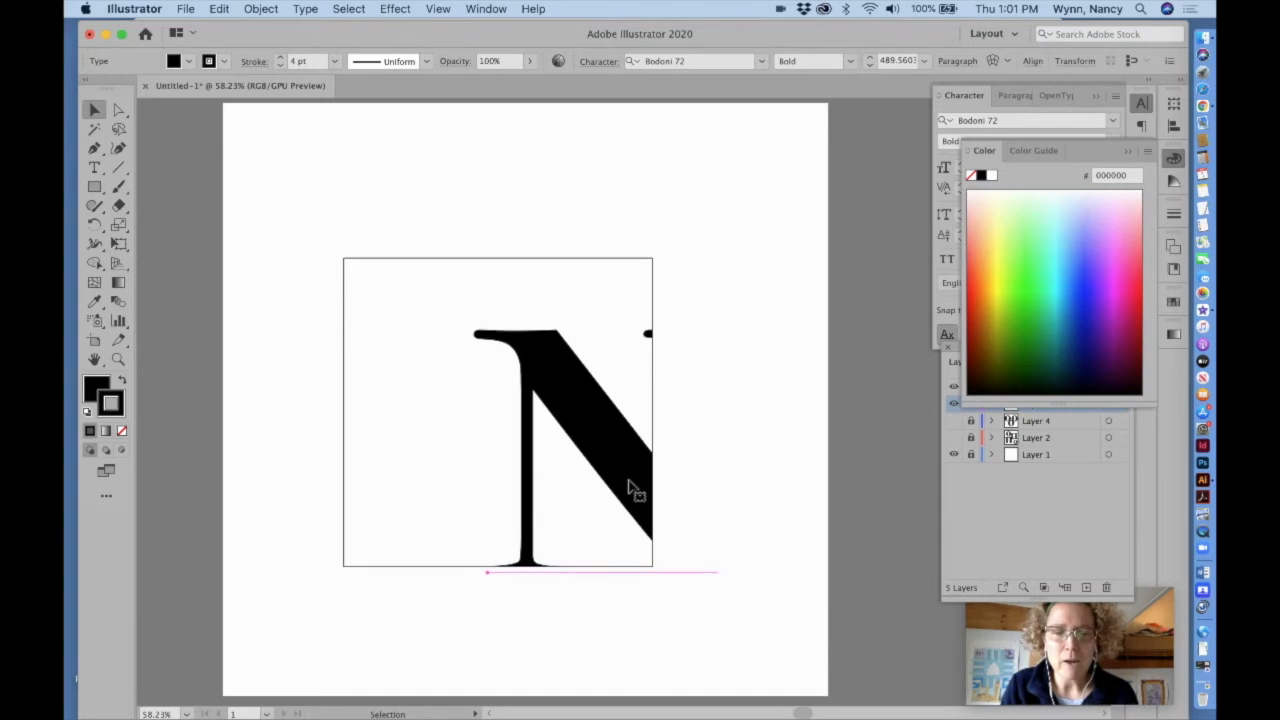
{"action": "key", "text": "Down"}
{"action": "key", "text": "Down"}
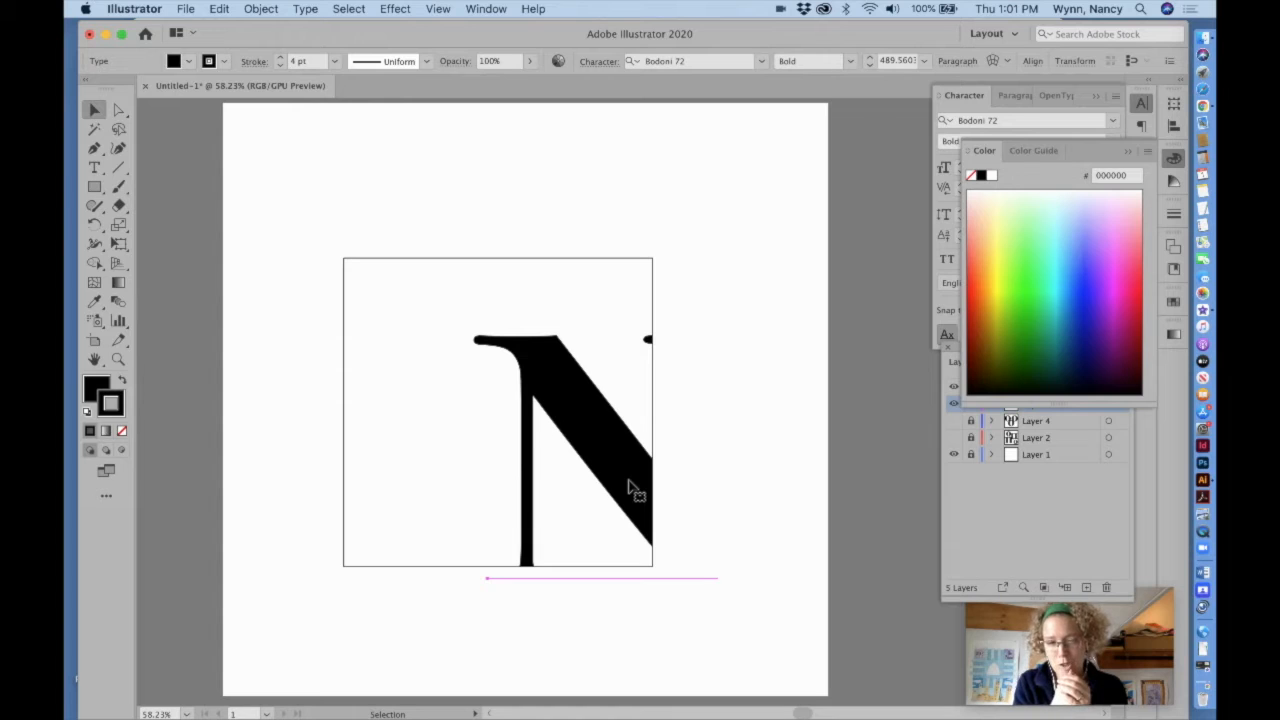
- Nudge the N back up until its bottom serif sits on the frame's lower edge, and deselect it
{"action": "key", "text": "Up"}
{"action": "key", "text": "Up"}
{"action": "key", "text": "Up"}
{"action": "key", "text": "Up"}
{"action": "key", "text": "Up"}
{"action": "key", "text": "Up"}
{"action": "key", "text": "Up"}
{"action": "key", "text": "Up"}
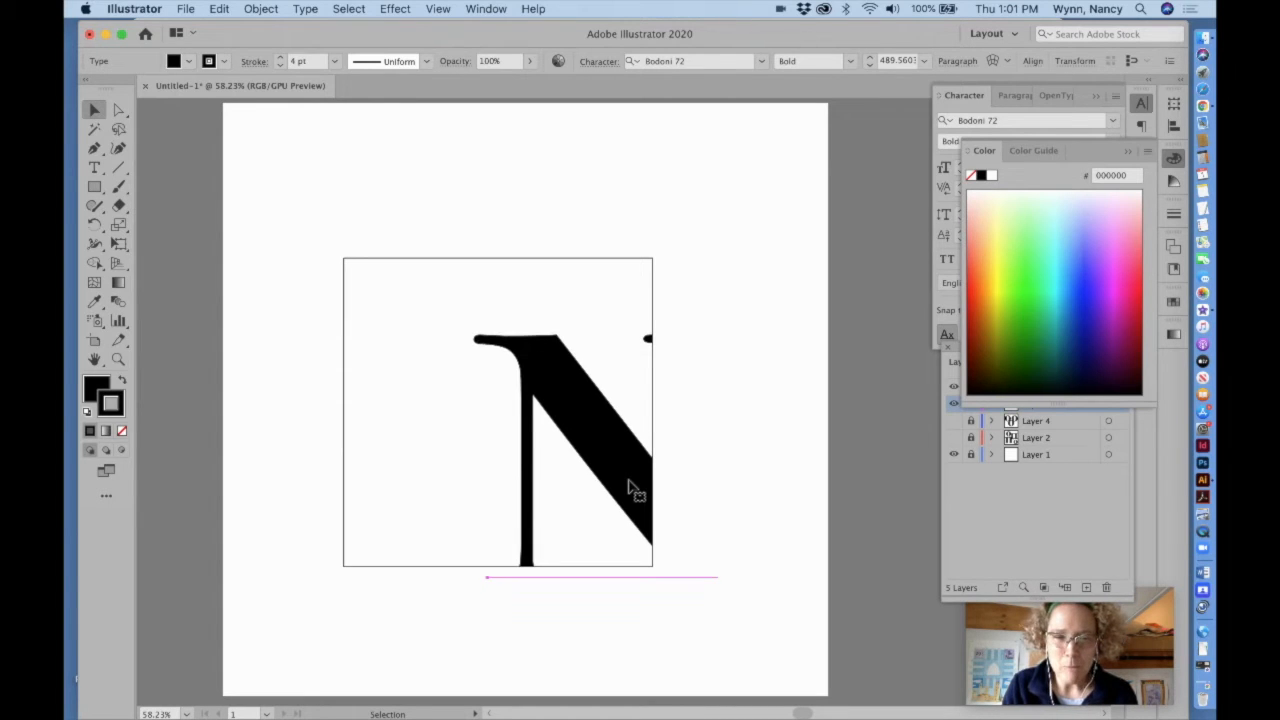
{"action": "key", "text": "Up"}
{"action": "key", "text": "Up"}
{"action": "key", "text": "Up"}
{"action": "key", "text": "Up"}
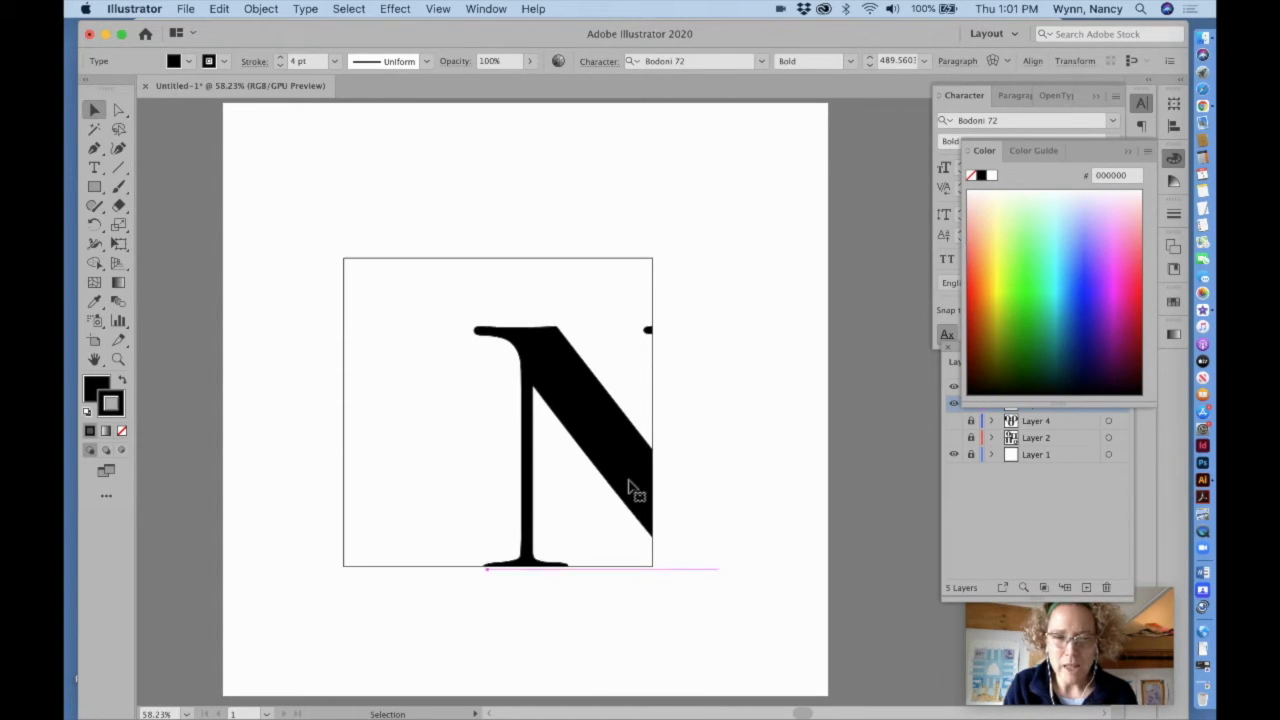
{"action": "key", "text": "Down"}
{"action": "key", "text": "Down"}
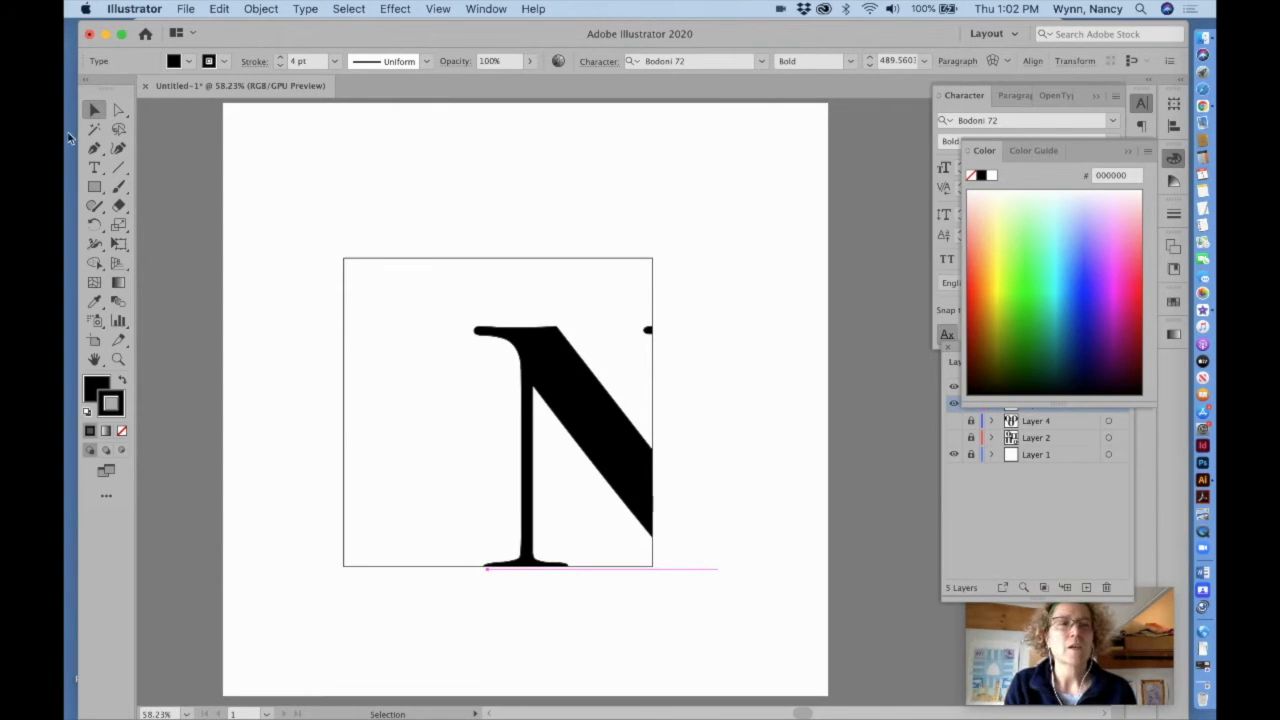
{"action": "left_click", "coordinate": [170, 150]}
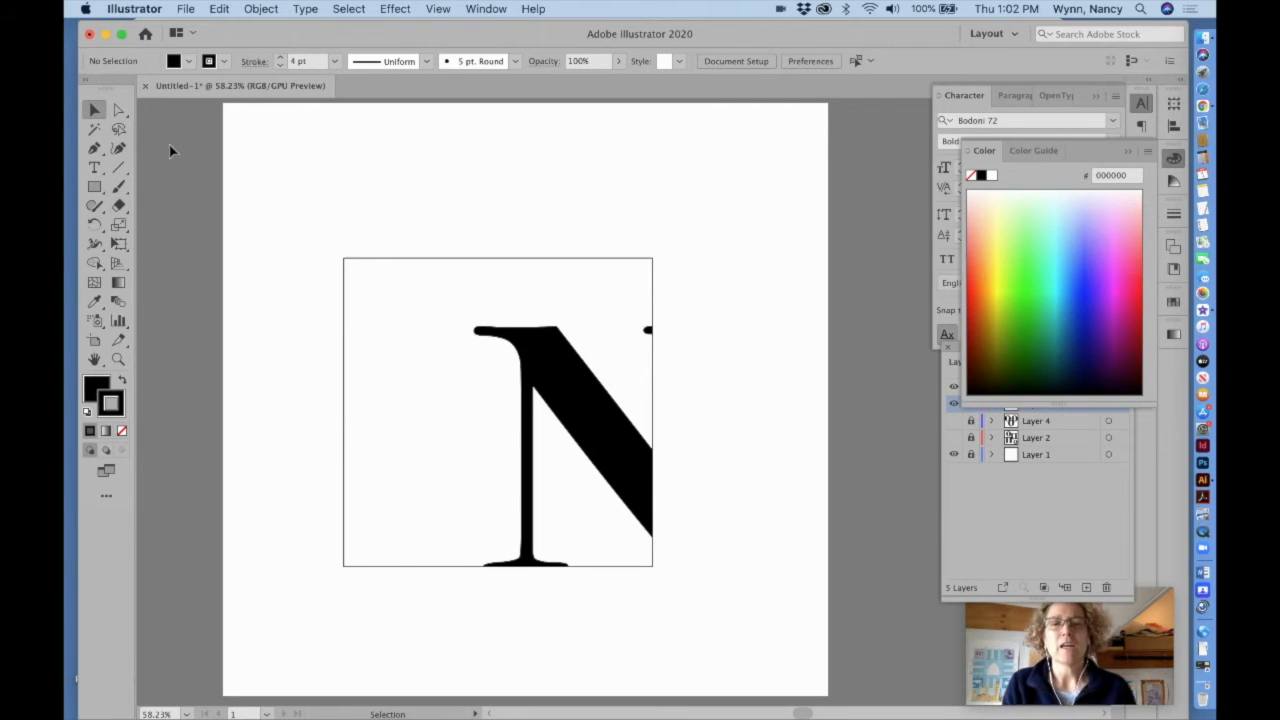
- Enlarge the N from its upper-left corner with Free Transform to about 532 pt
{"action": "left_click", "coordinate": [562, 395]}
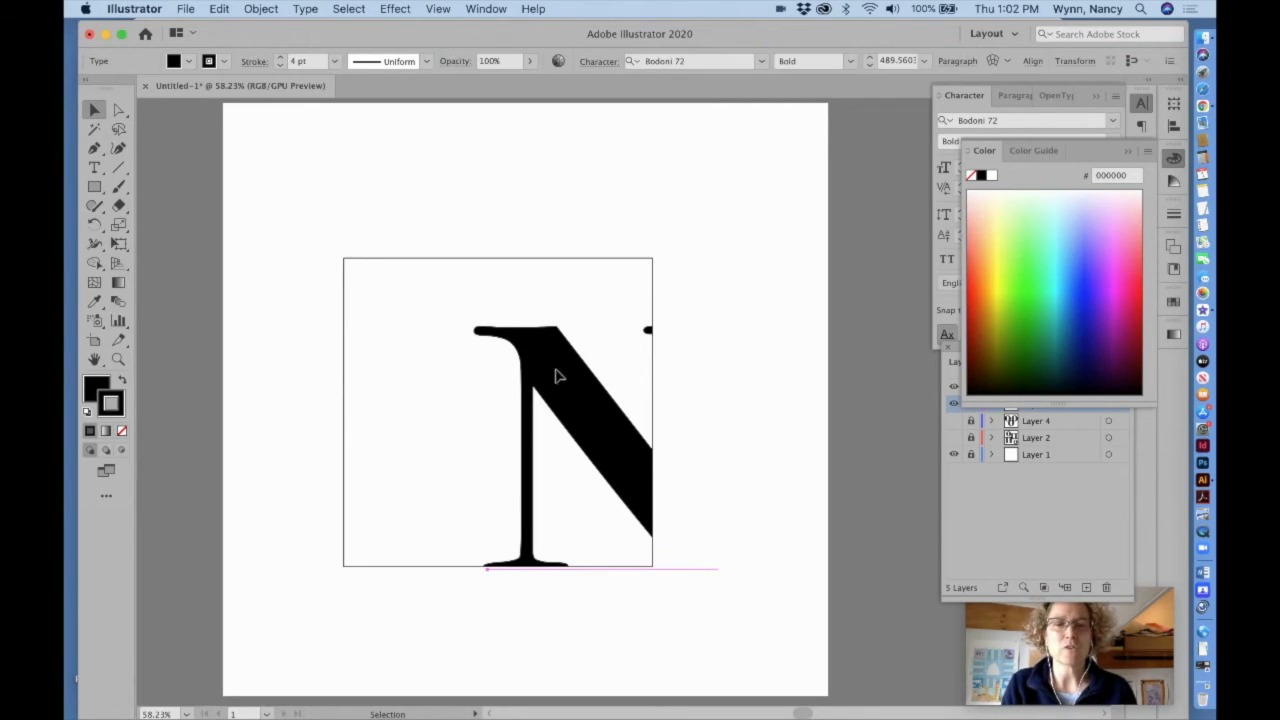
{"action": "left_click", "coordinate": [117, 244]}
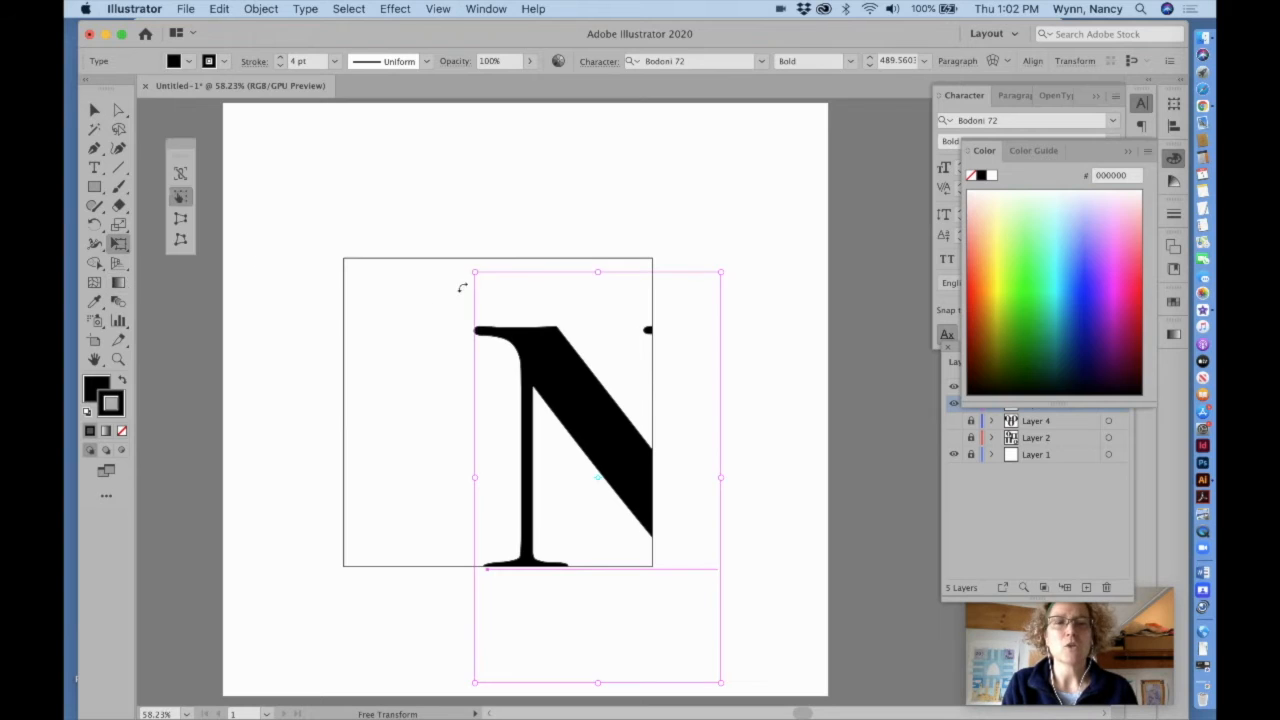
{"action": "left_click_drag", "start_coordinate": [474, 271], "coordinate": [443, 246]}
- Nudge the enlarged N down and right until its serif rests on the frame's lower edge and its upper-right serif is mostly cropped
{"action": "key", "text": "v"}
{"action": "key", "text": "Down"}
{"action": "key", "text": "Down"}
{"action": "key", "text": "Down"}
{"action": "key", "text": "Down"}
{"action": "key", "text": "Down"}
{"action": "key", "text": "Down"}
{"action": "key", "text": "Down"}
{"action": "key", "text": "Down"}
{"action": "key", "text": "Down"}
{"action": "key", "text": "Down"}
{"action": "key", "text": "Down"}
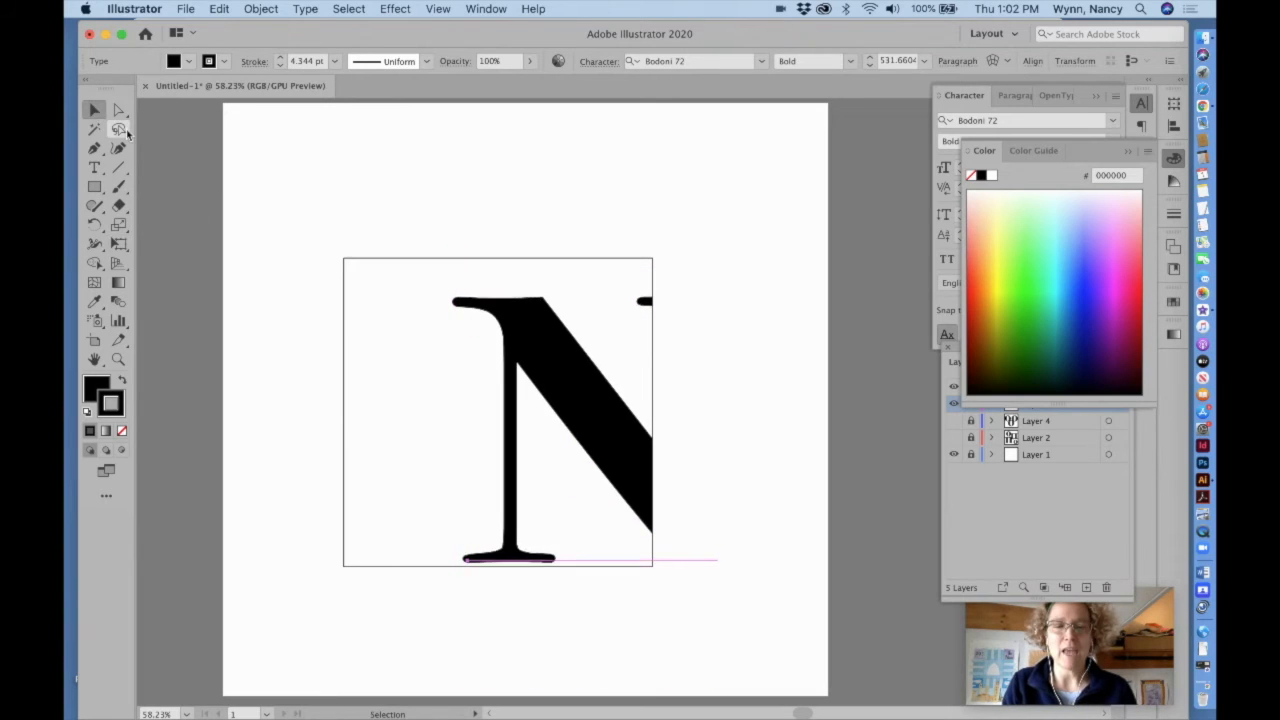
{"action": "key", "text": "Right"}
{"action": "key", "text": "Right"}
{"action": "key", "text": "Right"}
{"action": "key", "text": "Right"}
{"action": "key", "text": "Right"}
{"action": "key", "text": "Right"}
{"action": "key", "text": "Right"}
{"action": "key", "text": "Right"}
{"action": "key", "text": "Right"}
{"action": "key", "text": "Left"}
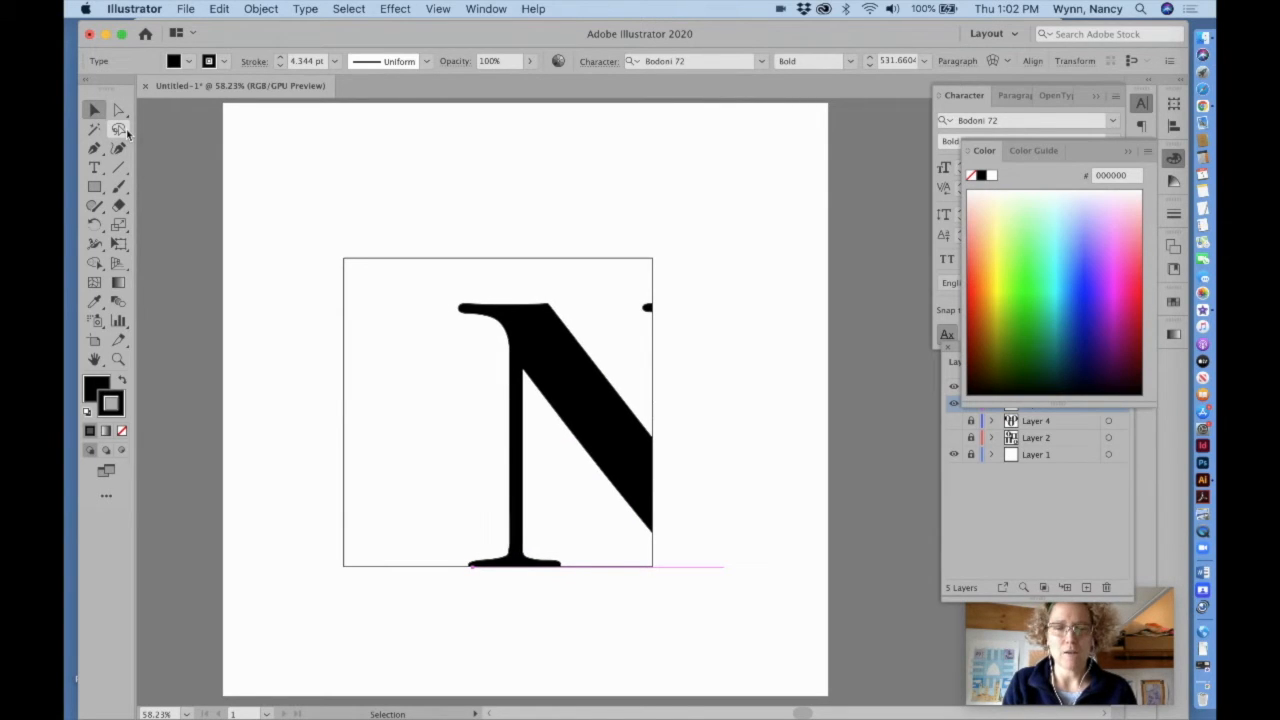
{"action": "left_click", "coordinate": [283, 156]}
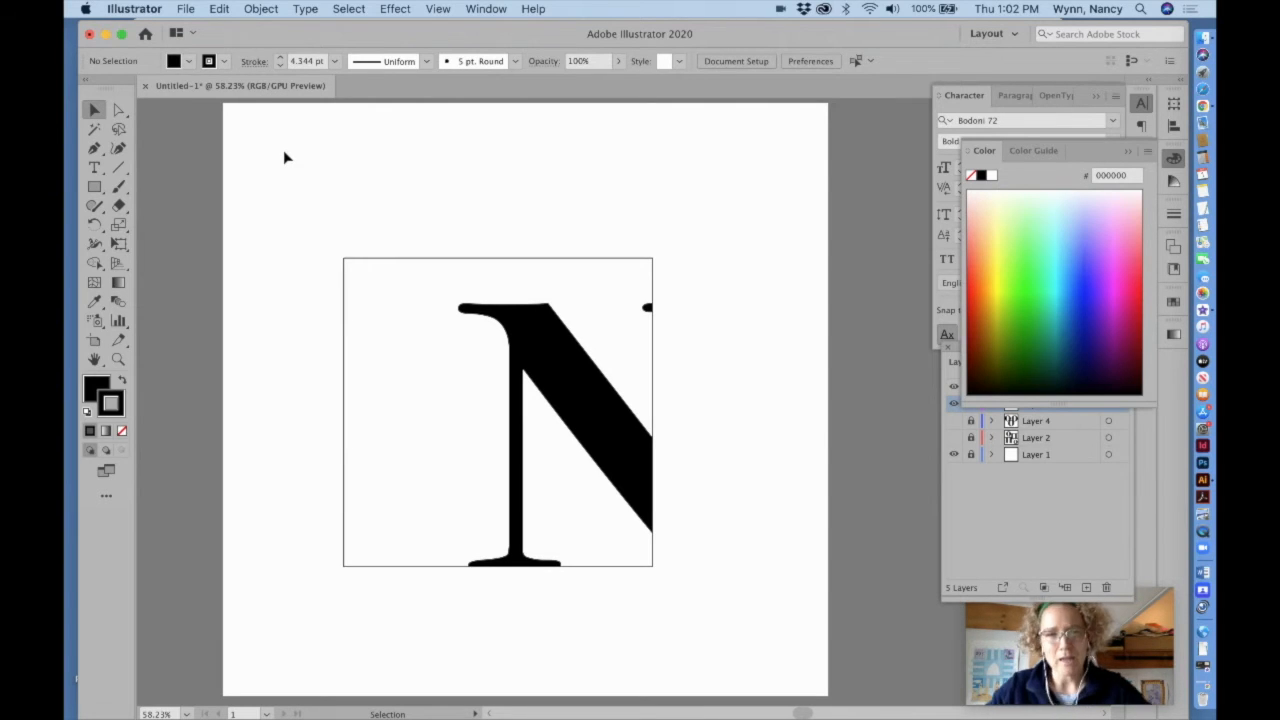
- Show the Bodoni 72 Bold glyph set, enlarge its display, and browse all its characters
{"action": "left_click", "coordinate": [94, 168]}
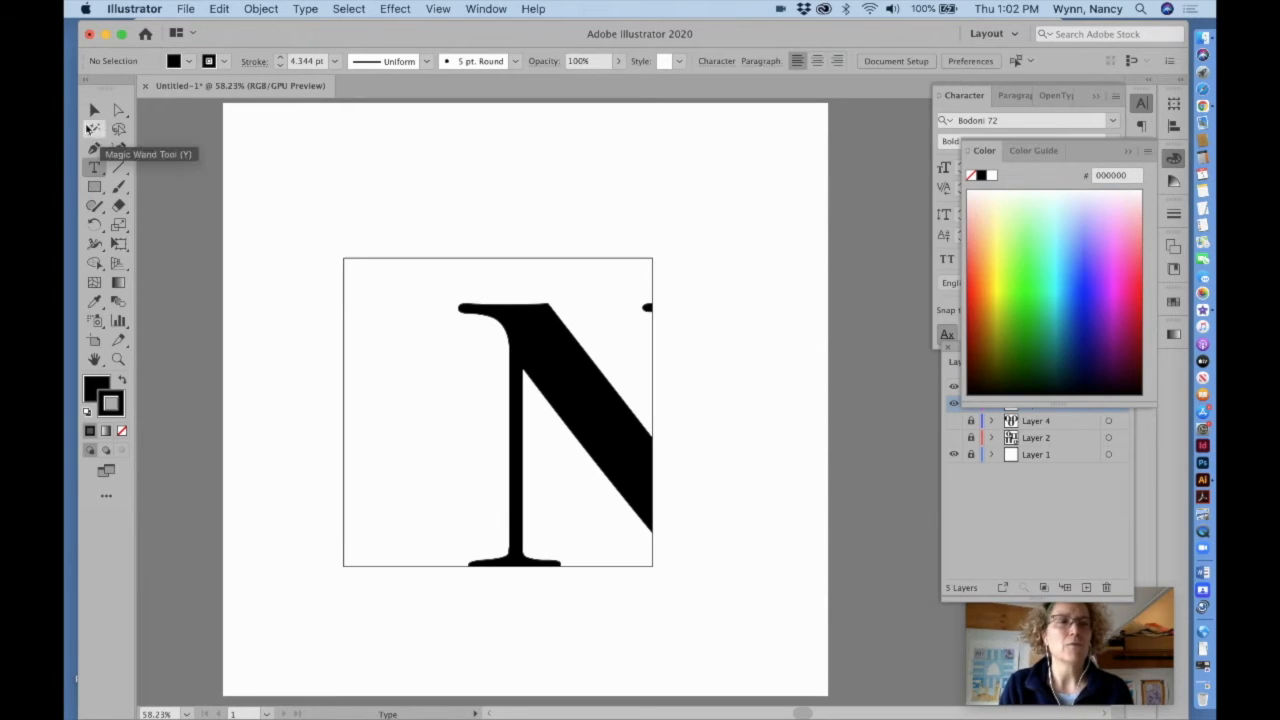
{"action": "left_click", "coordinate": [305, 9]}
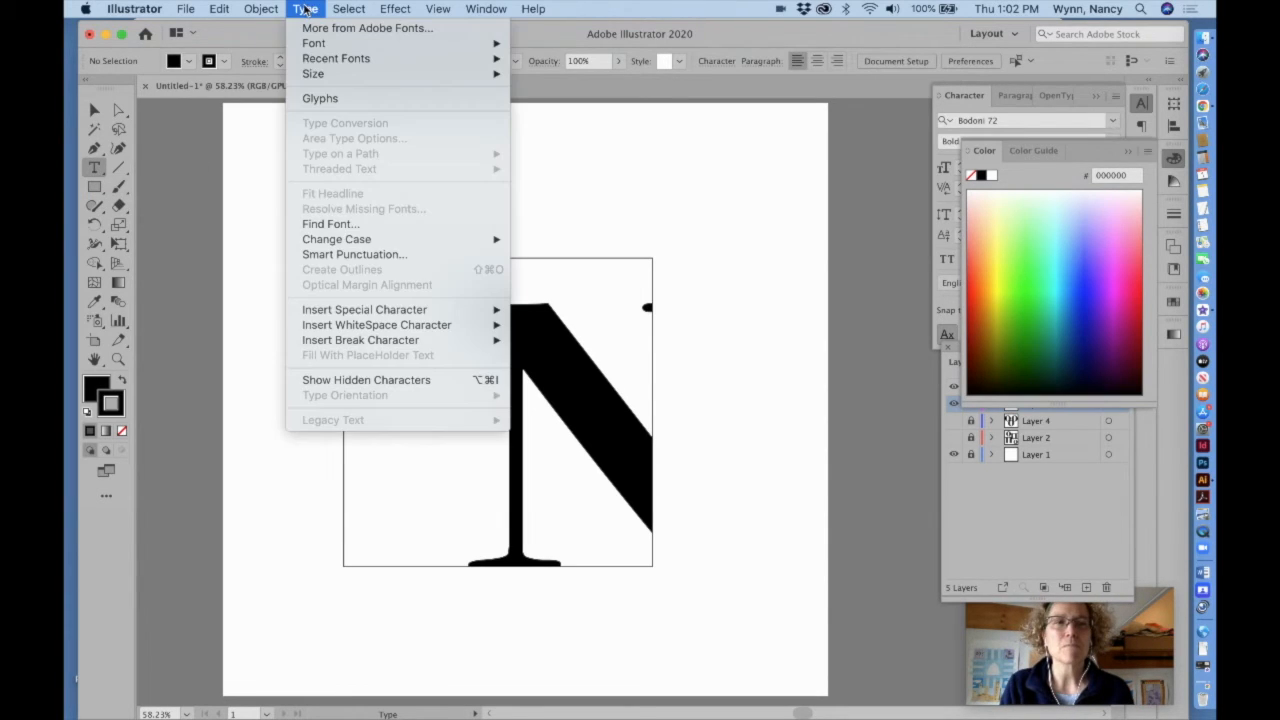
{"action": "left_click", "coordinate": [327, 99]}
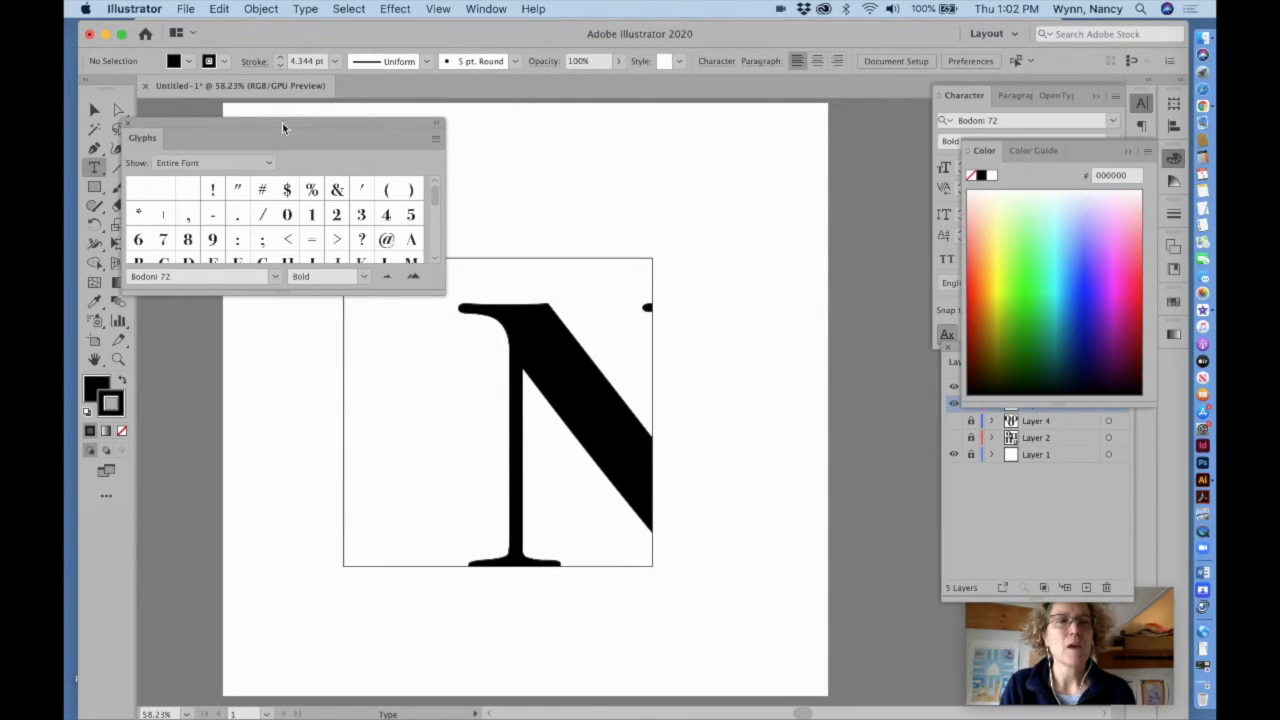
{"action": "left_click_drag", "start_coordinate": [283, 123], "coordinate": [421, 111]}
{"action": "left_click_drag", "start_coordinate": [577, 272], "coordinate": [598, 698]}
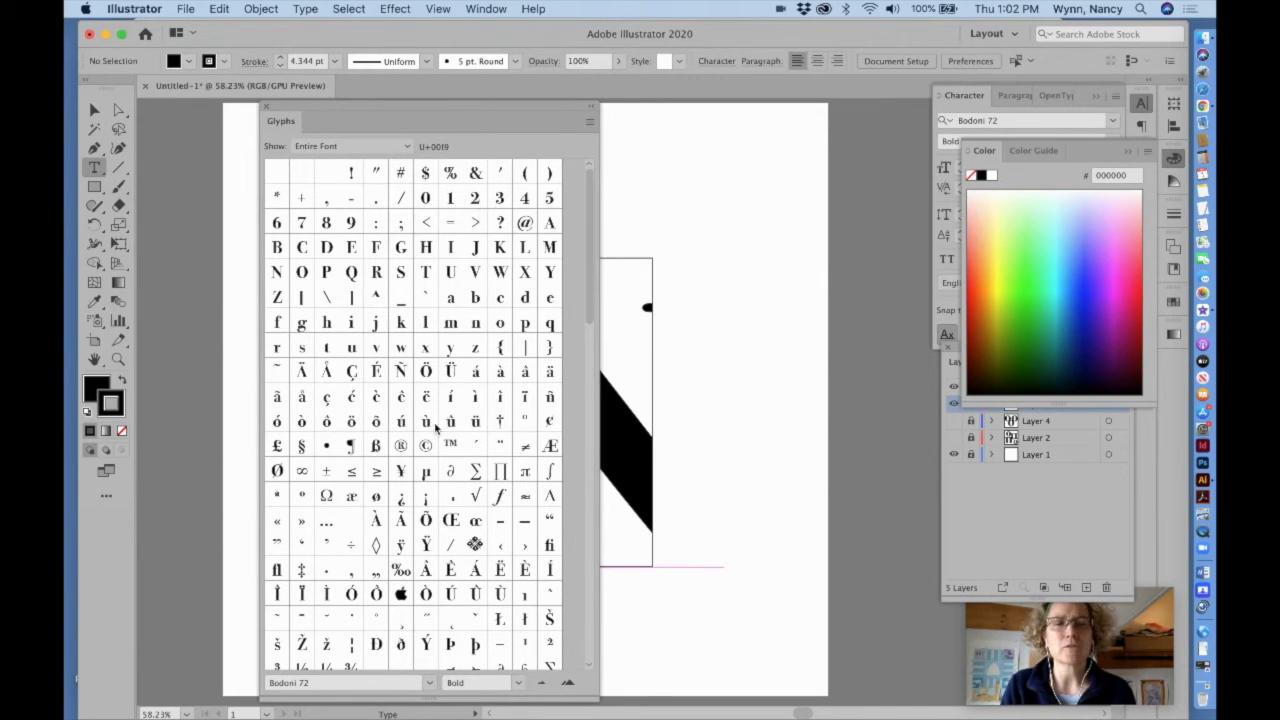
{"action": "scroll", "coordinate": [392, 612], "scroll_direction": "down", "scroll_amount": 20}
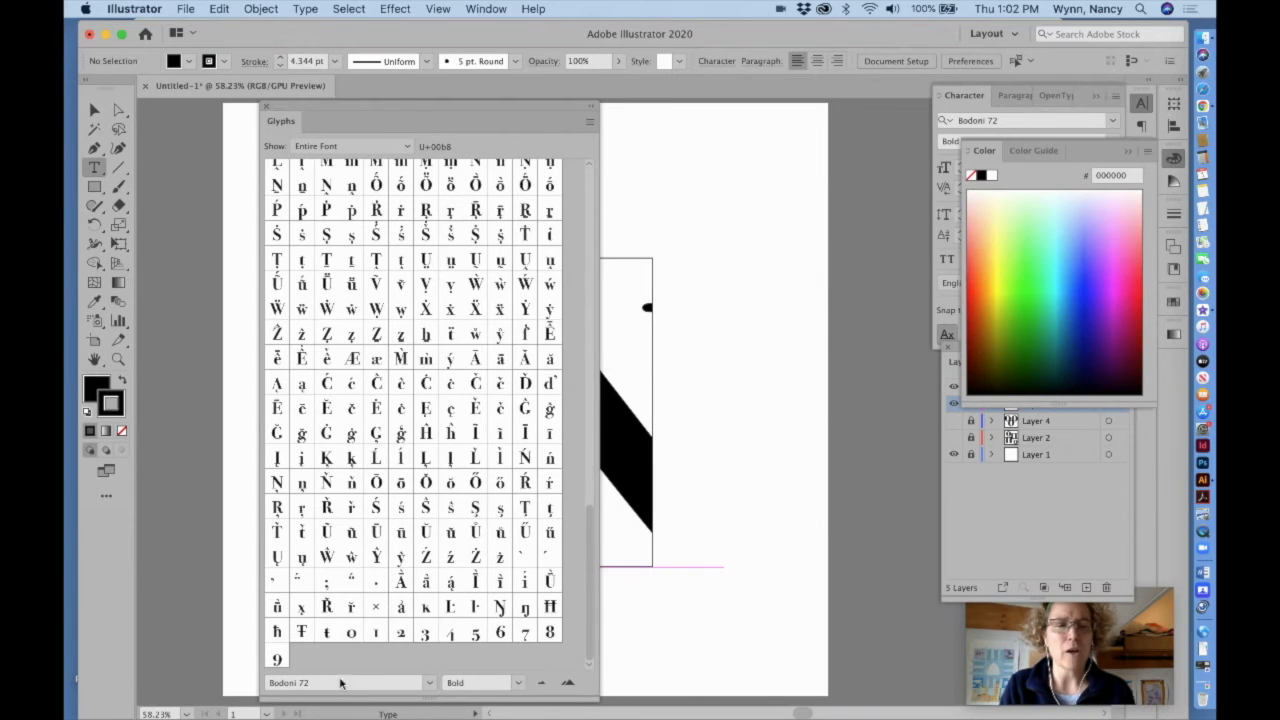
- View the glyph set of Bradley Hand Bold and return the glyph display to Bodoni 72
{"action": "left_click", "coordinate": [432, 686]}
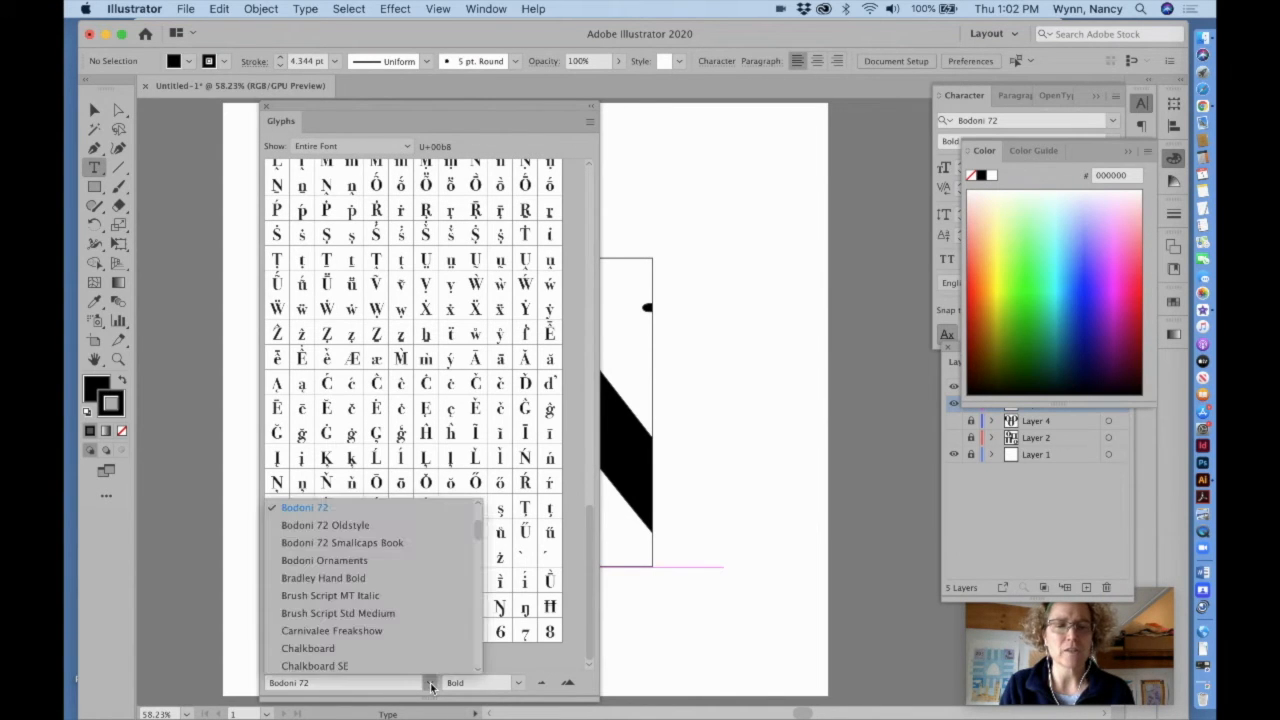
{"action": "left_click", "coordinate": [311, 584]}
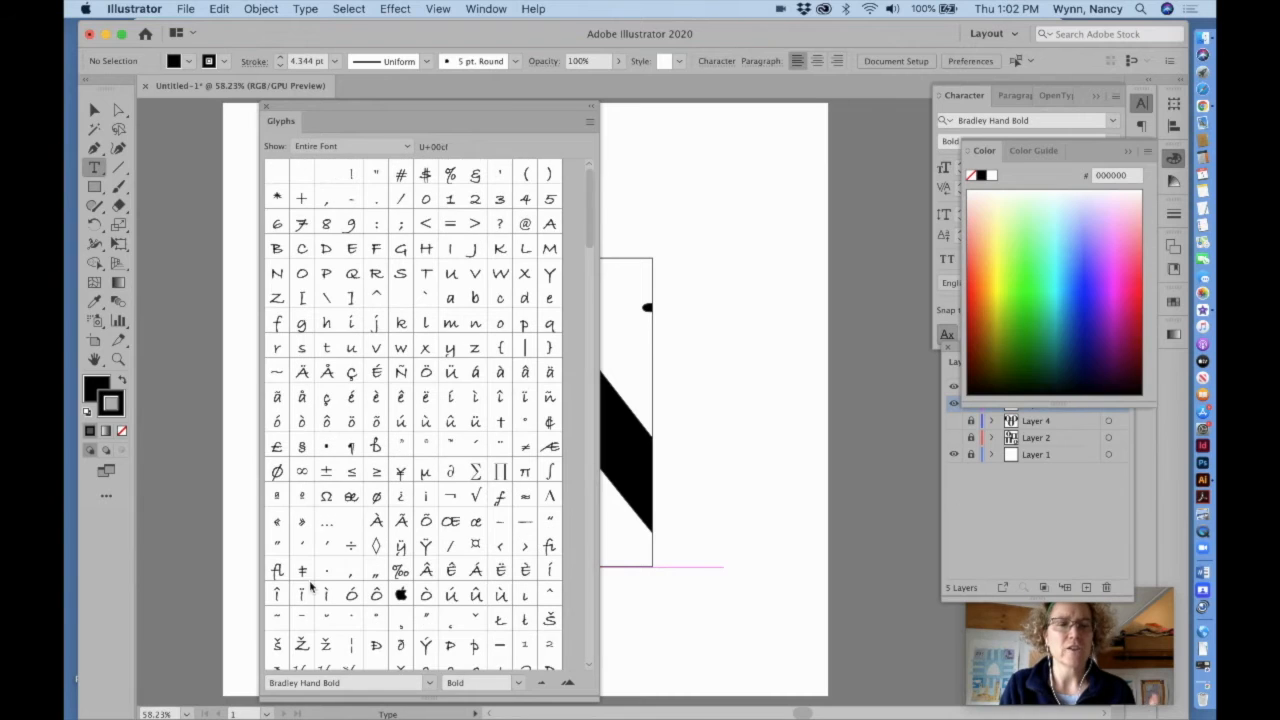
{"action": "left_click", "coordinate": [430, 685]}
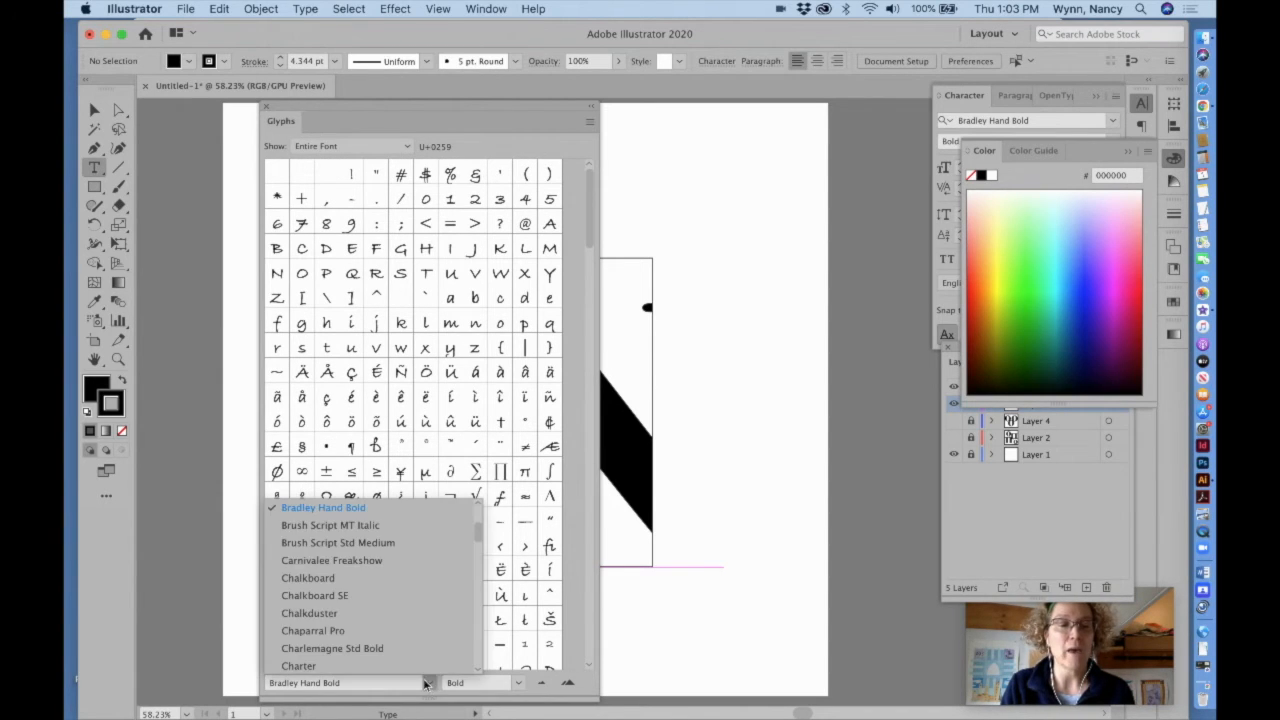
{"action": "scroll", "coordinate": [387, 599], "scroll_direction": "up", "scroll_amount": 5}
{"action": "scroll", "coordinate": [387, 599], "scroll_direction": "down", "scroll_amount": 1}
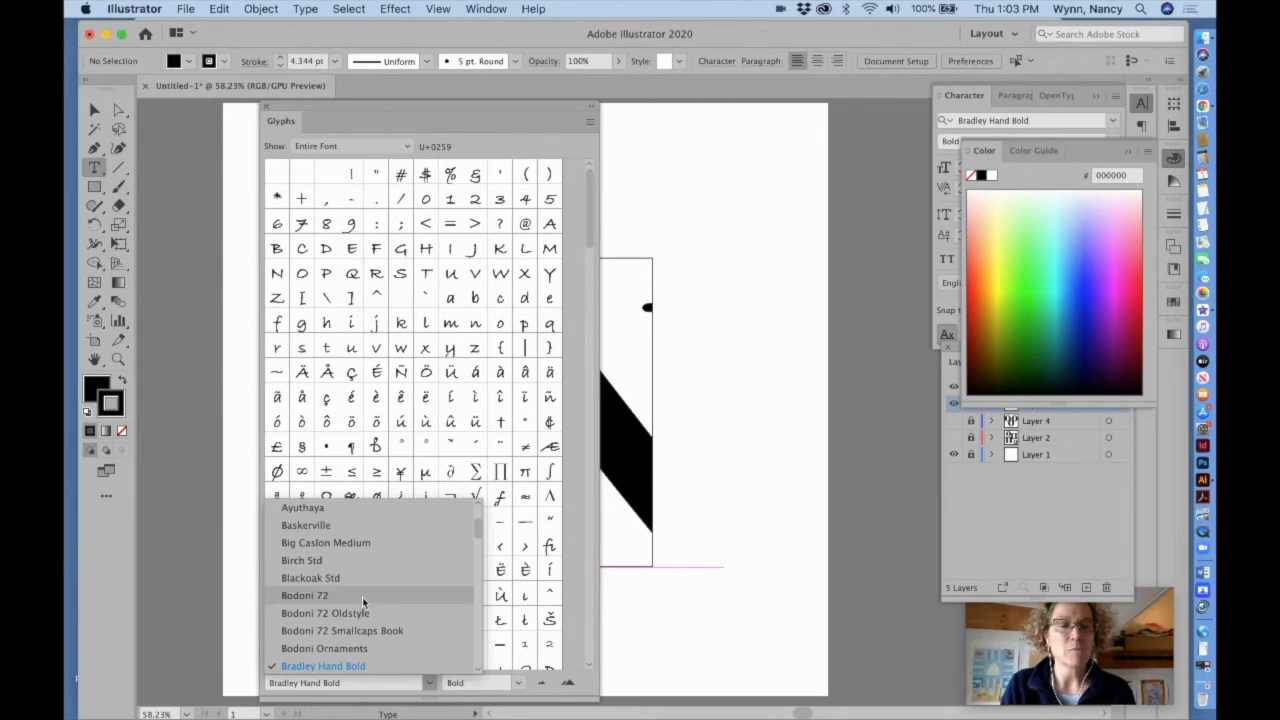
{"action": "left_click", "coordinate": [308, 597]}
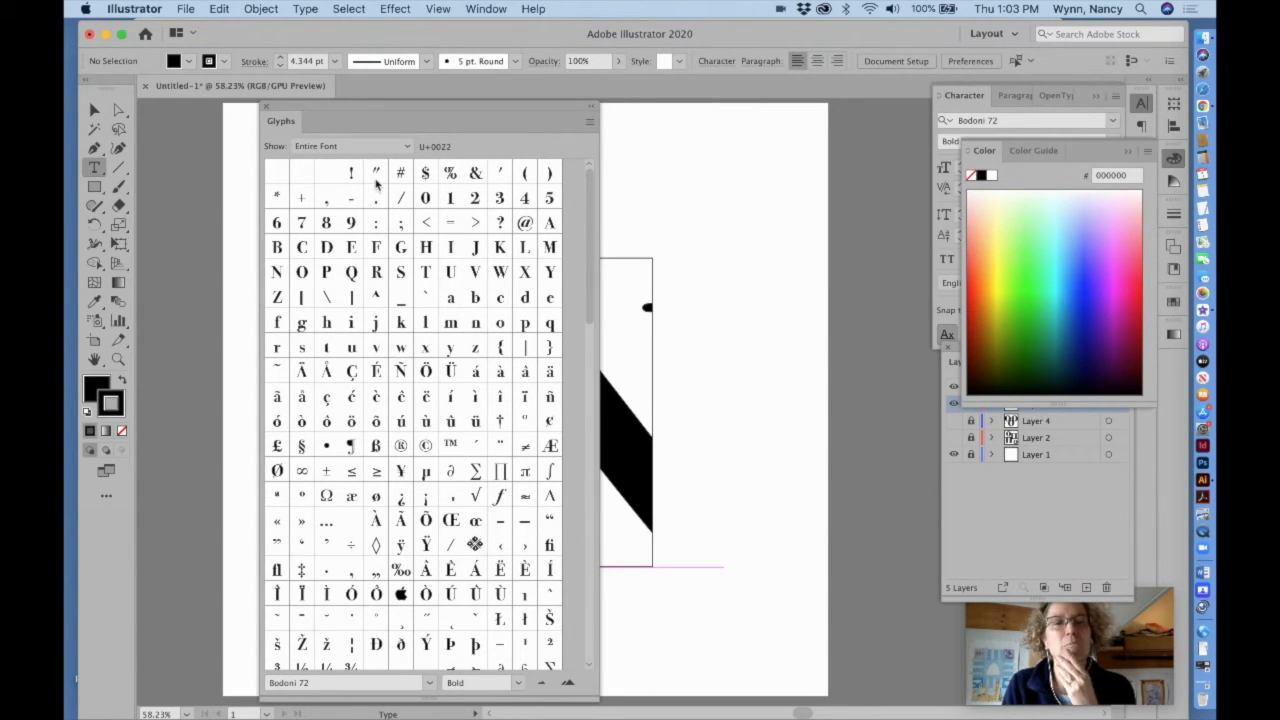
- Move the glyph set off the N and add a 72 pt text of curly opening and closing quotation marks above the N
{"action": "left_click_drag", "start_coordinate": [308, 110], "coordinate": [712, 103]}
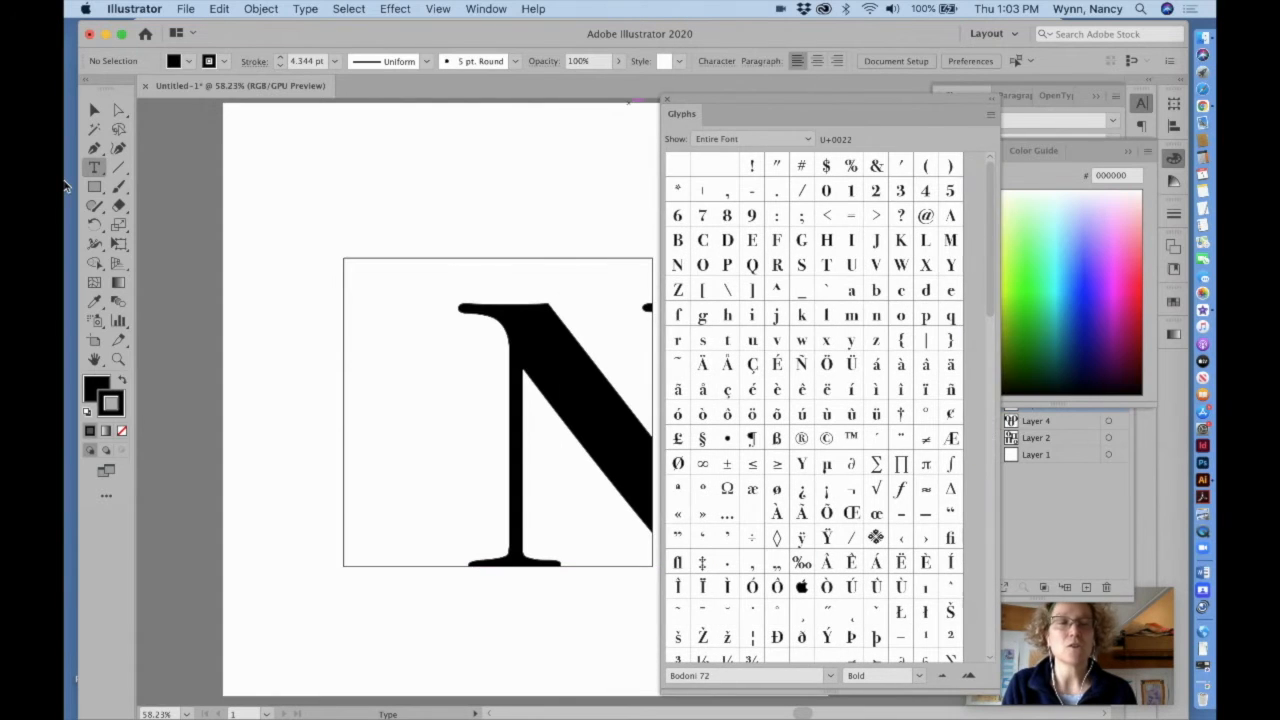
{"action": "left_click", "coordinate": [391, 296]}
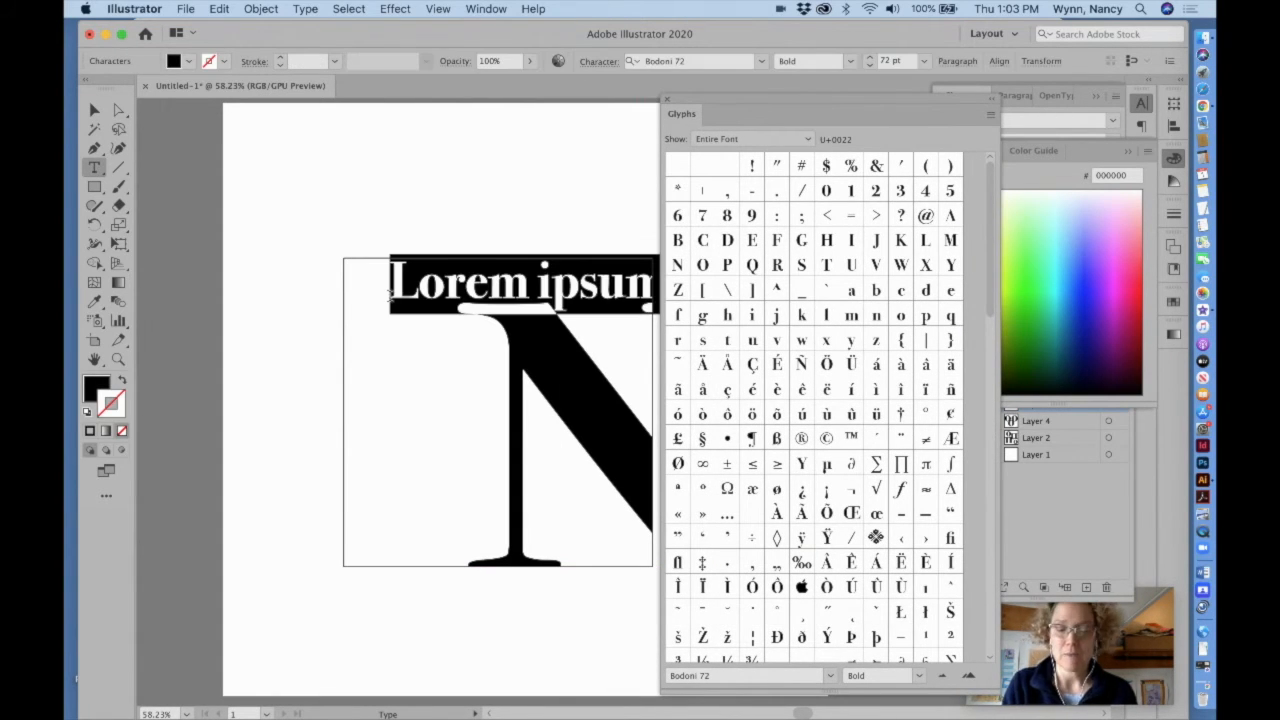
{"action": "type", "text": "“"}
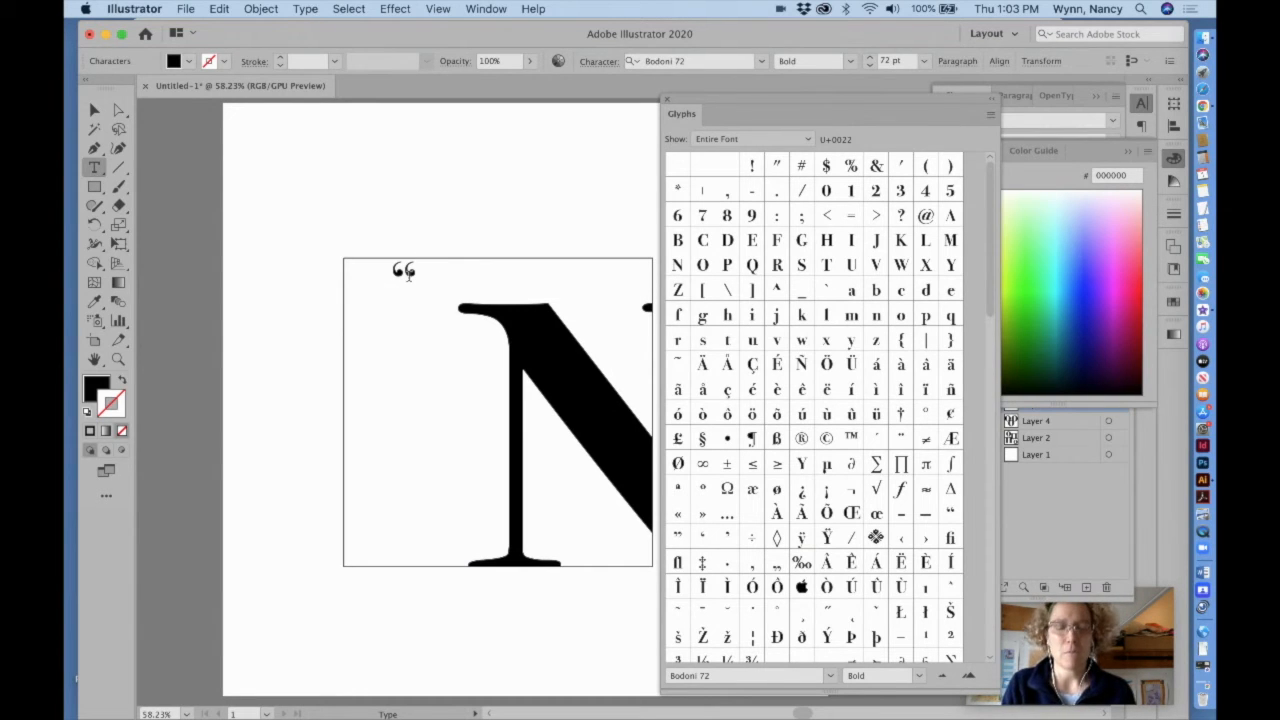
{"action": "type", "text": " ”"}
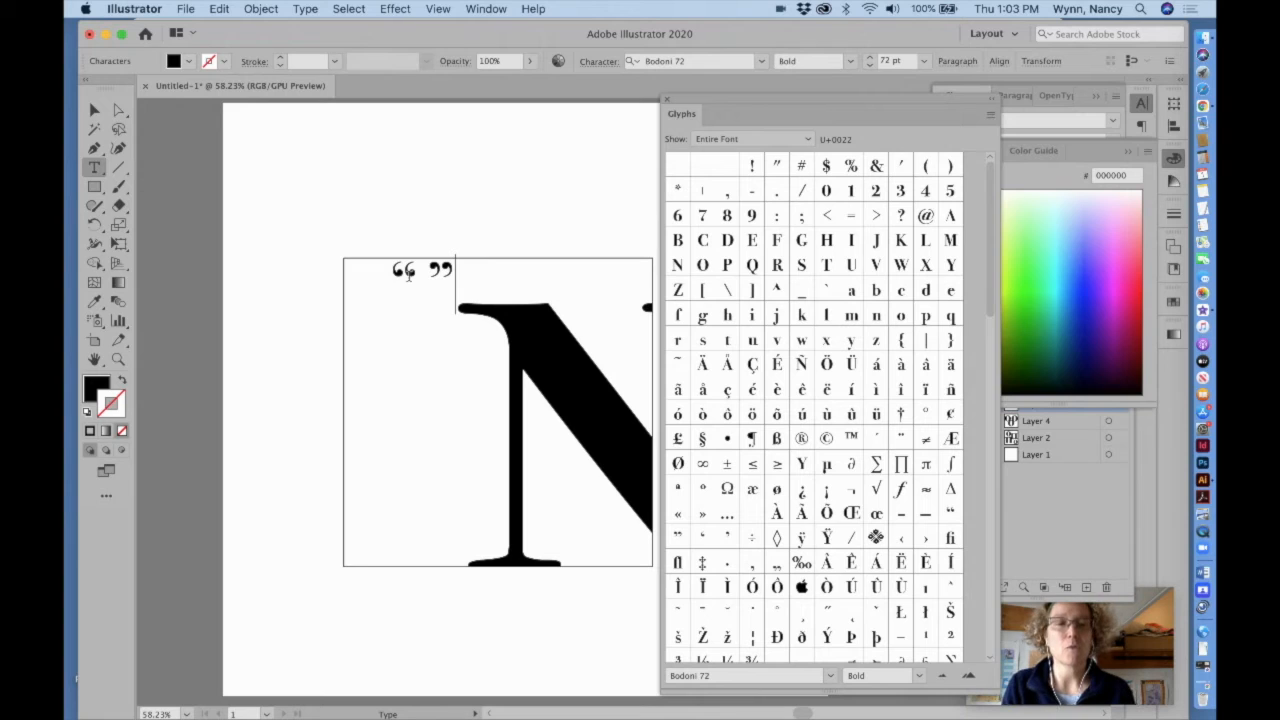
{"action": "key", "text": "Escape"}
{"action": "left_click", "coordinate": [93, 110]}
{"action": "left_click", "coordinate": [197, 221]}
- Add a separate text left of the N's stem and insert the straight double-quote glyph in it
{"action": "left_click", "coordinate": [94, 167]}
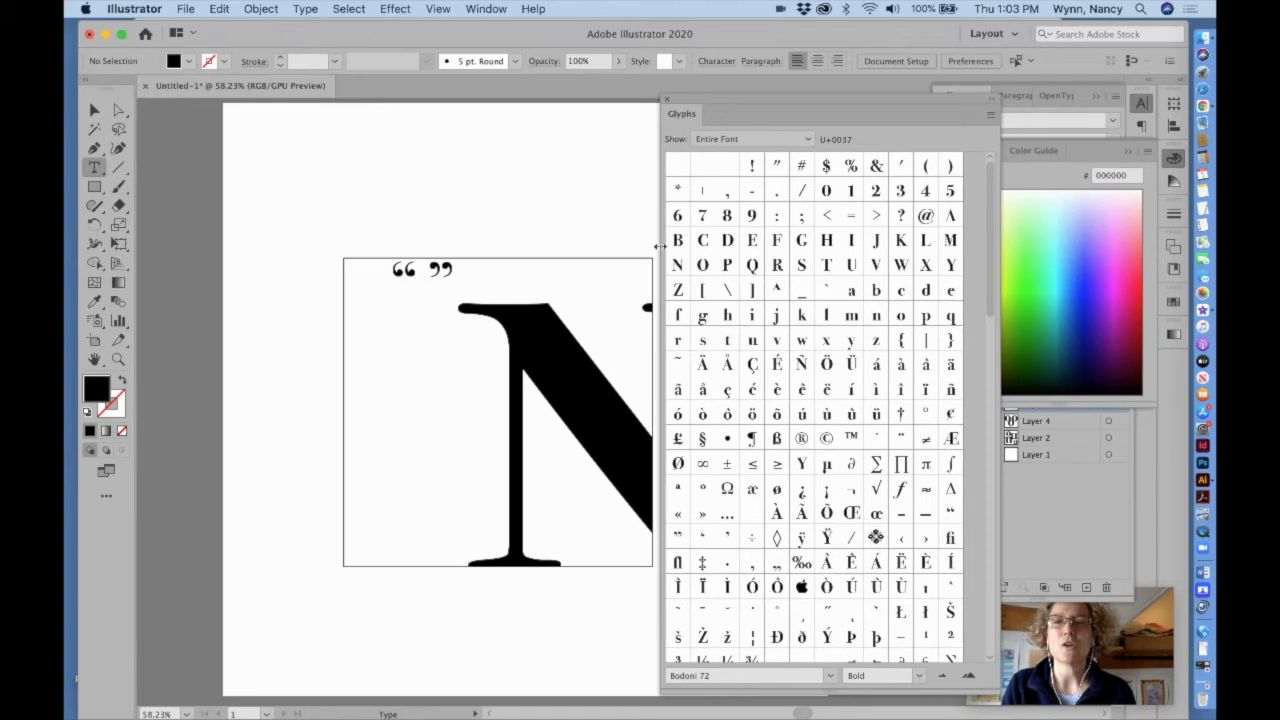
{"action": "left_click", "coordinate": [368, 412]}
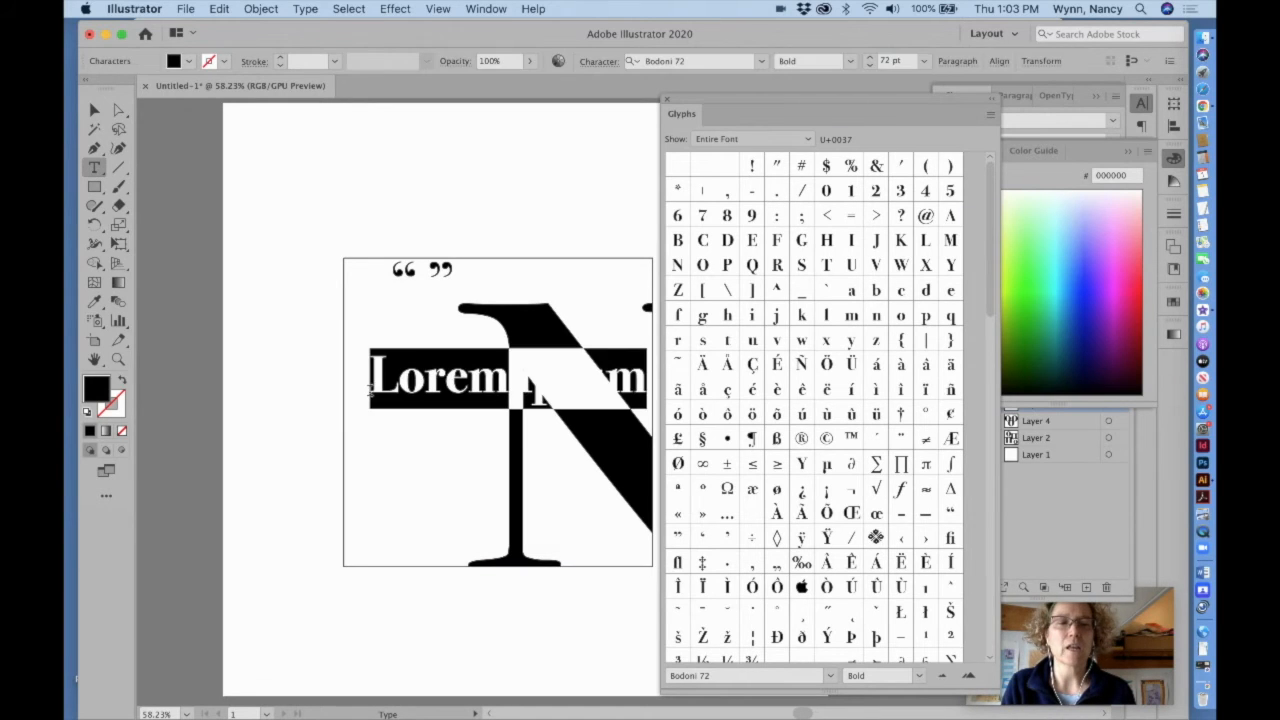
{"action": "double_click", "coordinate": [777, 168]}
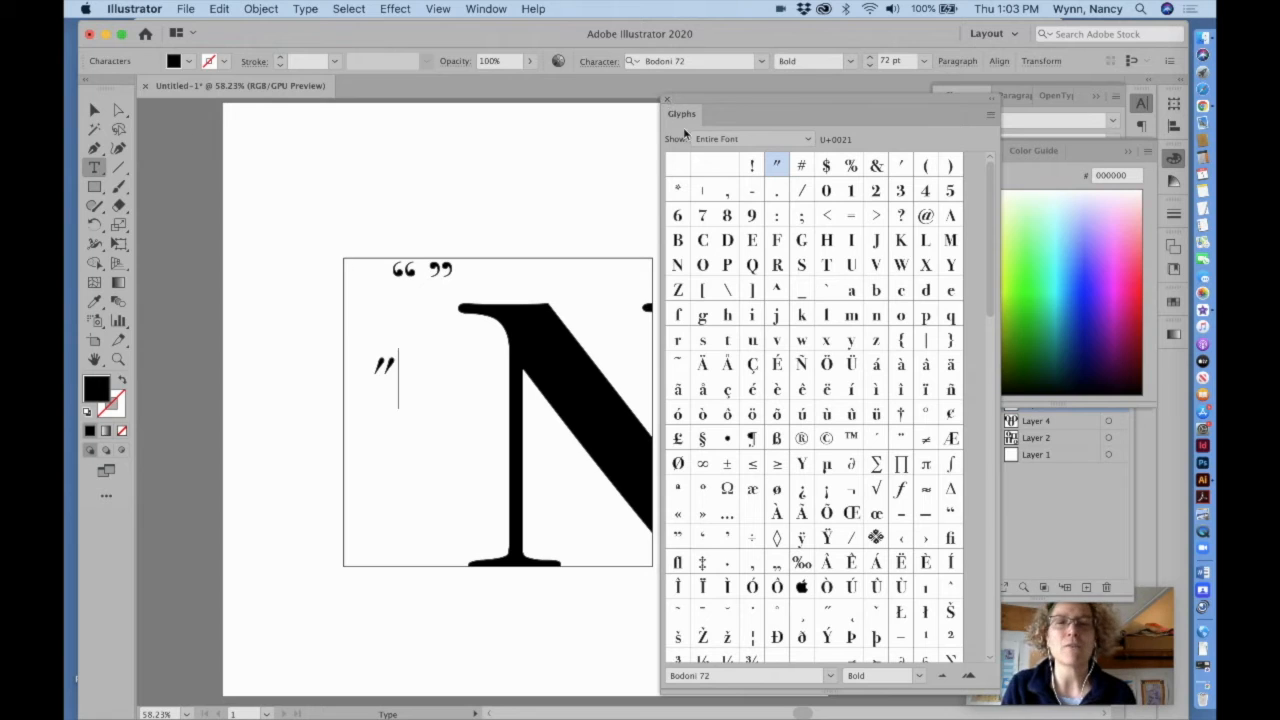
- Close the glyph set and delete the straight double-quote text
{"action": "left_click", "coordinate": [668, 101]}
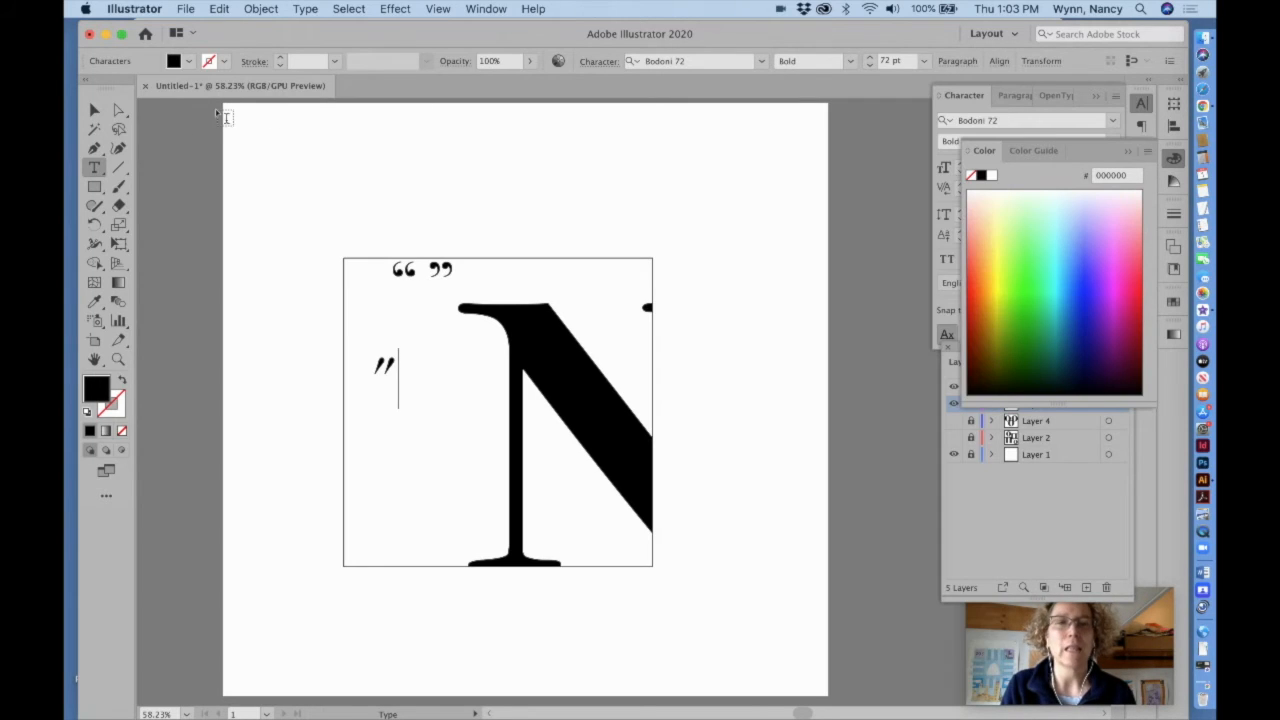
{"action": "left_click", "coordinate": [93, 111]}
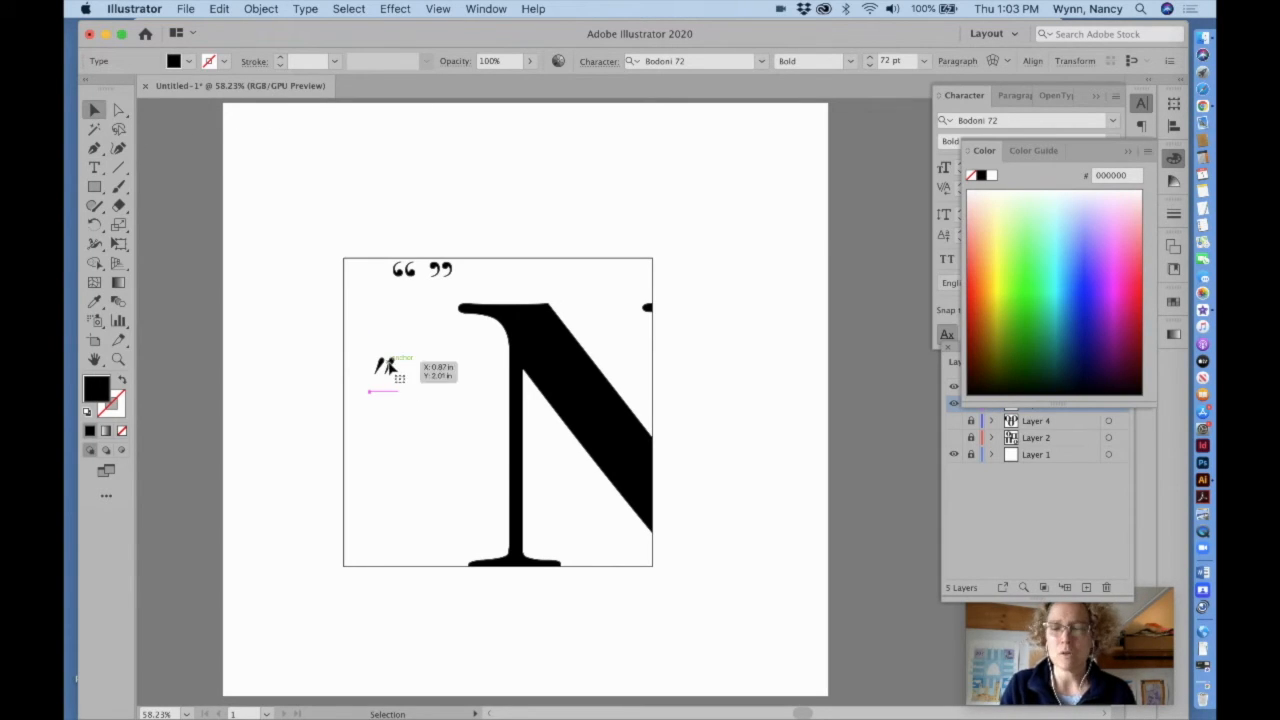
{"action": "key", "text": "Delete"}
- Move the curly quotation marks to the base of the N, just above the serif and right of the stem
{"action": "left_click", "coordinate": [404, 272]}
{"action": "left_click_drag", "start_coordinate": [410, 276], "coordinate": [405, 411]}
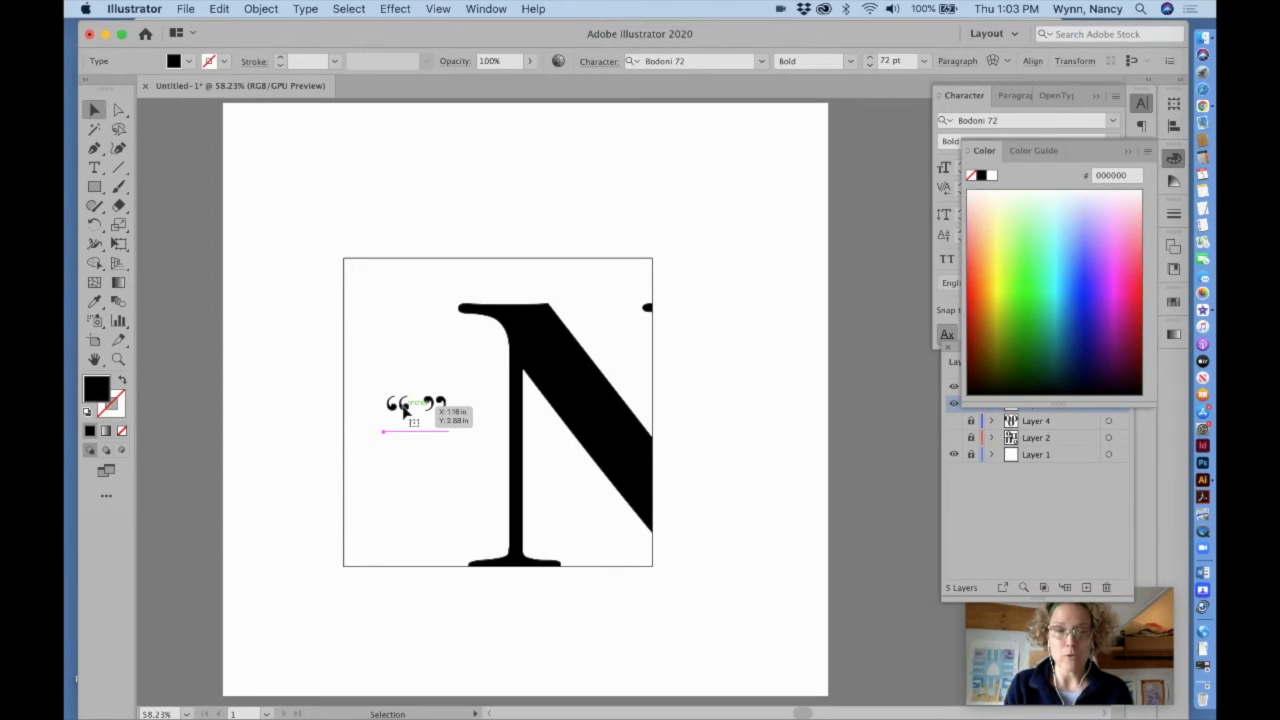
{"action": "left_click_drag", "start_coordinate": [405, 411], "coordinate": [406, 412]}
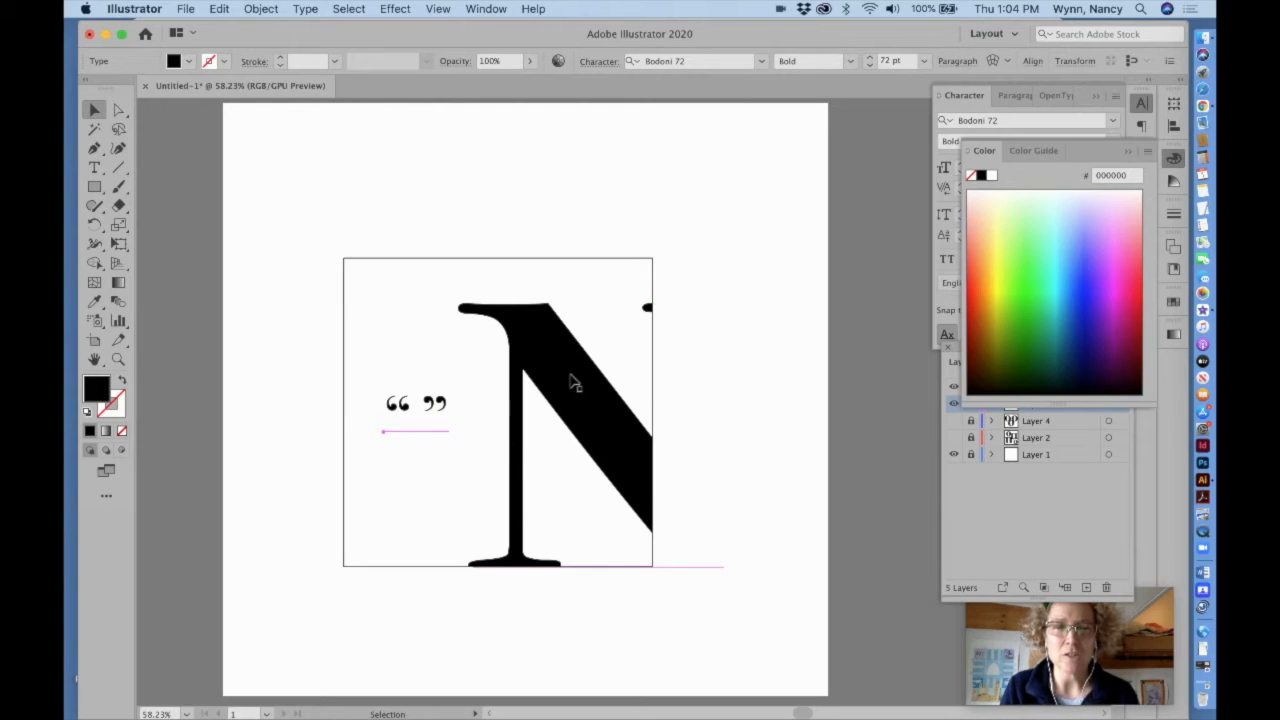
{"action": "left_click_drag", "start_coordinate": [442, 403], "coordinate": [440, 402]}
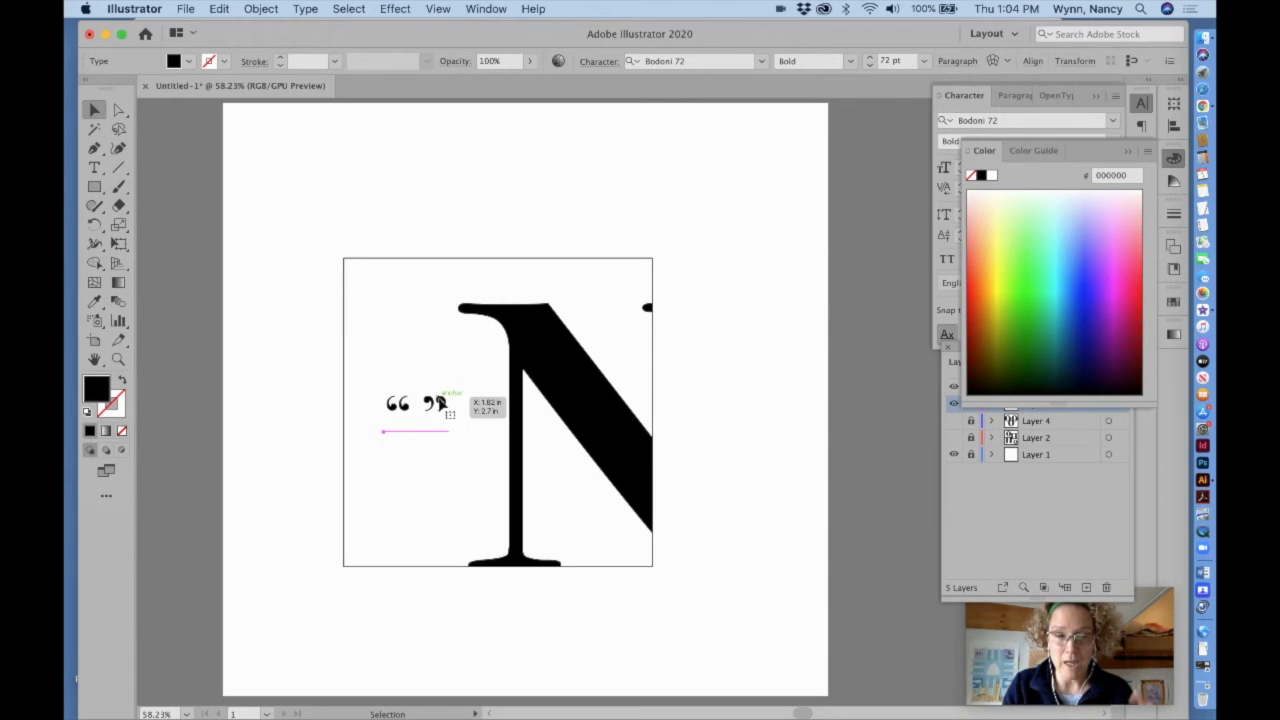
{"action": "left_click_drag", "start_coordinate": [440, 403], "coordinate": [585, 536]}
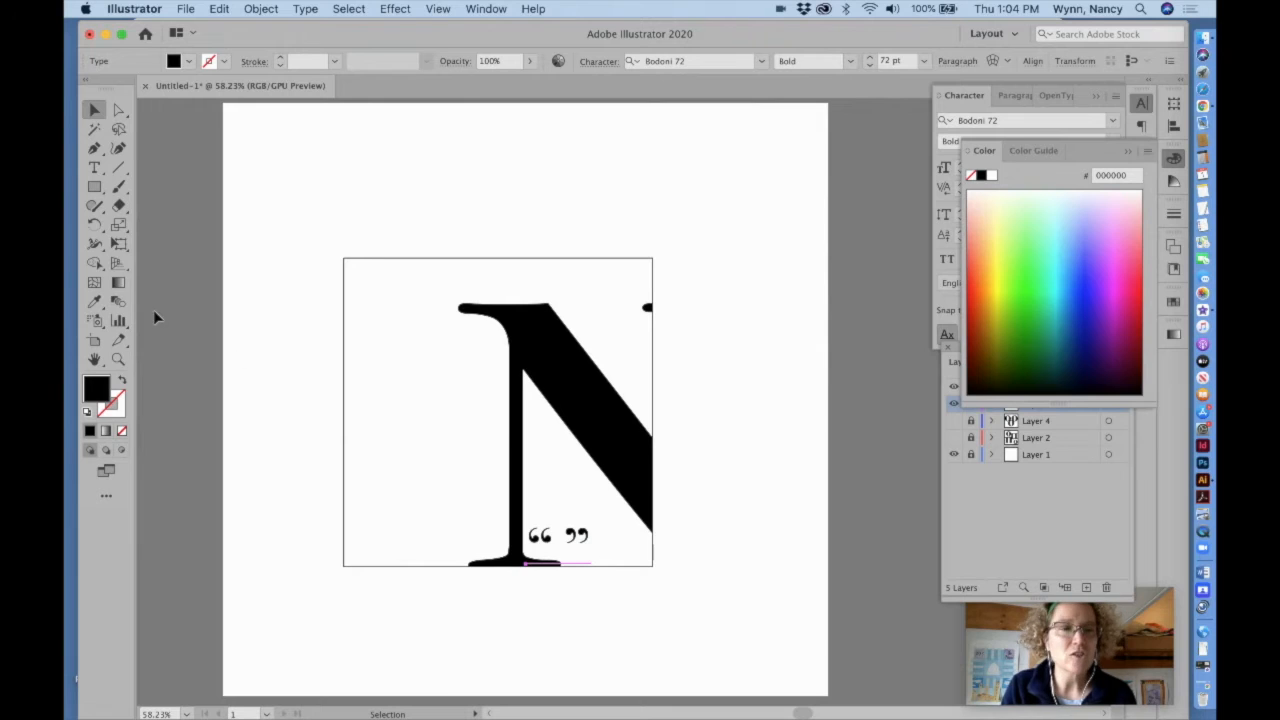
- Scale the curly quotation marks at the base of the N down to about 53 pt
{"action": "left_click", "coordinate": [118, 244]}
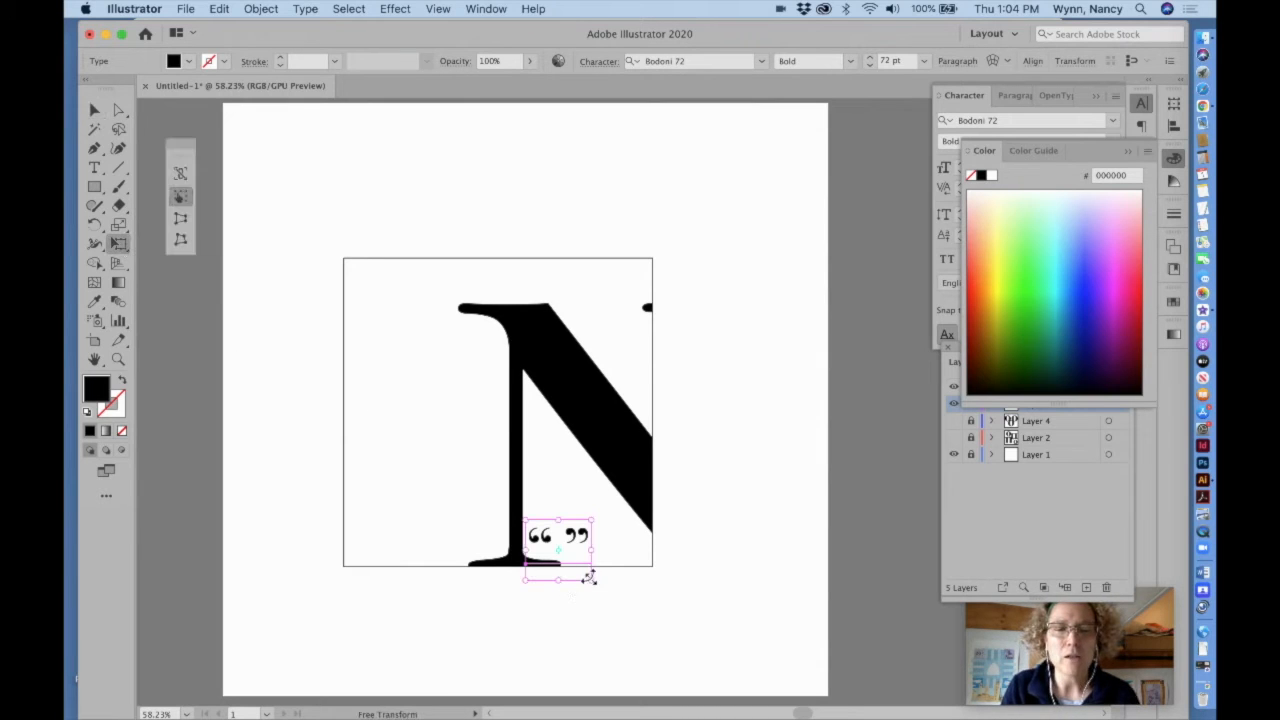
{"action": "left_click_drag", "start_coordinate": [586, 577], "coordinate": [571, 566]}
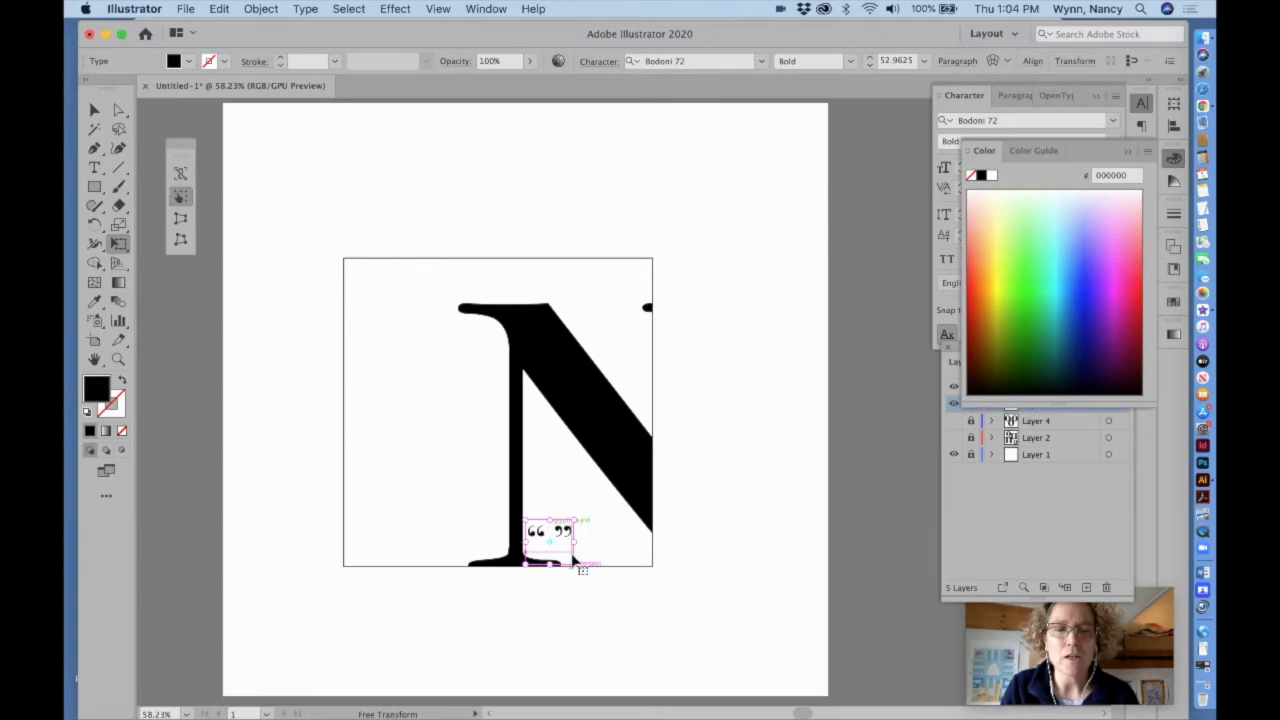
{"action": "left_click", "coordinate": [94, 109]}
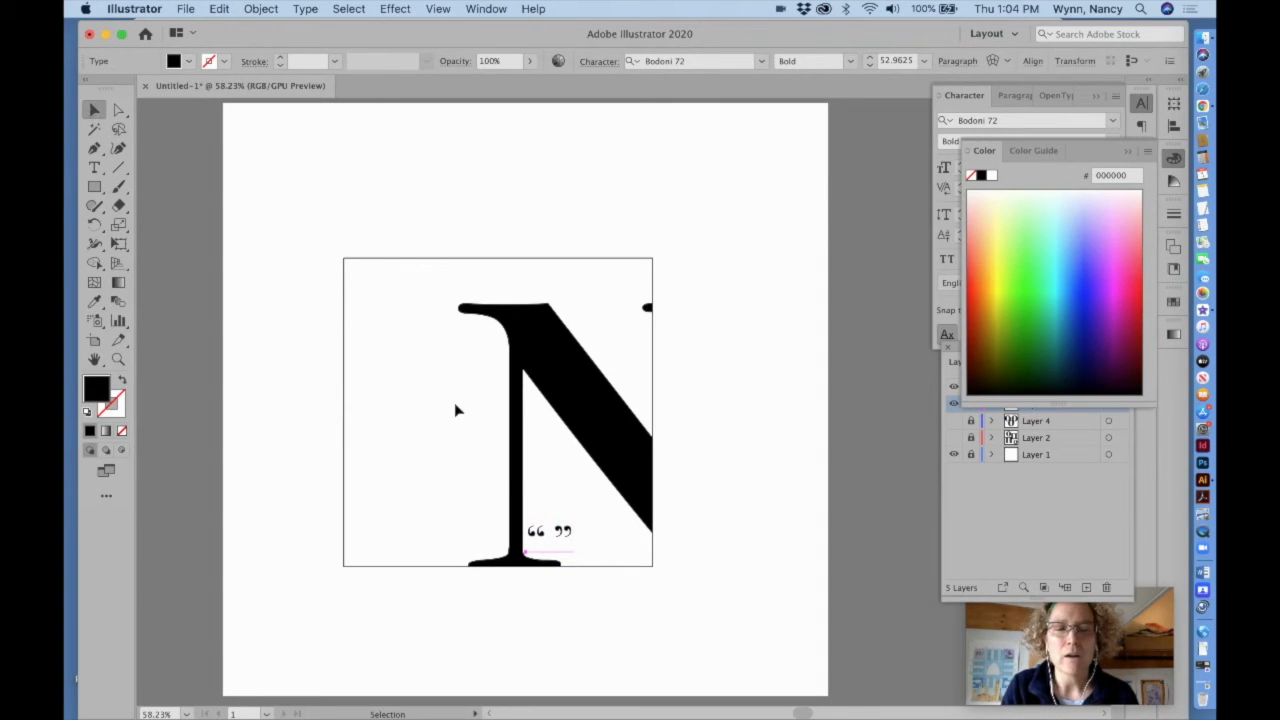
- Nudge the curly quotation marks slightly away from the N's stem and a little down toward the serif
{"action": "key", "text": "Right"}
{"action": "key", "text": "Right"}
{"action": "key", "text": "Right"}
{"action": "key", "text": "Right"}
{"action": "key", "text": "Right"}
{"action": "key", "text": "Right"}
{"action": "key", "text": "Right"}
{"action": "key", "text": "Right"}
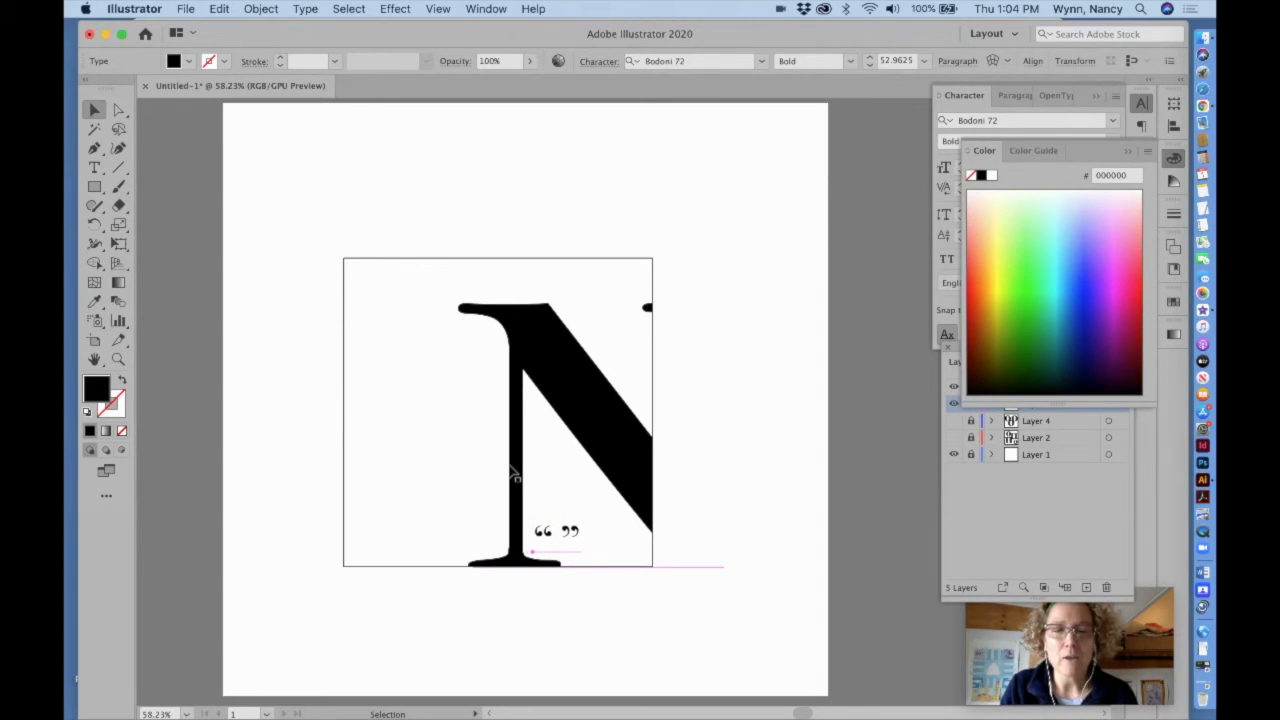
{"action": "key", "text": "Down"}
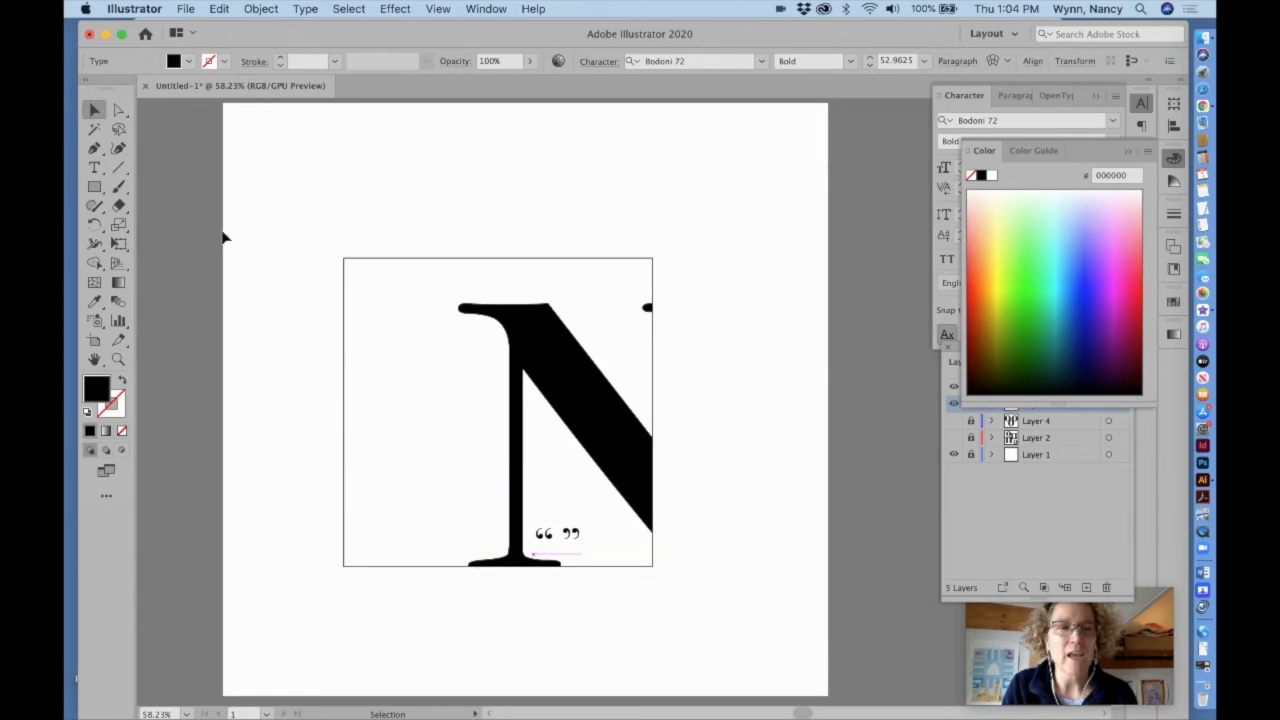
- Fill the curly quotation marks with the CMYK Magenta swatch
{"action": "left_click", "coordinate": [1127, 151]}
{"action": "left_click", "coordinate": [1174, 303]}
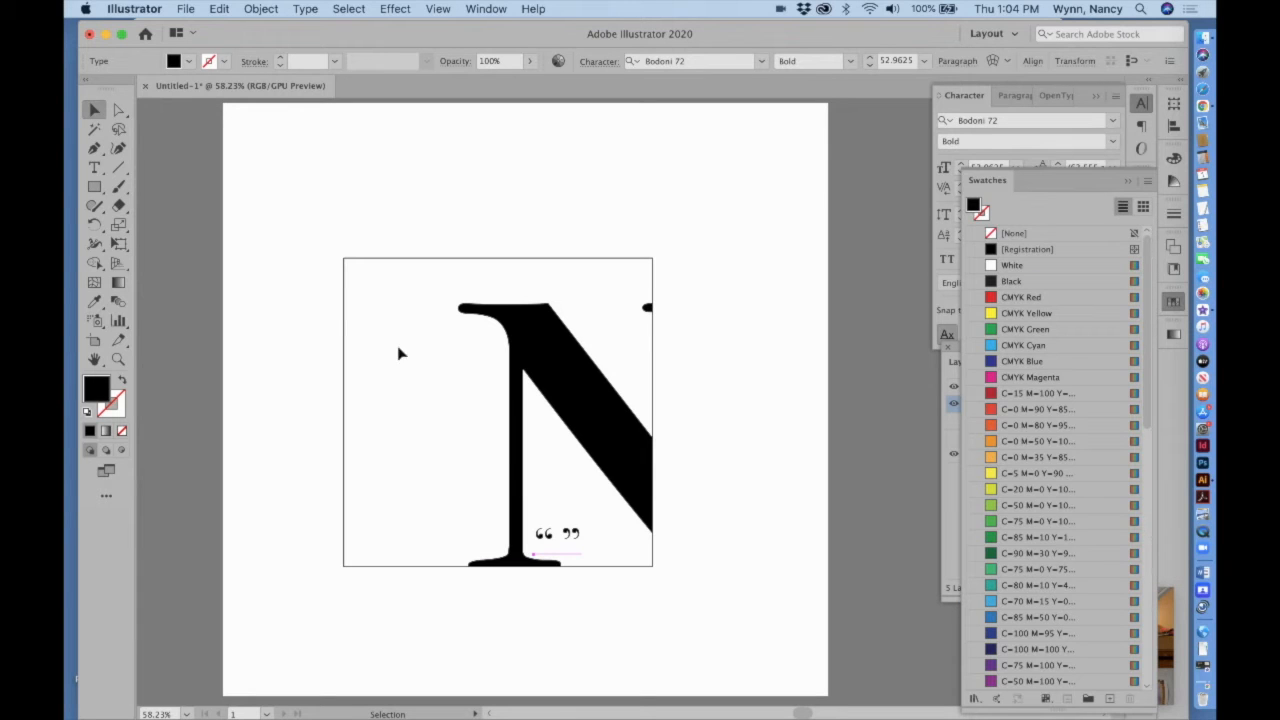
{"action": "left_click", "coordinate": [95, 168]}
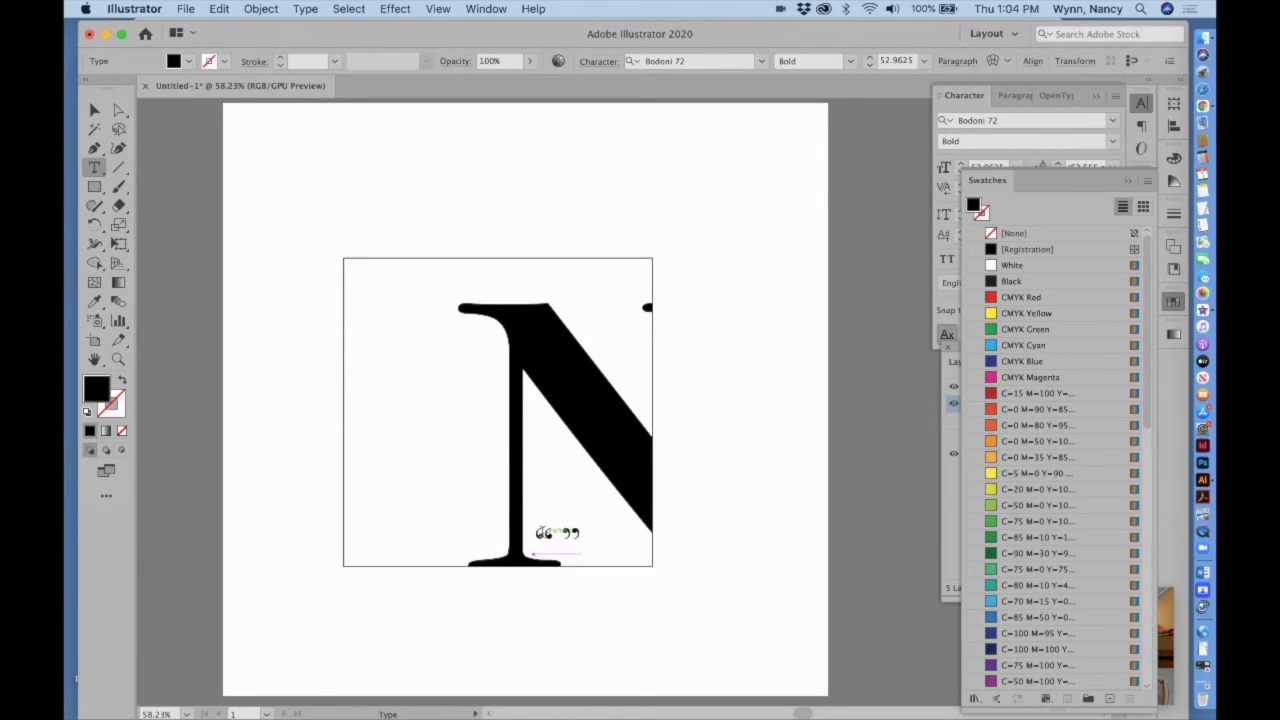
{"action": "left_click_drag", "start_coordinate": [536, 531], "coordinate": [582, 533]}
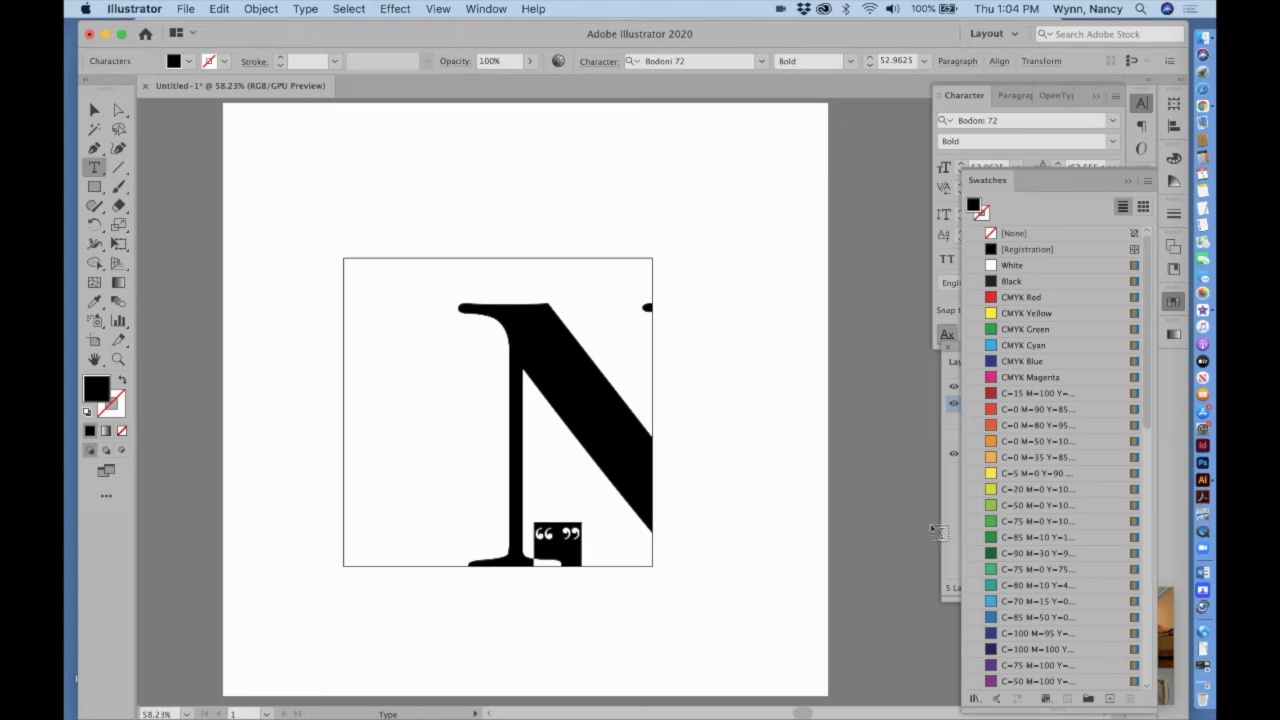
{"action": "left_click", "coordinate": [993, 380]}
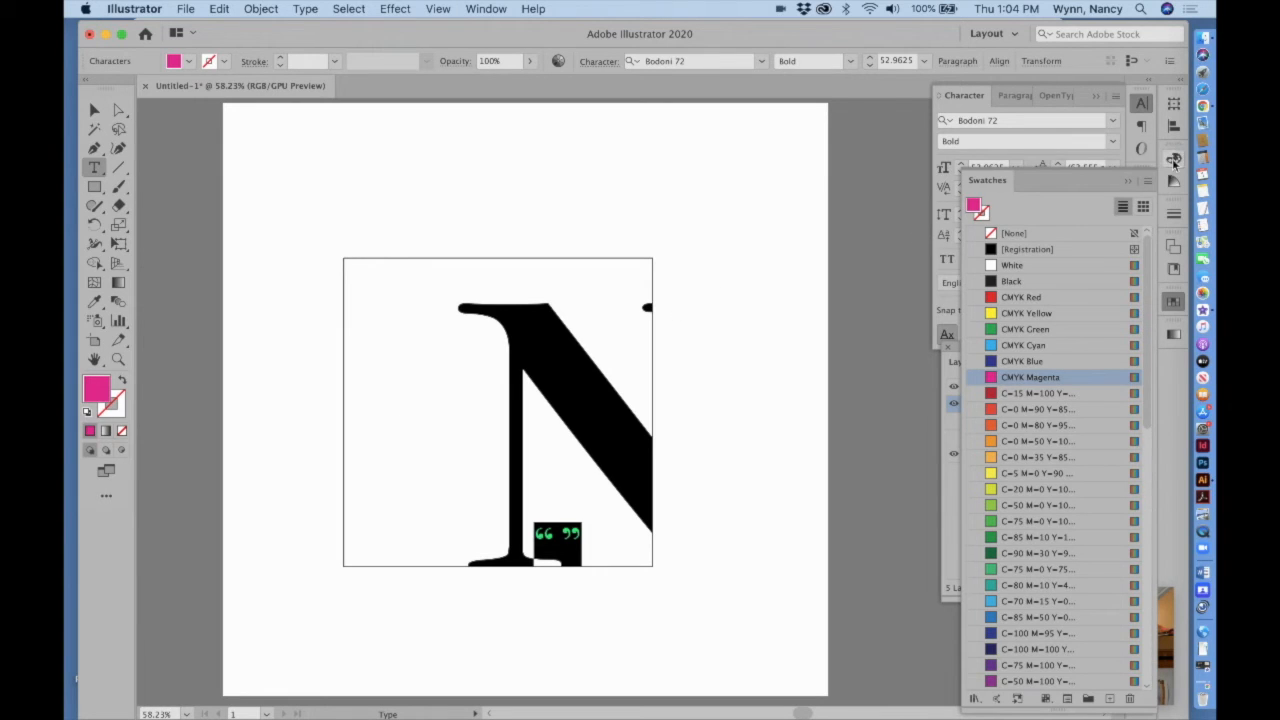
- Recolor the quotation marks with the lightest magenta tint from the color guide and deselect them
{"action": "left_click", "coordinate": [1174, 158]}
{"action": "left_click", "coordinate": [1172, 185]}
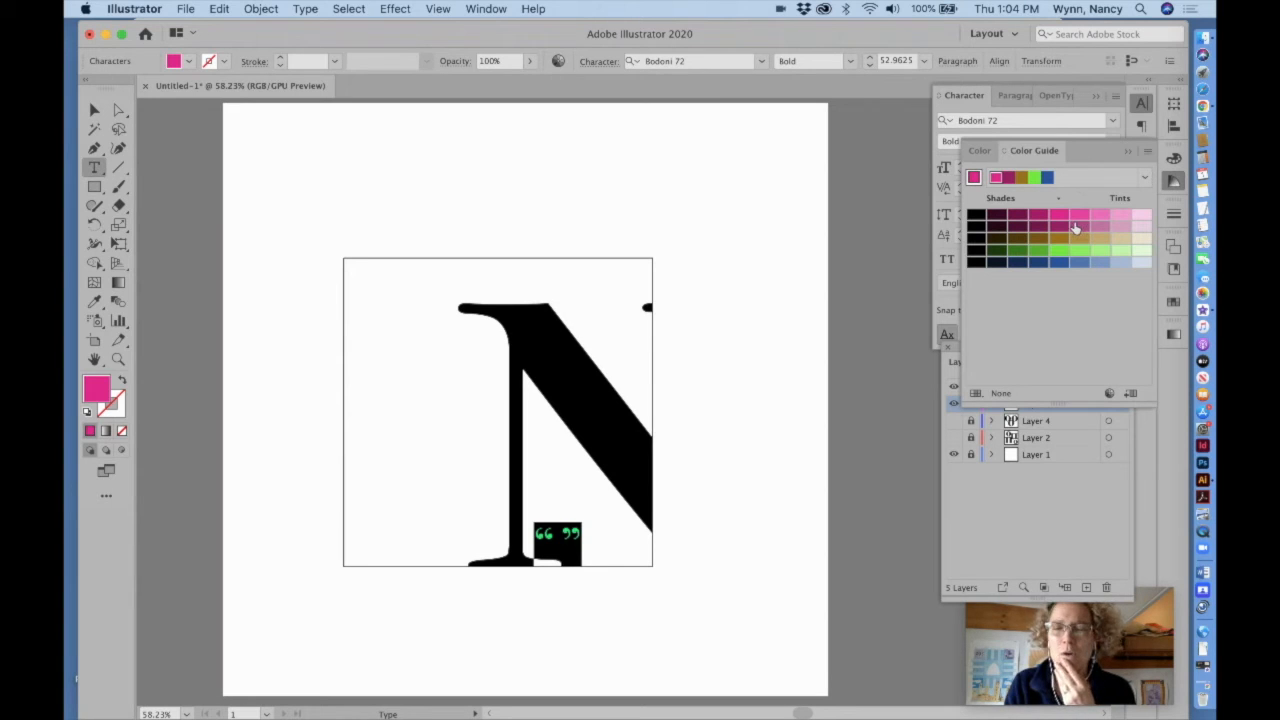
{"action": "left_click", "coordinate": [1142, 217]}
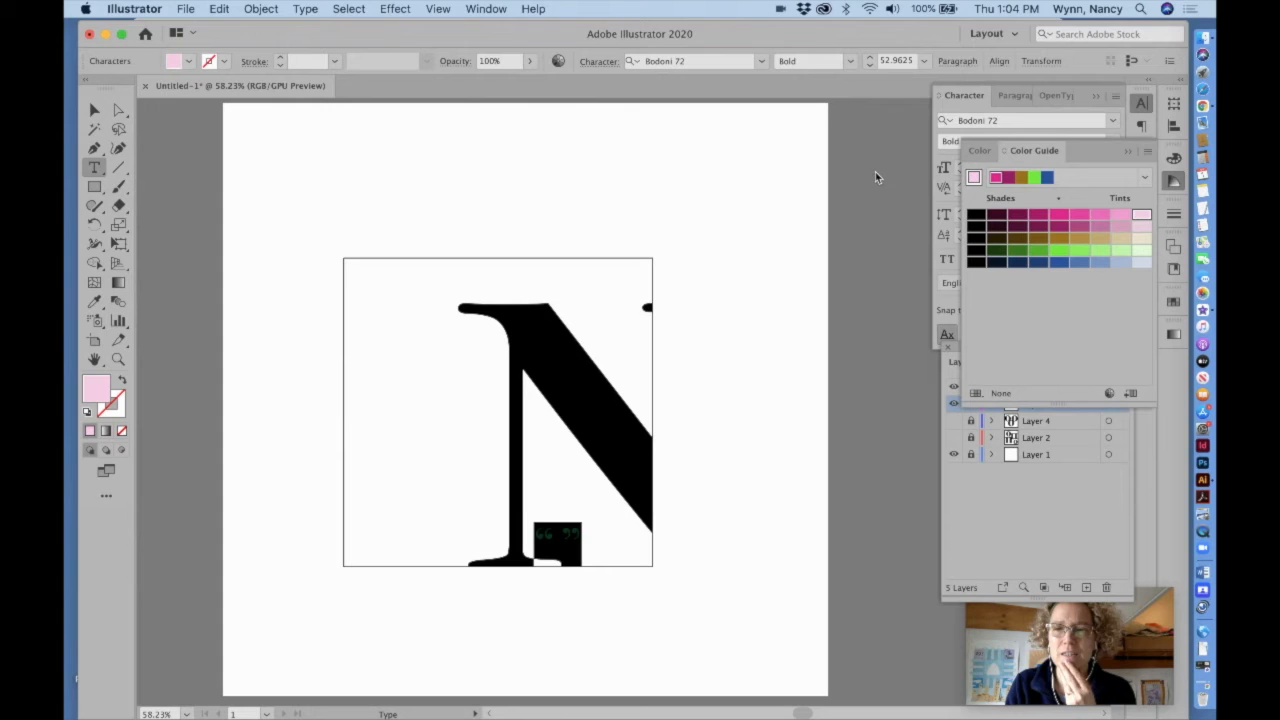
{"action": "left_click", "coordinate": [94, 109]}
{"action": "left_click", "coordinate": [201, 230]}
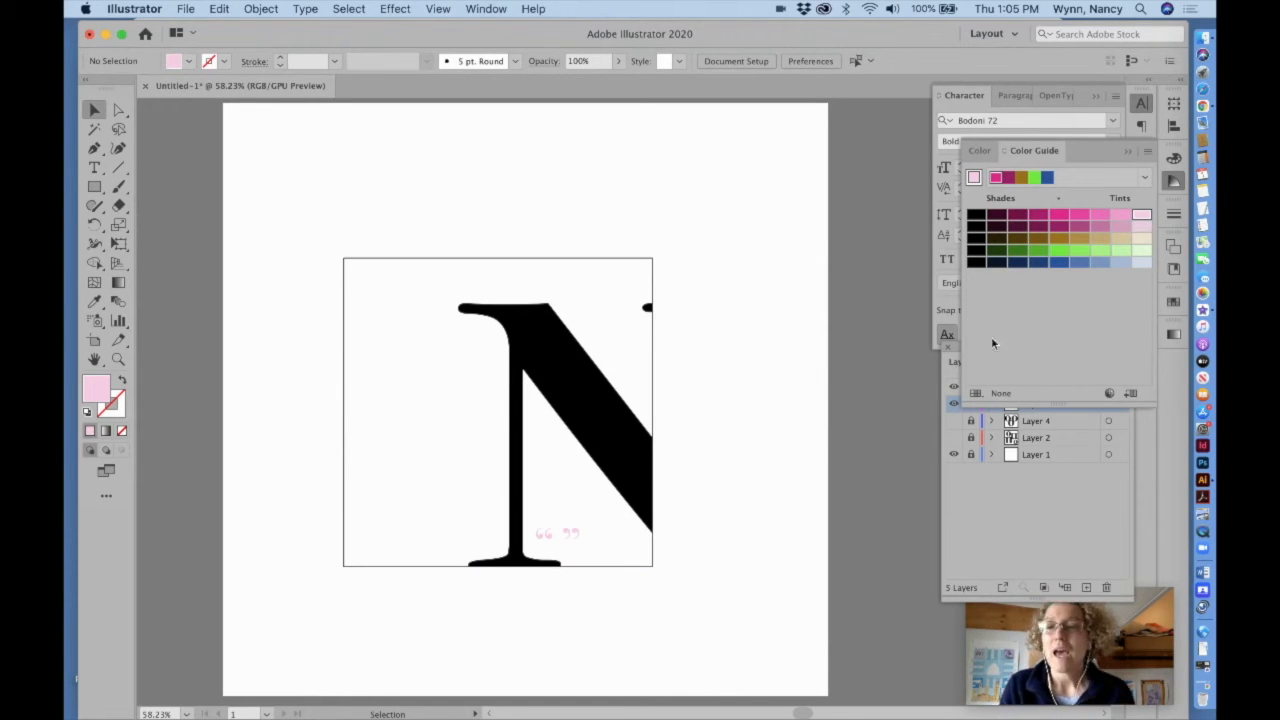
- Add a new layer above Layer 5, and lock and hide Layer 5
{"action": "left_click", "coordinate": [1128, 152]}
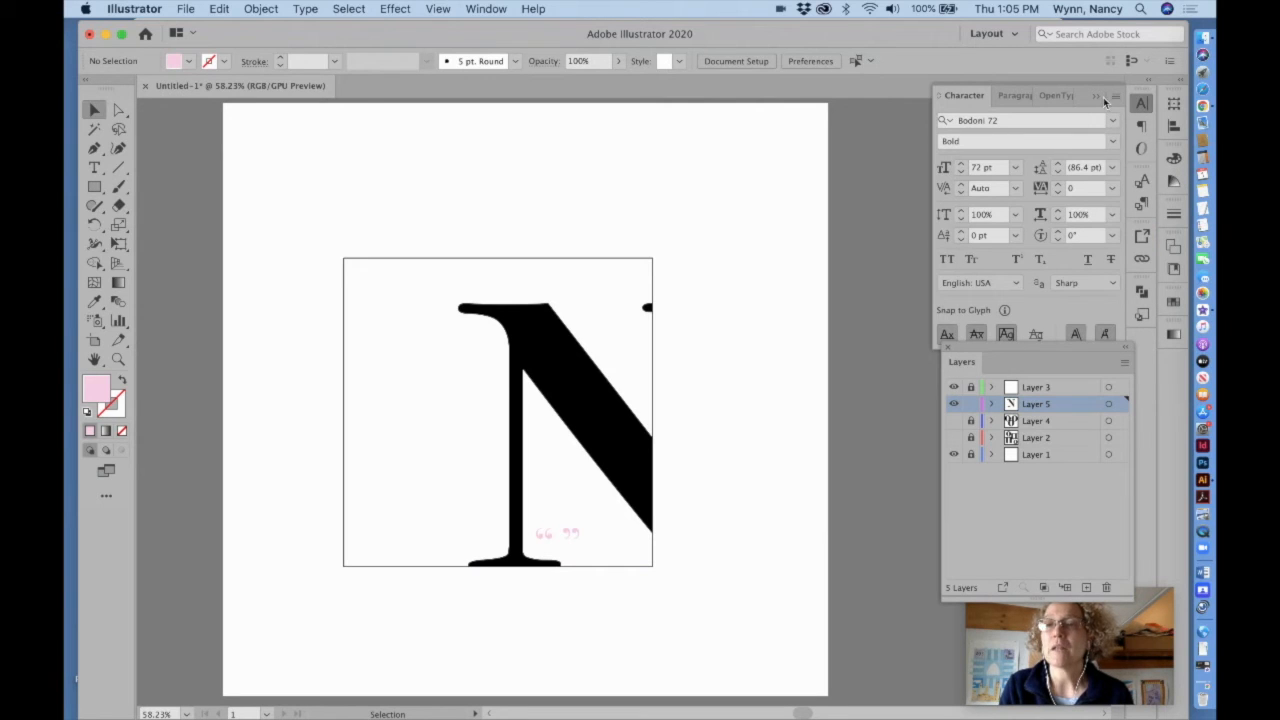
{"action": "left_click", "coordinate": [1097, 96]}
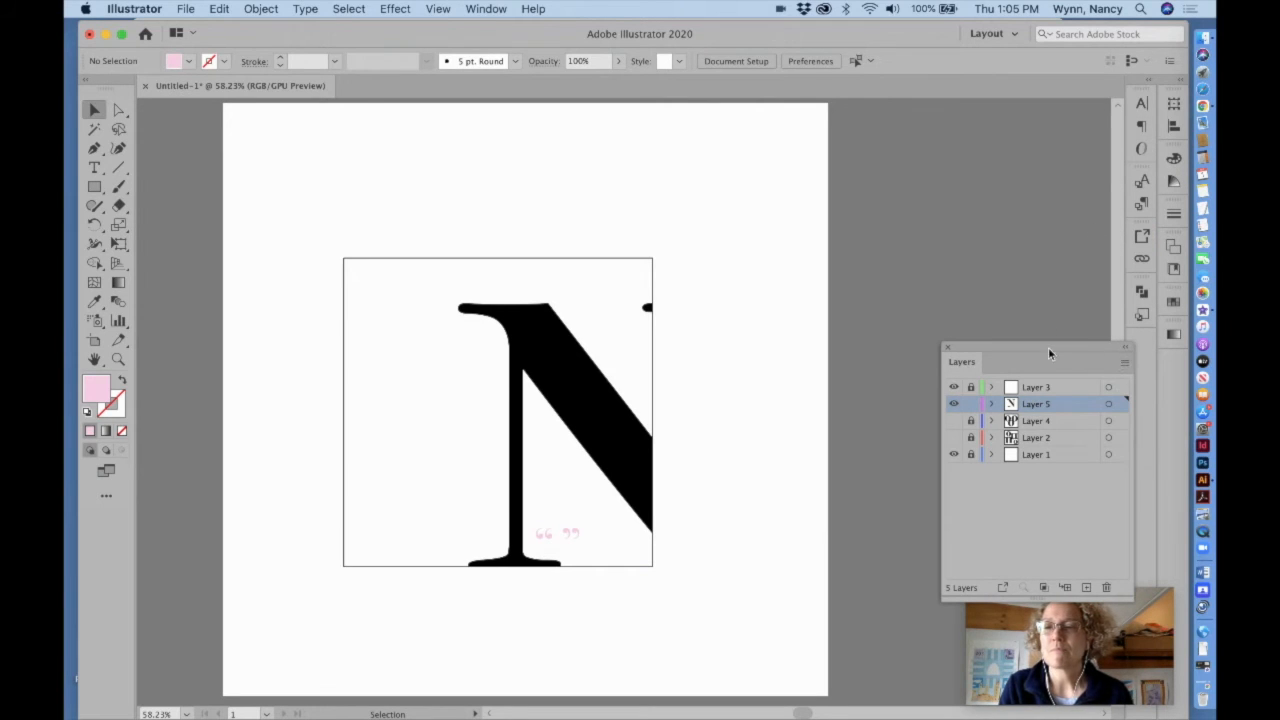
{"action": "left_click_drag", "start_coordinate": [1048, 349], "coordinate": [987, 167]}
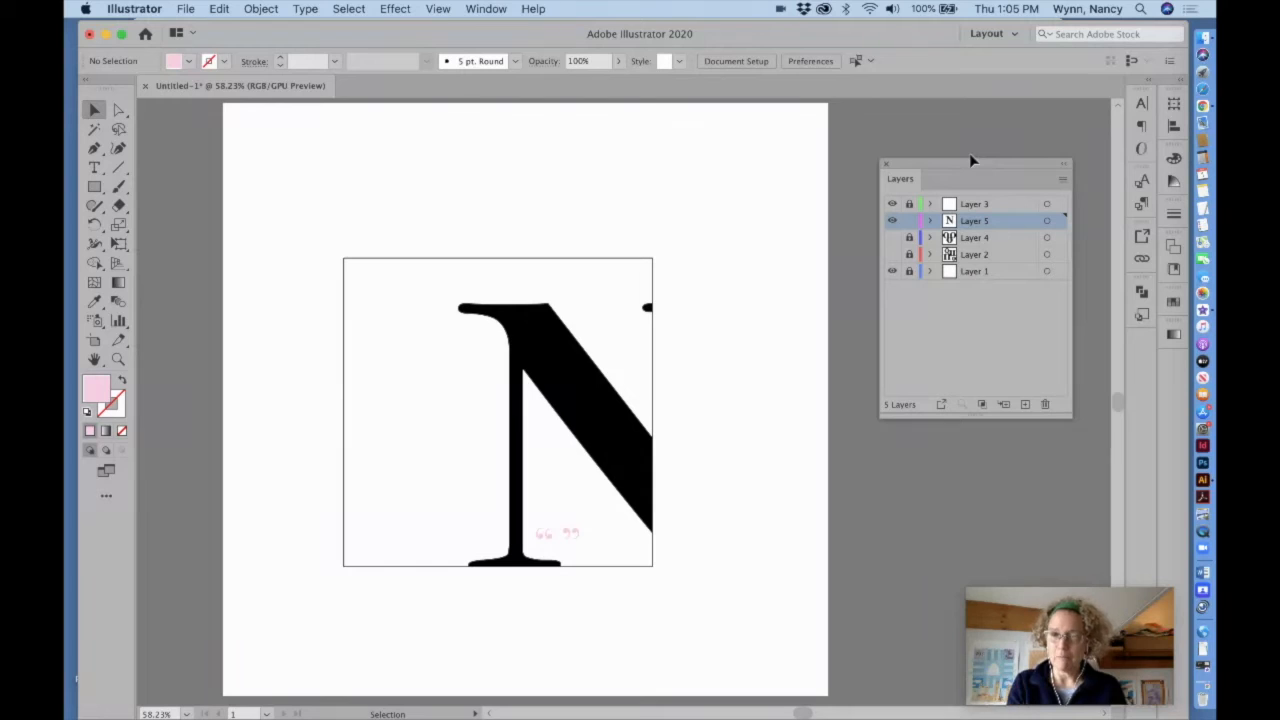
{"action": "left_click", "coordinate": [1025, 405]}
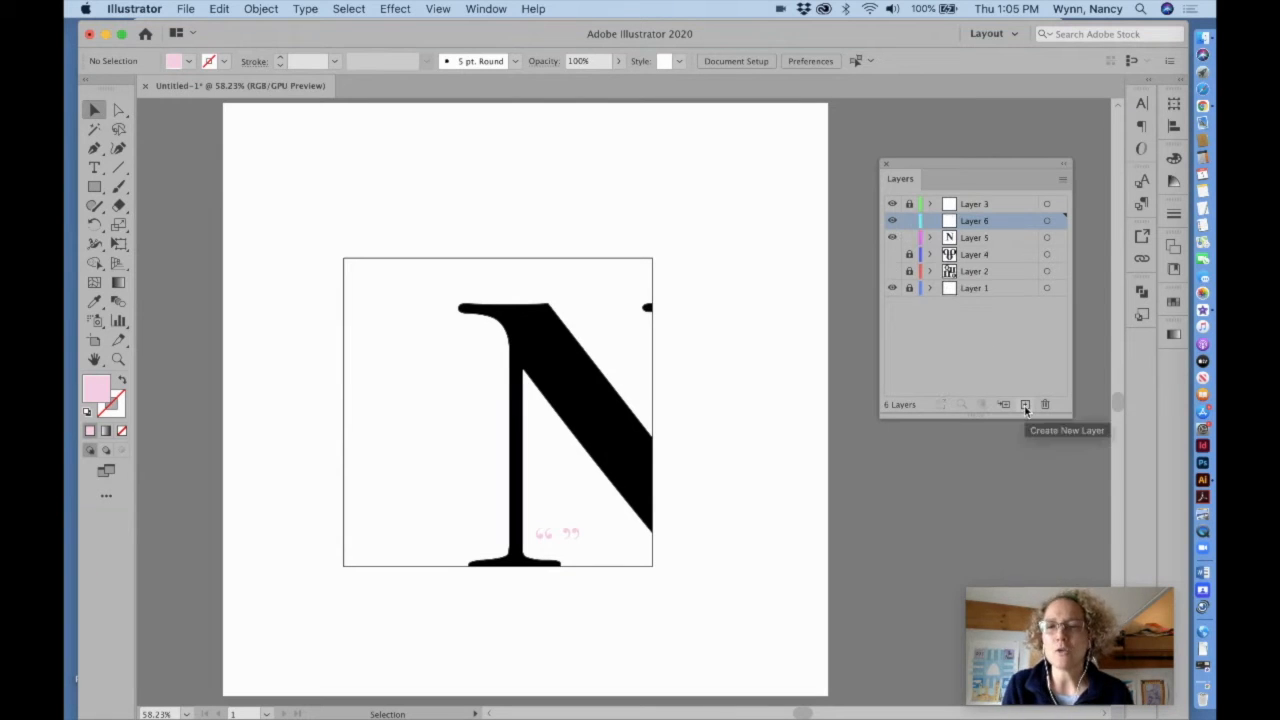
{"action": "left_click", "coordinate": [892, 238]}
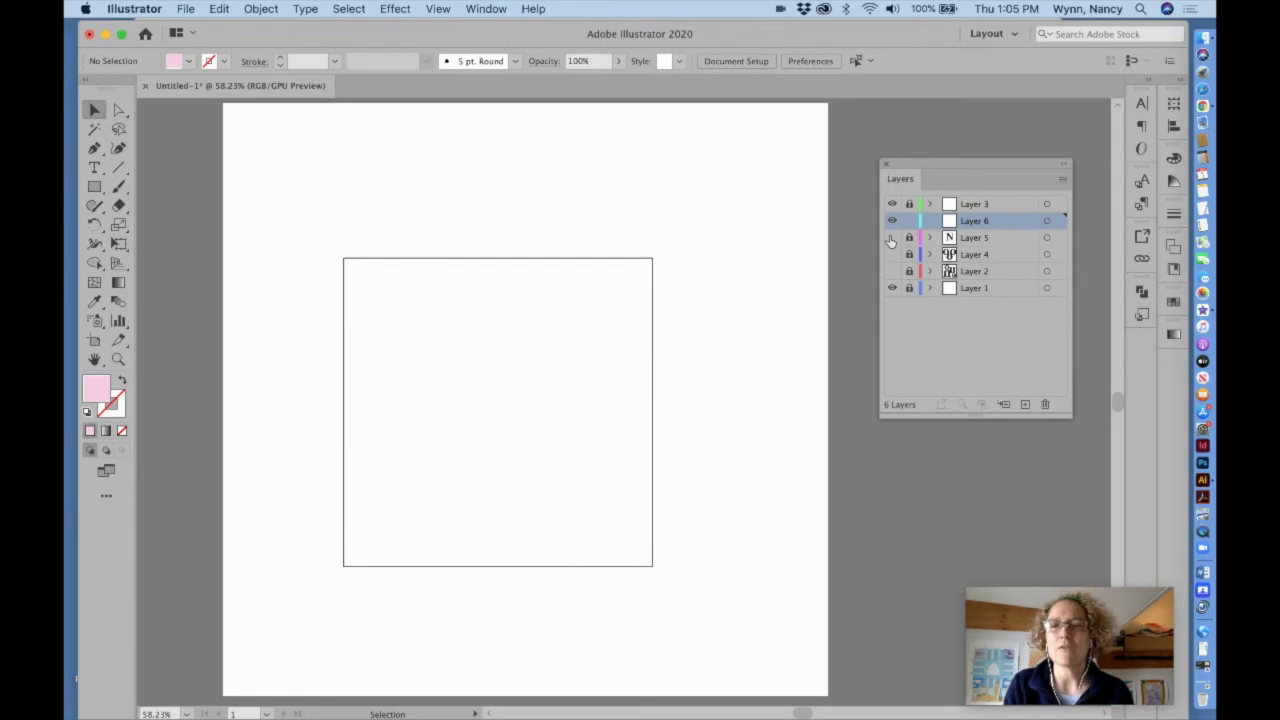
- Rename Layer 5 as Plate 2 and Layer 2 as Plate 1
{"action": "double_click", "coordinate": [974, 238]}
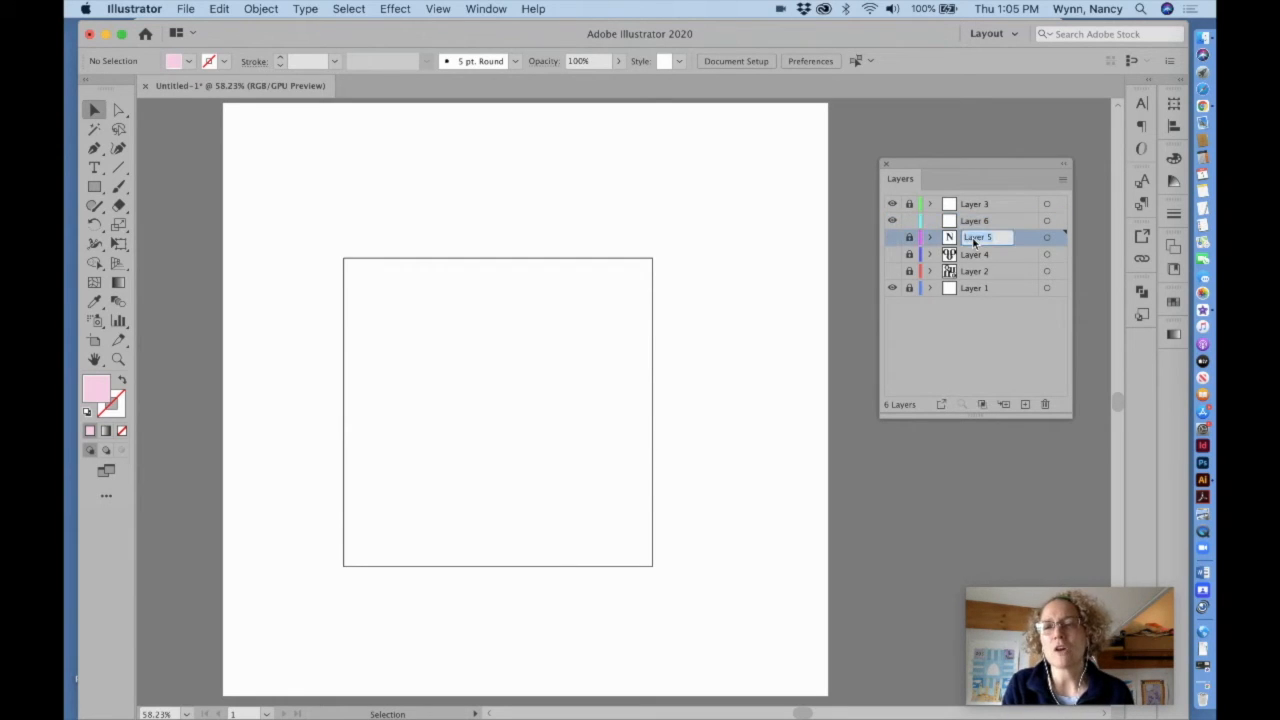
{"action": "type", "text": "Pi"}
{"action": "type", "text": "ate 2"}
{"action": "double_click", "coordinate": [976, 271]}
{"action": "type", "text": "Plate 1"}
{"action": "key", "text": "Return"}
- Rename Layer 4 as Plate 1b
{"action": "left_click", "coordinate": [978, 256]}
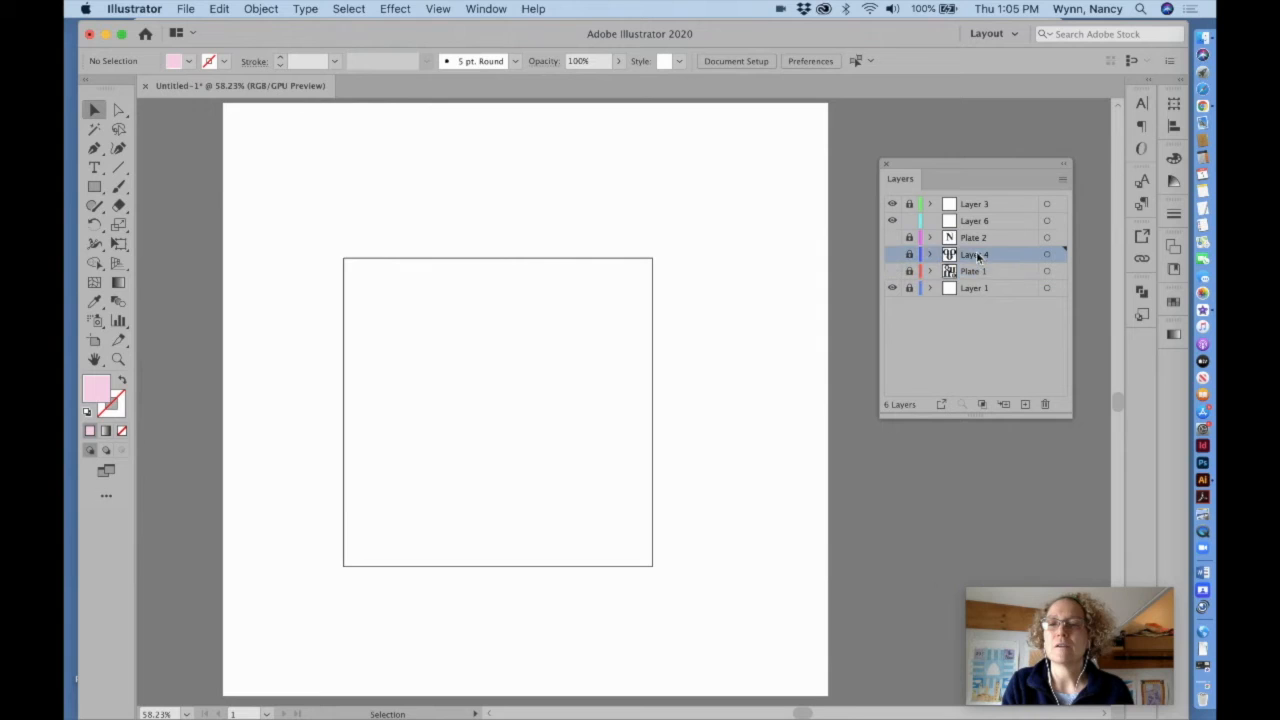
{"action": "double_click", "coordinate": [978, 256]}
{"action": "type", "text": "Pla"}
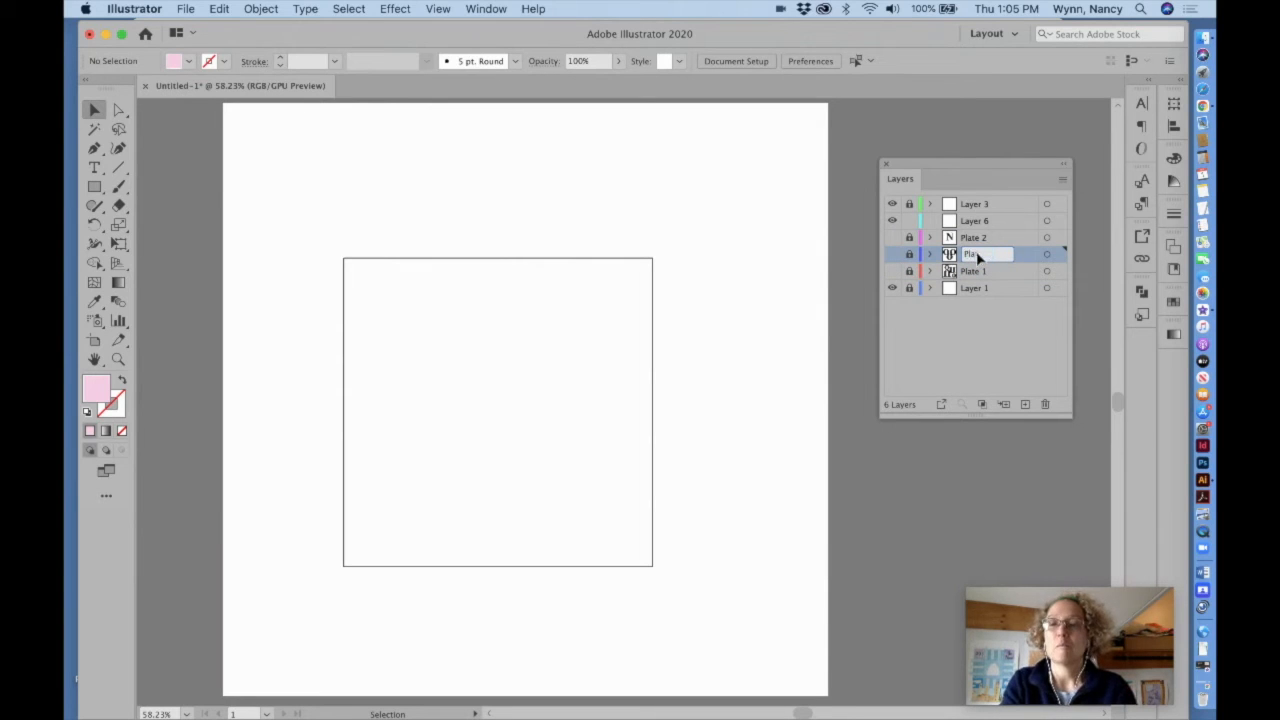
{"action": "type", "text": "te 1b"}
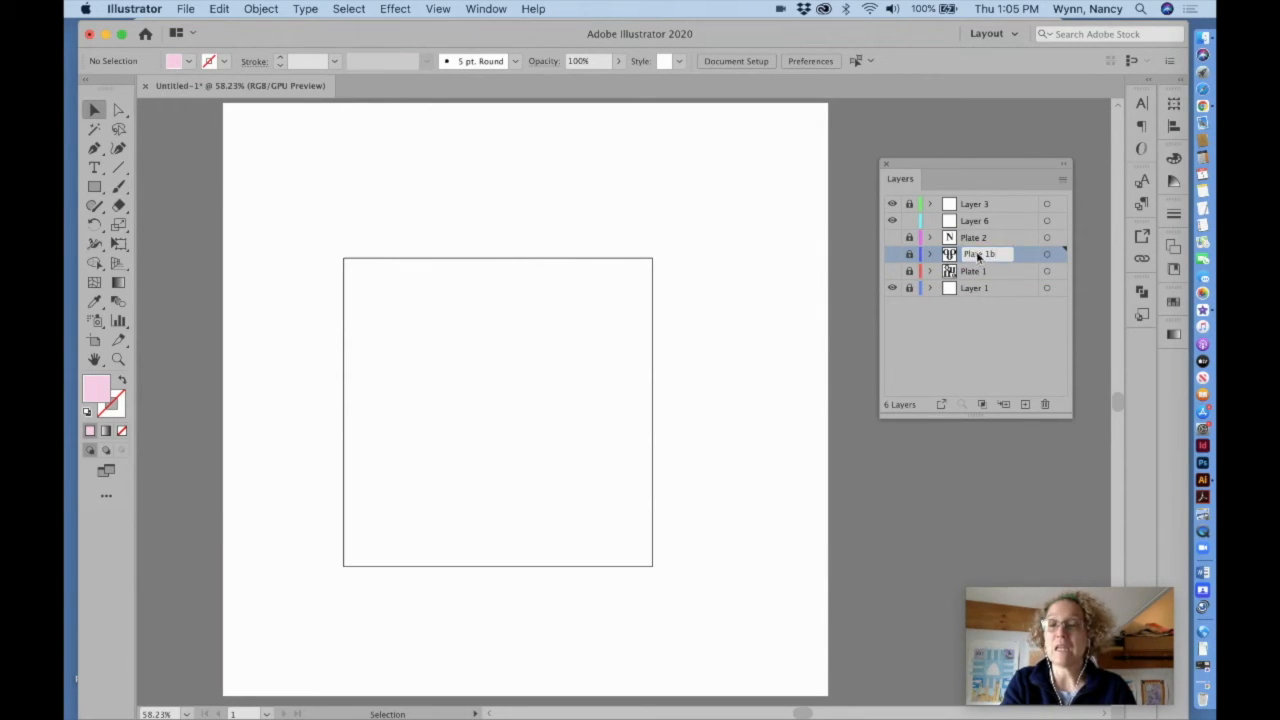
{"action": "key", "text": "Return"}
- Rename the empty Layer 6 as Plate 3
{"action": "left_click", "coordinate": [979, 223]}
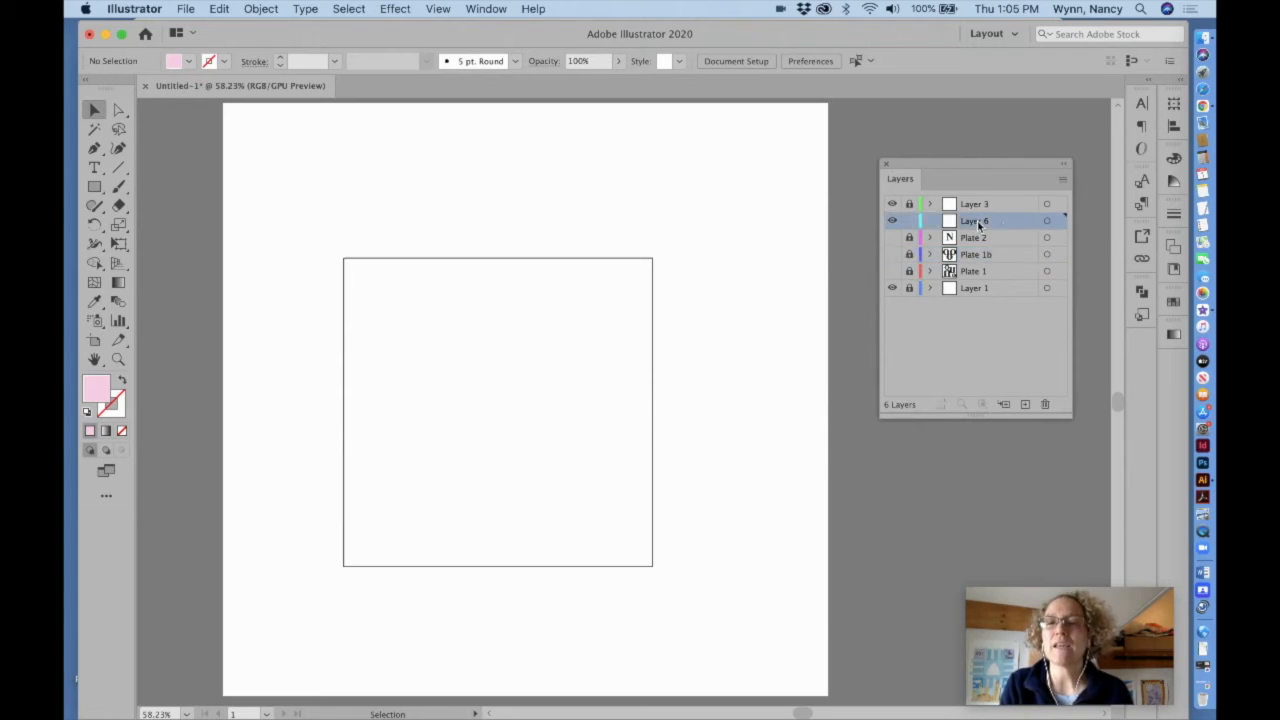
{"action": "double_click", "coordinate": [972, 221]}
{"action": "type", "text": "P"}
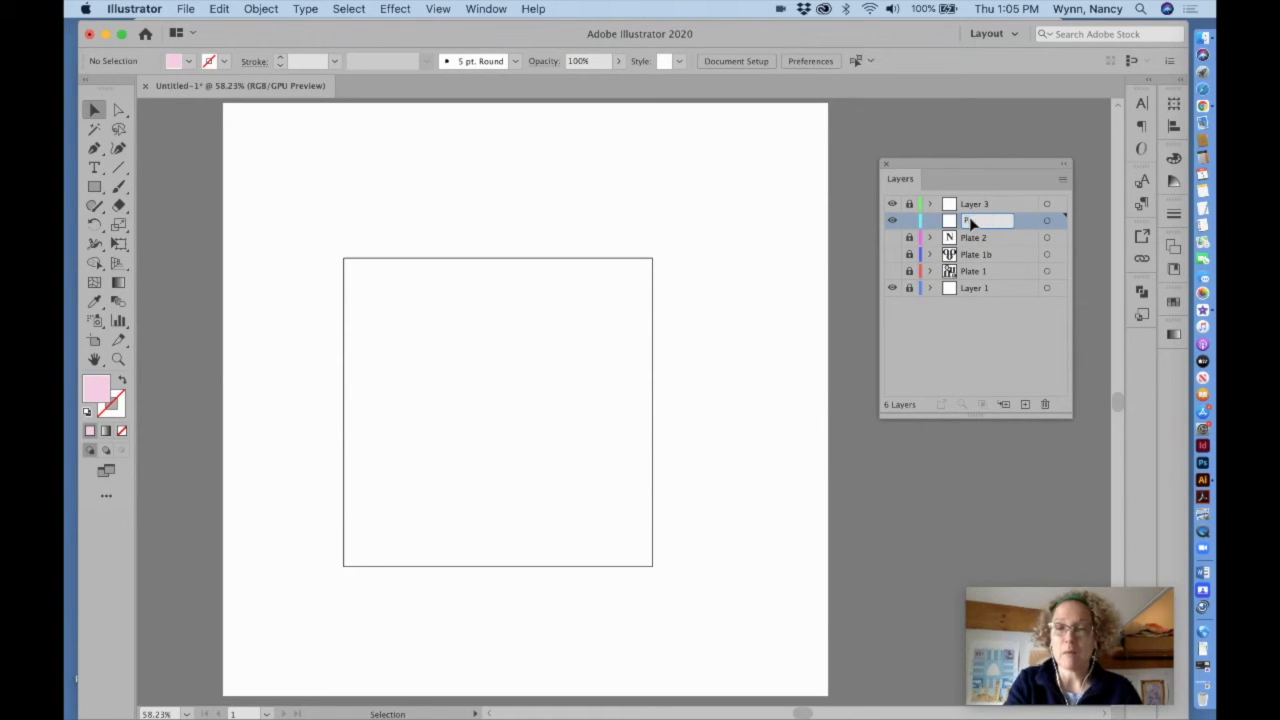
{"action": "type", "text": "late 3"}
{"action": "key", "text": "Return"}
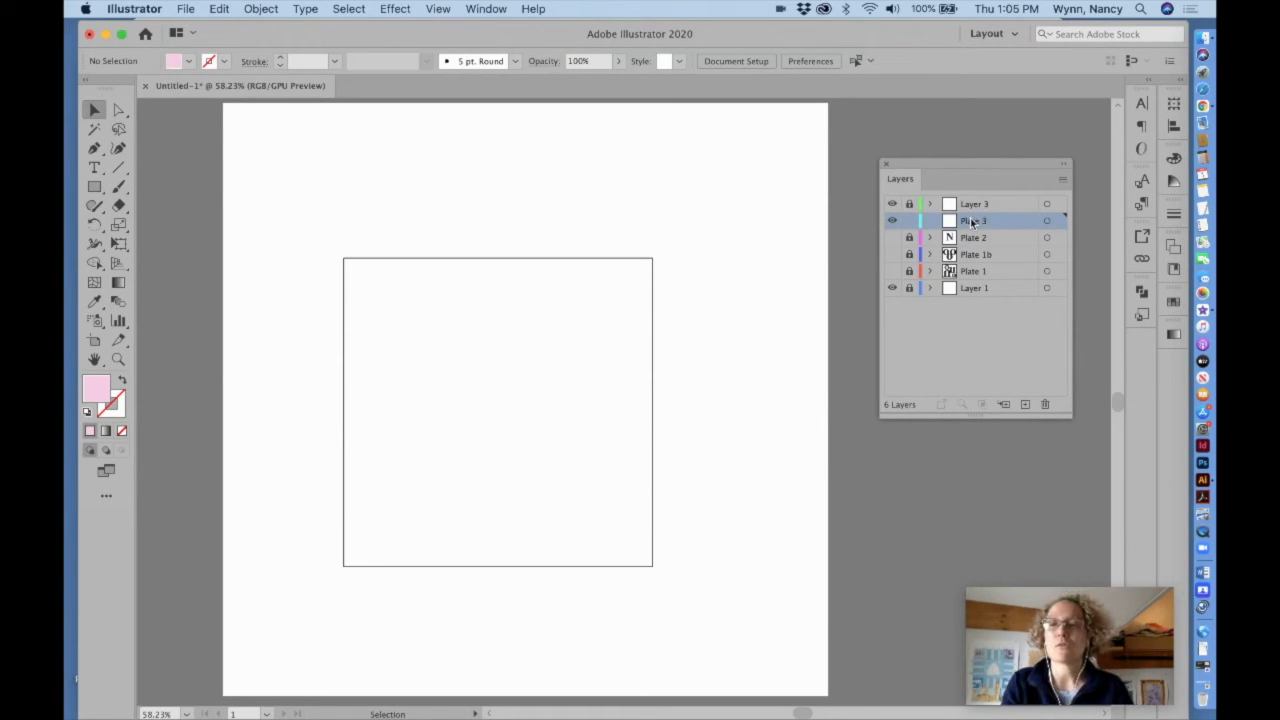
- Hide the white frame on Layer 3 to check the artboard, and show it again
{"action": "left_click", "coordinate": [892, 204]}
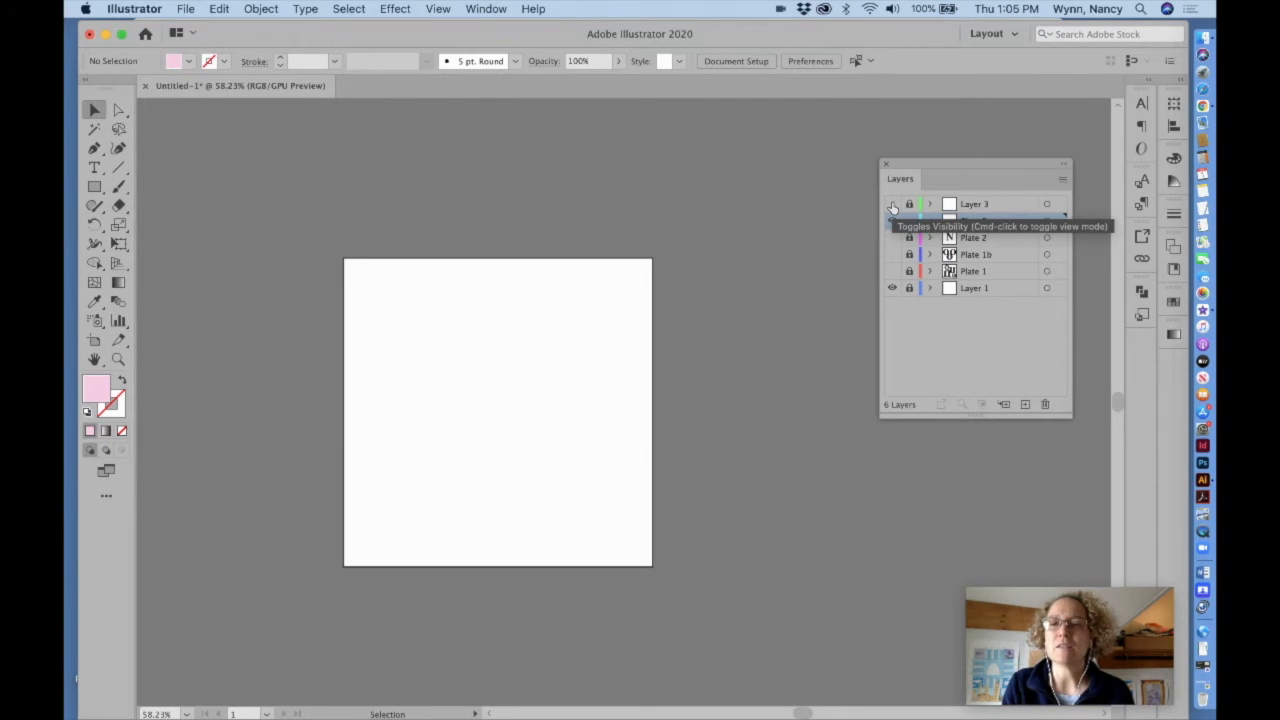
{"action": "left_click", "coordinate": [892, 204]}
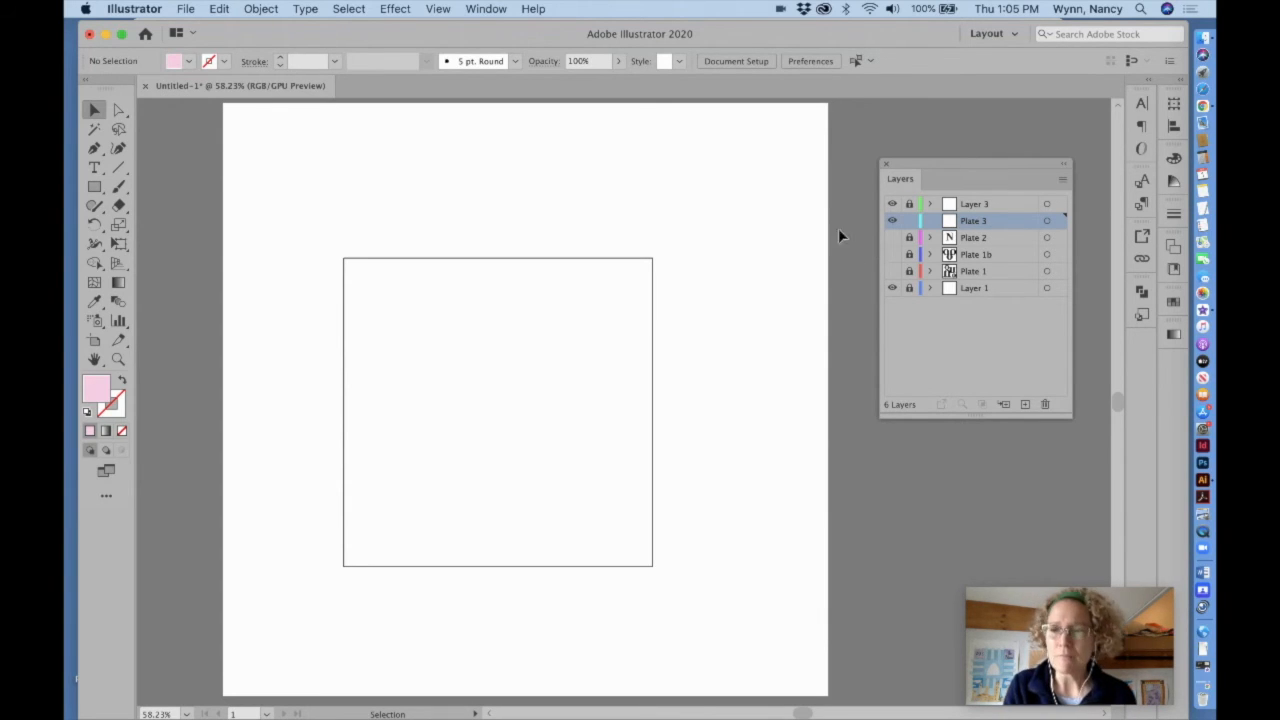
- Switch to Photos, bring the nautilus shell image IMG_1624.JPG into the Illustrator document on the Plate 3 layer, and close the Photos window
{"action": "left_click", "coordinate": [1203, 293]}
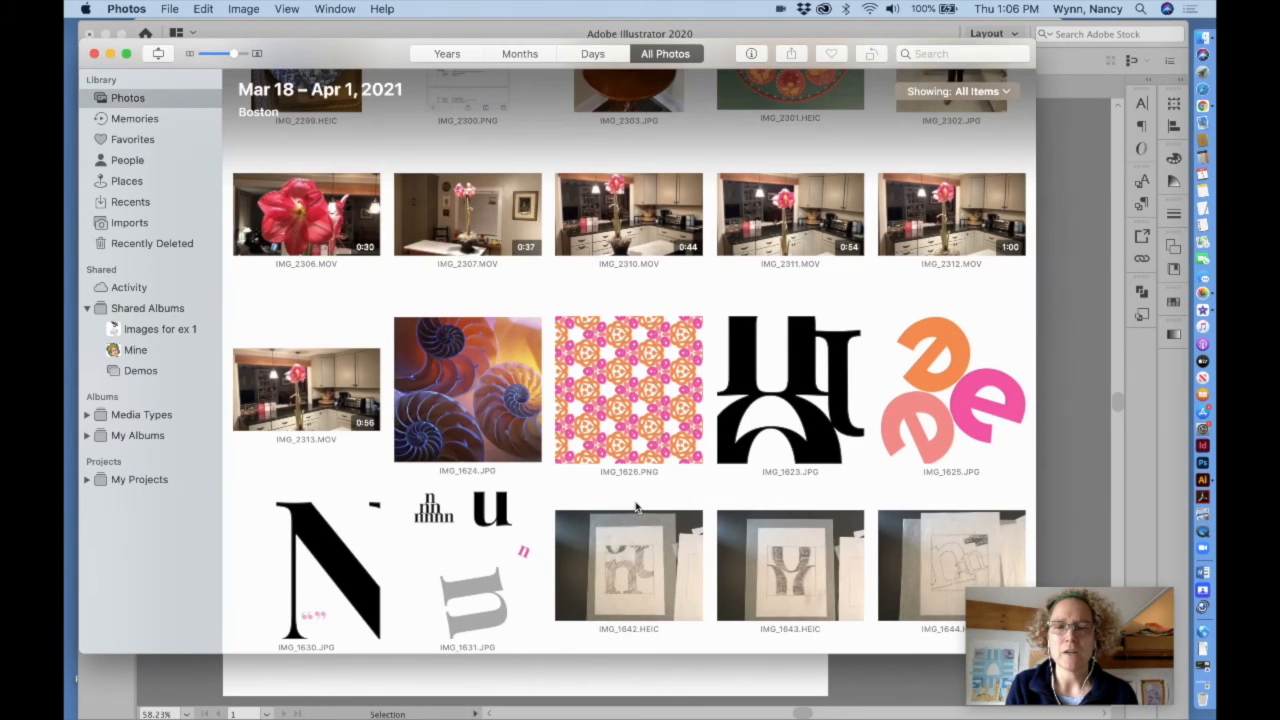
{"action": "left_click", "coordinate": [519, 432]}
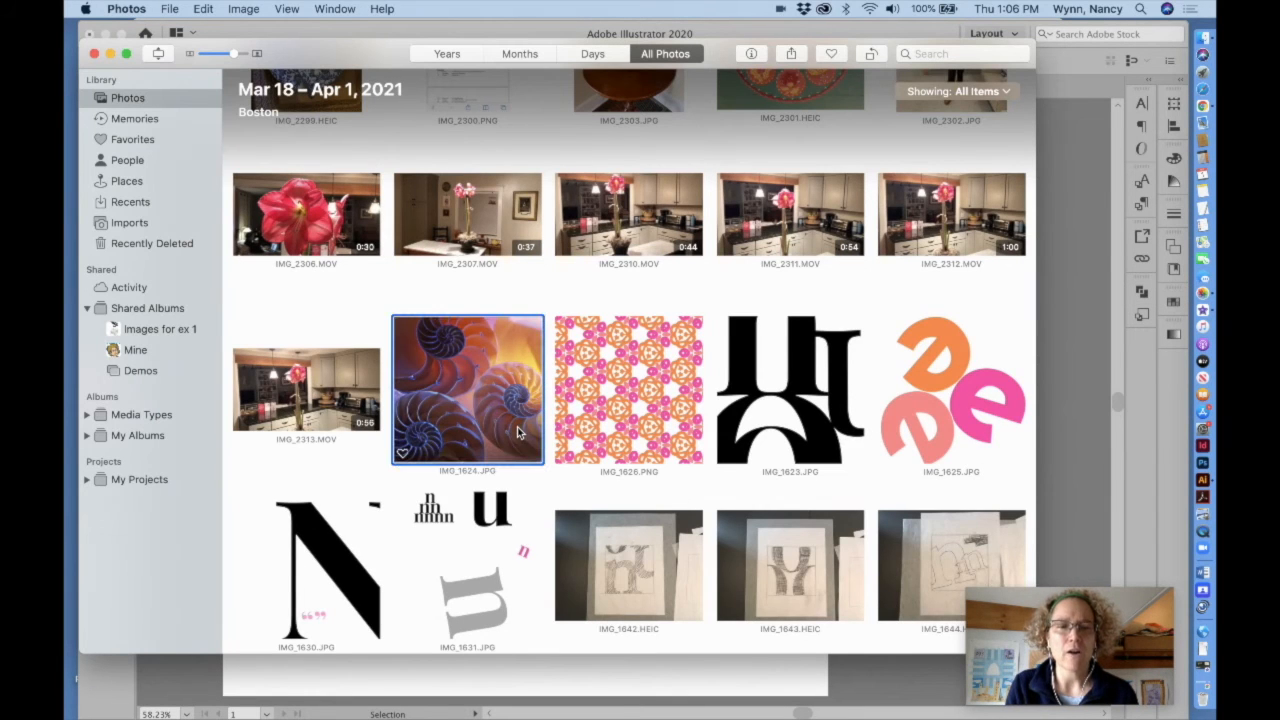
{"action": "left_click_drag", "start_coordinate": [456, 372], "coordinate": [1068, 432]}
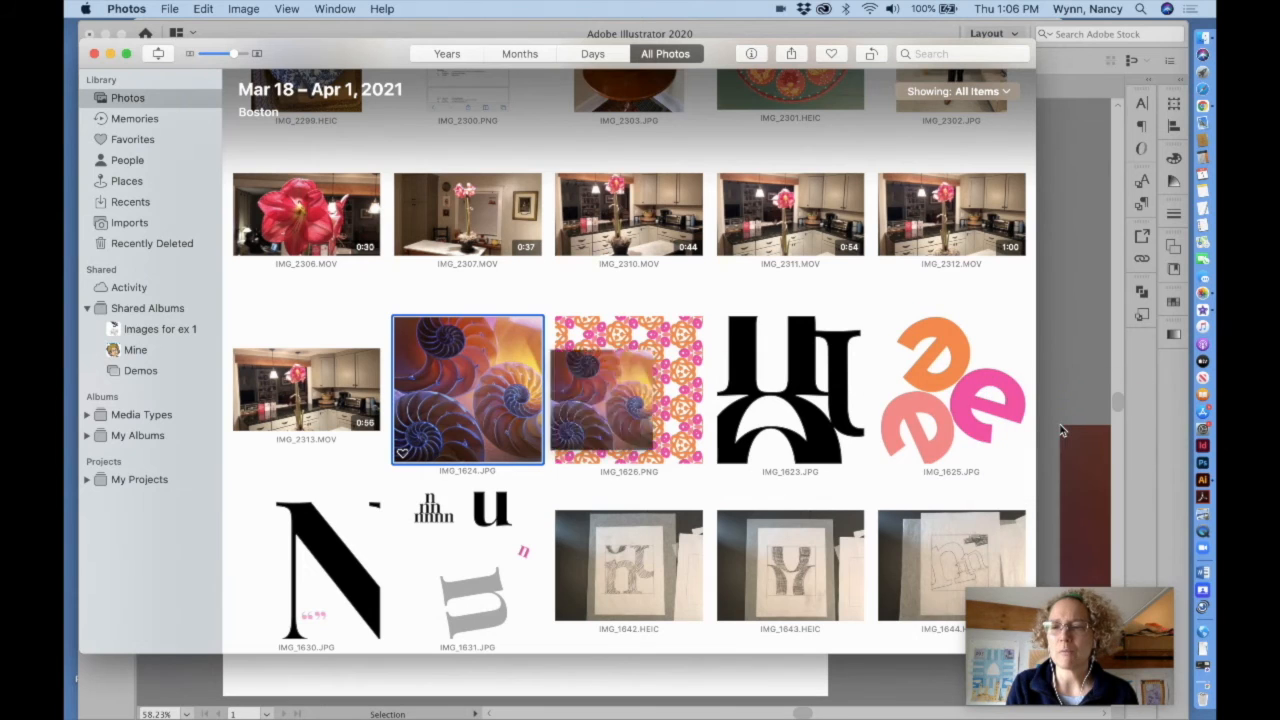
{"action": "left_click", "coordinate": [94, 54]}
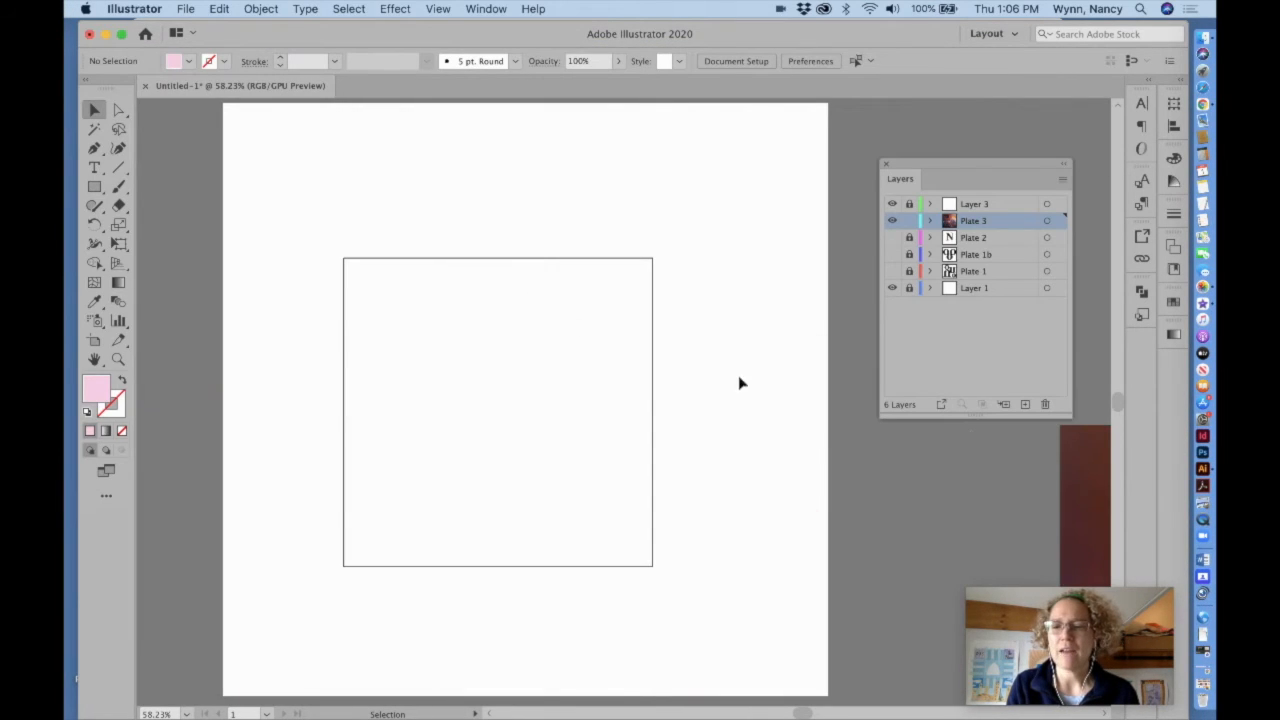
- Move the nautilus shell photo over the square opening and scale it down to slightly smaller than the square
{"action": "left_click_drag", "start_coordinate": [1094, 487], "coordinate": [503, 388]}
{"action": "left_click_drag", "start_coordinate": [562, 430], "coordinate": [343, 245]}
{"action": "left_click", "coordinate": [117, 245]}
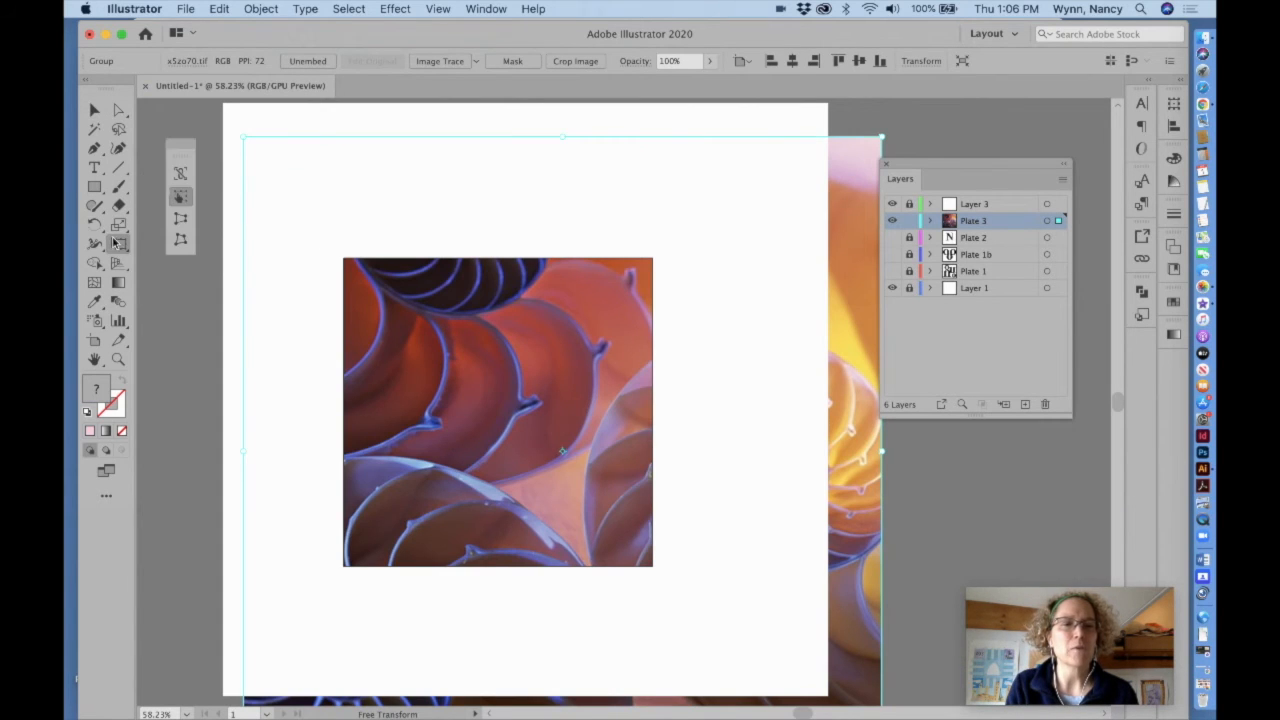
{"action": "left_click_drag", "start_coordinate": [244, 137], "coordinate": [423, 338]}
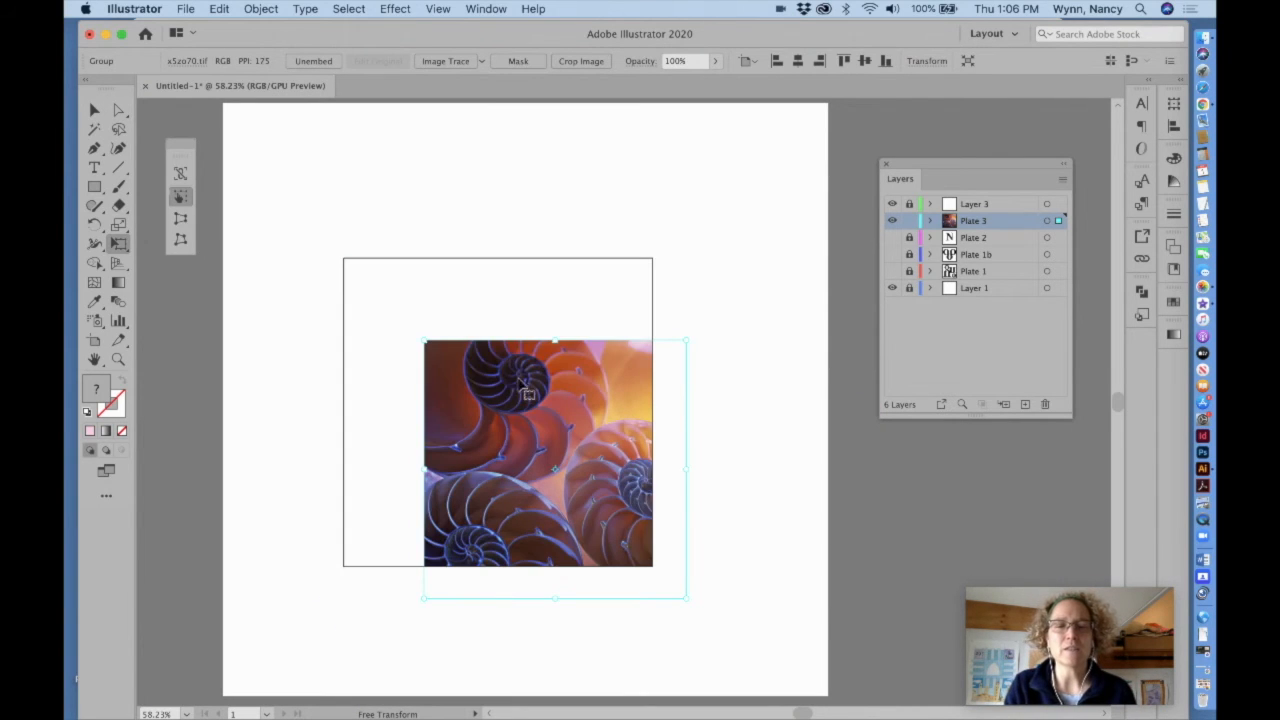
- Align the shell photo with the square's upper-left corner, enlarge it to fill the whole square, and deselect it
{"action": "left_click_drag", "start_coordinate": [515, 401], "coordinate": [451, 338]}
{"action": "left_click_drag", "start_coordinate": [603, 516], "coordinate": [654, 563]}
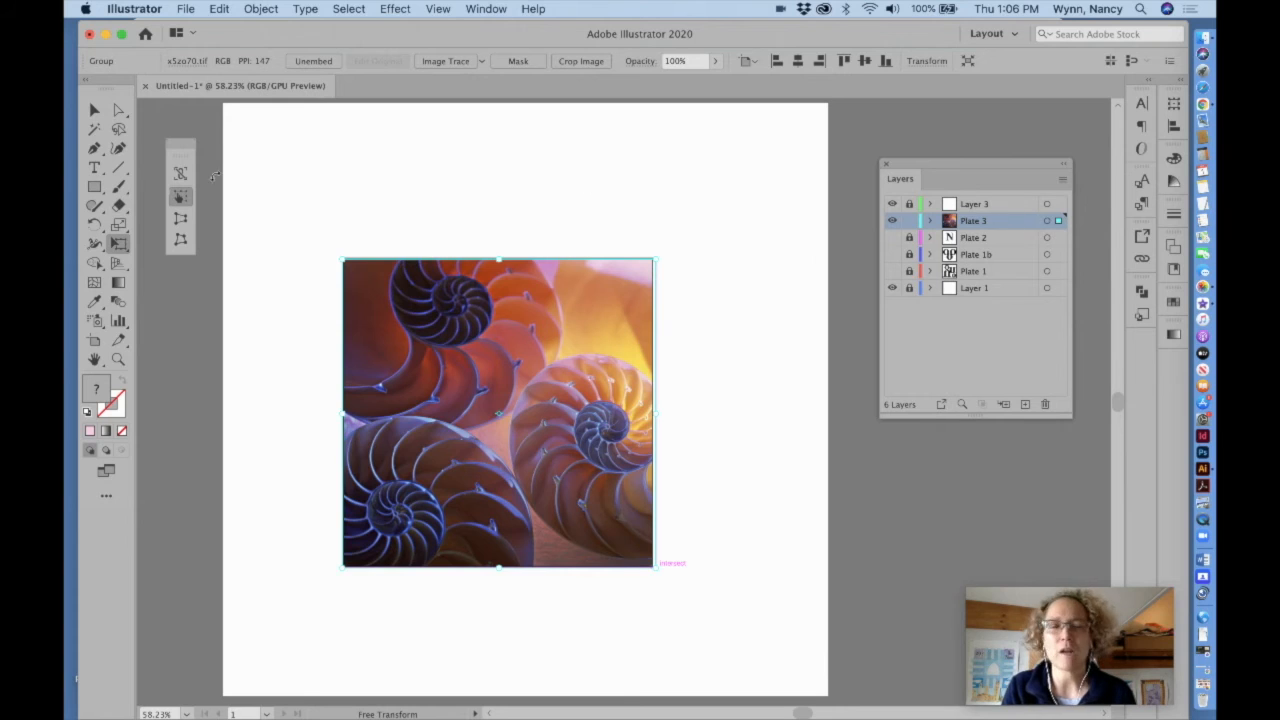
{"action": "left_click", "coordinate": [94, 111]}
{"action": "left_click", "coordinate": [839, 488]}
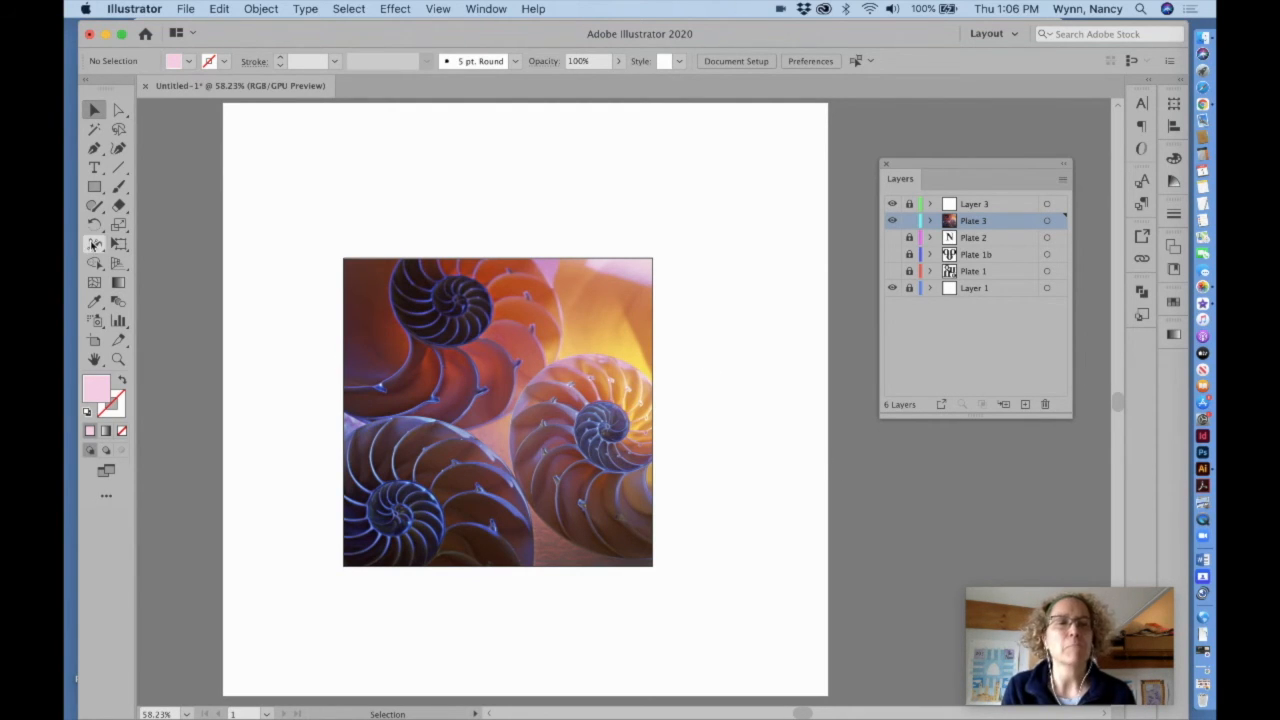
- Add a new layer above Plate 3 and place a lowercase "e" on the upper-left shell
{"action": "left_click", "coordinate": [94, 168]}
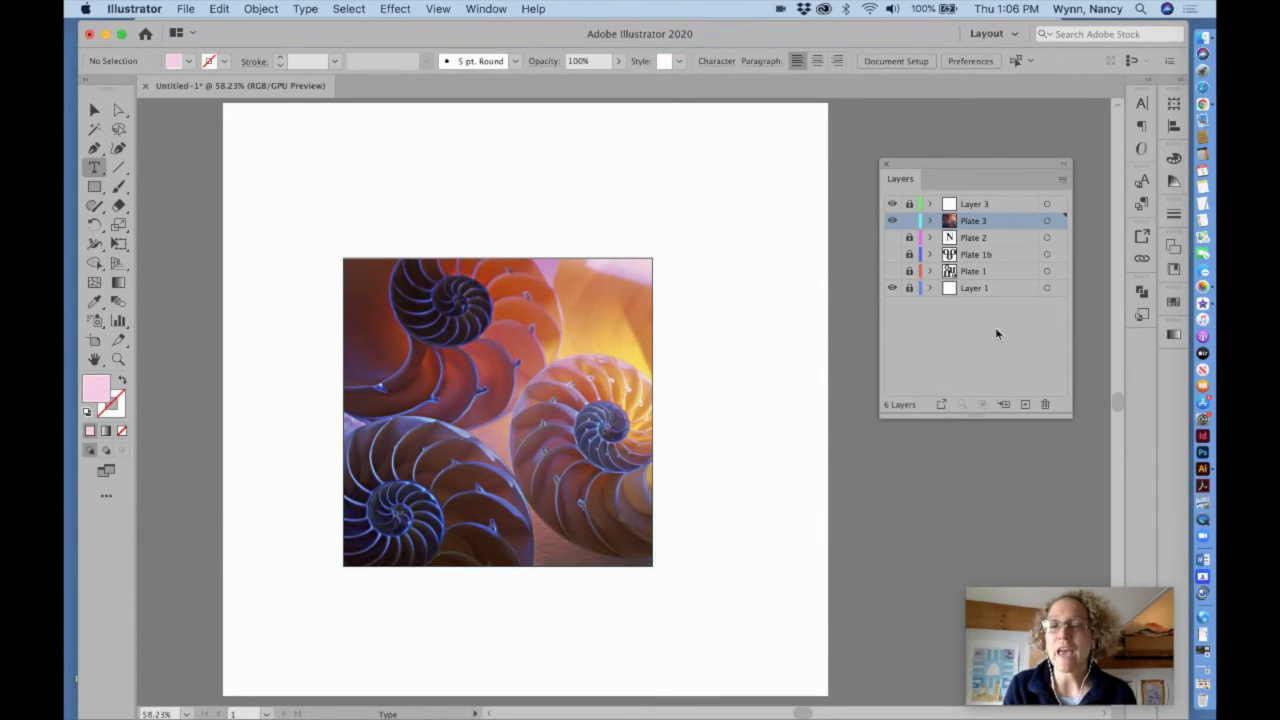
{"action": "left_click", "coordinate": [1025, 405]}
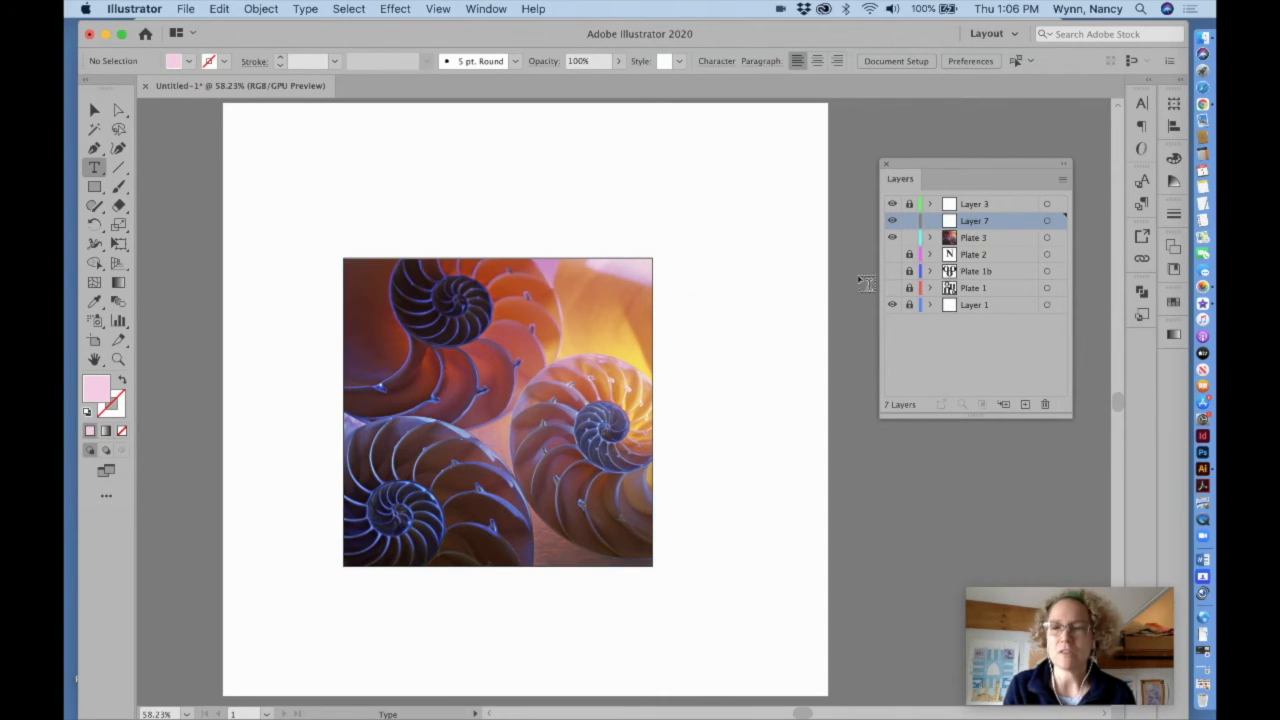
{"action": "left_click", "coordinate": [410, 331]}
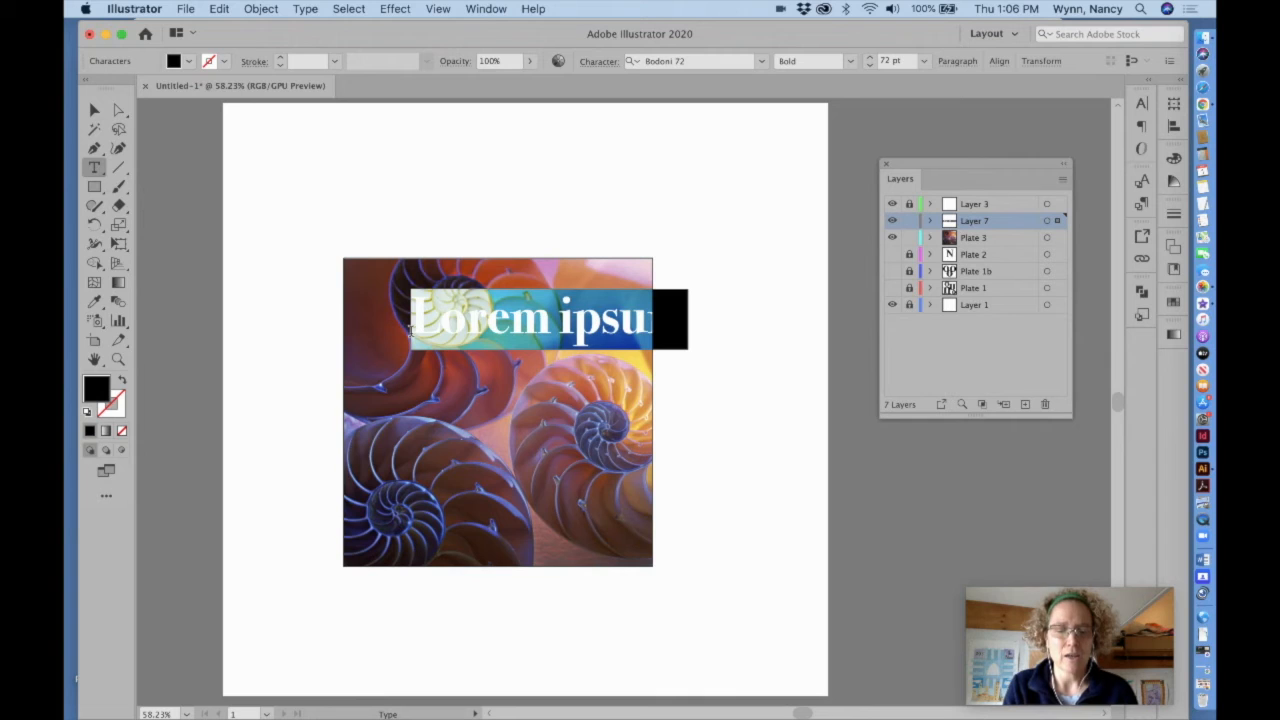
{"action": "type", "text": "e"}
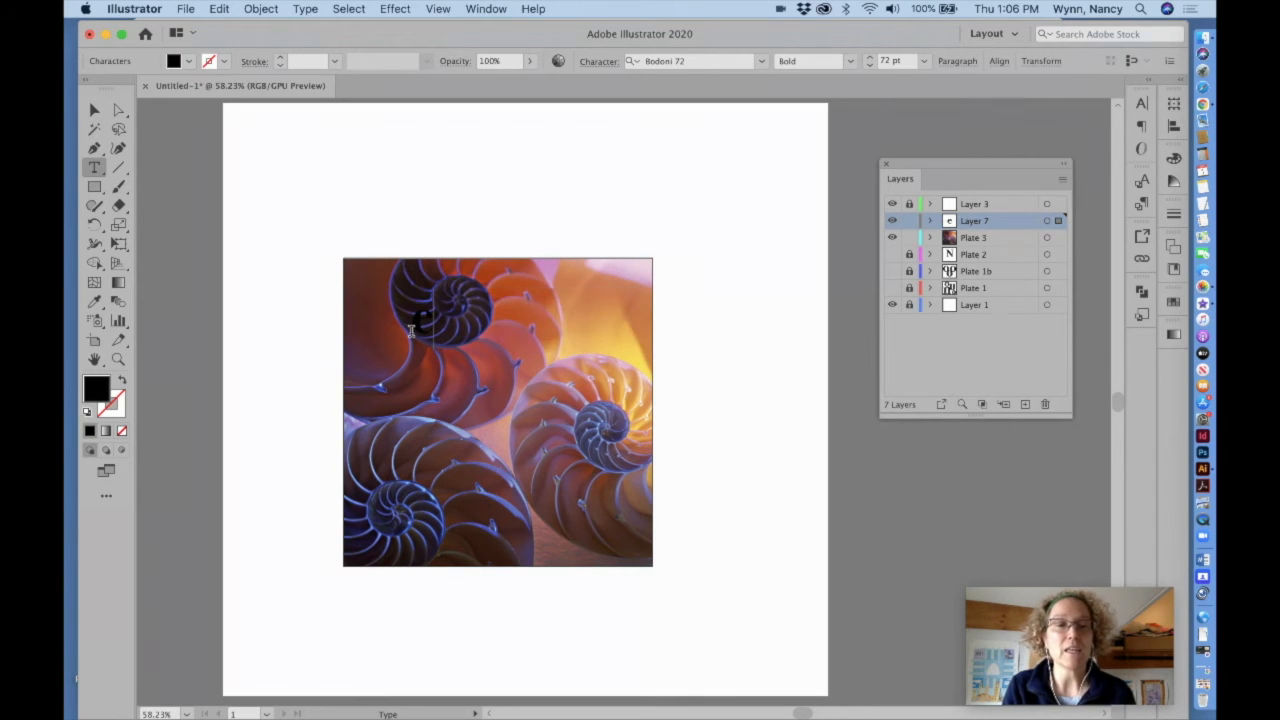
- Fill the letter e with the White swatch and select it as an object
{"action": "double_click", "coordinate": [426, 328]}
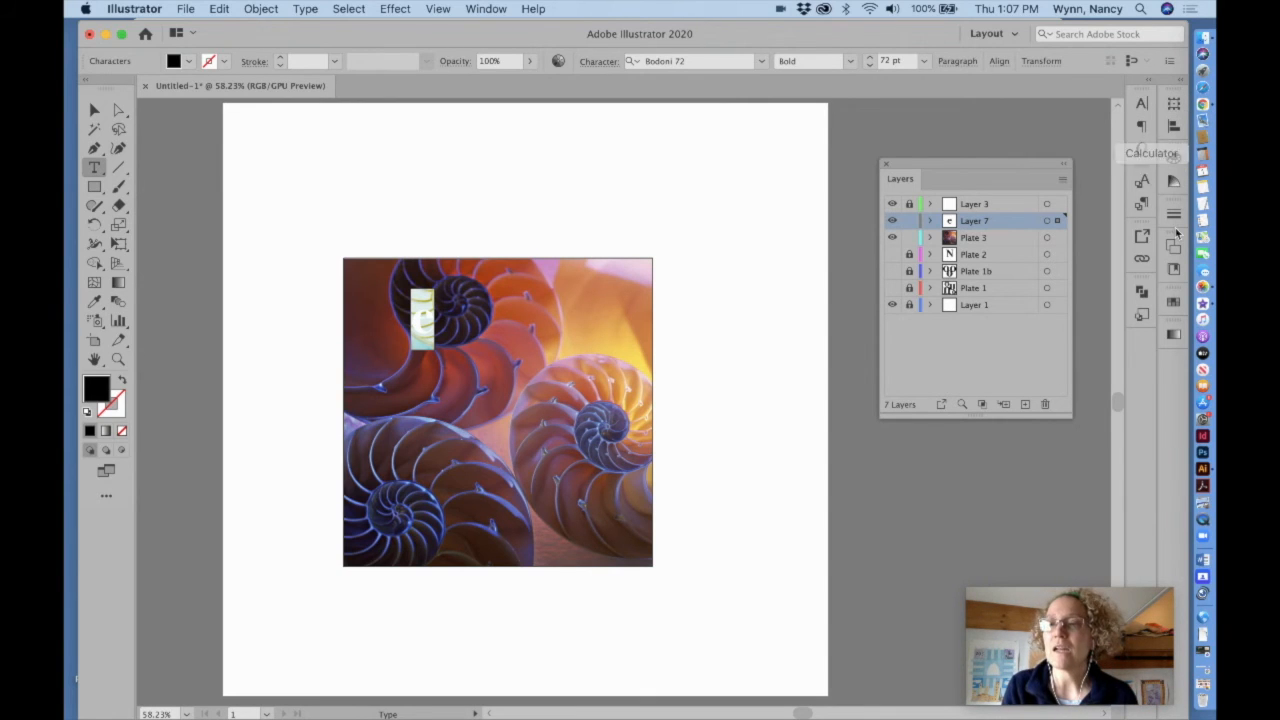
{"action": "left_click", "coordinate": [1174, 303]}
{"action": "left_click", "coordinate": [1000, 266]}
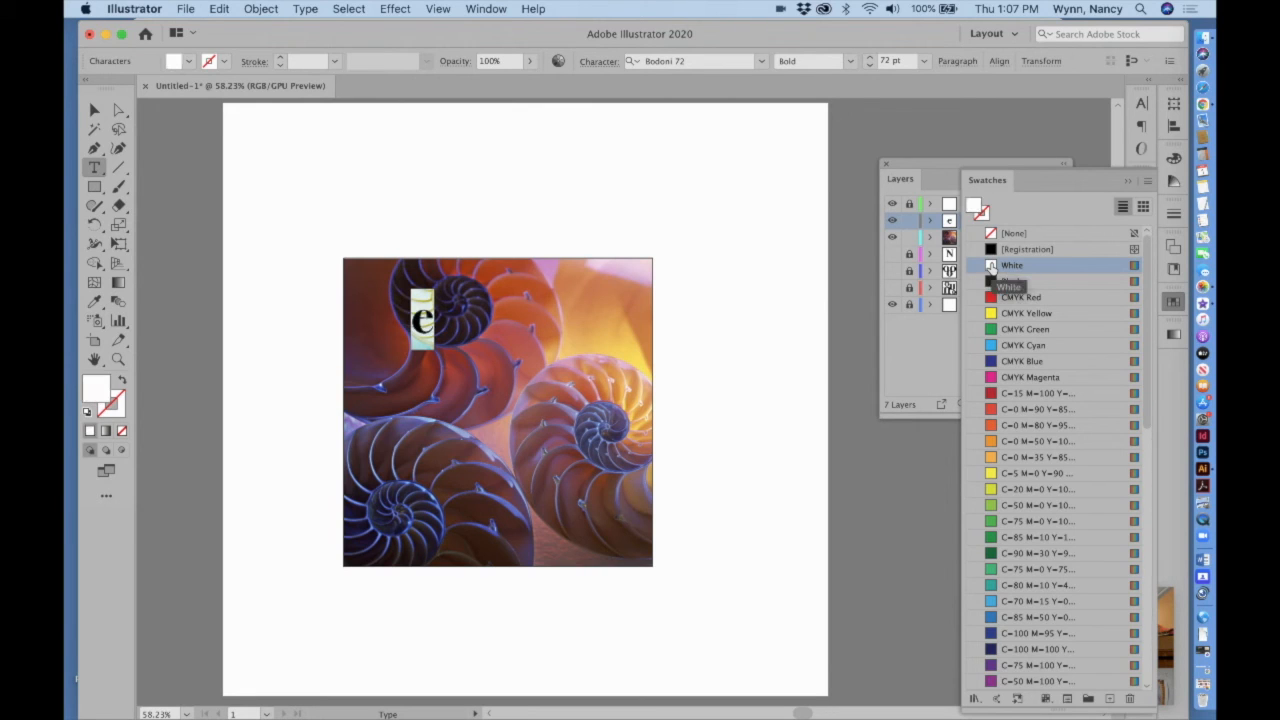
{"action": "left_click", "coordinate": [94, 110]}
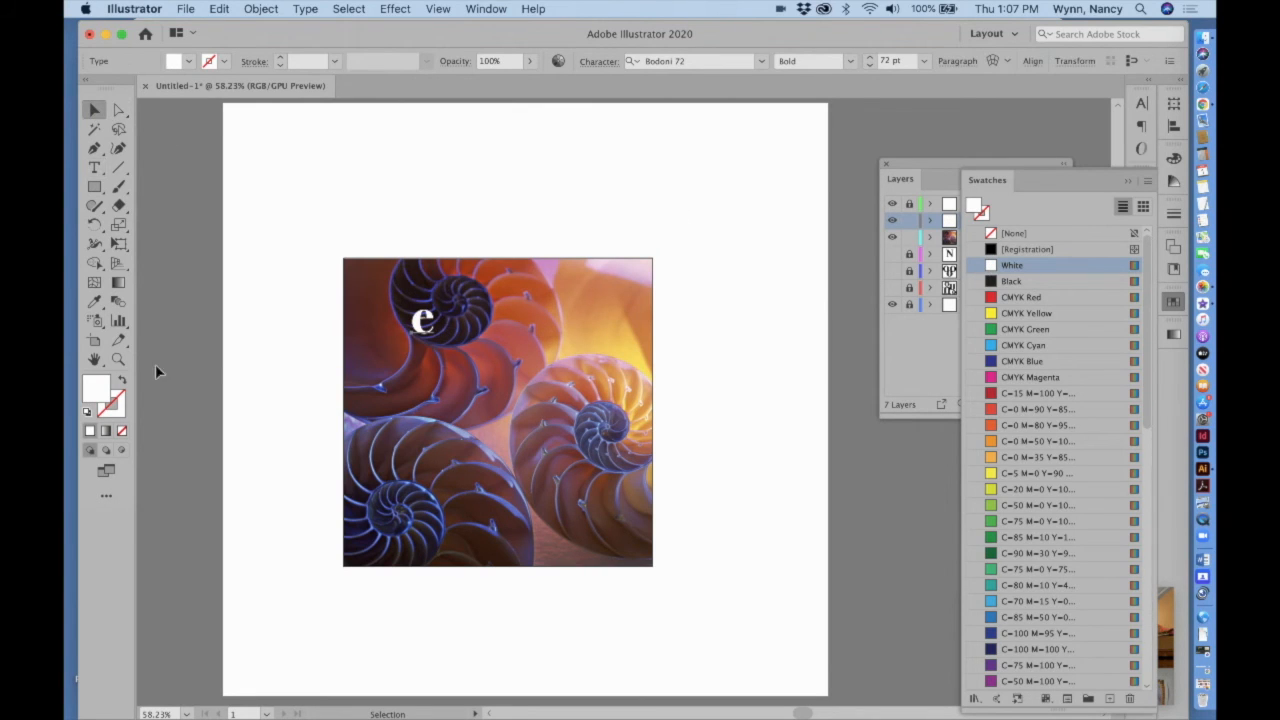
- Enlarge the white e to about 496 pt and rotate it about 45 degrees counterclockwise over the shells
{"action": "left_click", "coordinate": [118, 243]}
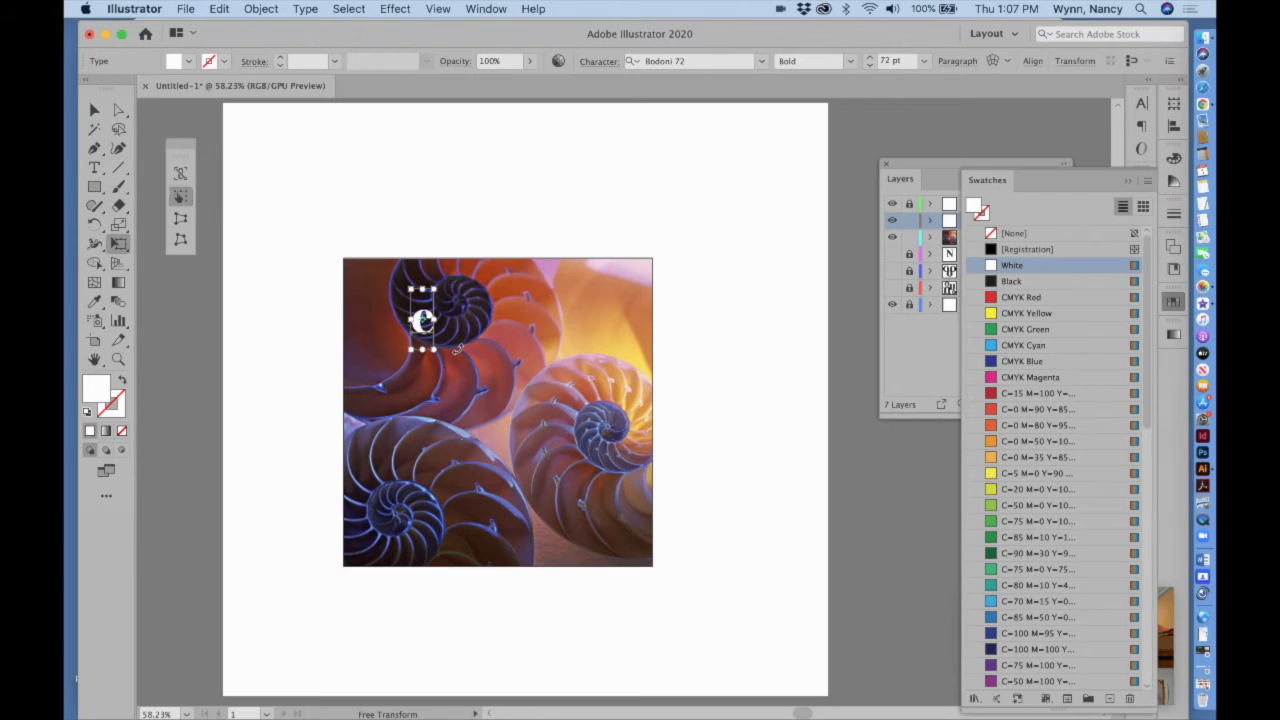
{"action": "left_click_drag", "start_coordinate": [432, 346], "coordinate": [604, 555]}
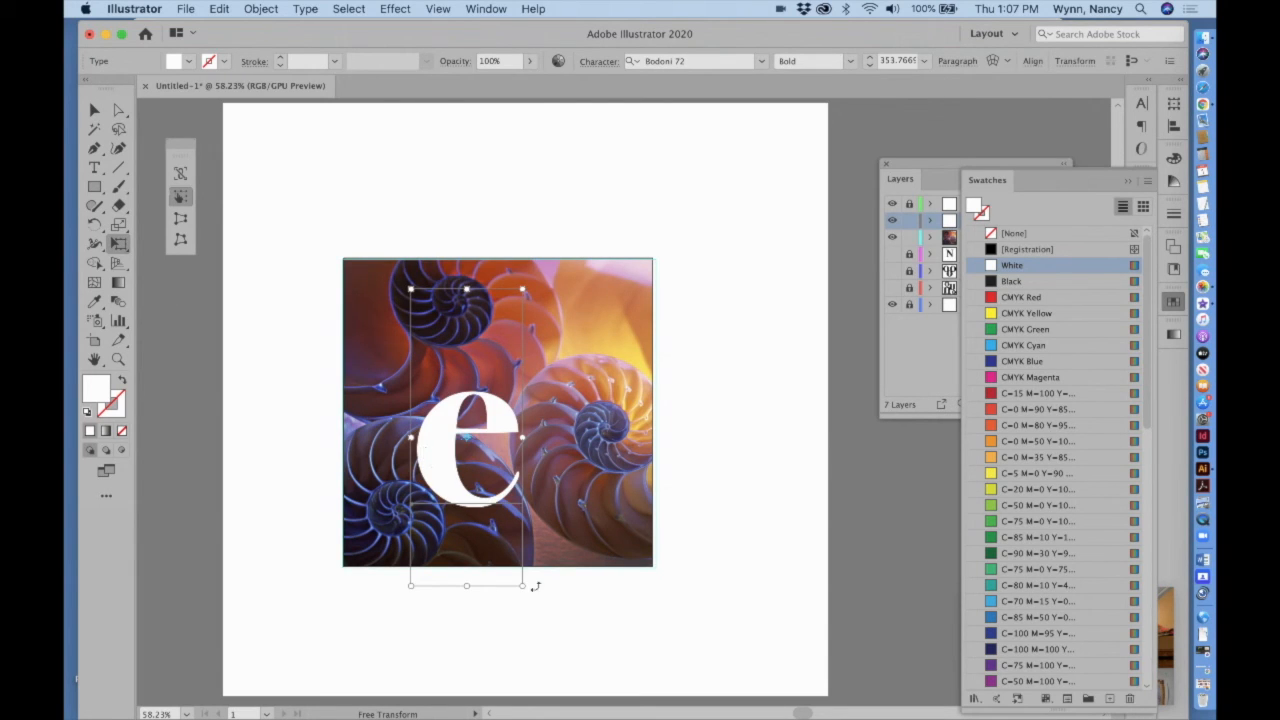
{"action": "left_click_drag", "start_coordinate": [525, 597], "coordinate": [609, 498]}
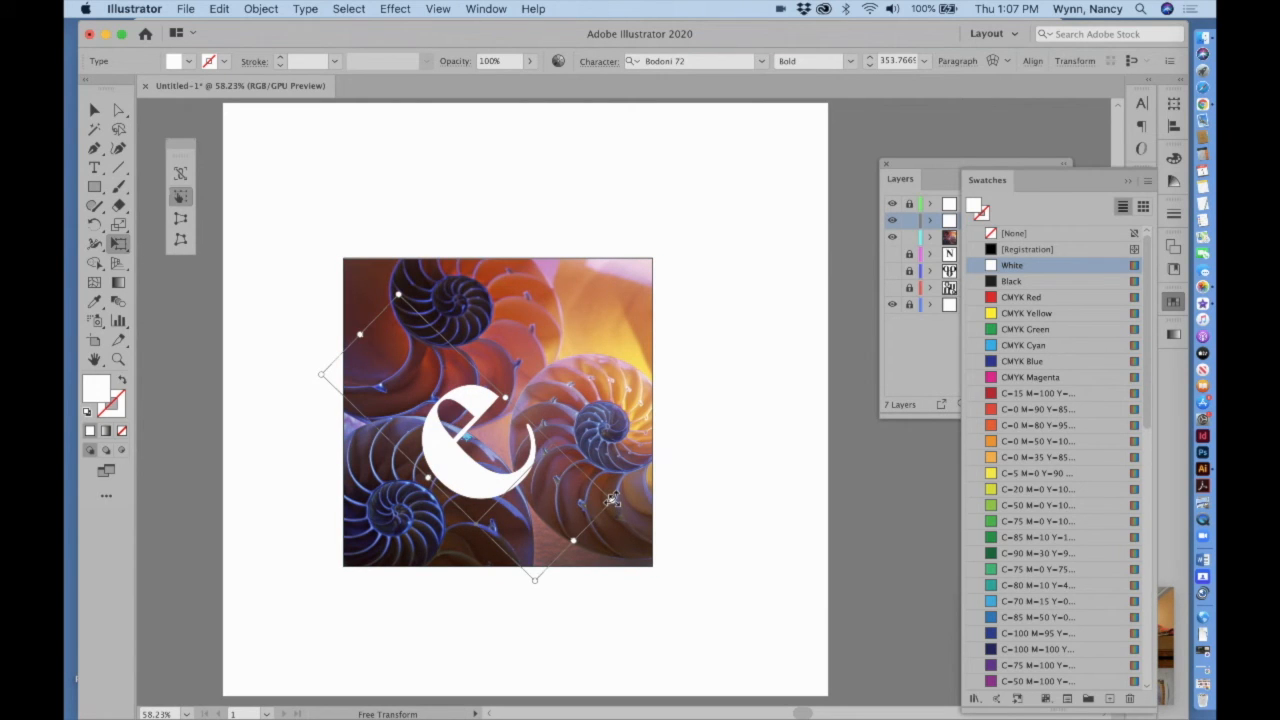
{"action": "left_click_drag", "start_coordinate": [613, 500], "coordinate": [739, 530]}
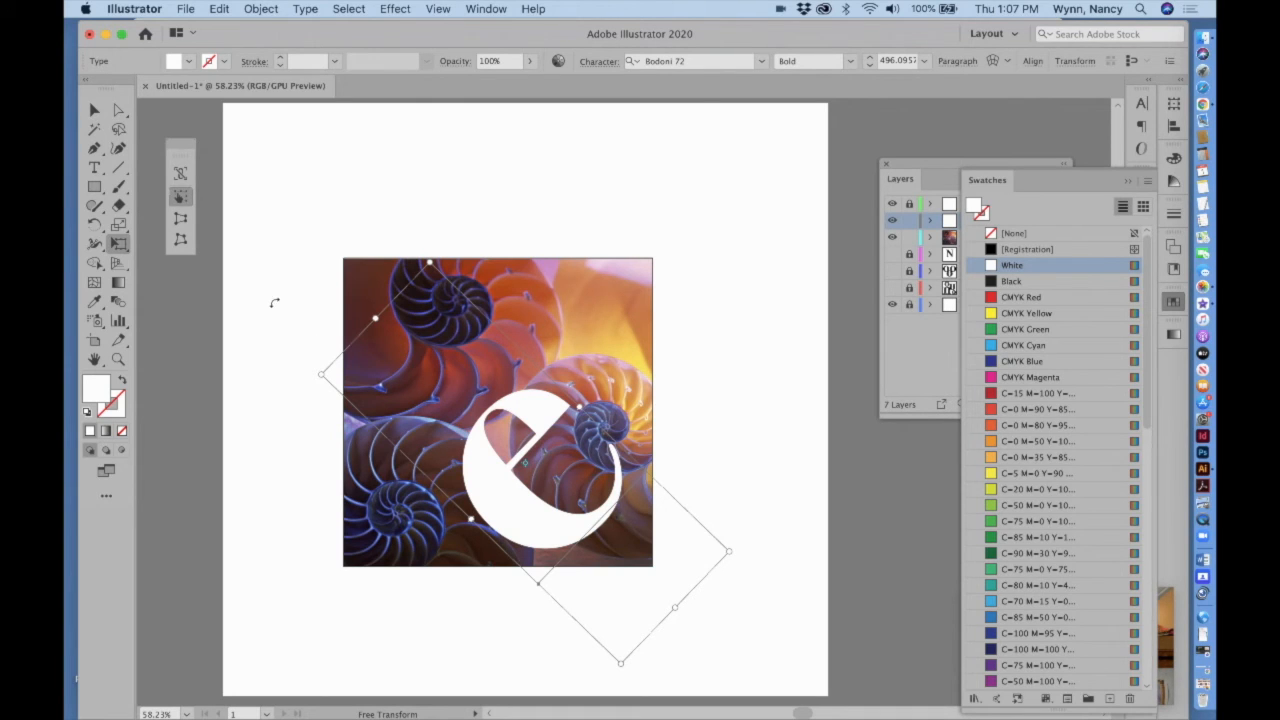
- Change the letter e's typeface to Avenir in the Heavy style
{"action": "left_click", "coordinate": [94, 167]}
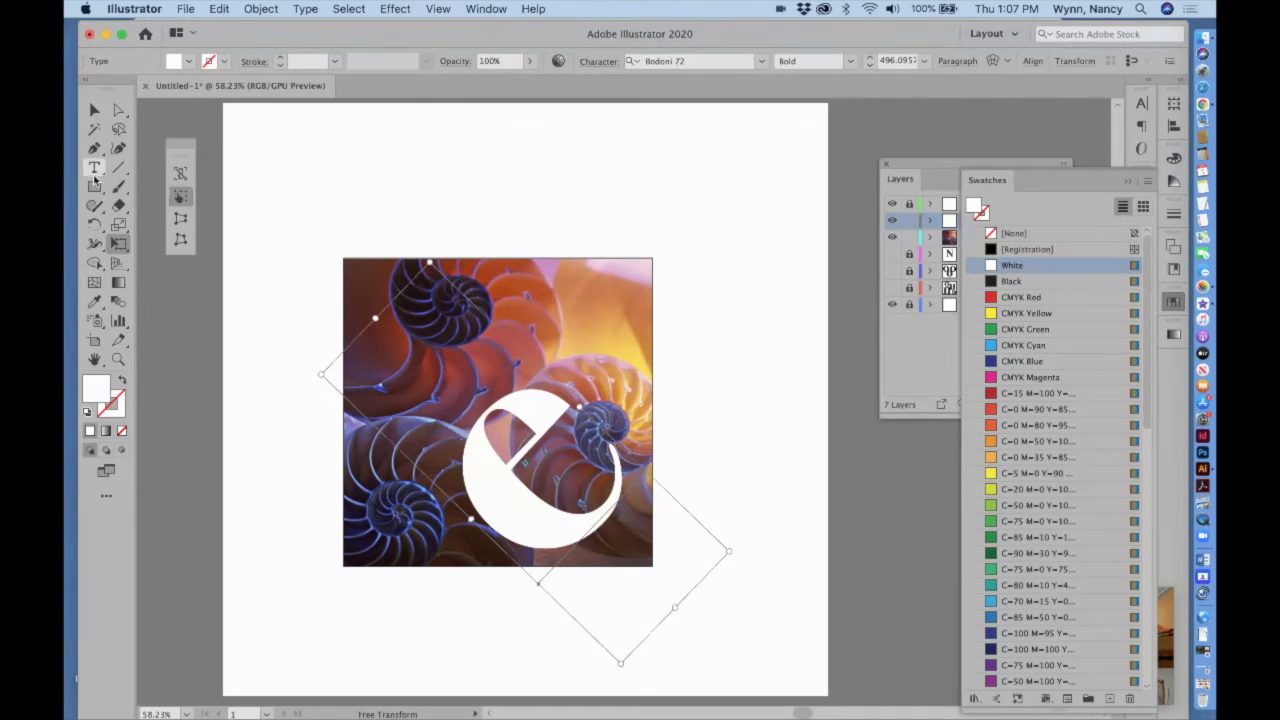
{"action": "left_click", "coordinate": [511, 500]}
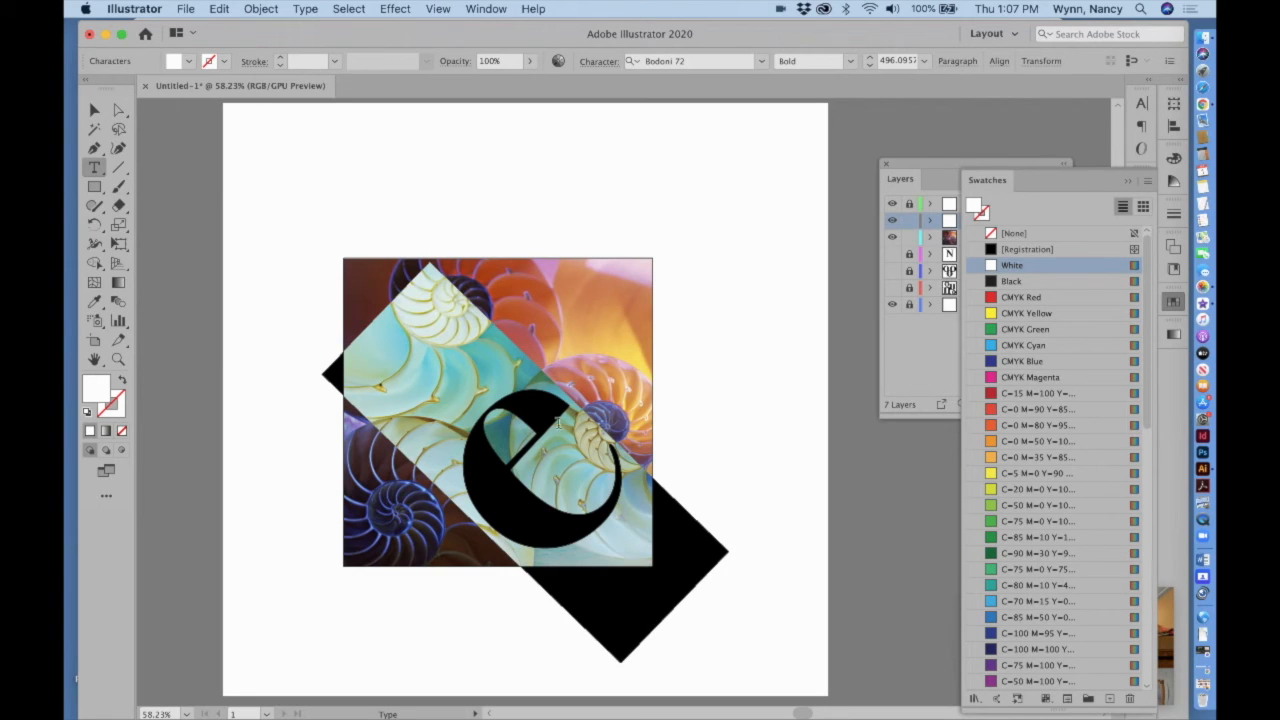
{"action": "left_click", "coordinate": [761, 62]}
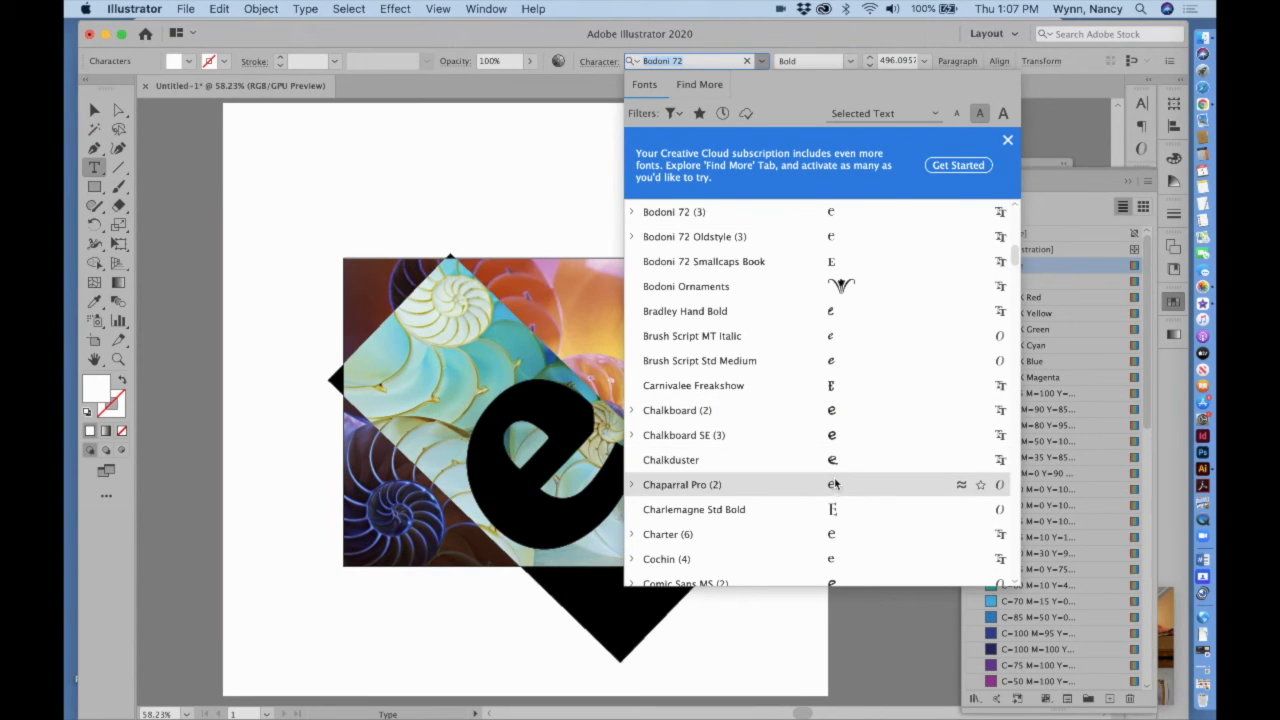
{"action": "scroll", "coordinate": [834, 490], "scroll_direction": "down", "scroll_amount": 5}
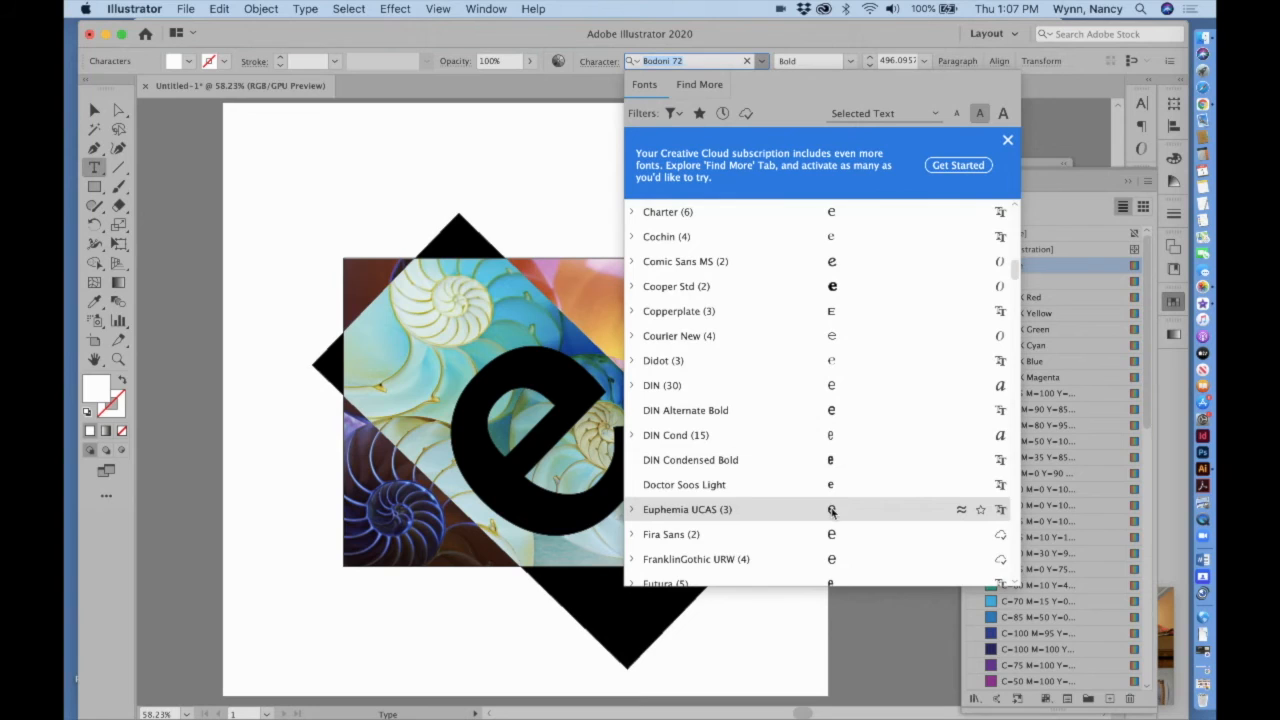
{"action": "scroll", "coordinate": [831, 511], "scroll_direction": "down", "scroll_amount": 4}
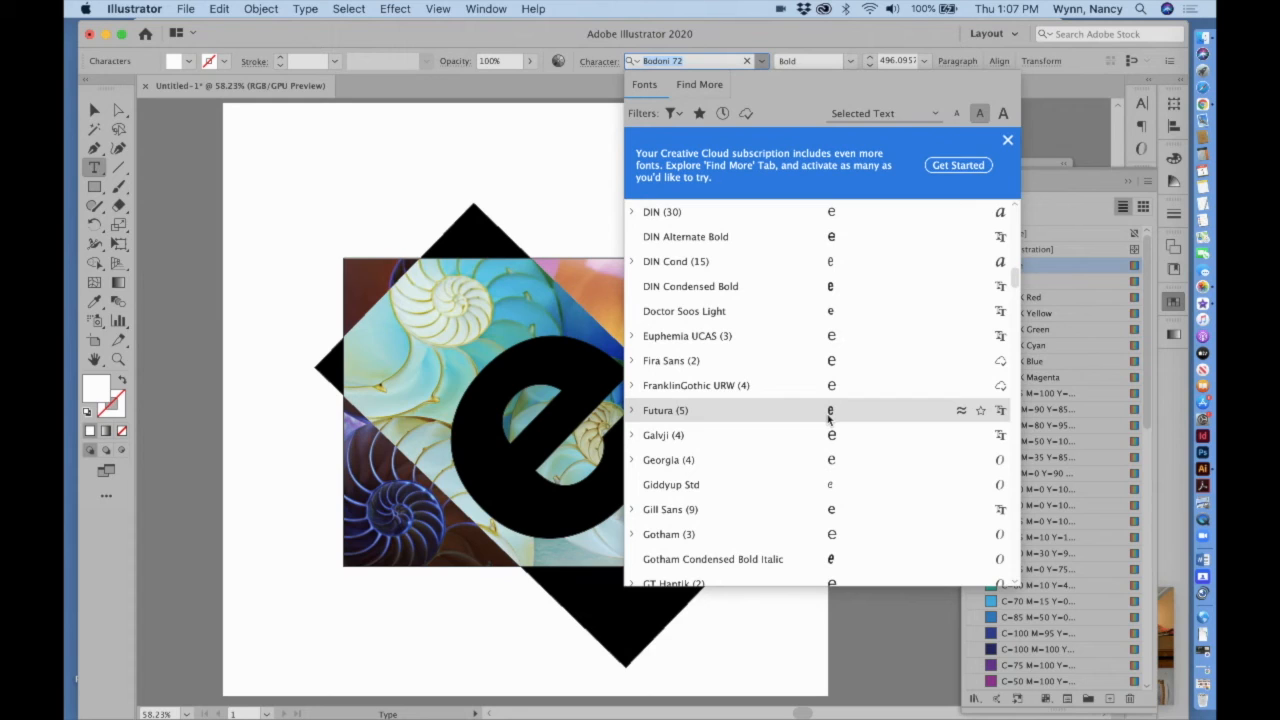
{"action": "scroll", "coordinate": [828, 420], "scroll_direction": "up", "scroll_amount": 10}
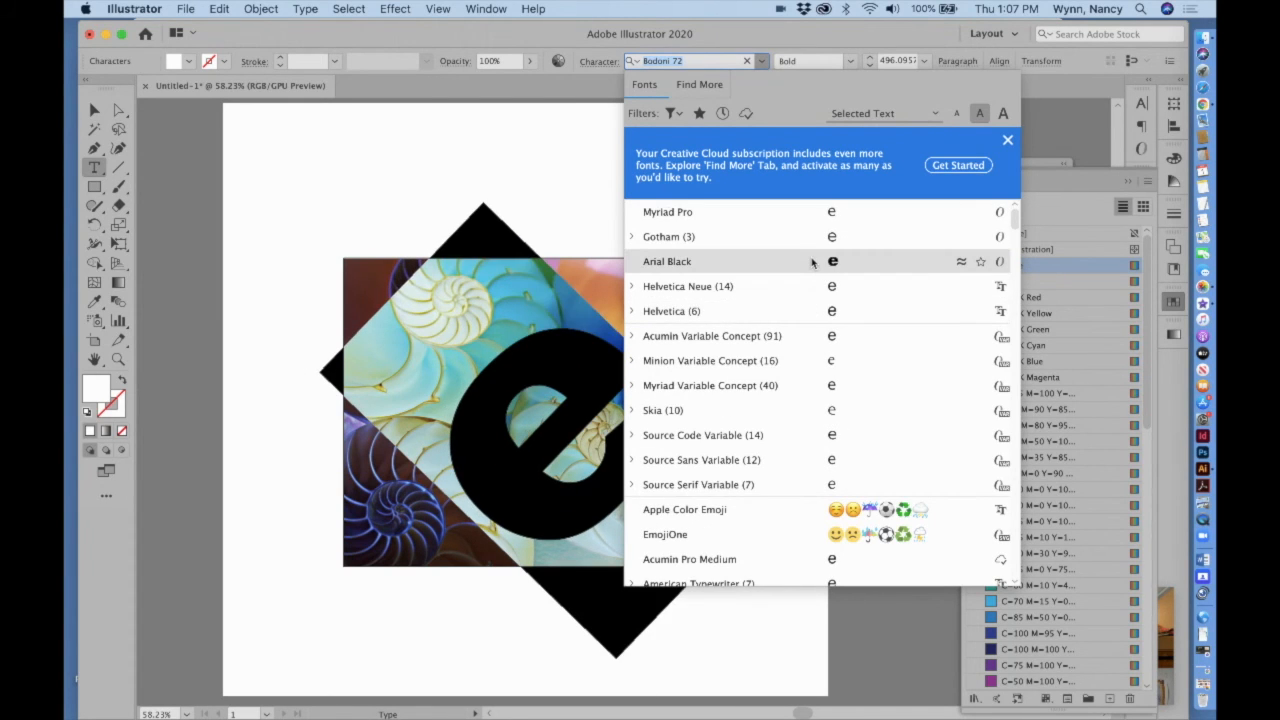
{"action": "scroll", "coordinate": [800, 430], "scroll_direction": "down", "scroll_amount": 5}
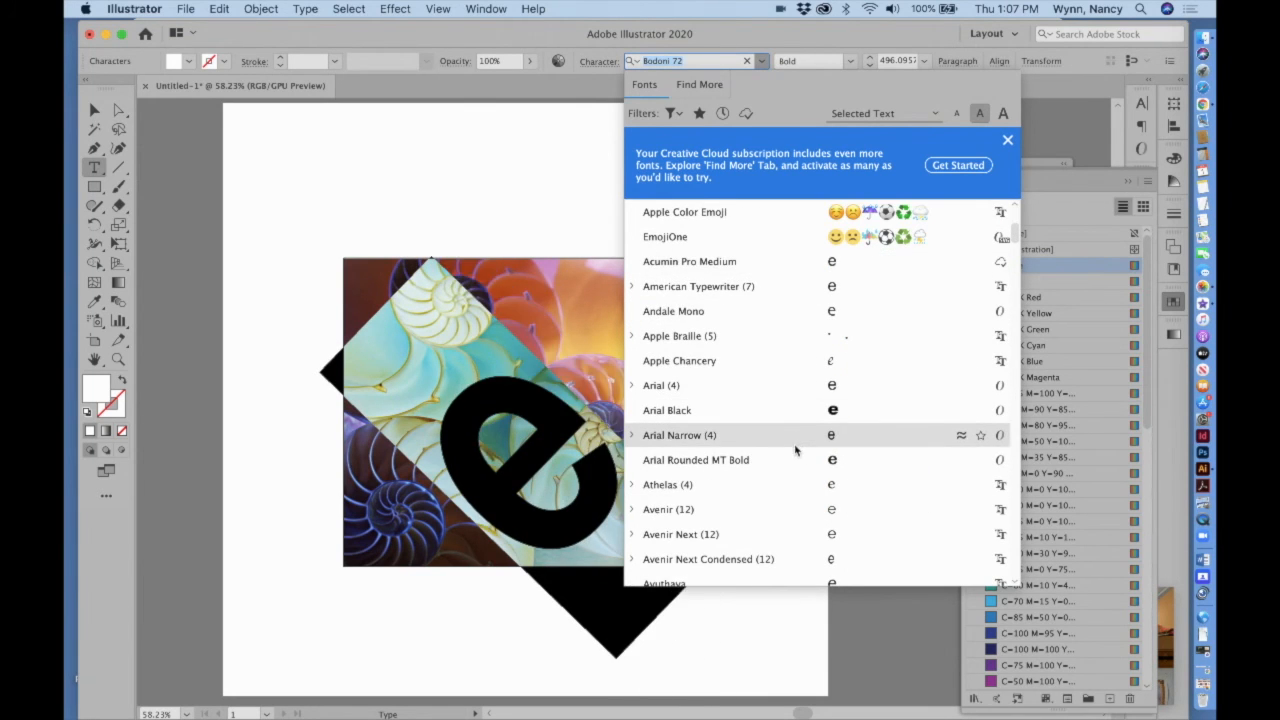
{"action": "scroll", "coordinate": [796, 500], "scroll_direction": "down", "scroll_amount": 1}
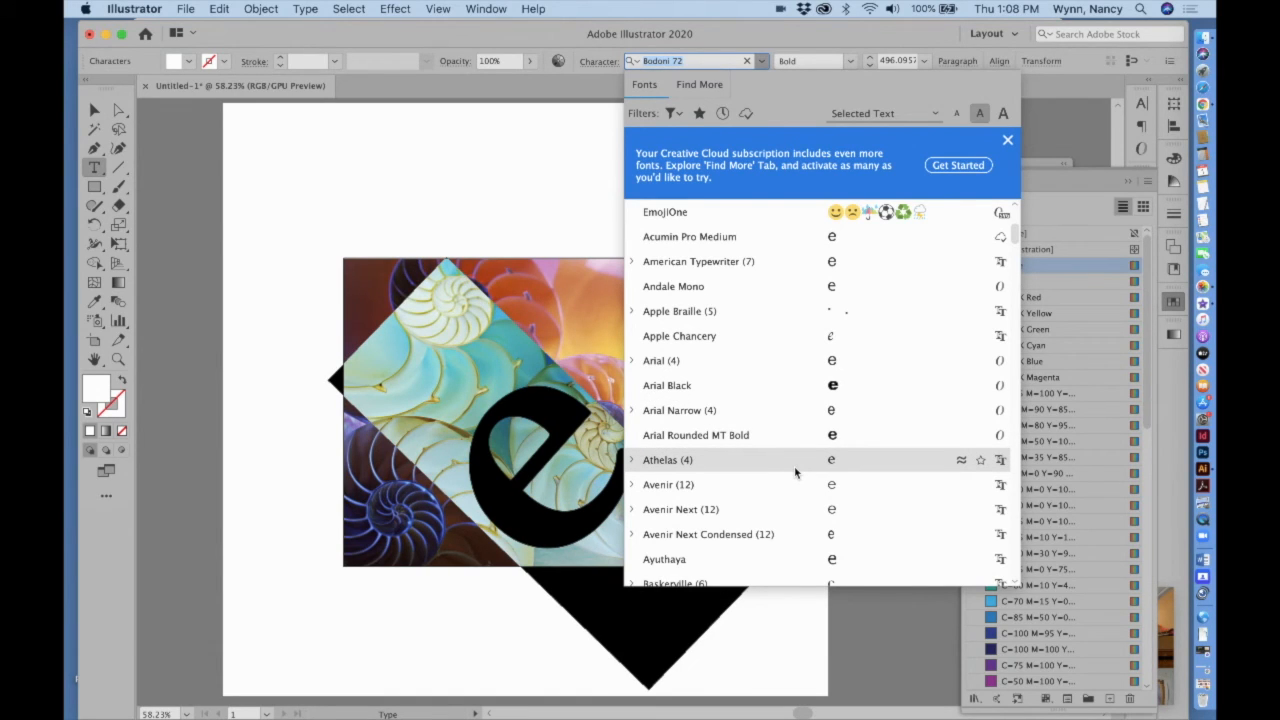
{"action": "scroll", "coordinate": [796, 473], "scroll_direction": "down", "scroll_amount": 5}
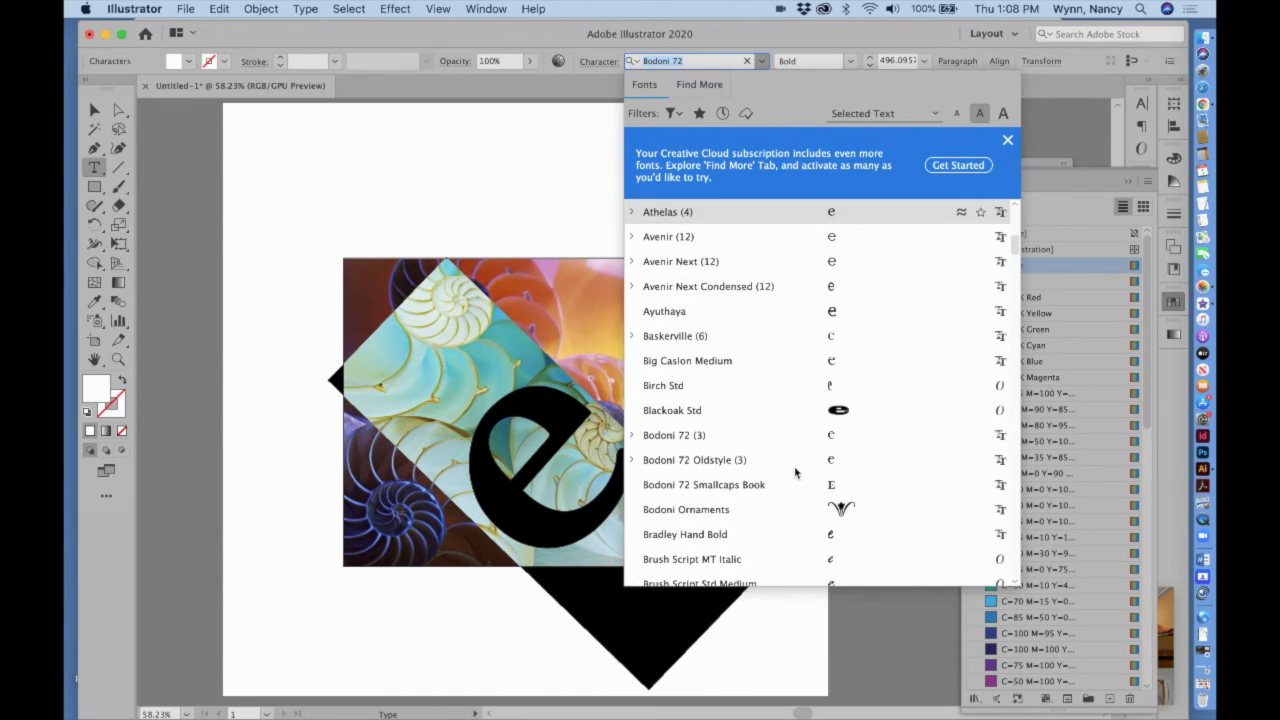
{"action": "left_click", "coordinate": [778, 243]}
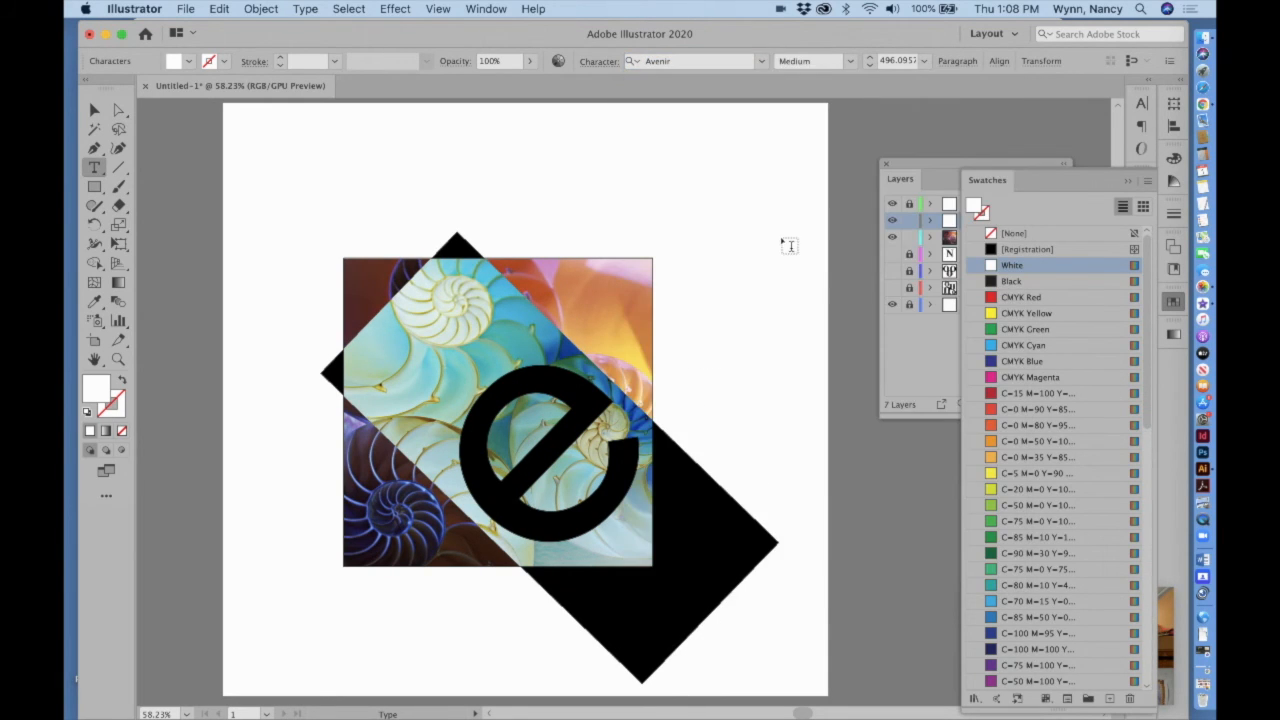
{"action": "left_click", "coordinate": [850, 63]}
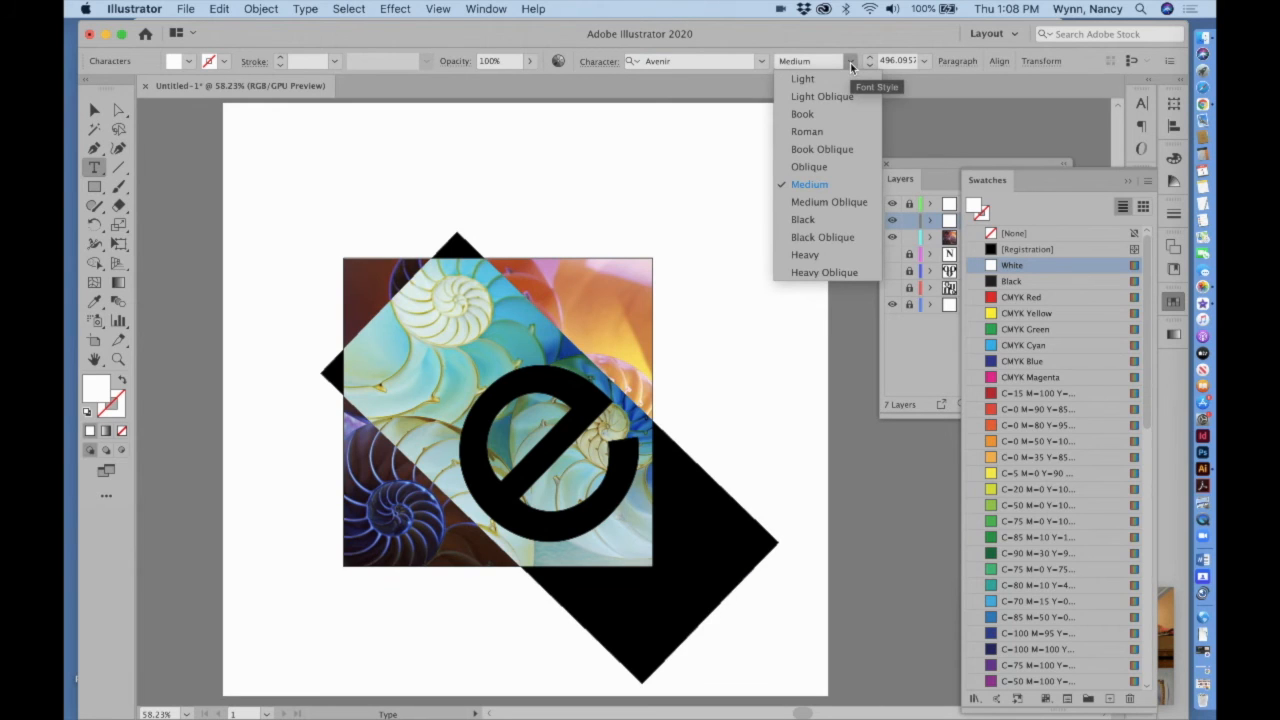
{"action": "left_click", "coordinate": [812, 262]}
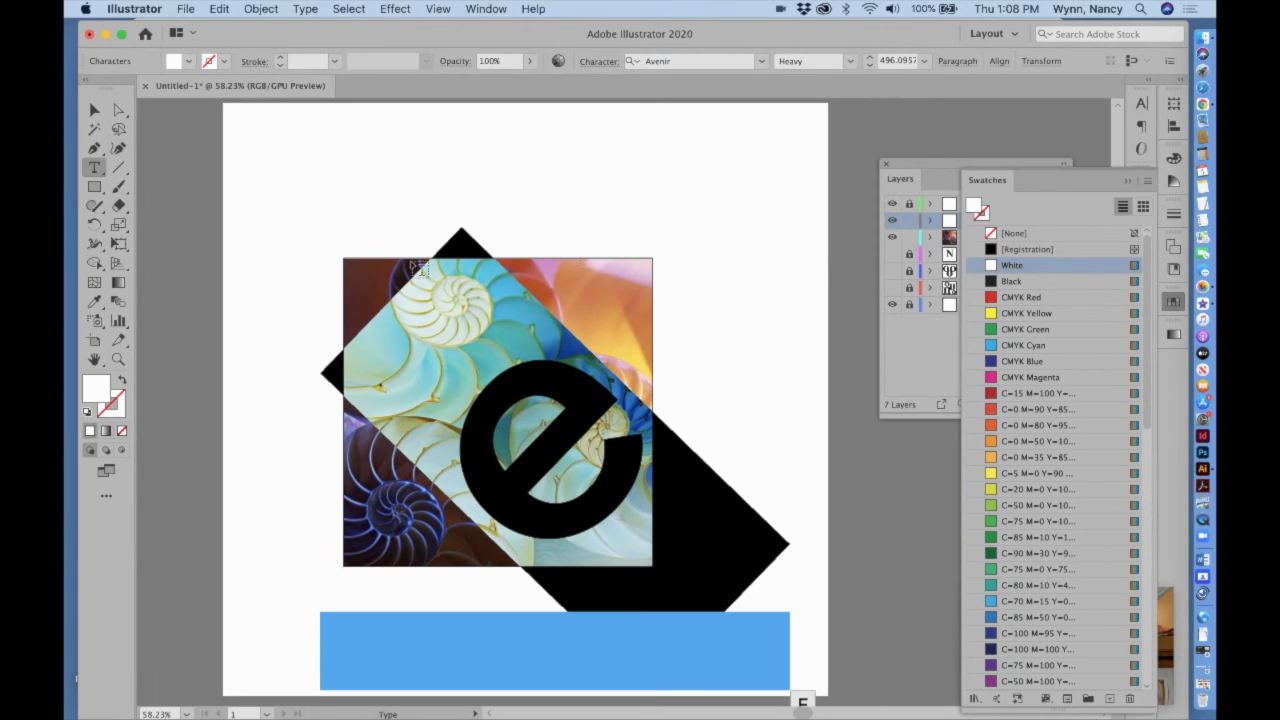
- Move the e toward the upper-left shell and rotate it until it is nearly upside down
{"action": "left_click", "coordinate": [94, 110]}
{"action": "left_click_drag", "start_coordinate": [577, 421], "coordinate": [504, 348]}
{"action": "left_click", "coordinate": [119, 245]}
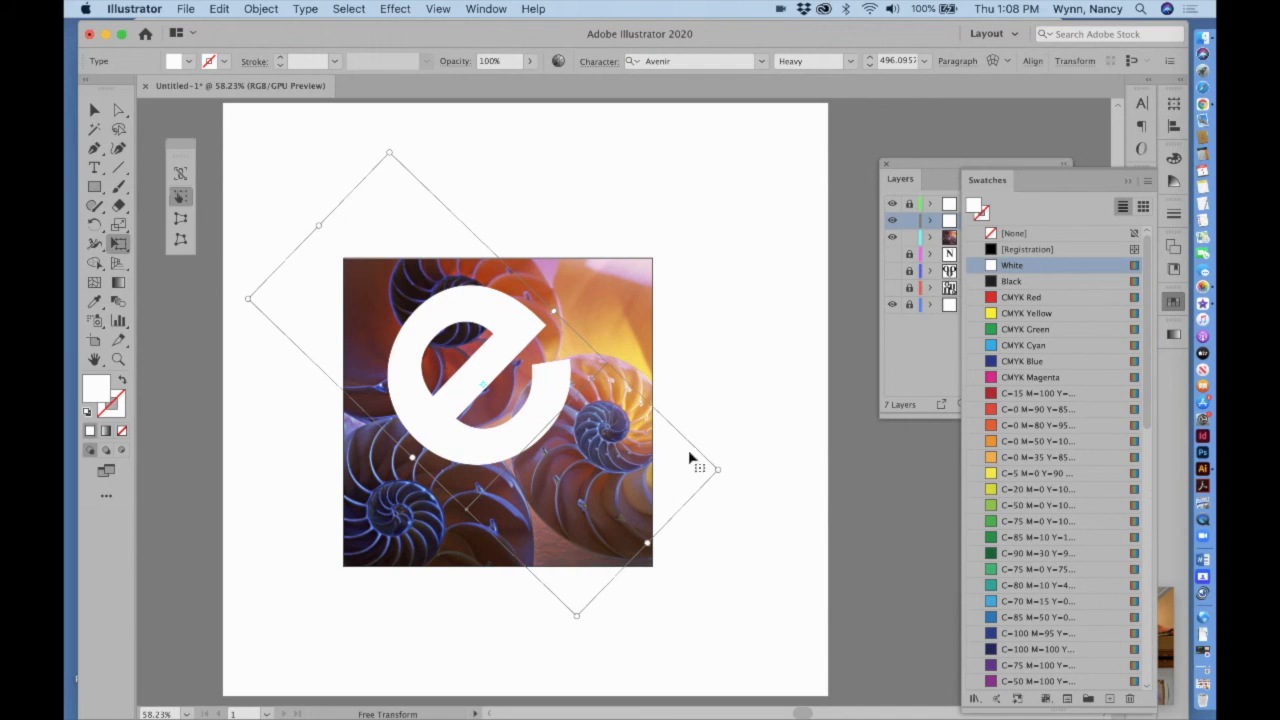
{"action": "left_click_drag", "start_coordinate": [729, 474], "coordinate": [451, 350]}
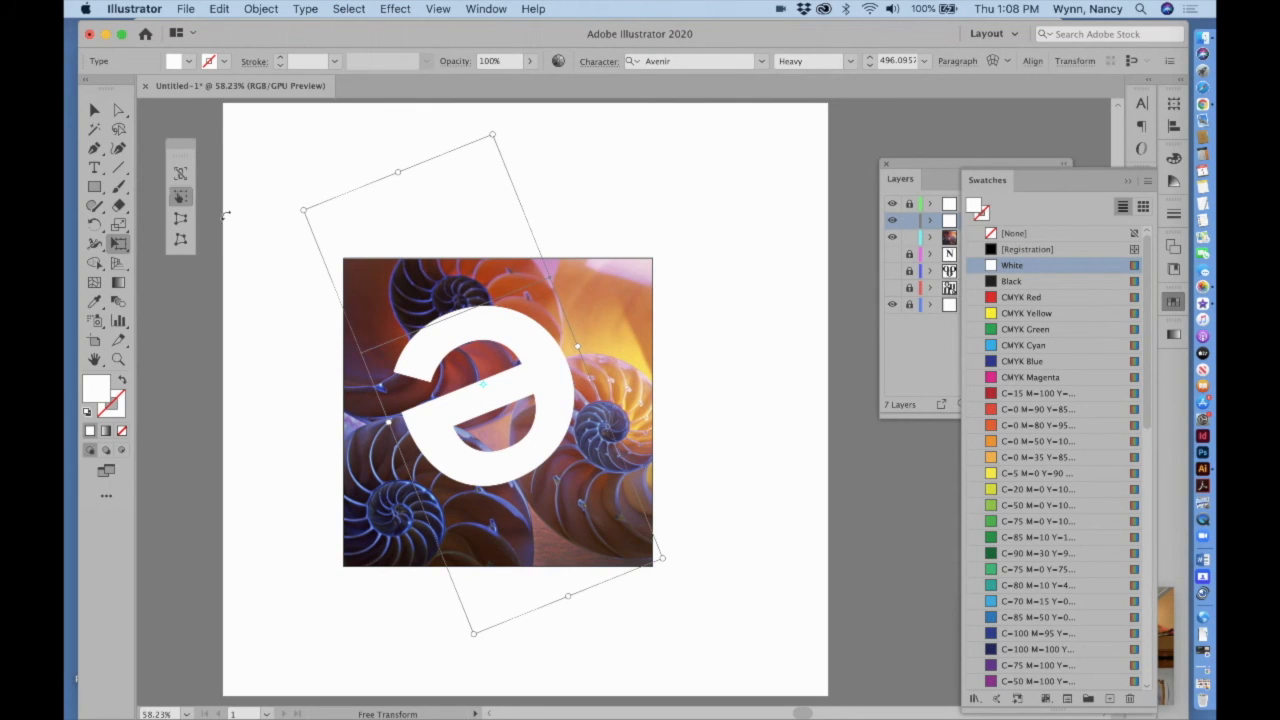
- Fit the e around the upper-left shell's spiral, tilting it slightly more counterclockwise and enlarging it to about 524 pt
{"action": "left_click", "coordinate": [94, 110]}
{"action": "left_click_drag", "start_coordinate": [500, 309], "coordinate": [464, 272]}
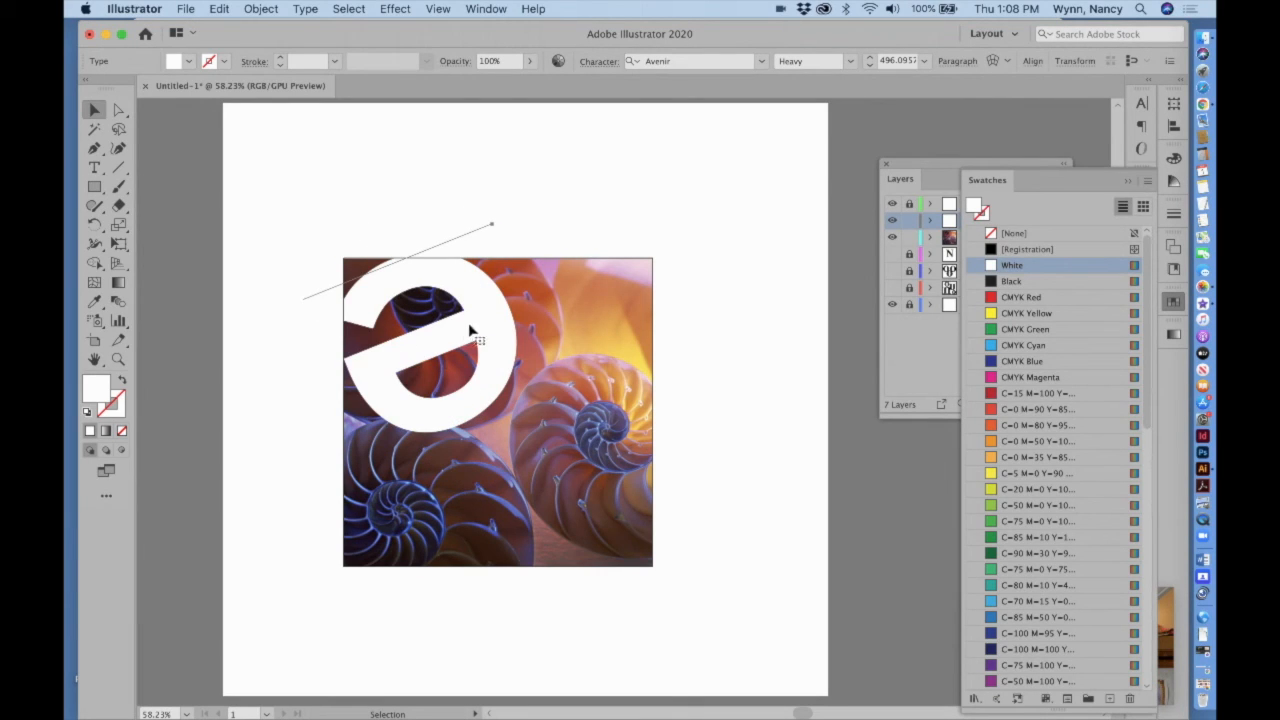
{"action": "left_click", "coordinate": [94, 224]}
{"action": "left_click", "coordinate": [94, 109]}
{"action": "left_click", "coordinate": [94, 224]}
{"action": "left_click_drag", "start_coordinate": [392, 390], "coordinate": [468, 396]}
{"action": "left_click", "coordinate": [94, 109]}
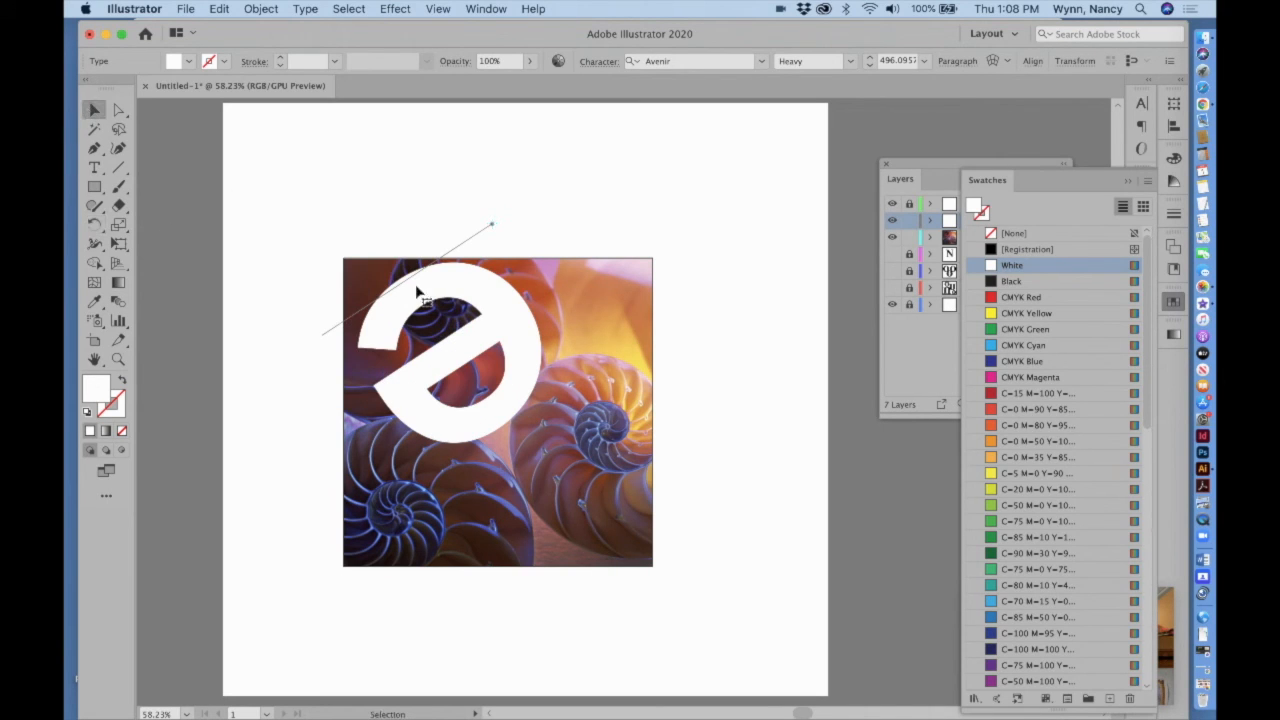
{"action": "left_click_drag", "start_coordinate": [491, 315], "coordinate": [506, 292]}
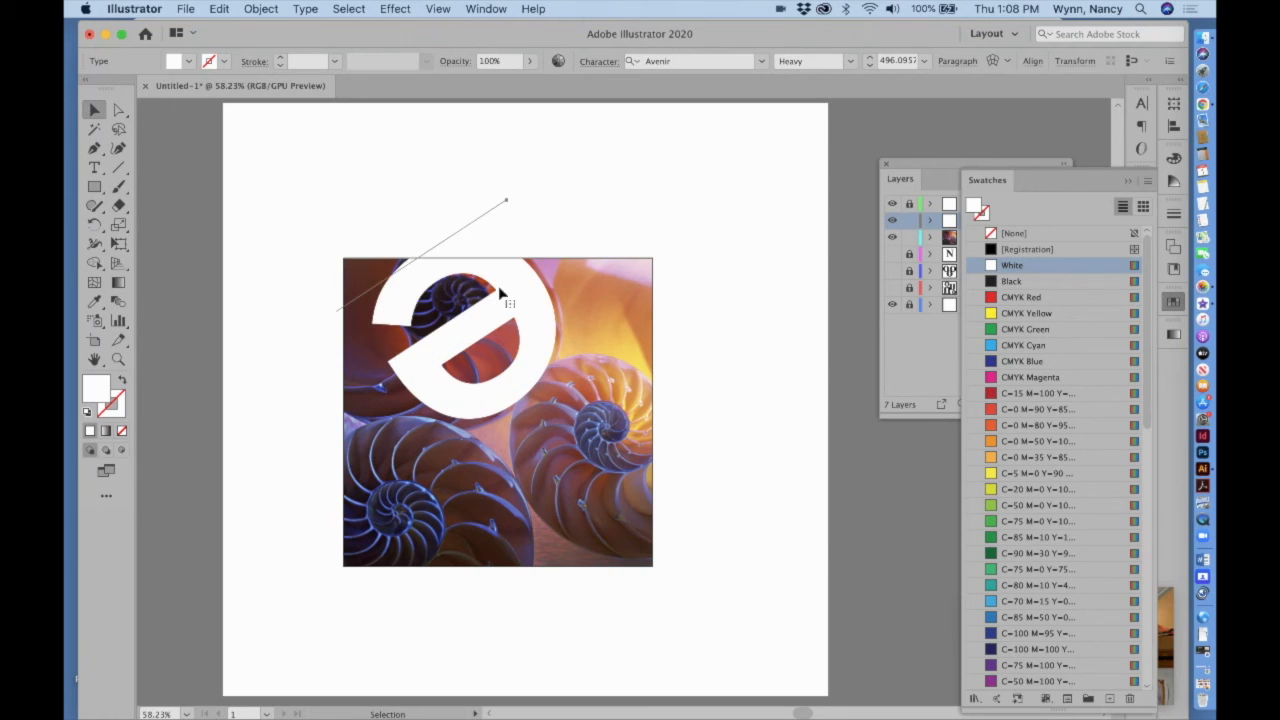
{"action": "left_click", "coordinate": [118, 243]}
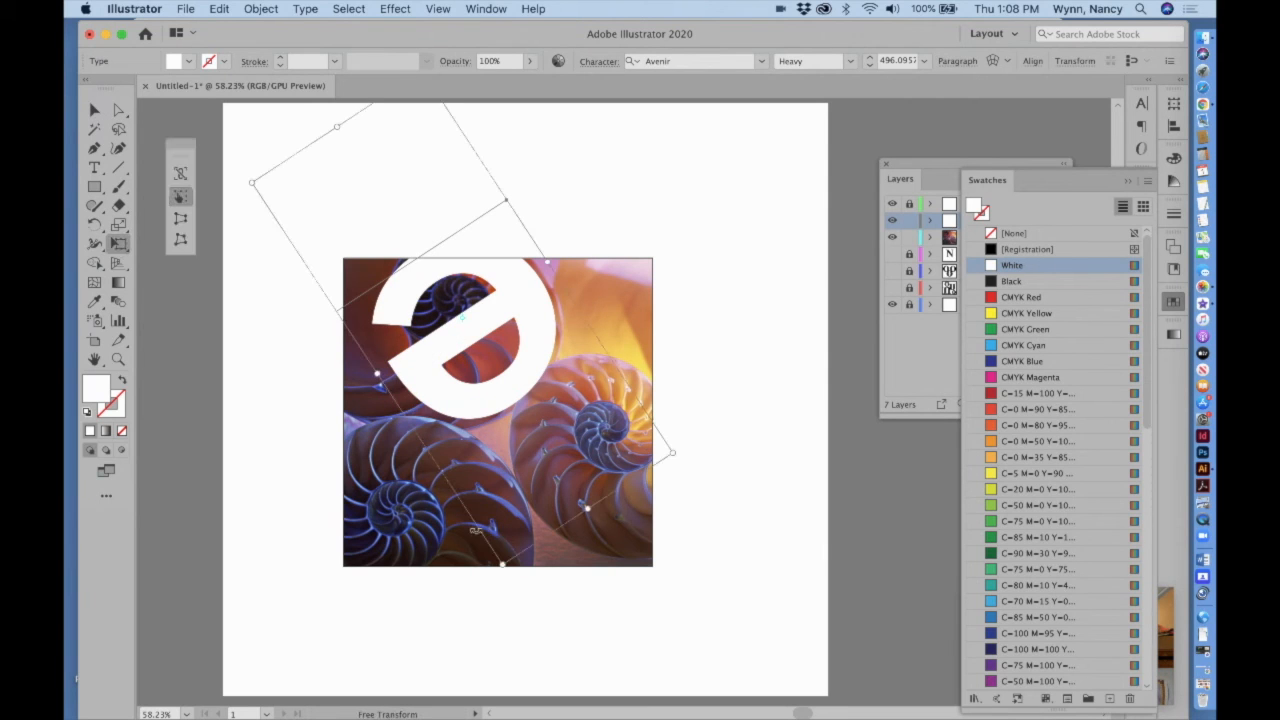
{"action": "left_click_drag", "start_coordinate": [503, 568], "coordinate": [488, 596]}
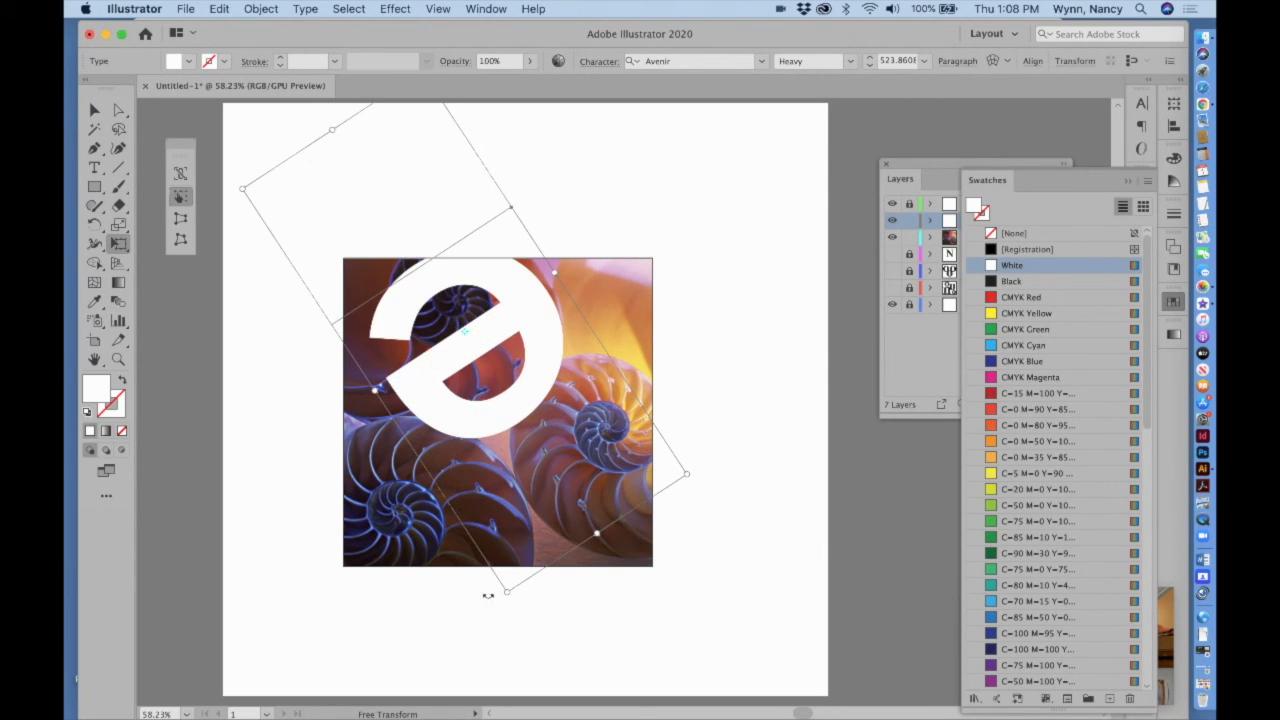
- Convert the e to outlines and shift it slightly up and left over the shell
{"action": "left_click", "coordinate": [300, 9]}
{"action": "left_click", "coordinate": [335, 264]}
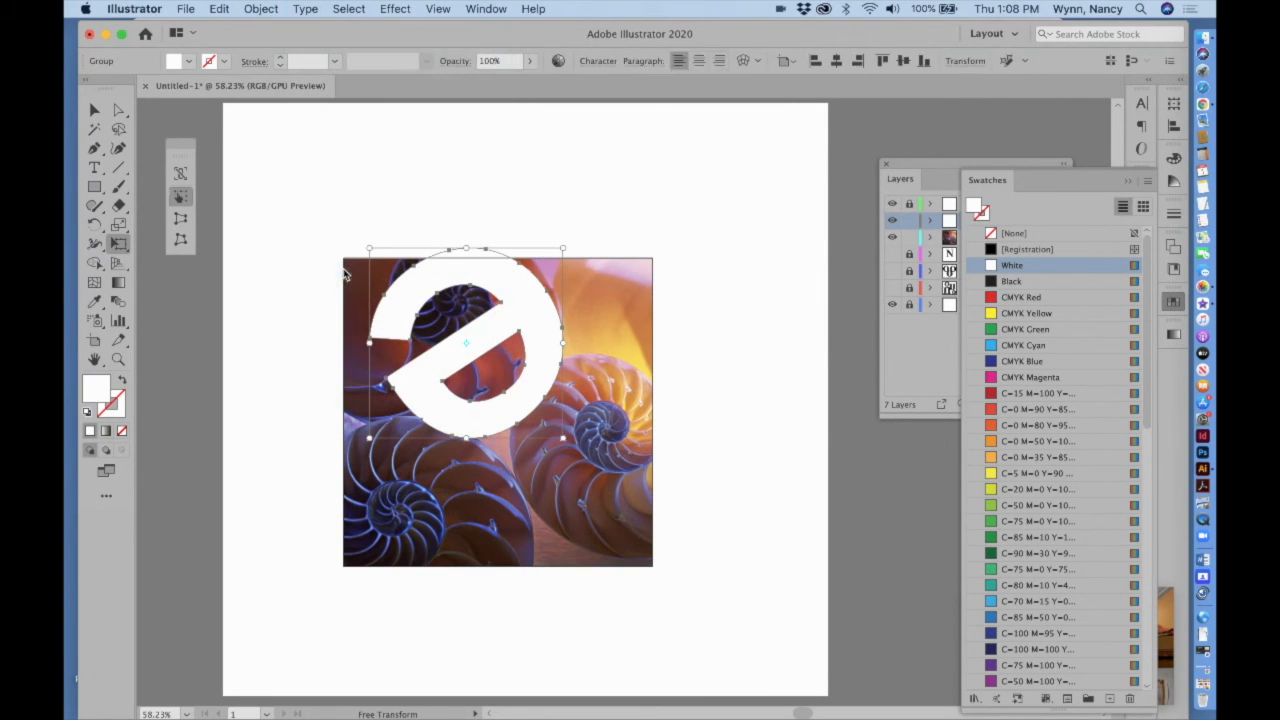
{"action": "left_click", "coordinate": [94, 110]}
{"action": "left_click_drag", "start_coordinate": [534, 338], "coordinate": [516, 327]}
- Paste a copy of the outlined e over the right-hand shell and rotate it so its opening faces the lower right
{"action": "left_click", "coordinate": [215, 10]}
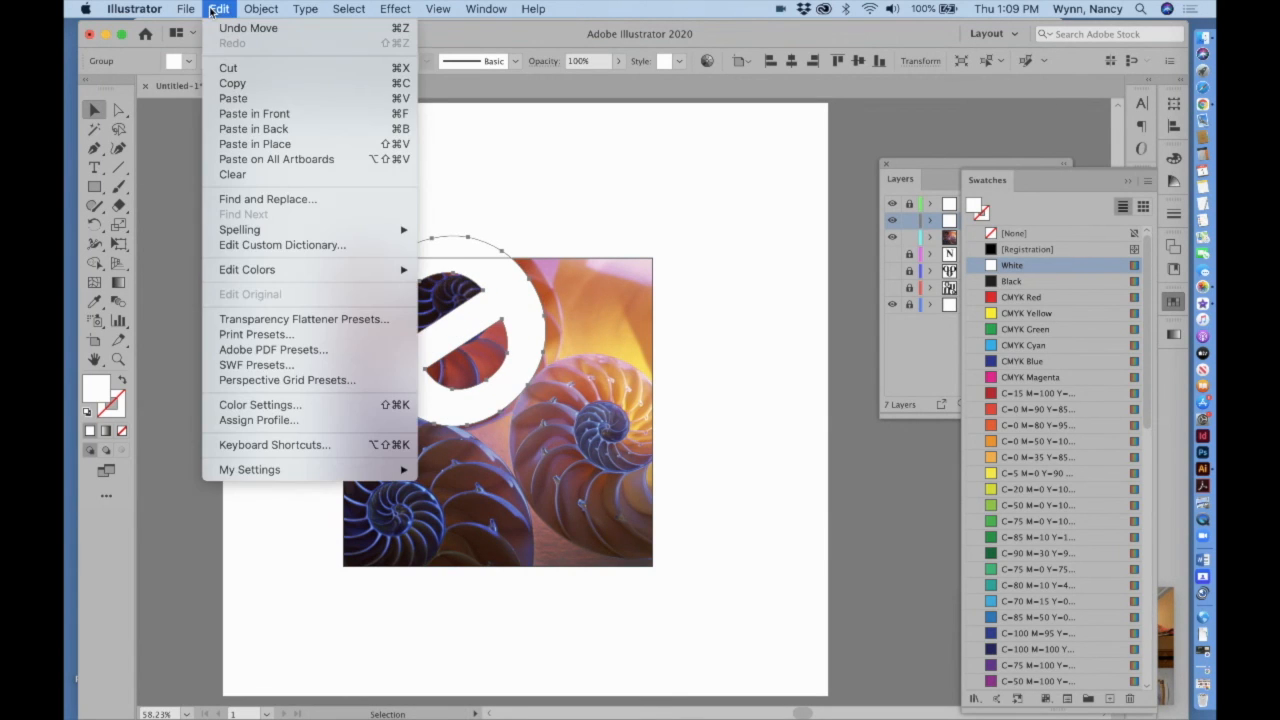
{"action": "left_click", "coordinate": [222, 9]}
{"action": "left_click", "coordinate": [222, 9]}
{"action": "left_click", "coordinate": [233, 98]}
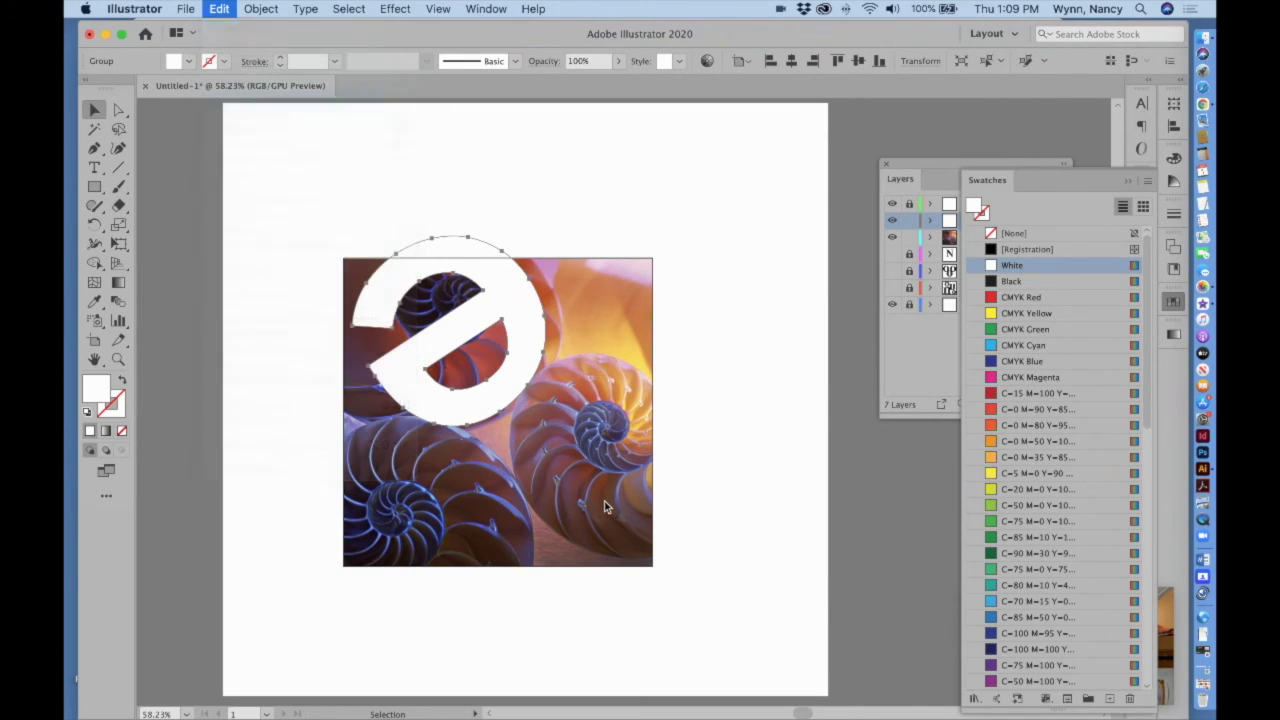
{"action": "left_click_drag", "start_coordinate": [582, 452], "coordinate": [568, 480]}
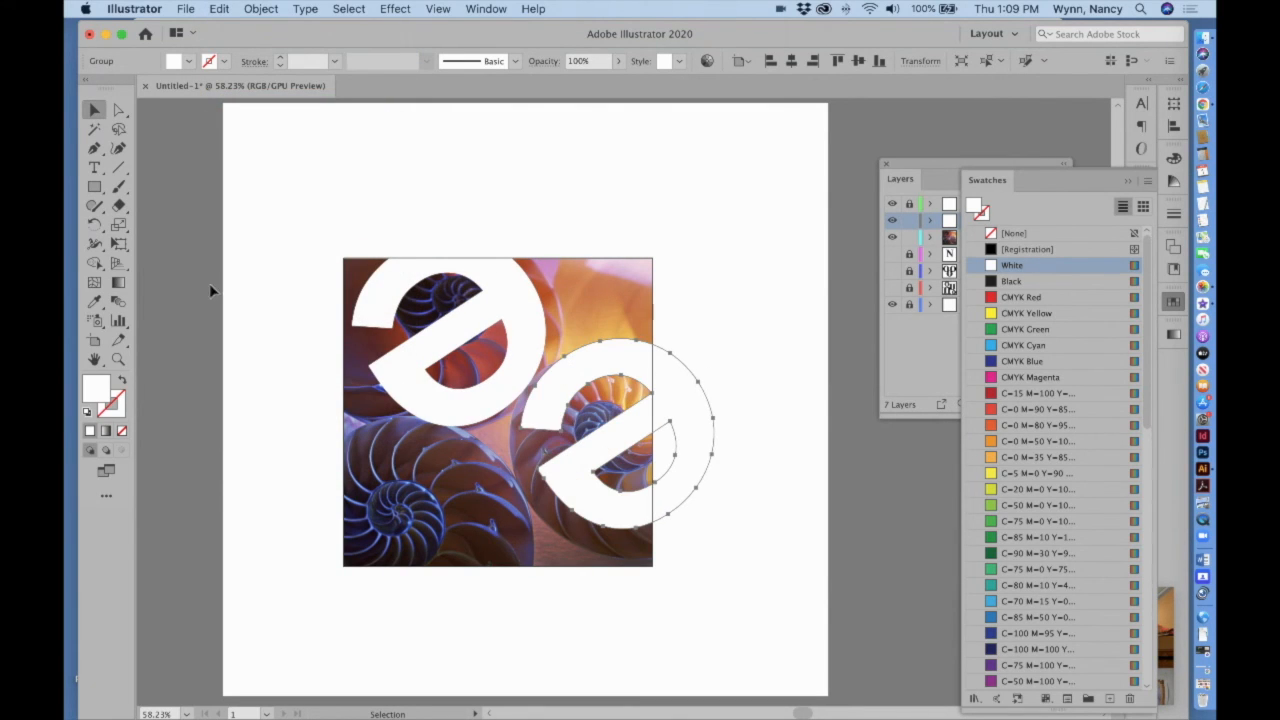
{"action": "left_click", "coordinate": [94, 224]}
{"action": "left_click_drag", "start_coordinate": [679, 532], "coordinate": [646, 398]}
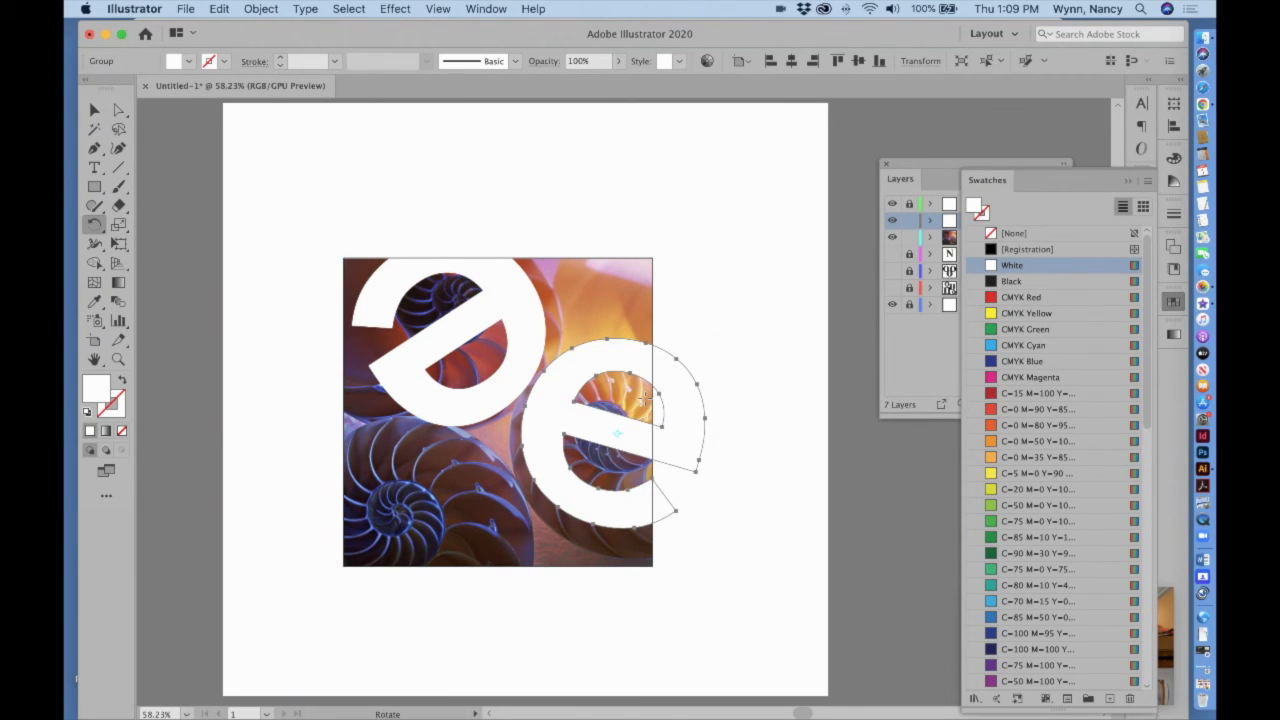
- Refit the right-hand e around its shell and place a pasted copy of it over the lower-left shell
{"action": "left_click_drag", "start_coordinate": [696, 436], "coordinate": [655, 451]}
{"action": "left_click", "coordinate": [98, 112]}
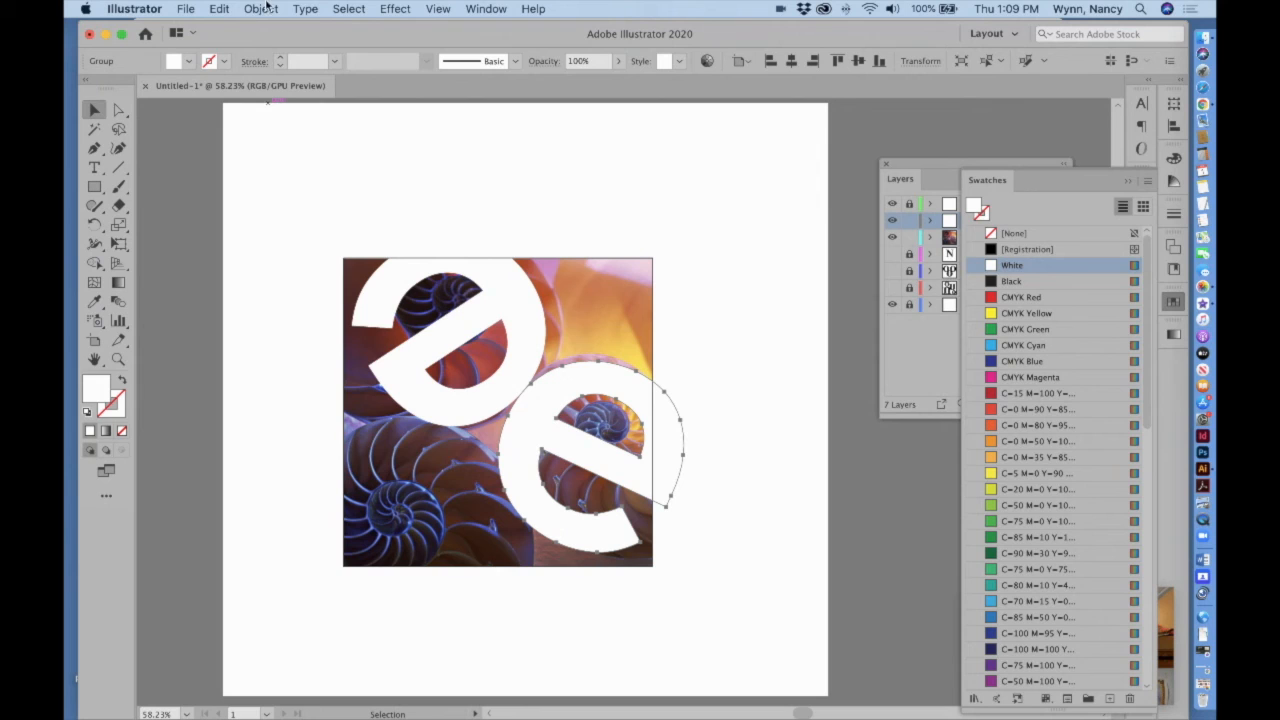
{"action": "left_click", "coordinate": [219, 9]}
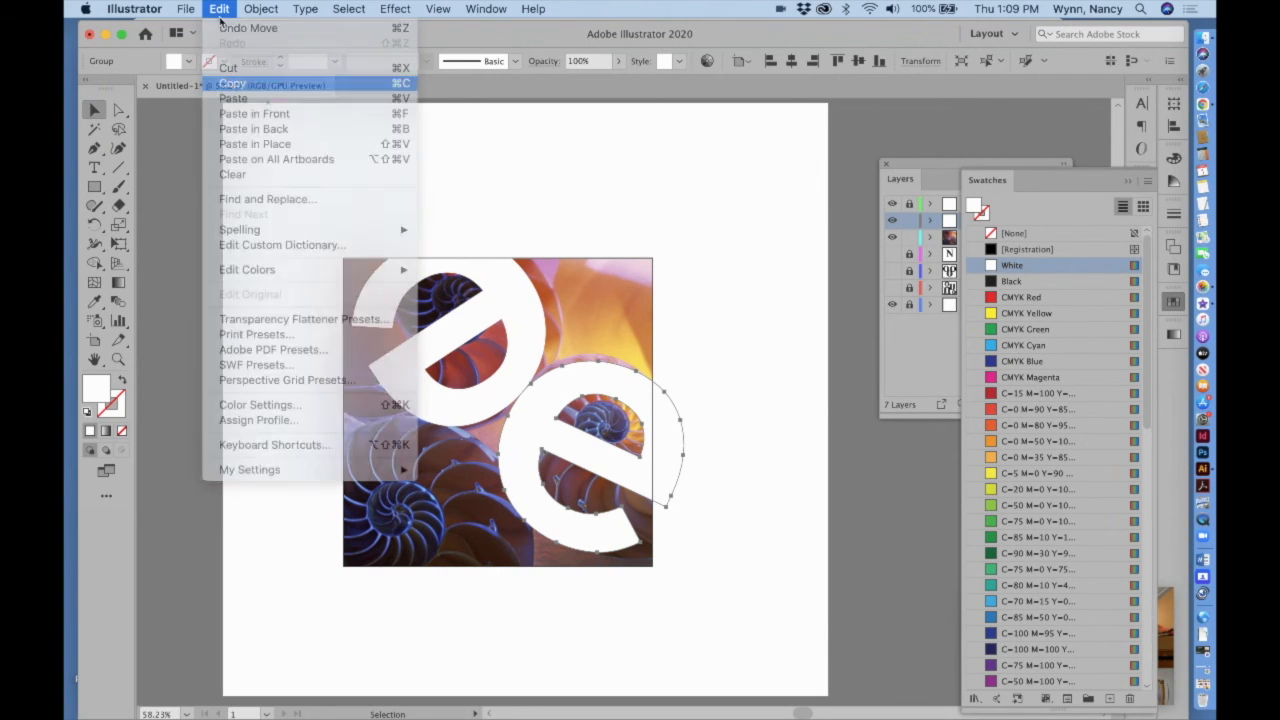
{"action": "left_click", "coordinate": [219, 9]}
{"action": "left_click", "coordinate": [233, 99]}
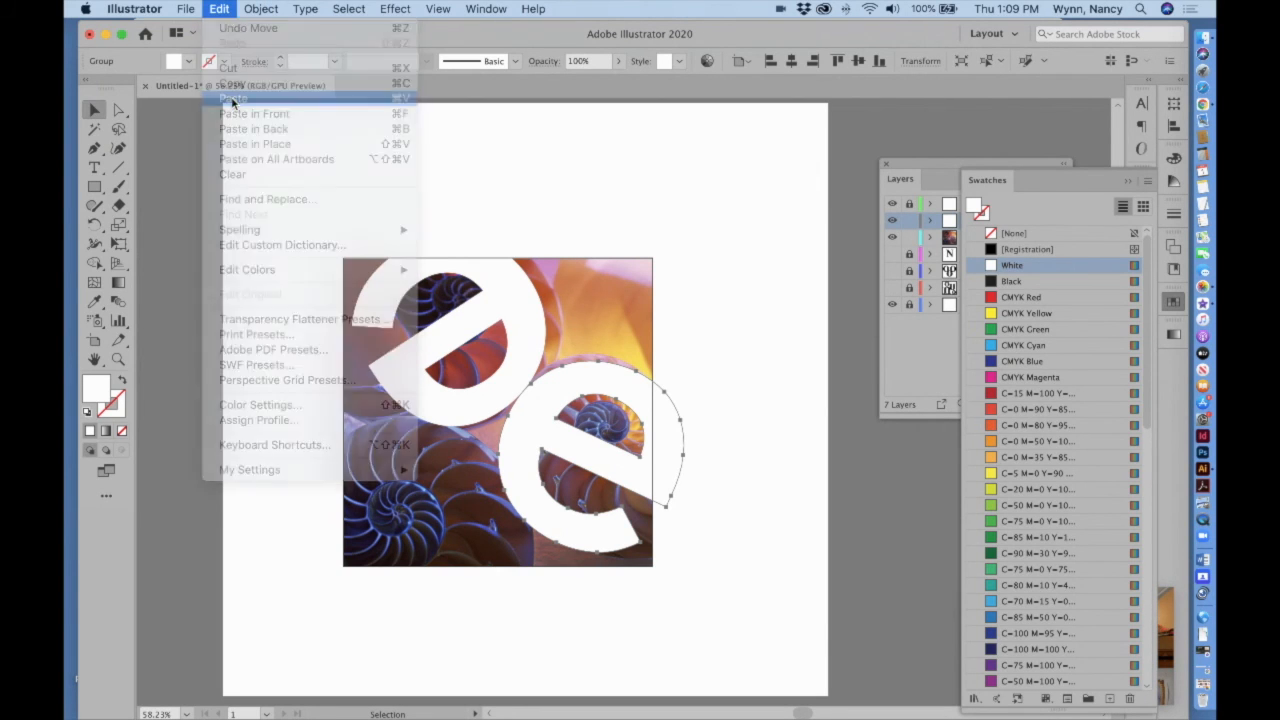
{"action": "left_click_drag", "start_coordinate": [491, 366], "coordinate": [352, 457]}
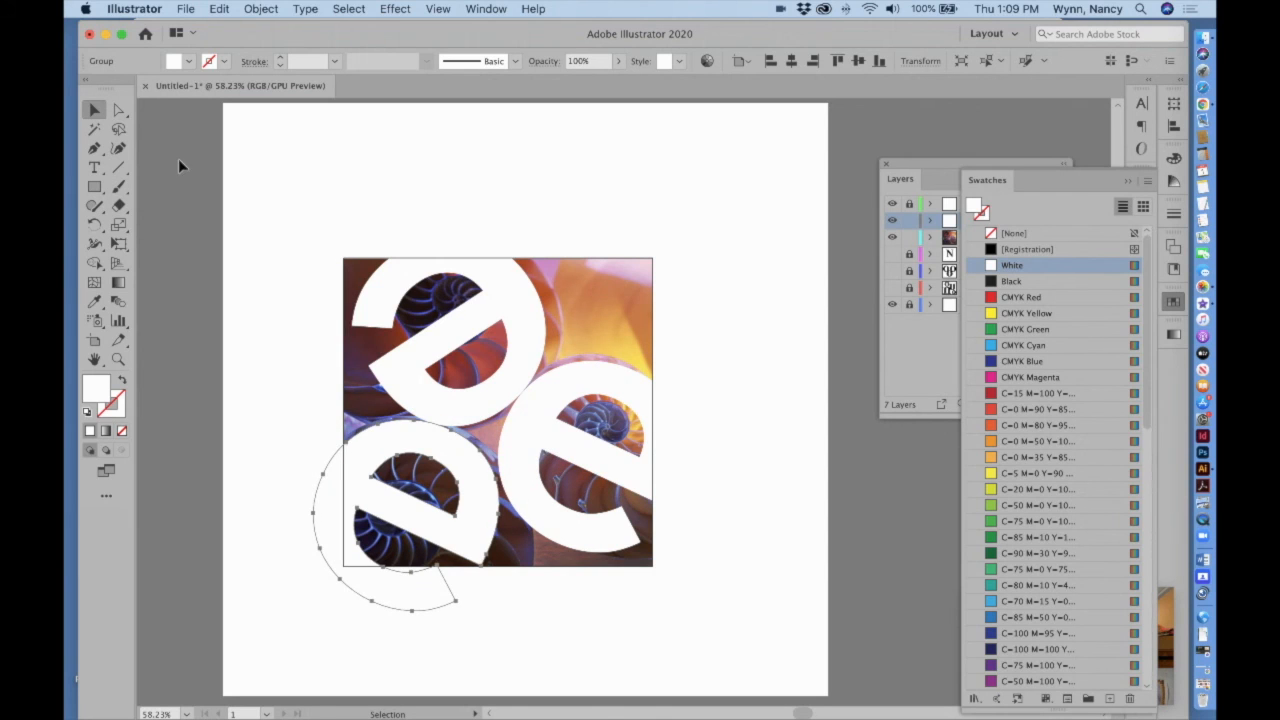
- Rotate the lower-left e until its opening faces down and shift it slightly right to meet the right-hand e
{"action": "left_click", "coordinate": [92, 226]}
{"action": "left_click_drag", "start_coordinate": [460, 535], "coordinate": [408, 562]}
{"action": "left_click", "coordinate": [94, 109]}
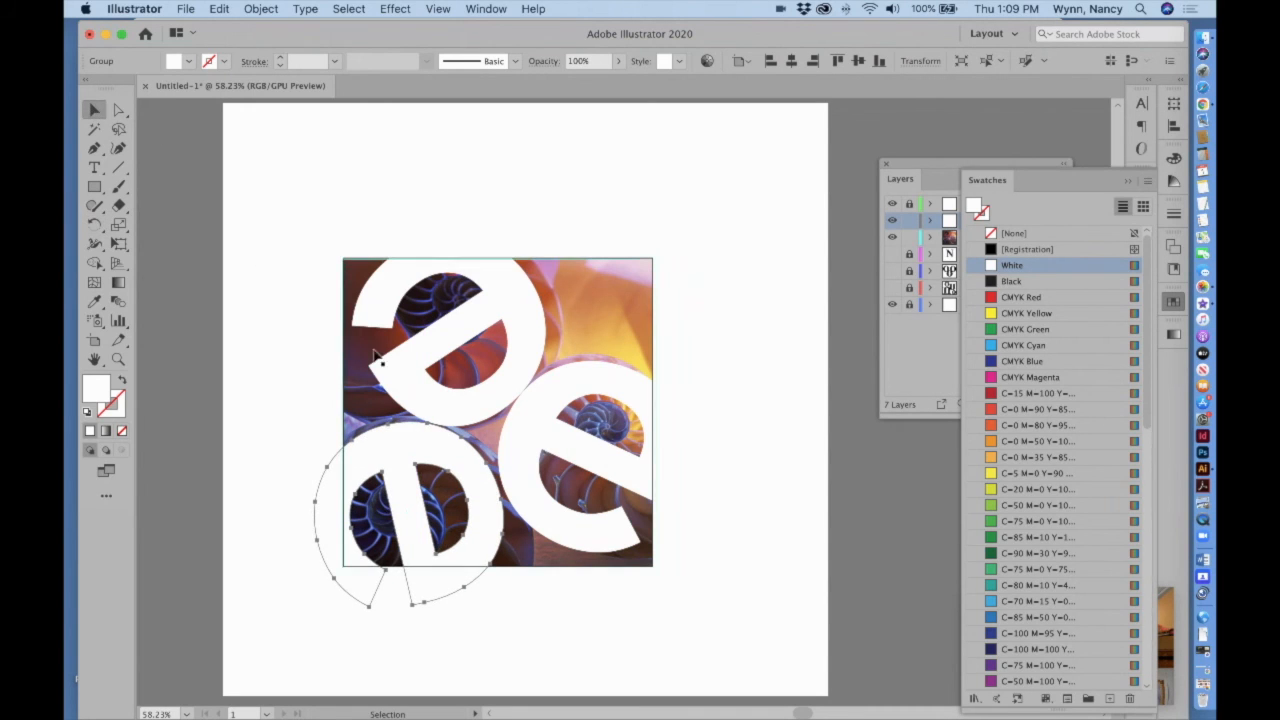
{"action": "left_click_drag", "start_coordinate": [469, 468], "coordinate": [479, 474]}
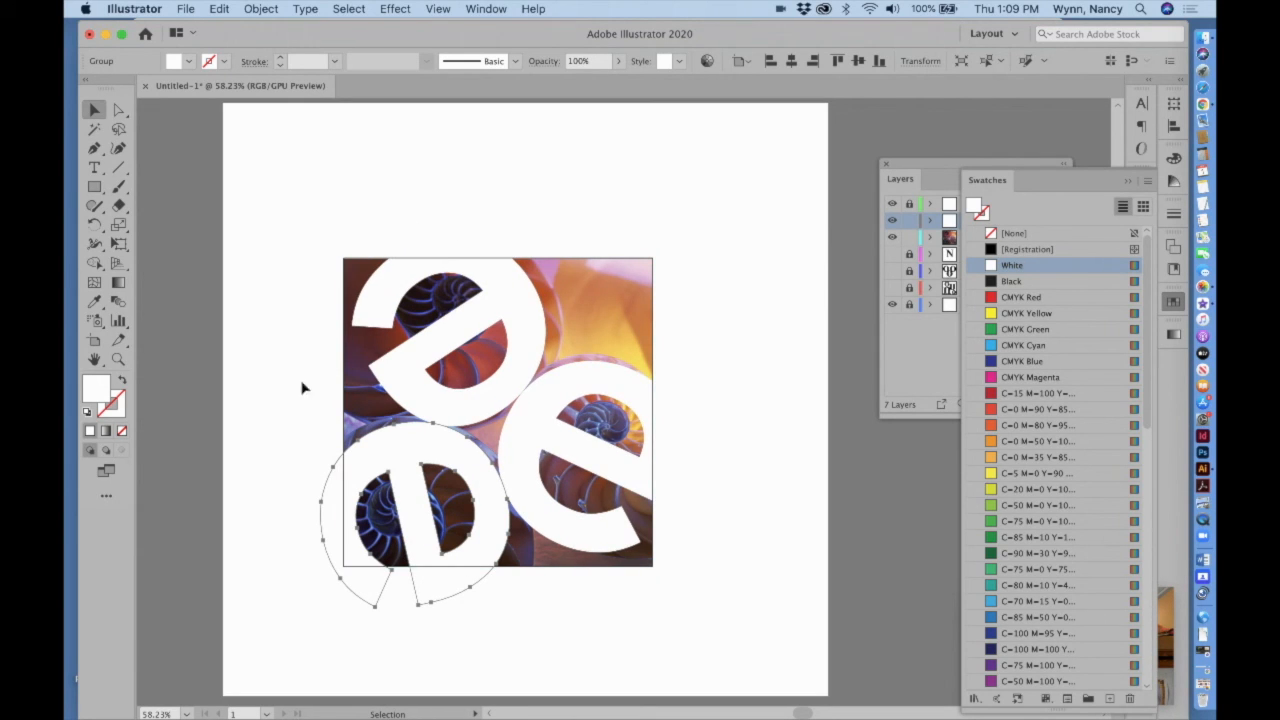
- Select all three e's and scale them together with Free Transform to fit the square frame
{"action": "left_click", "coordinate": [533, 358]}
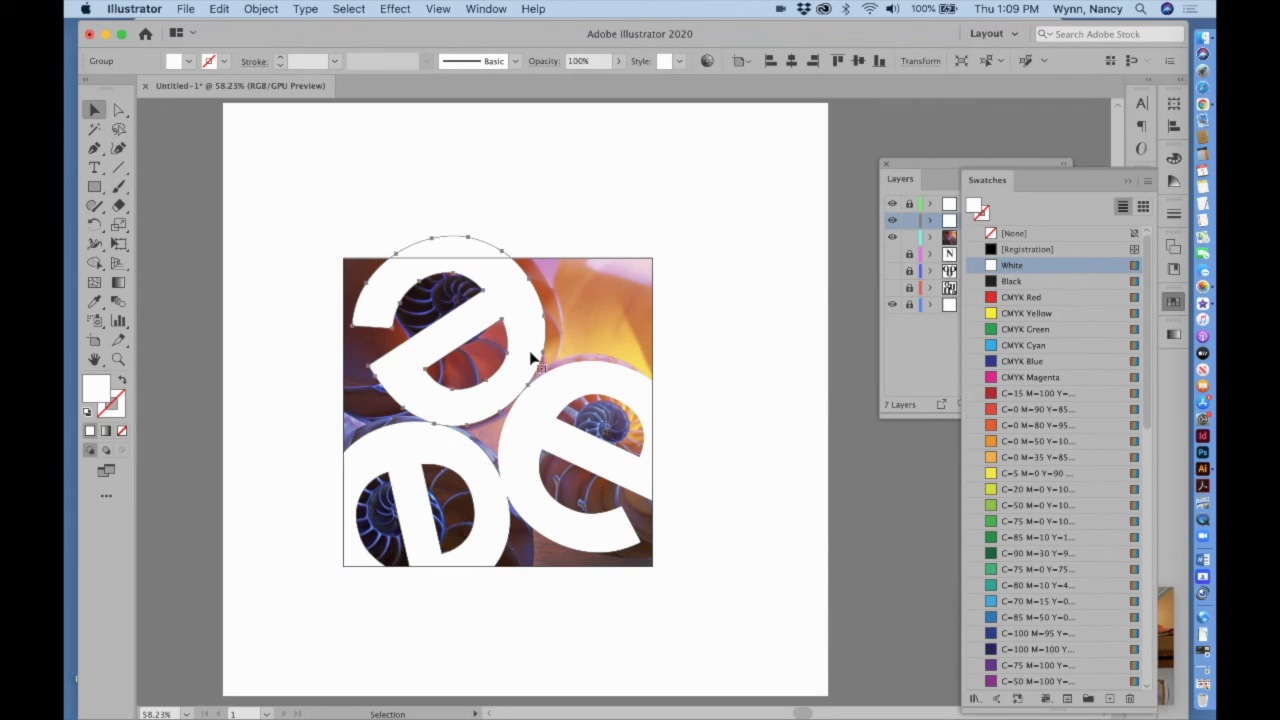
{"action": "left_click", "coordinate": [594, 383], "text": "shift"}
{"action": "left_click", "coordinate": [495, 518], "text": "shift"}
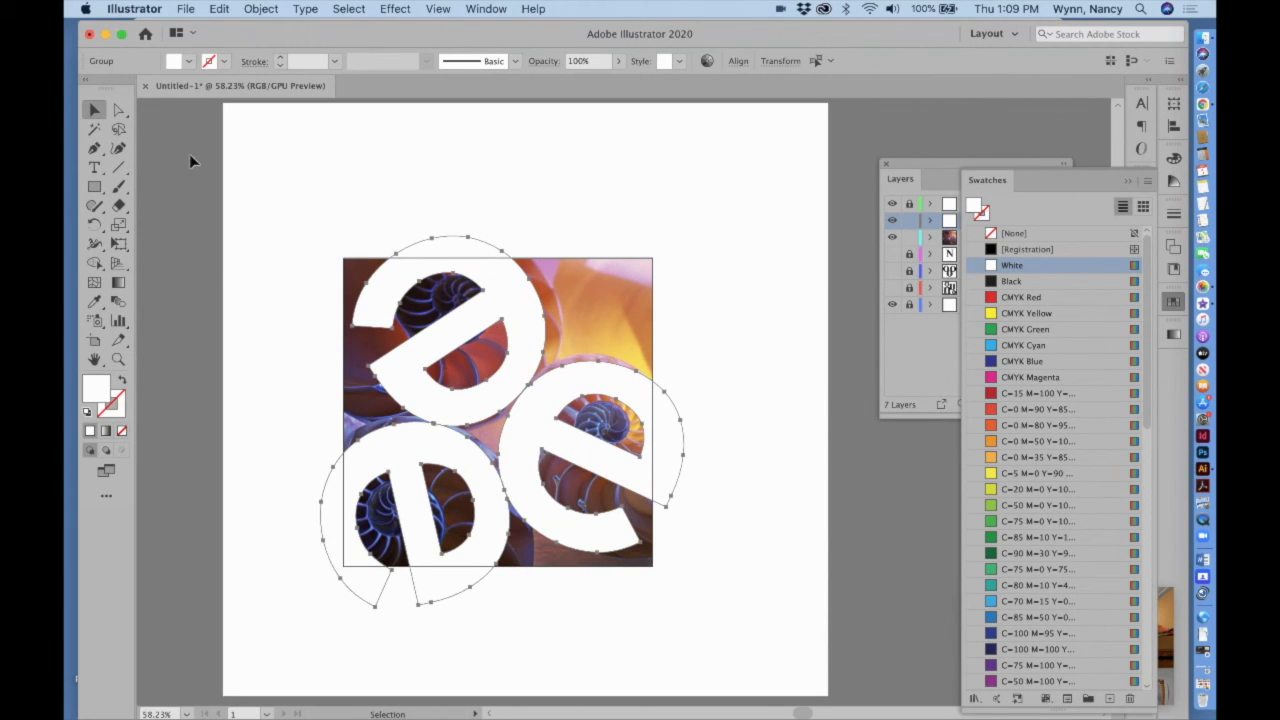
{"action": "left_click", "coordinate": [118, 245]}
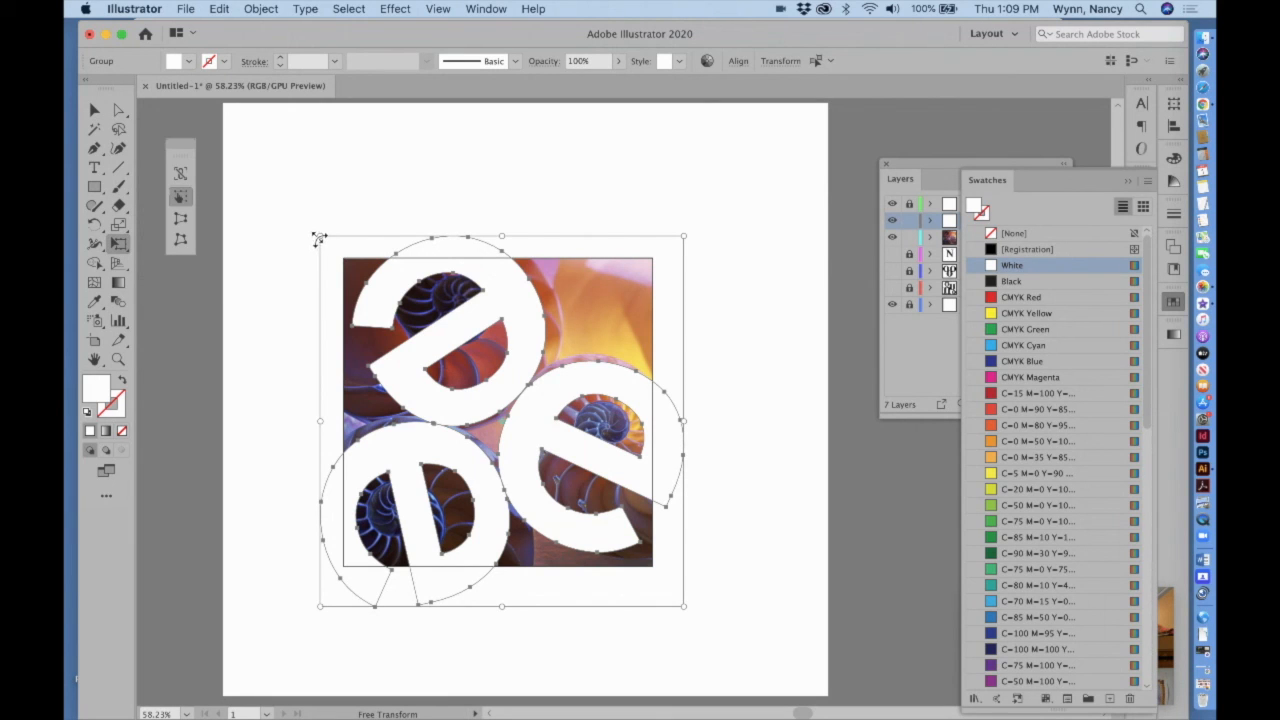
{"action": "left_click_drag", "start_coordinate": [318, 237], "coordinate": [337, 253]}
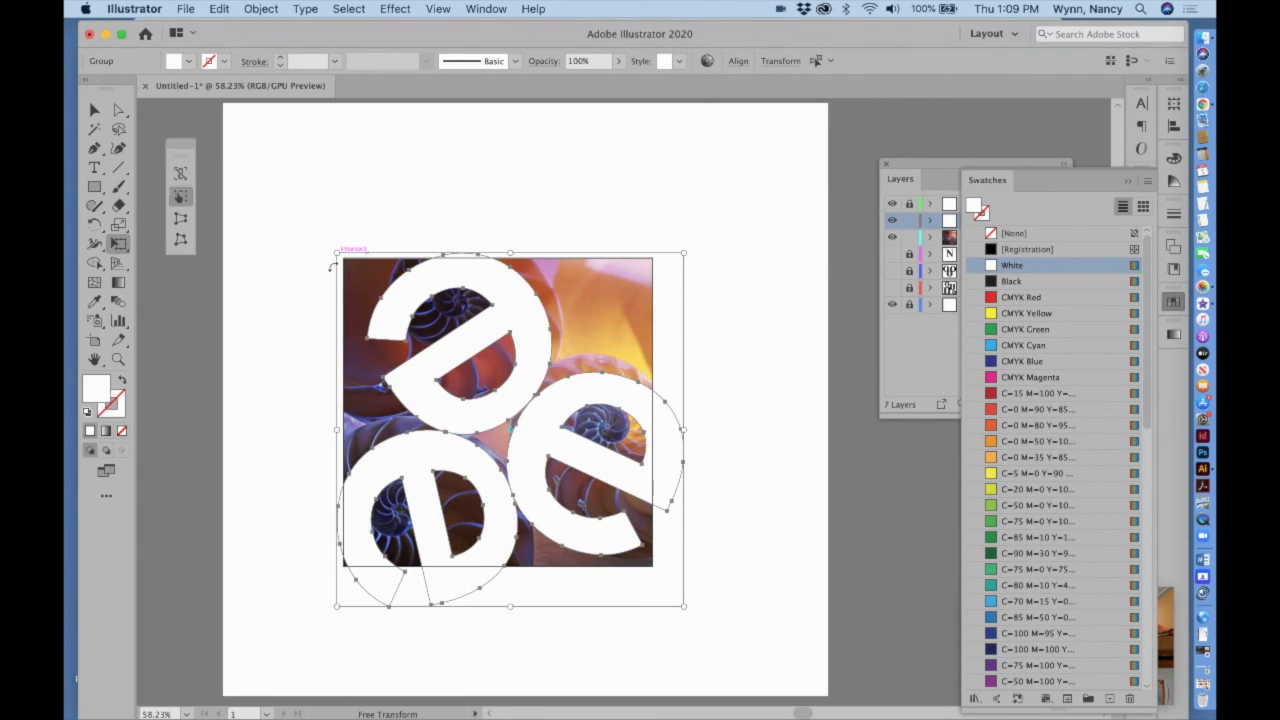
{"action": "left_click_drag", "start_coordinate": [337, 605], "coordinate": [343, 600]}
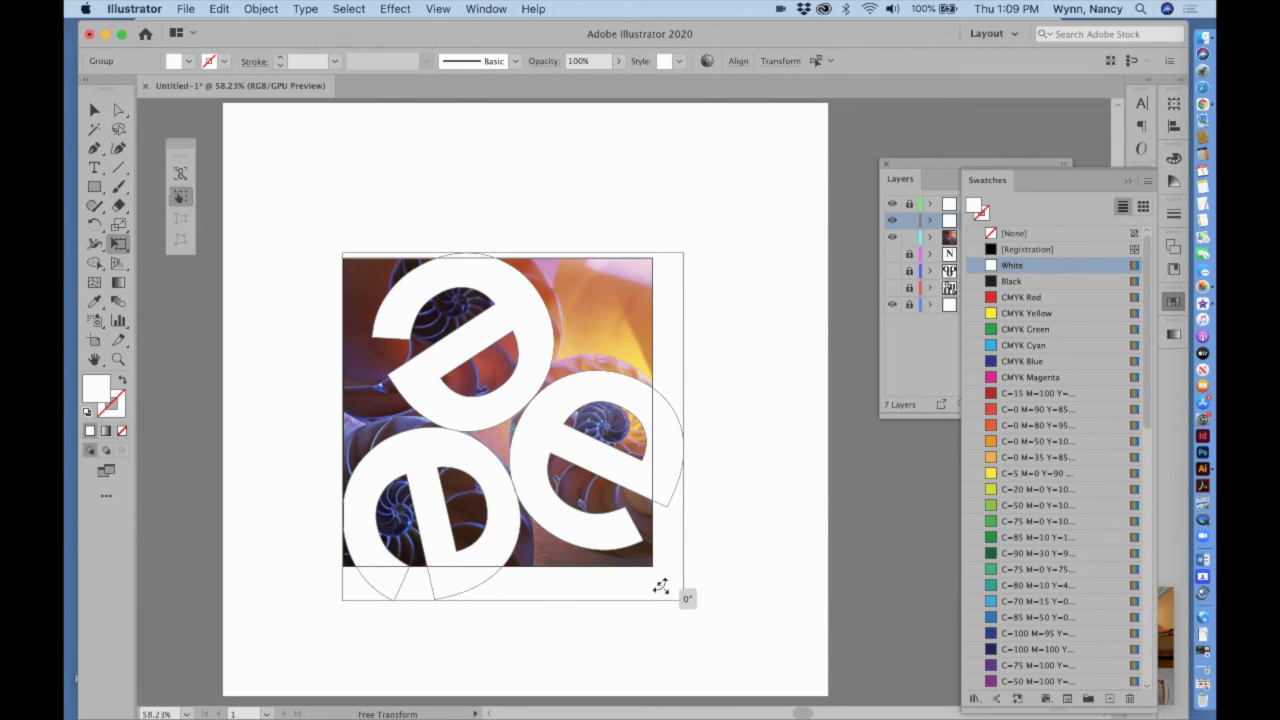
{"action": "left_click_drag", "start_coordinate": [682, 598], "coordinate": [652, 571]}
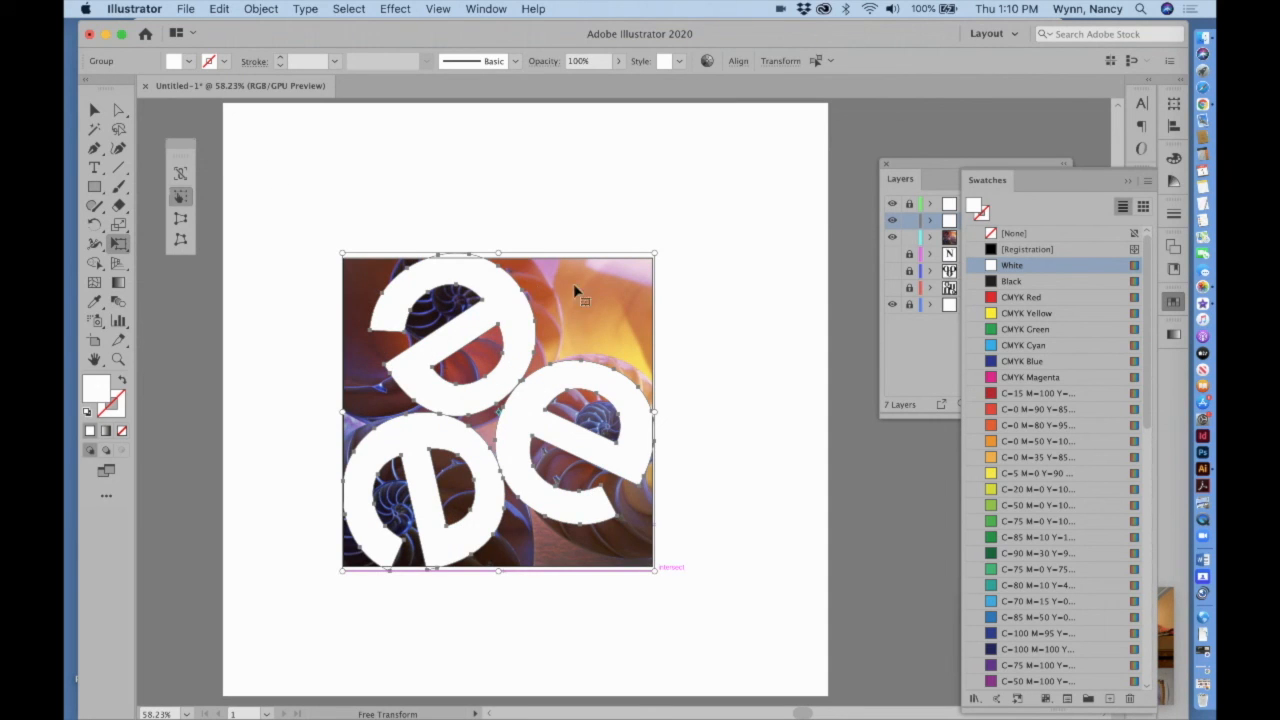
{"action": "left_click", "coordinate": [92, 110]}
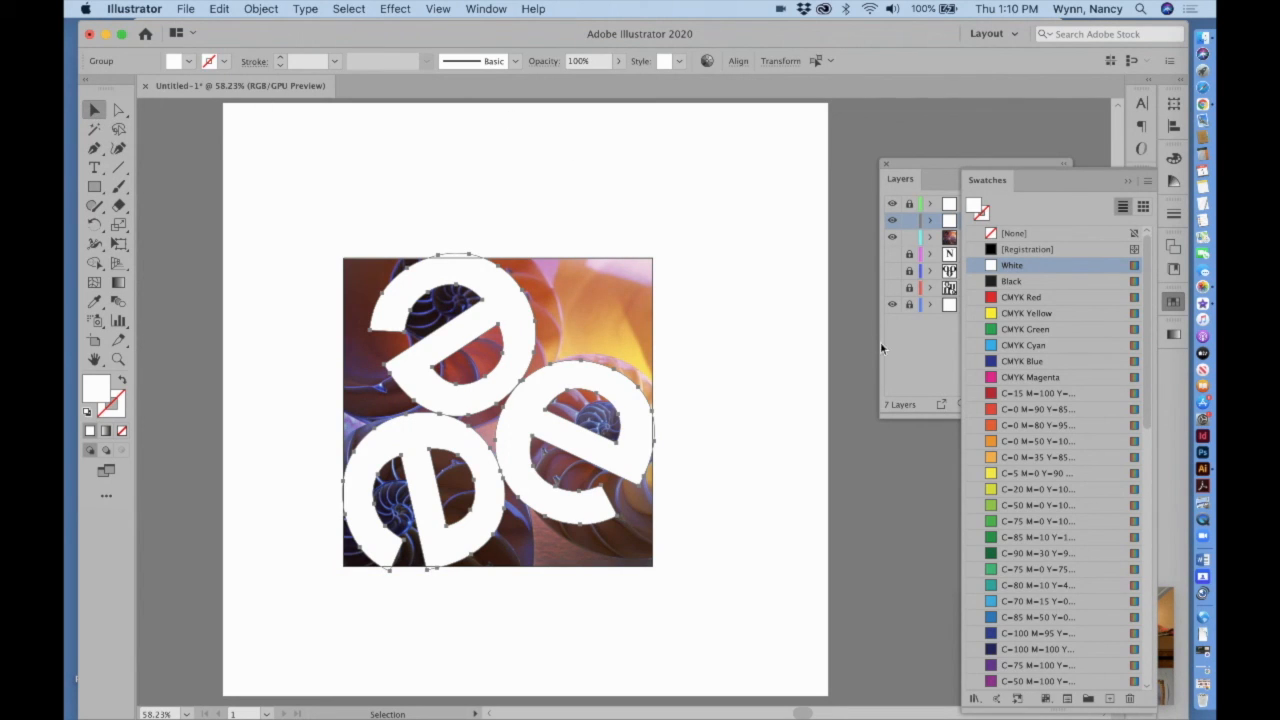
- Hide Layer 7 with the letters to view the nautilus photo alone, and show it again
{"action": "left_click", "coordinate": [955, 322]}
{"action": "left_click", "coordinate": [912, 237]}
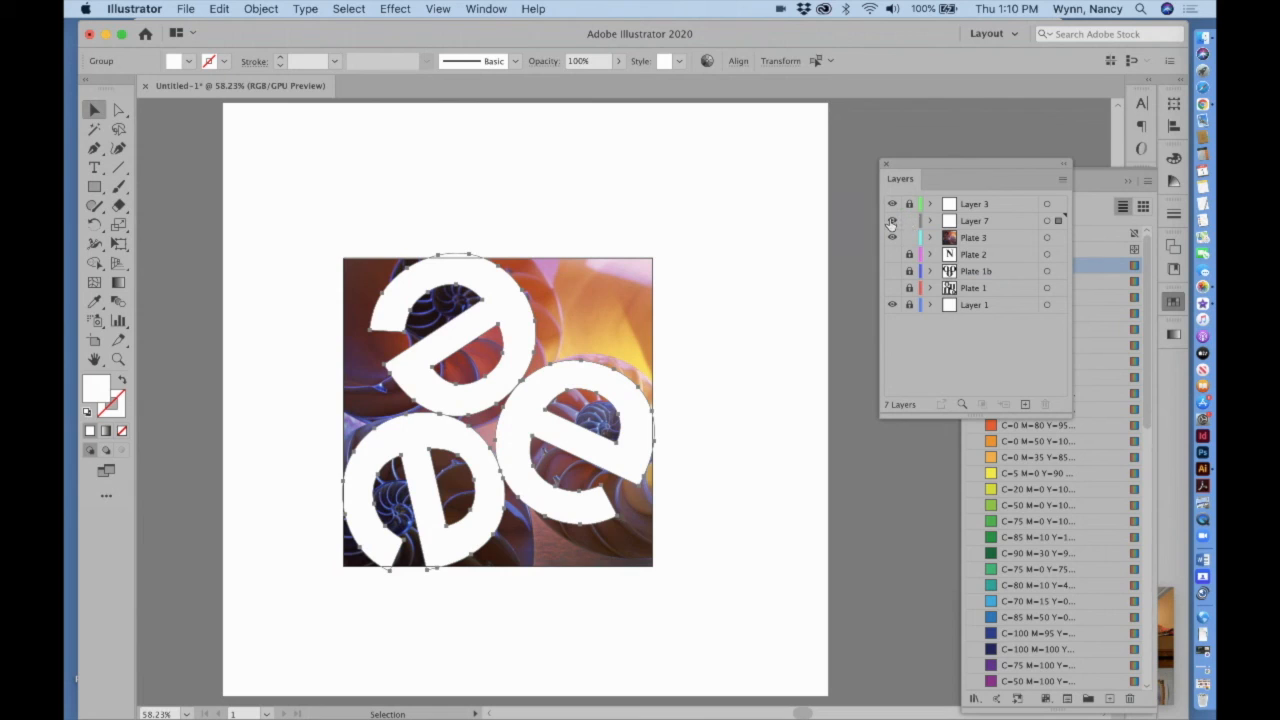
{"action": "left_click", "coordinate": [891, 221]}
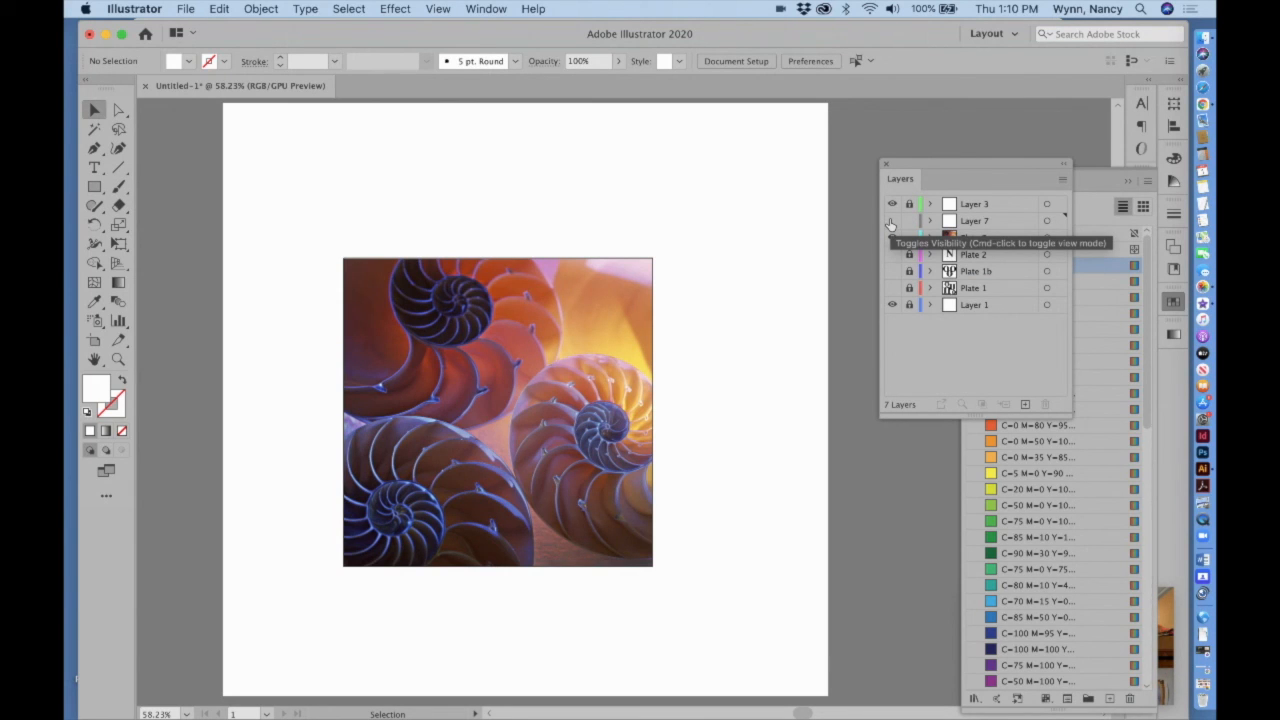
{"action": "left_click", "coordinate": [891, 221]}
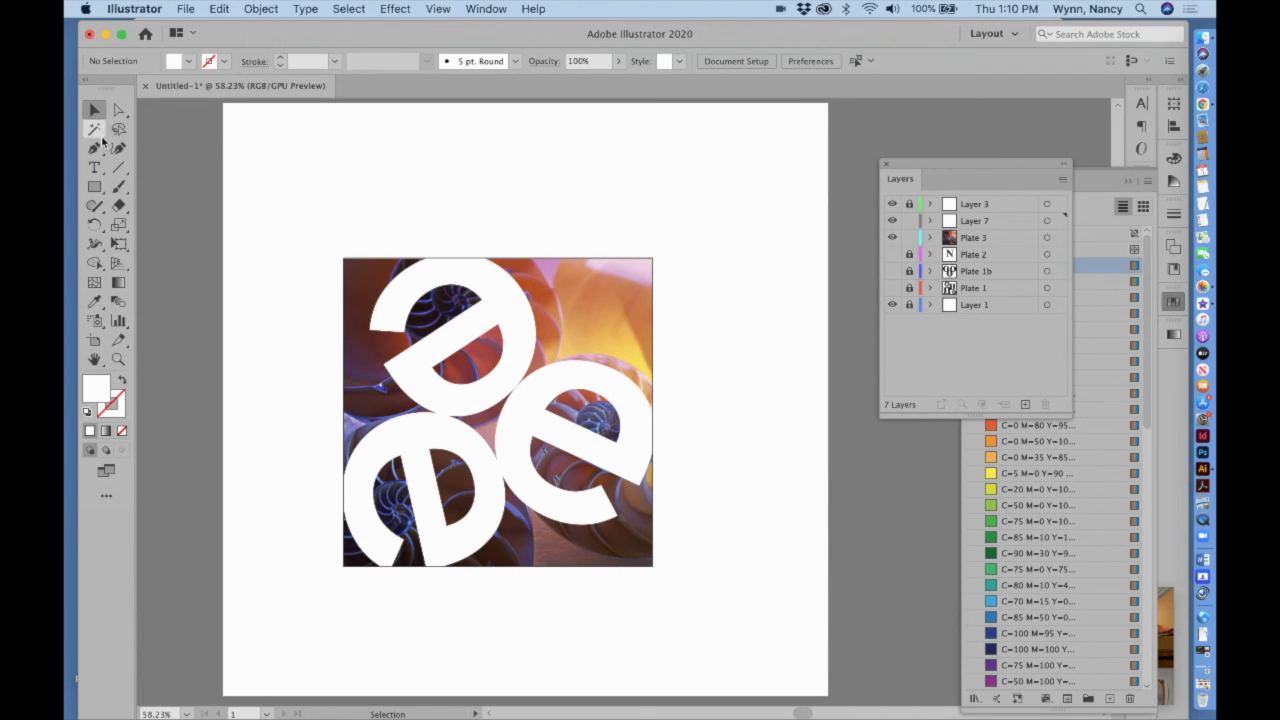
- Fill the upper-left e with the C=0 M=80 Y=95 swatch and the right-hand e with C=0 M=35 Y=85
{"action": "left_click", "coordinate": [88, 110]}
{"action": "left_click", "coordinate": [460, 288]}
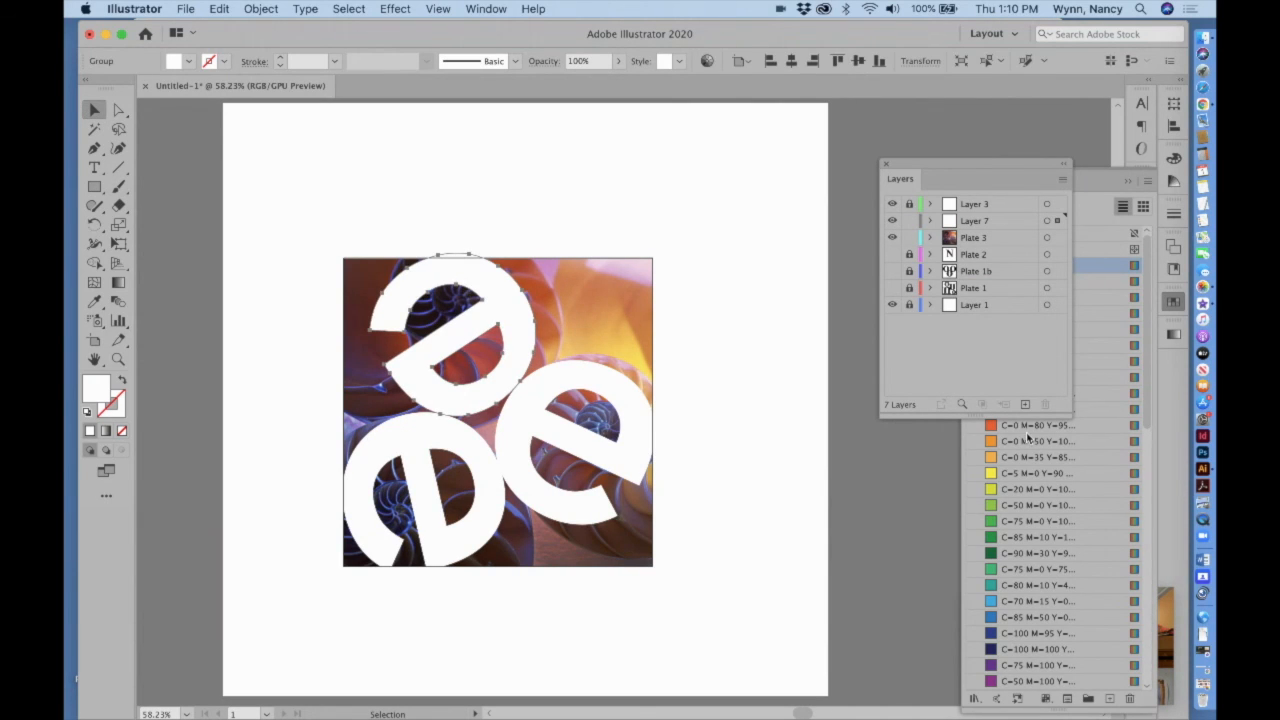
{"action": "left_click_drag", "start_coordinate": [931, 164], "coordinate": [820, 110]}
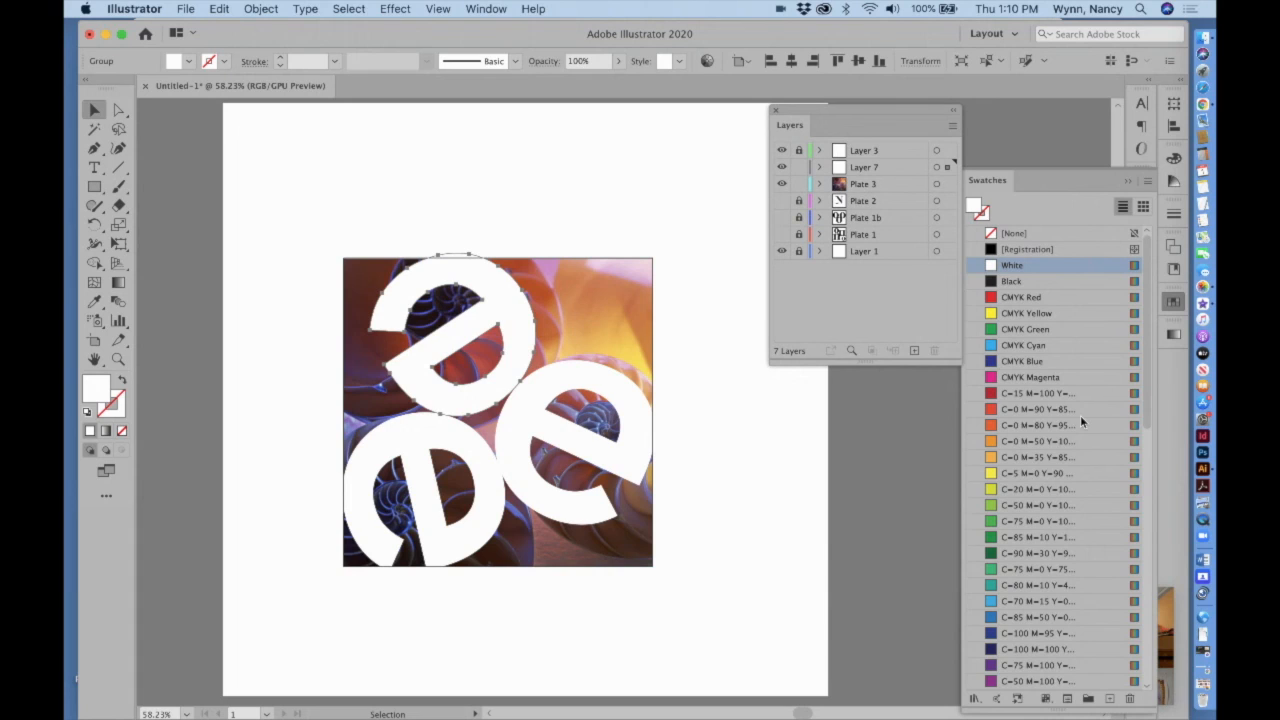
{"action": "left_click", "coordinate": [1014, 427]}
{"action": "left_click", "coordinate": [634, 466]}
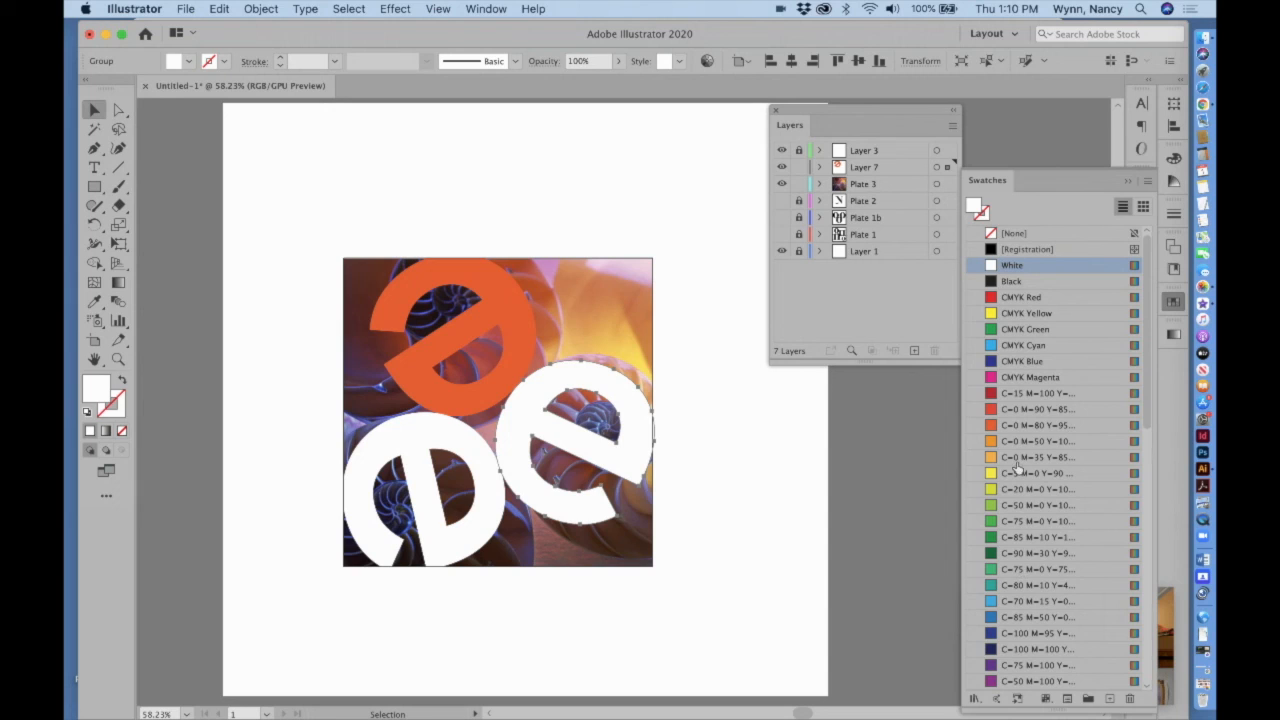
{"action": "left_click", "coordinate": [1017, 462]}
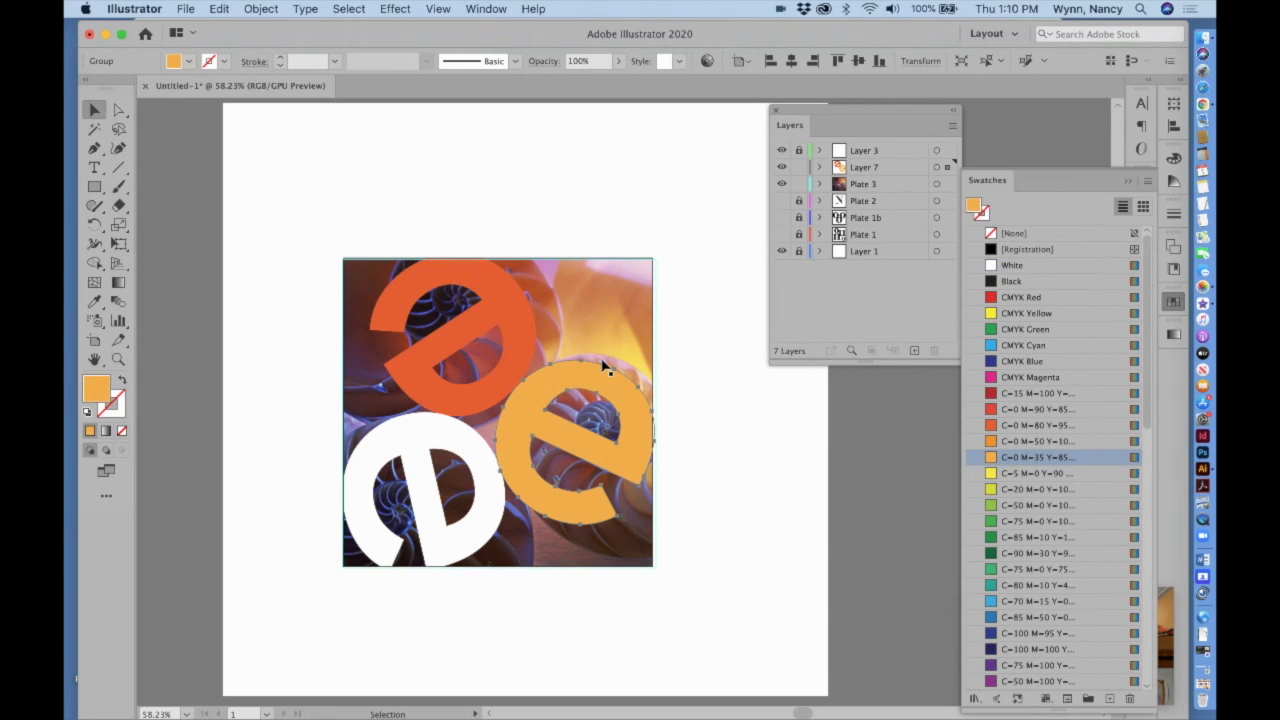
- Try the C=15 M=100 red swatch on the lower-left e and settle on CMYK Magenta
{"action": "left_click", "coordinate": [480, 550]}
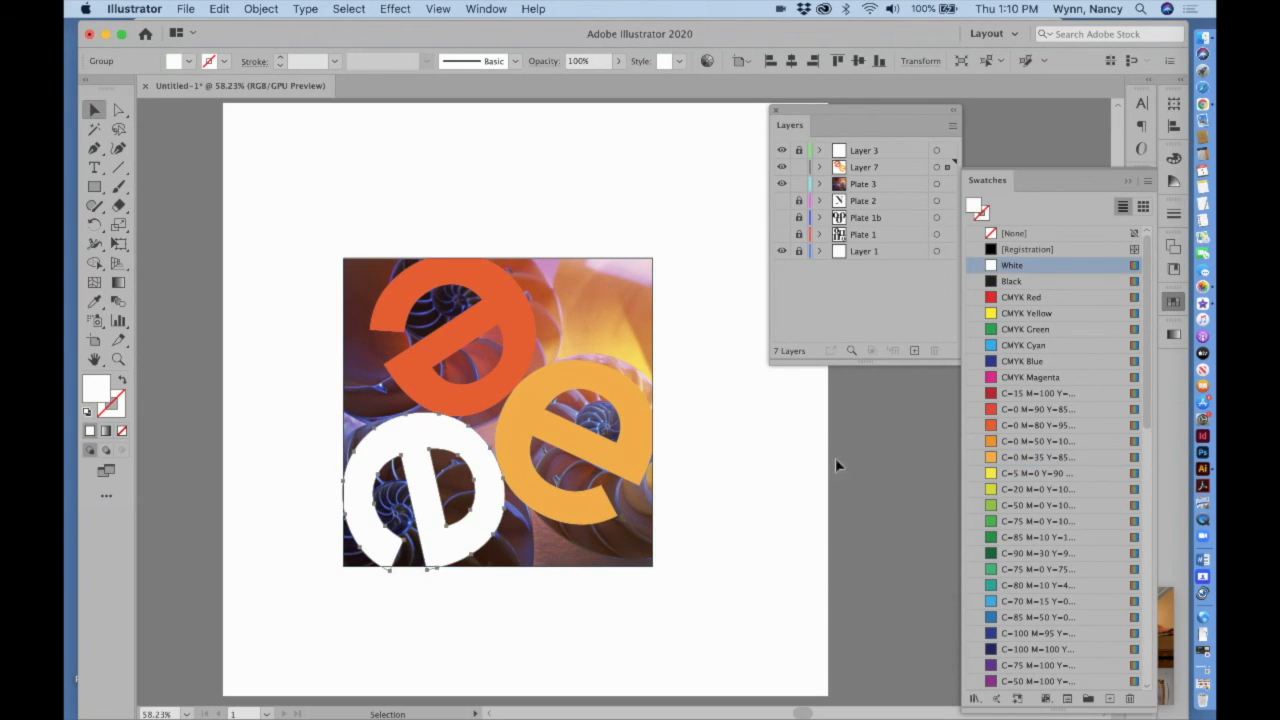
{"action": "left_click", "coordinate": [992, 394]}
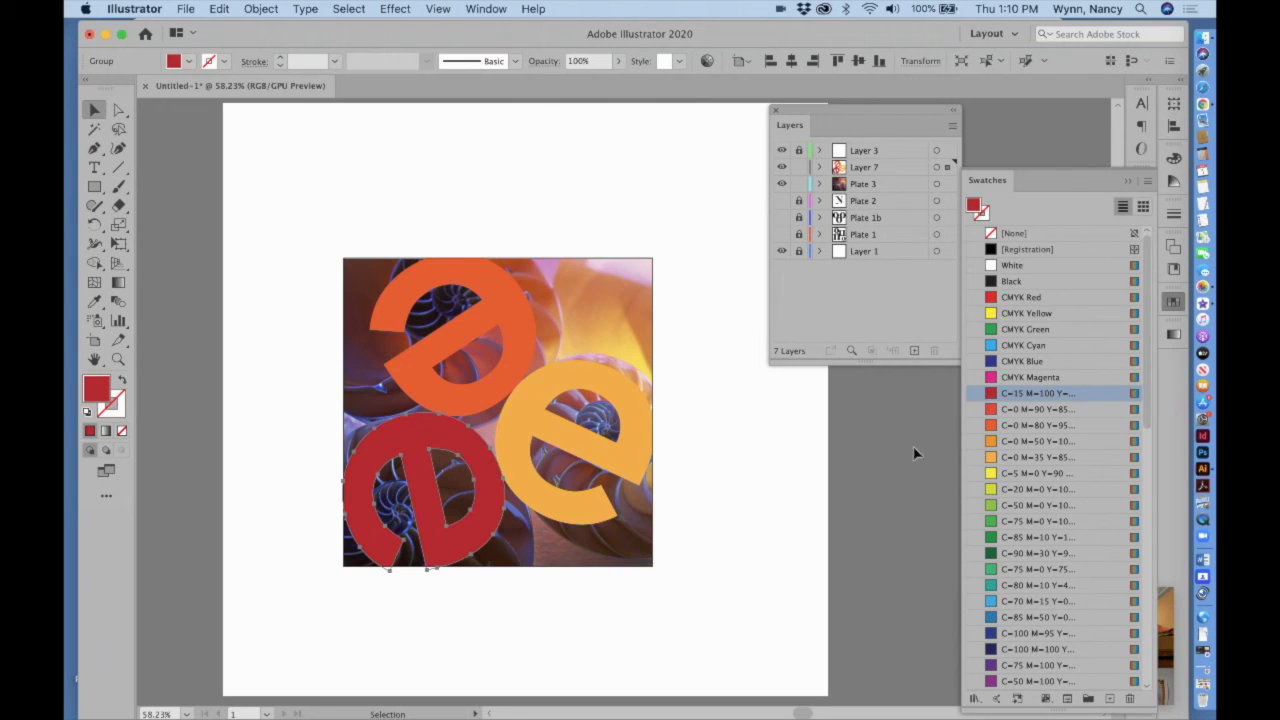
{"action": "left_click", "coordinate": [994, 378]}
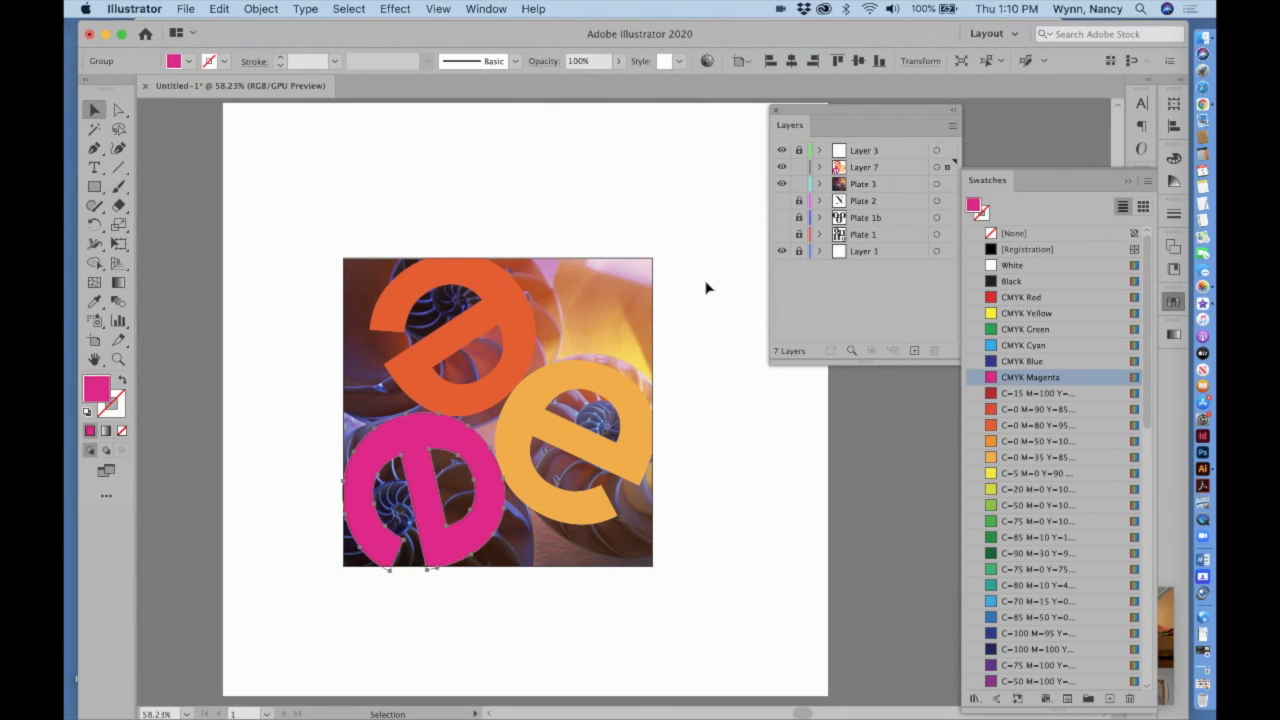
- Try the deeper orange C=0 M=50 swatch on the right-hand e and return it to C=0 M=35 Y=85
{"action": "left_click", "coordinate": [528, 342]}
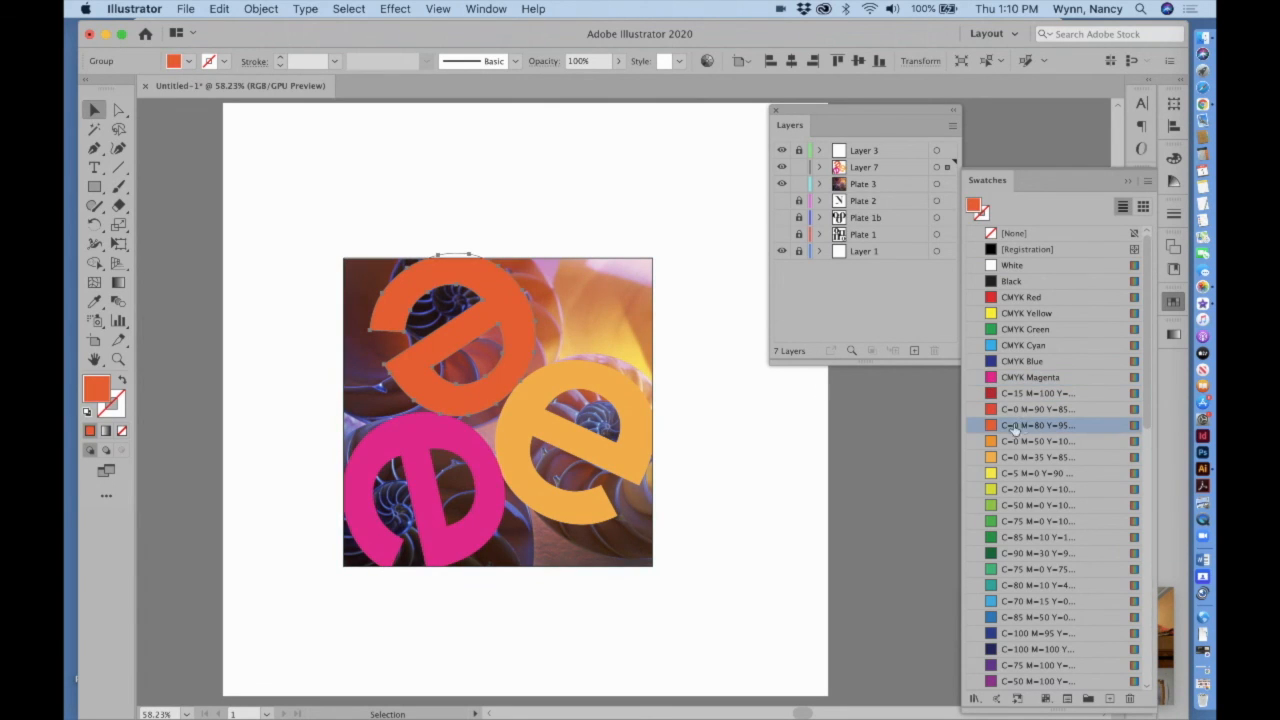
{"action": "left_click", "coordinate": [545, 425]}
{"action": "left_click", "coordinate": [990, 441]}
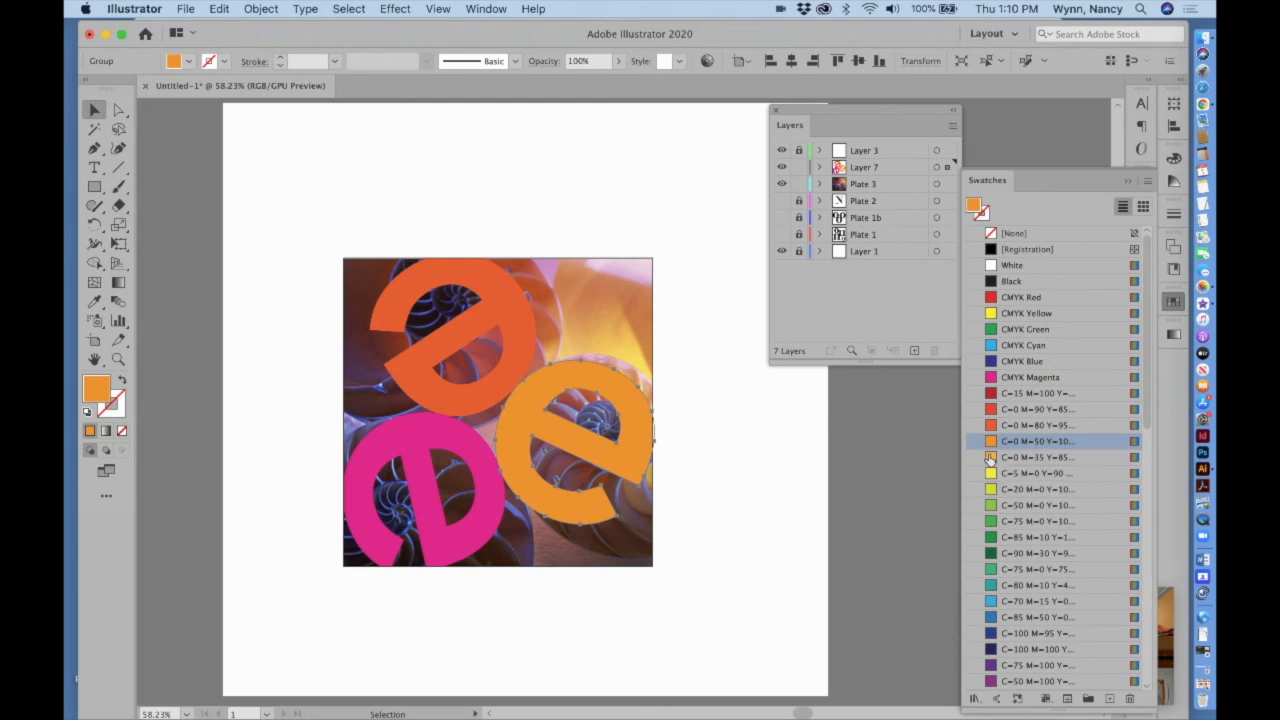
{"action": "left_click", "coordinate": [991, 457]}
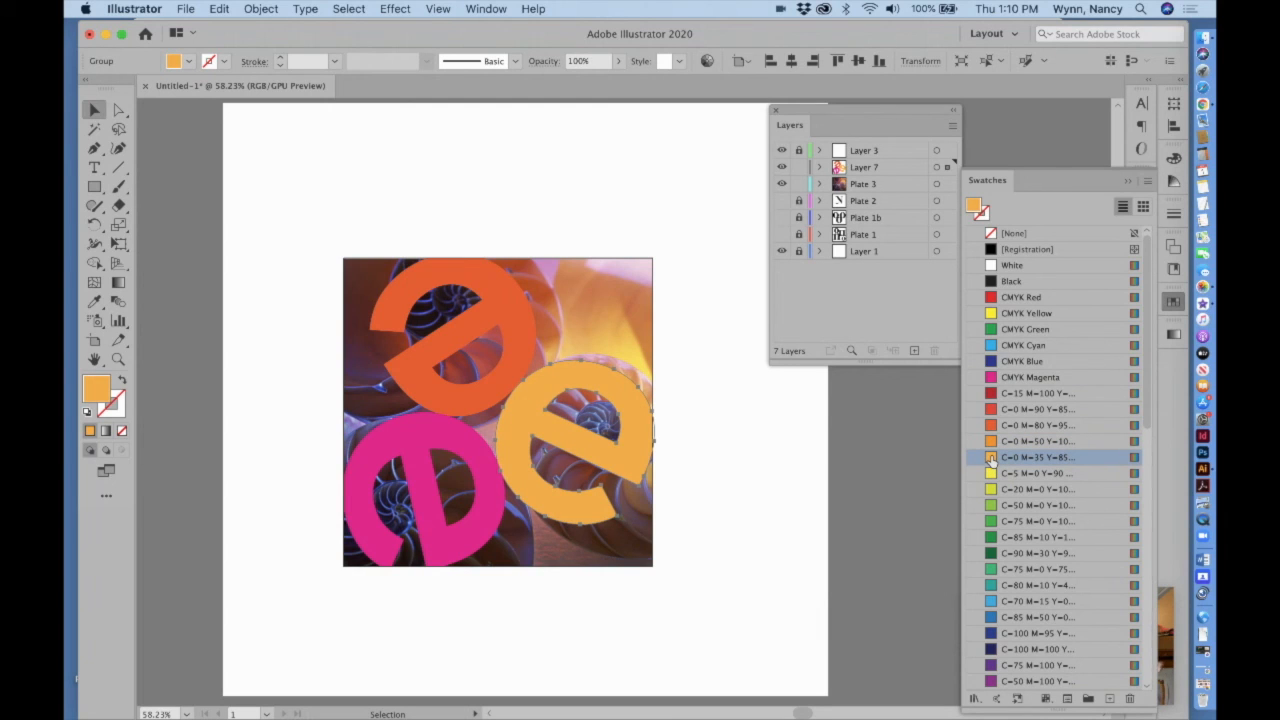
- Hide and lock the Plate 3 photo layer and deselect the artwork
{"action": "left_click", "coordinate": [783, 184]}
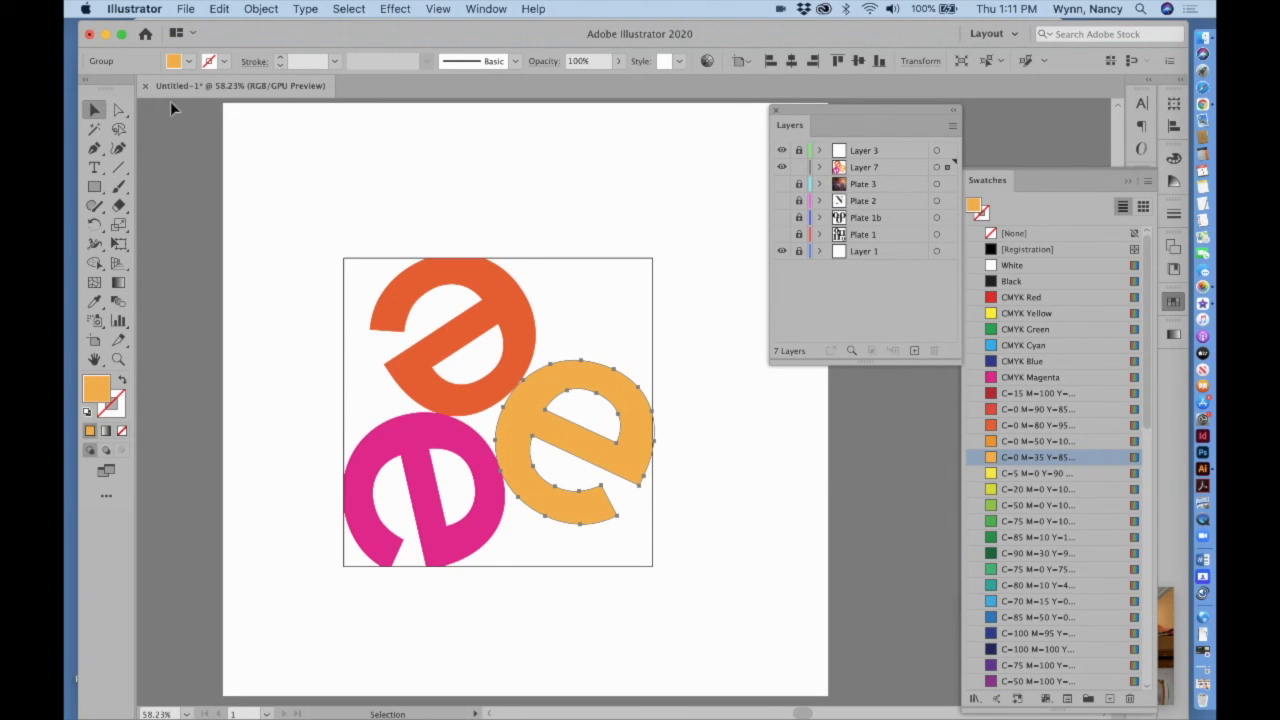
{"action": "left_click", "coordinate": [273, 150]}
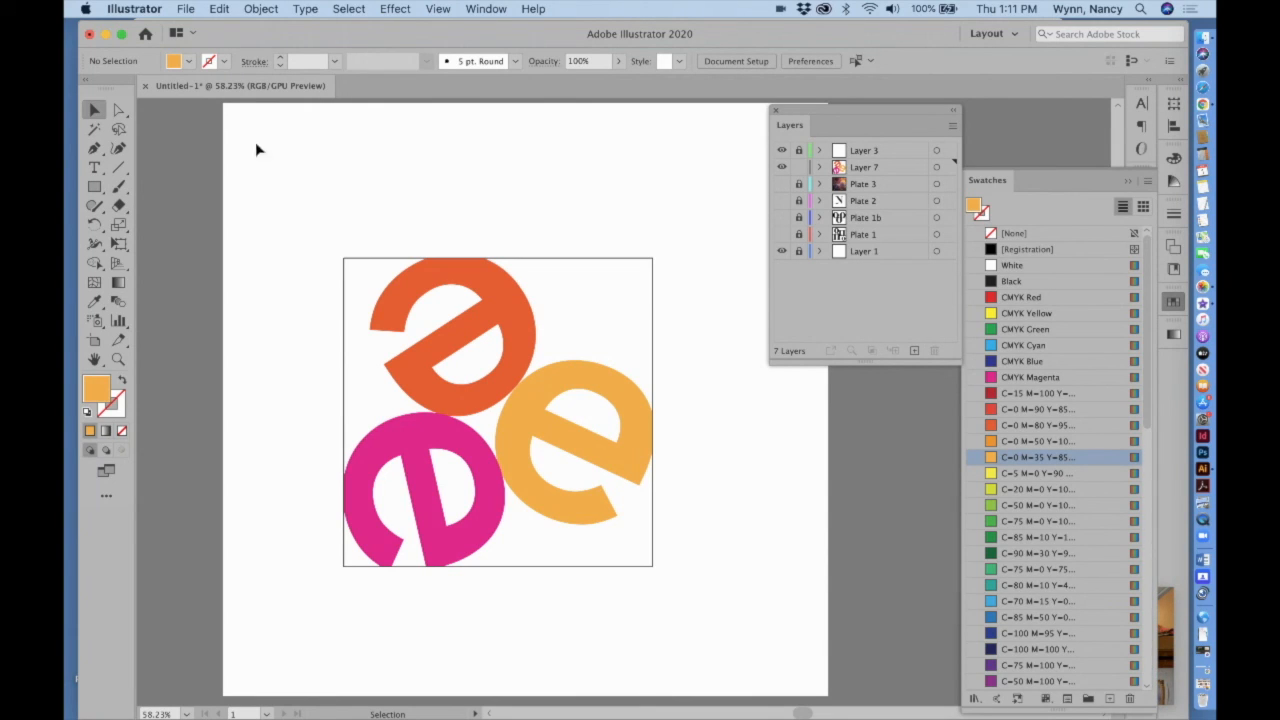
- Start exporting the artwork with JPEG (jpg) as the format
{"action": "left_click", "coordinate": [186, 9]}
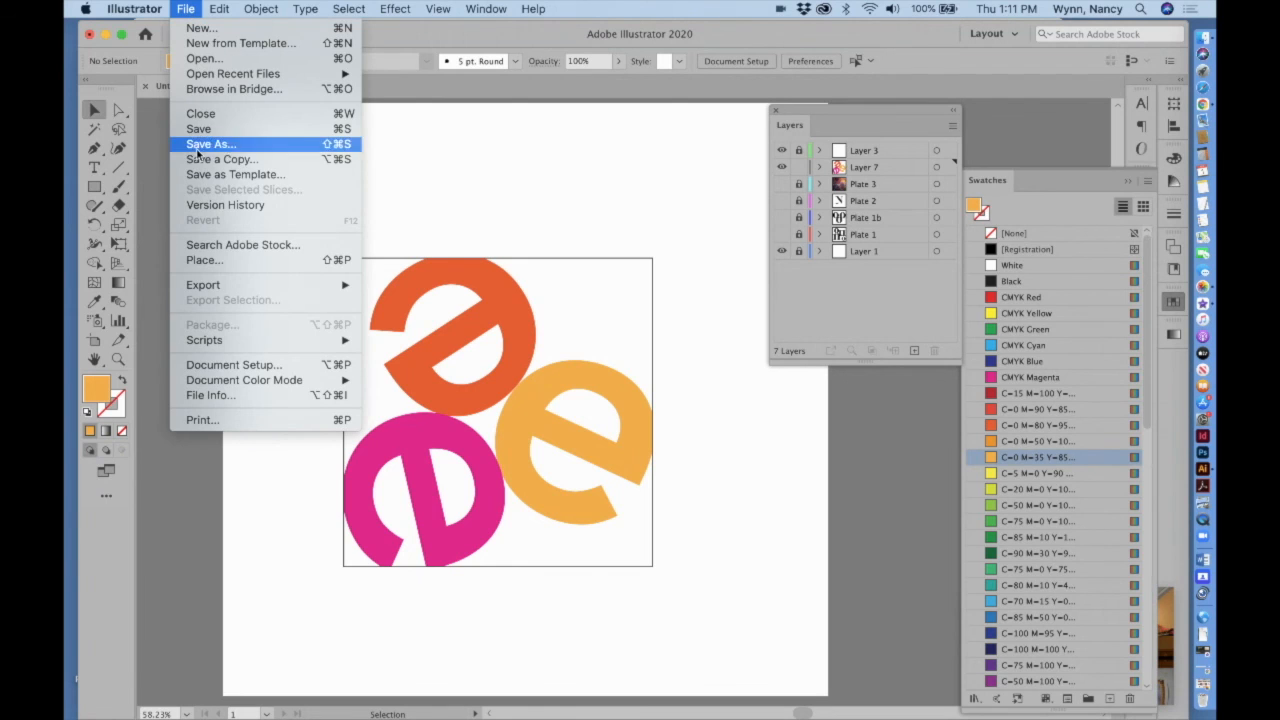
{"action": "mouse_move", "coordinate": [215, 286]}
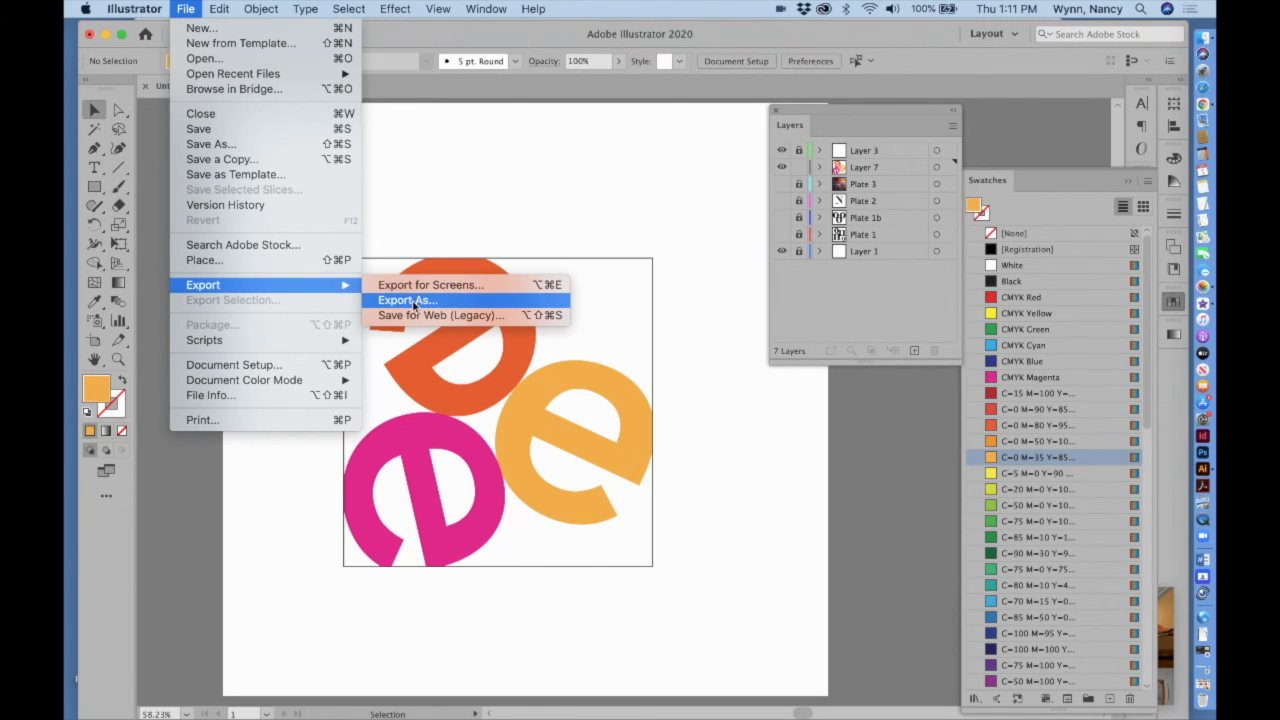
{"action": "left_click", "coordinate": [412, 300]}
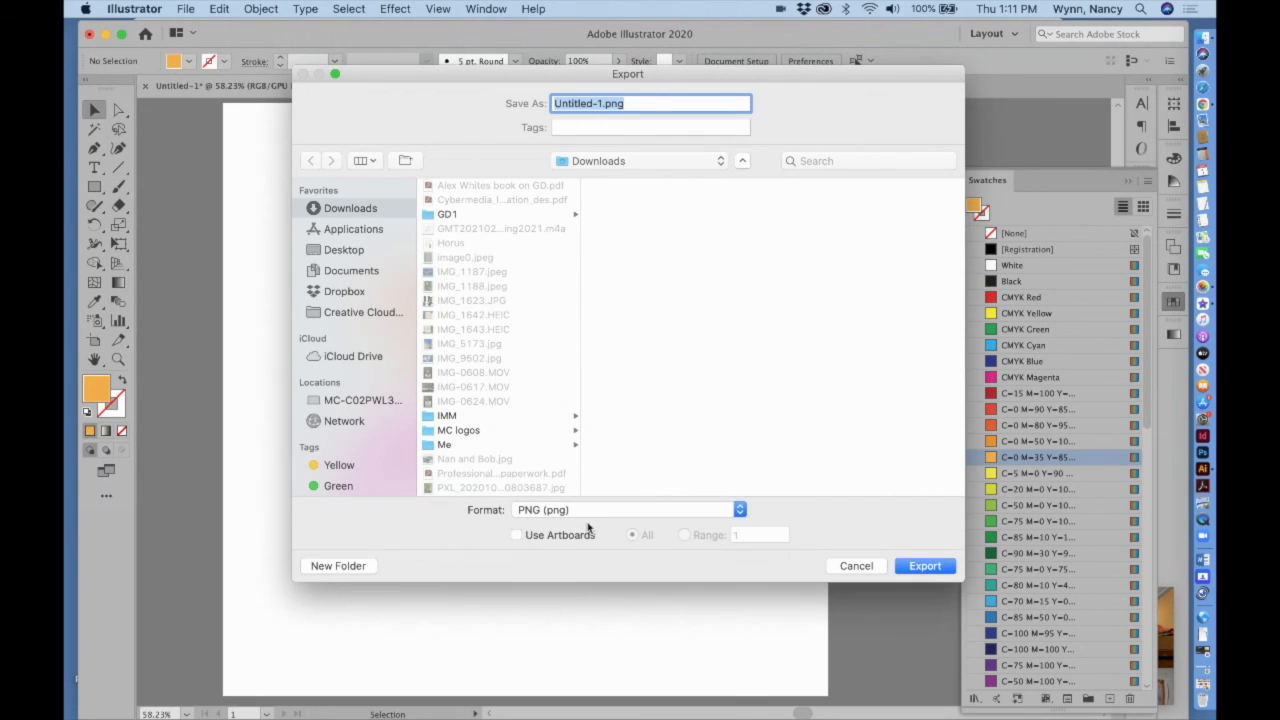
{"action": "left_click", "coordinate": [586, 512]}
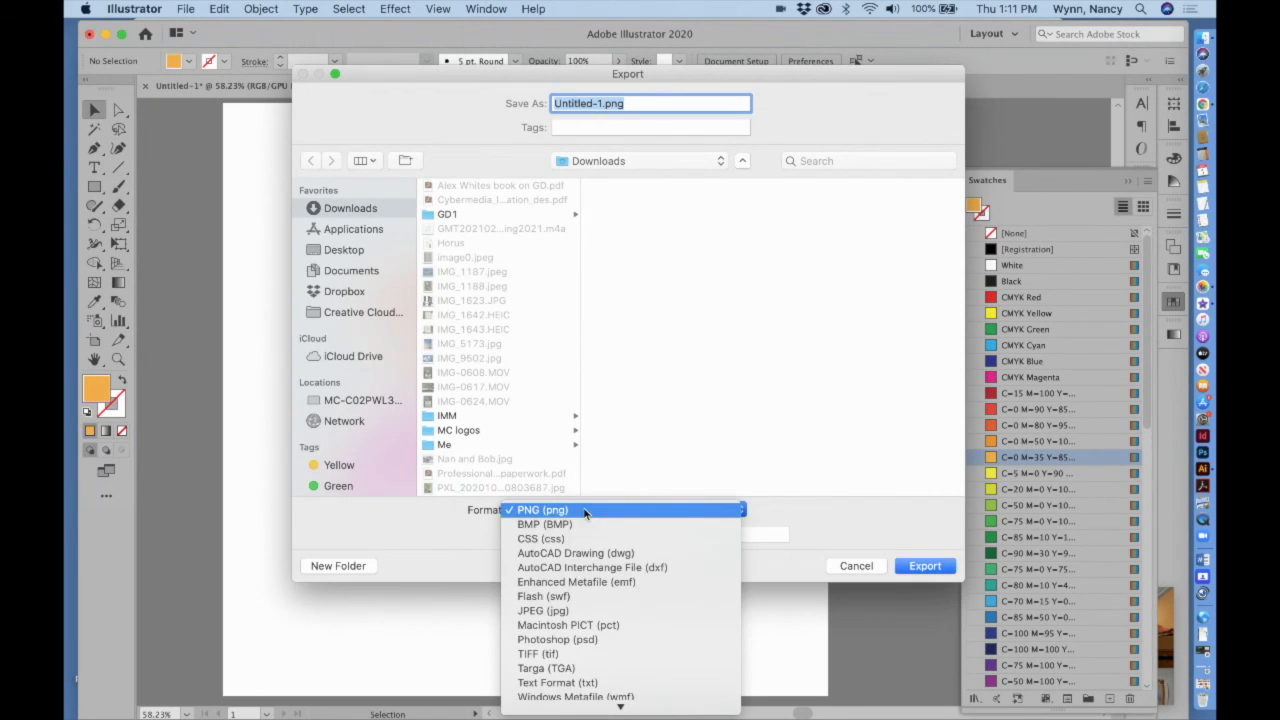
{"action": "left_click", "coordinate": [576, 610]}
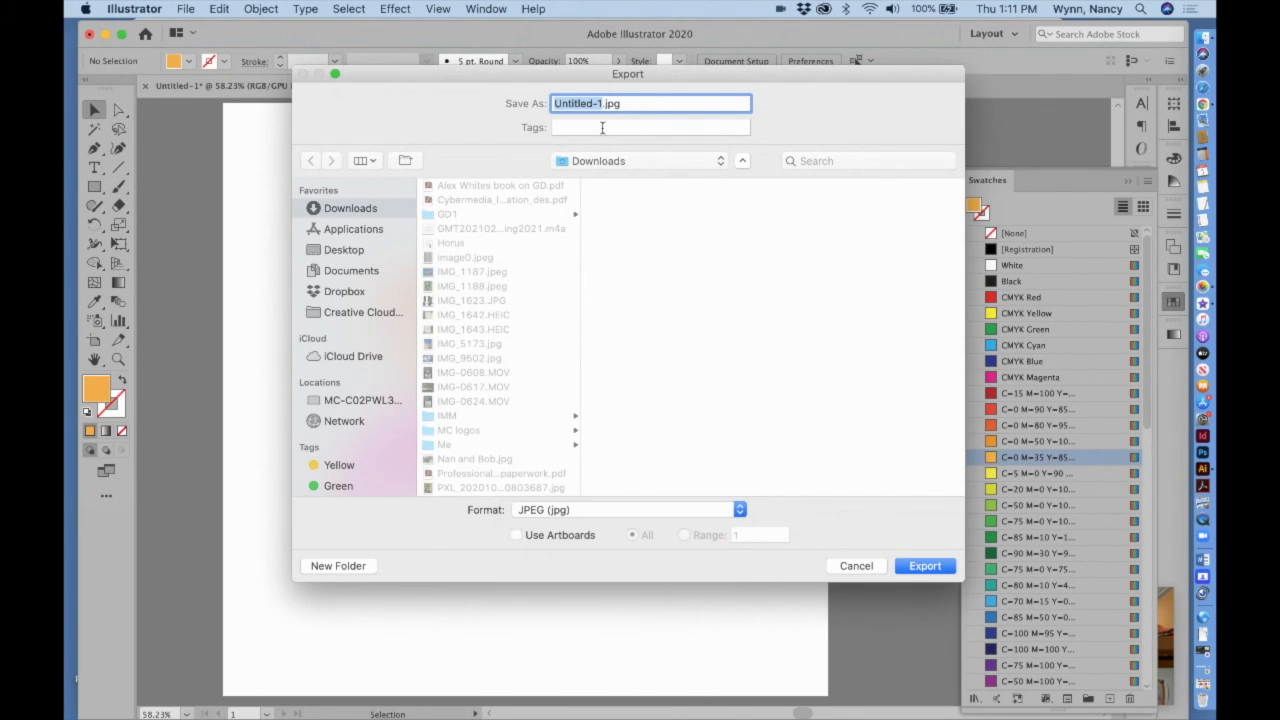
- Name the export file Plate 3 motif and choose the Desktop as its destination
{"action": "type", "text": "Plate 3 p"}
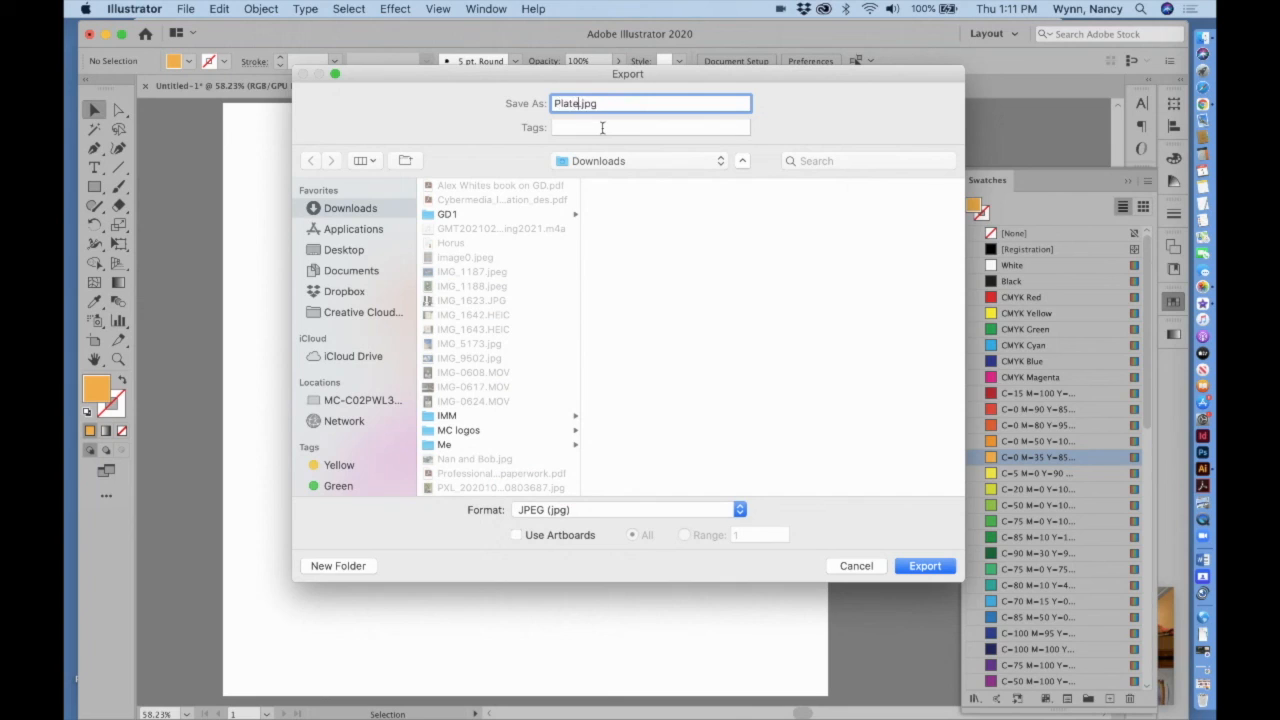
{"action": "type", "text": "ater"}
{"action": "key", "text": "BackSpace"}
{"action": "key", "text": "BackSpace"}
{"action": "key", "text": "BackSpace"}
{"action": "key", "text": "BackSpace"}
{"action": "key", "text": "BackSpace"}
{"action": "type", "text": "motif"}
{"action": "left_click", "coordinate": [346, 251]}
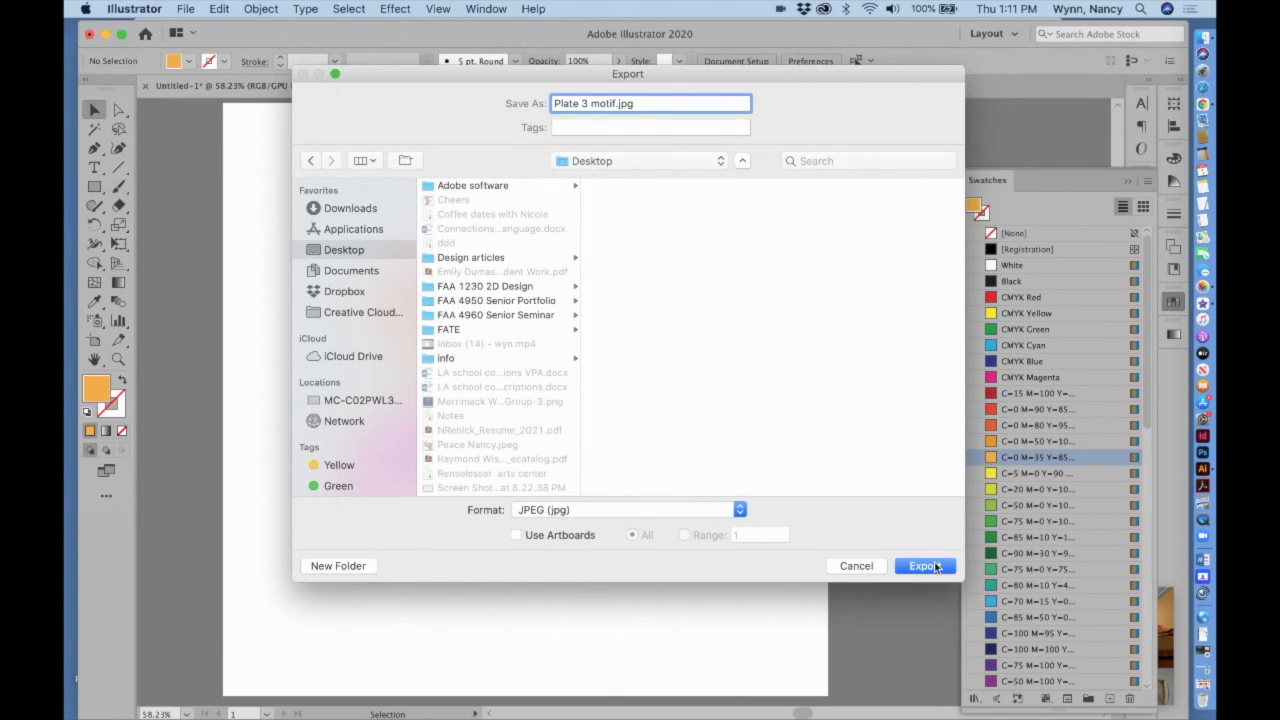
- Export the motif as an RGB JPEG at Maximum quality 10 and High (300 ppi) resolution, keeping Baseline compression and the ICC profile embedded
{"action": "left_click", "coordinate": [930, 566]}
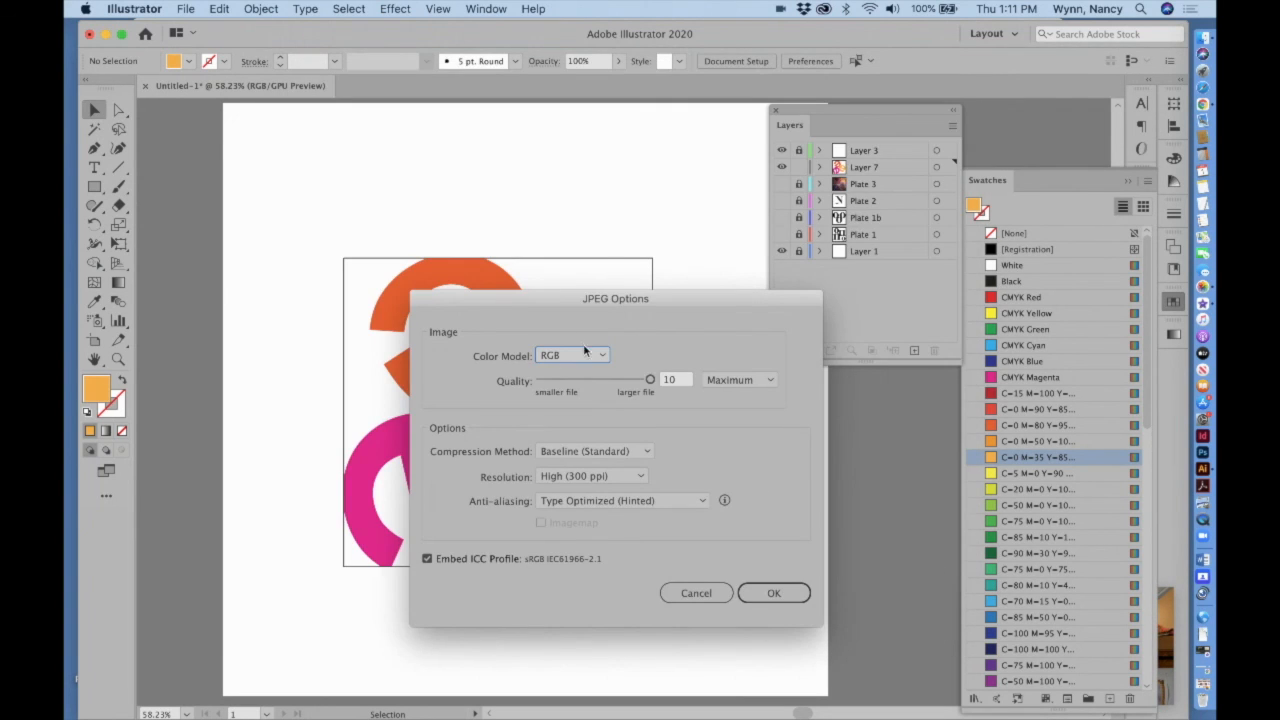
{"action": "left_click", "coordinate": [764, 598]}
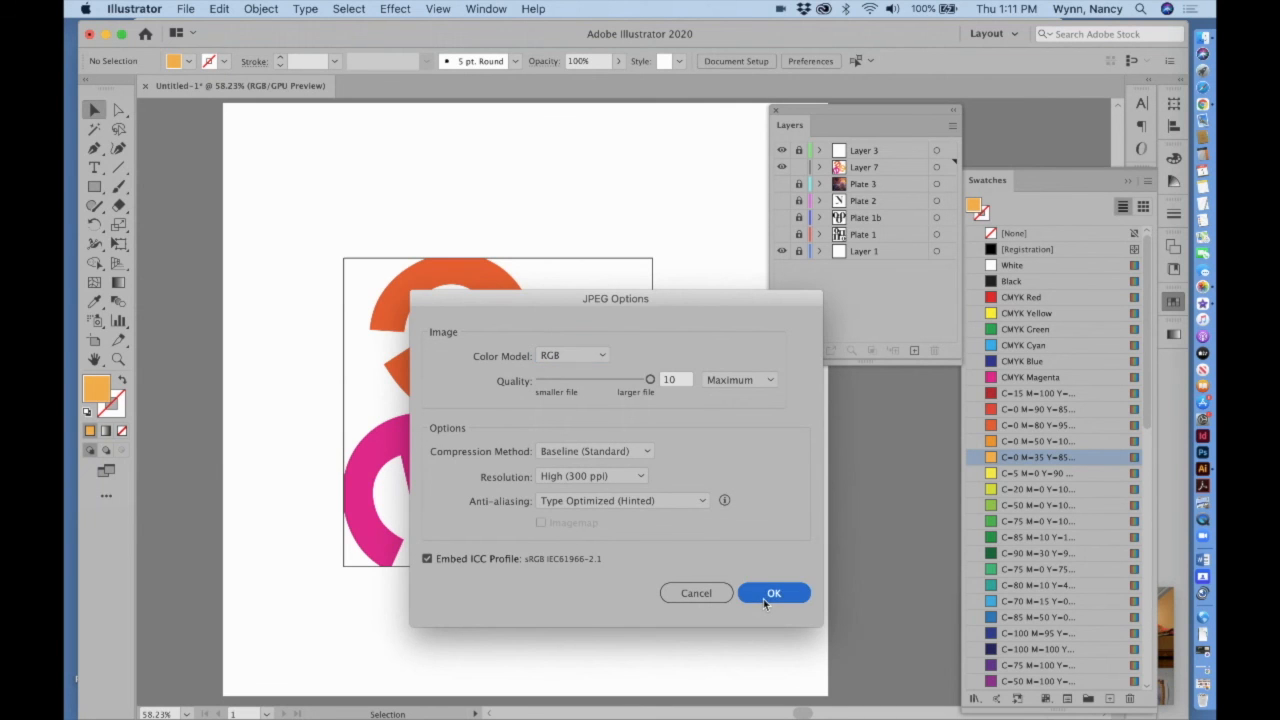
- Minimize the Illustrator and browser windows, move the Layers panel aside, and reposition Plate 3 motif.jpg above the LA school course descriptions file on the desktop
{"action": "left_click", "coordinate": [105, 35]}
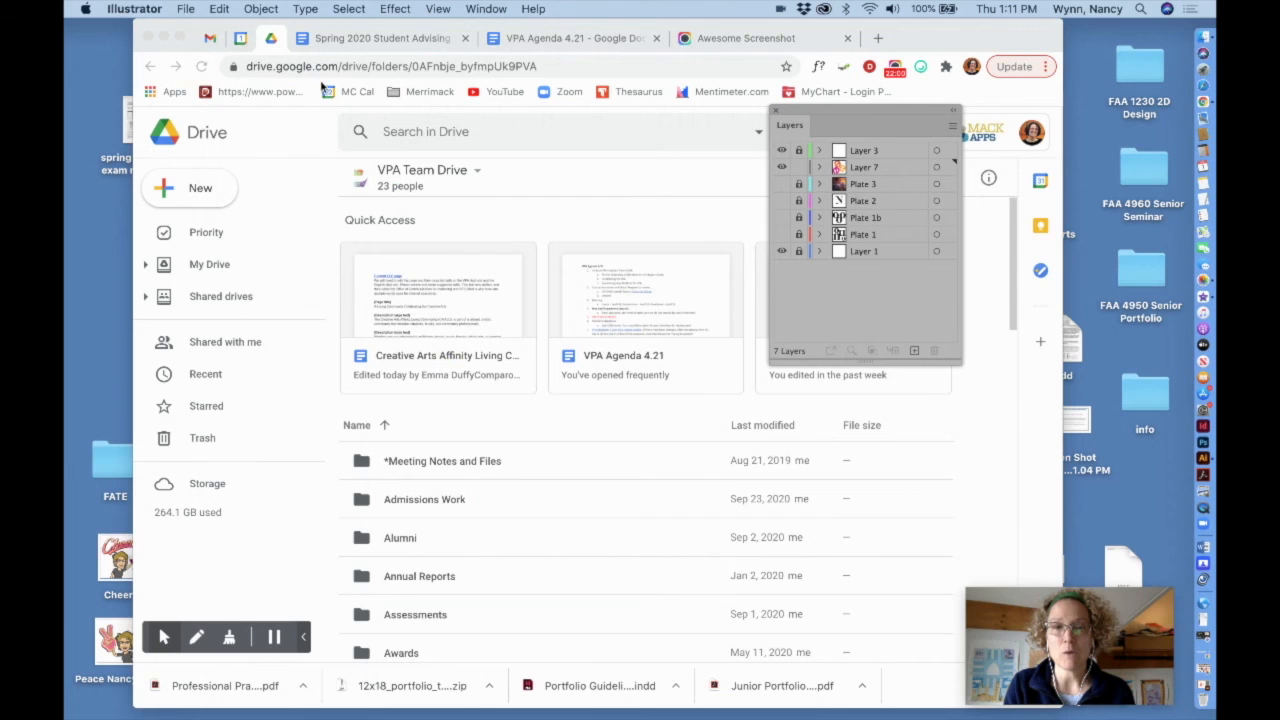
{"action": "left_click", "coordinate": [164, 37]}
{"action": "left_click_drag", "start_coordinate": [818, 118], "coordinate": [392, 158]}
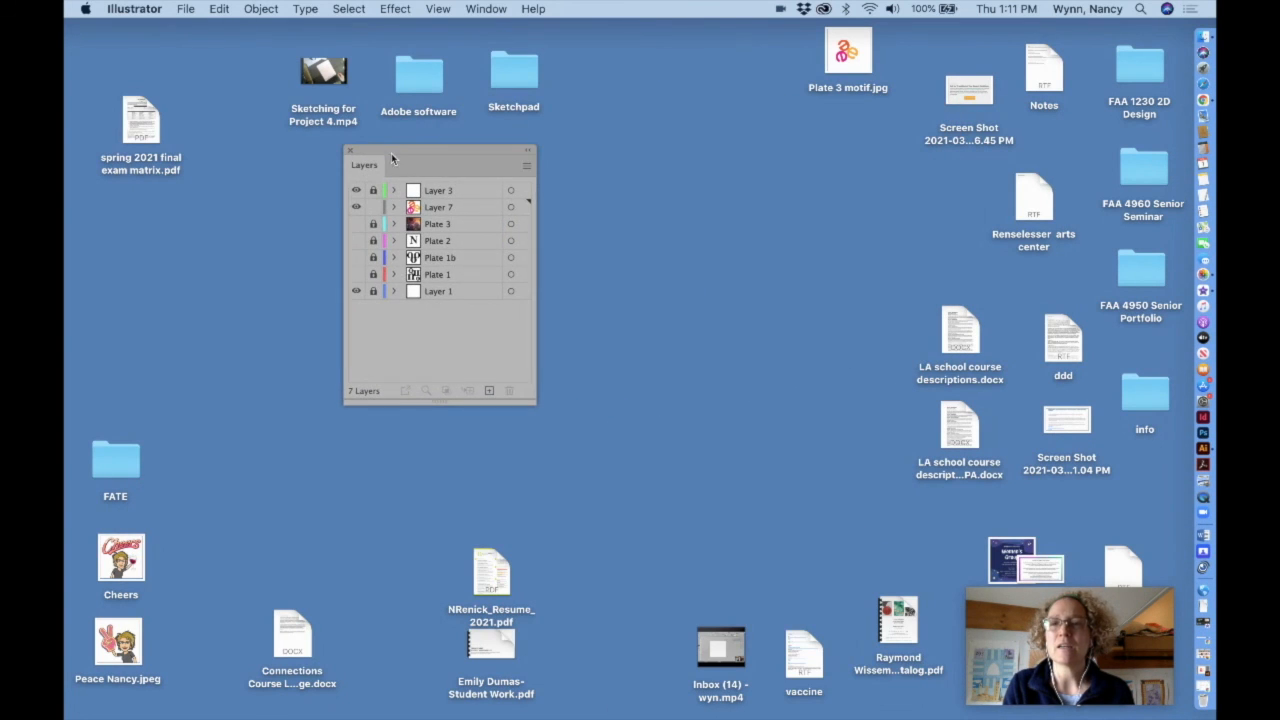
{"action": "left_click_drag", "start_coordinate": [848, 55], "coordinate": [955, 248]}
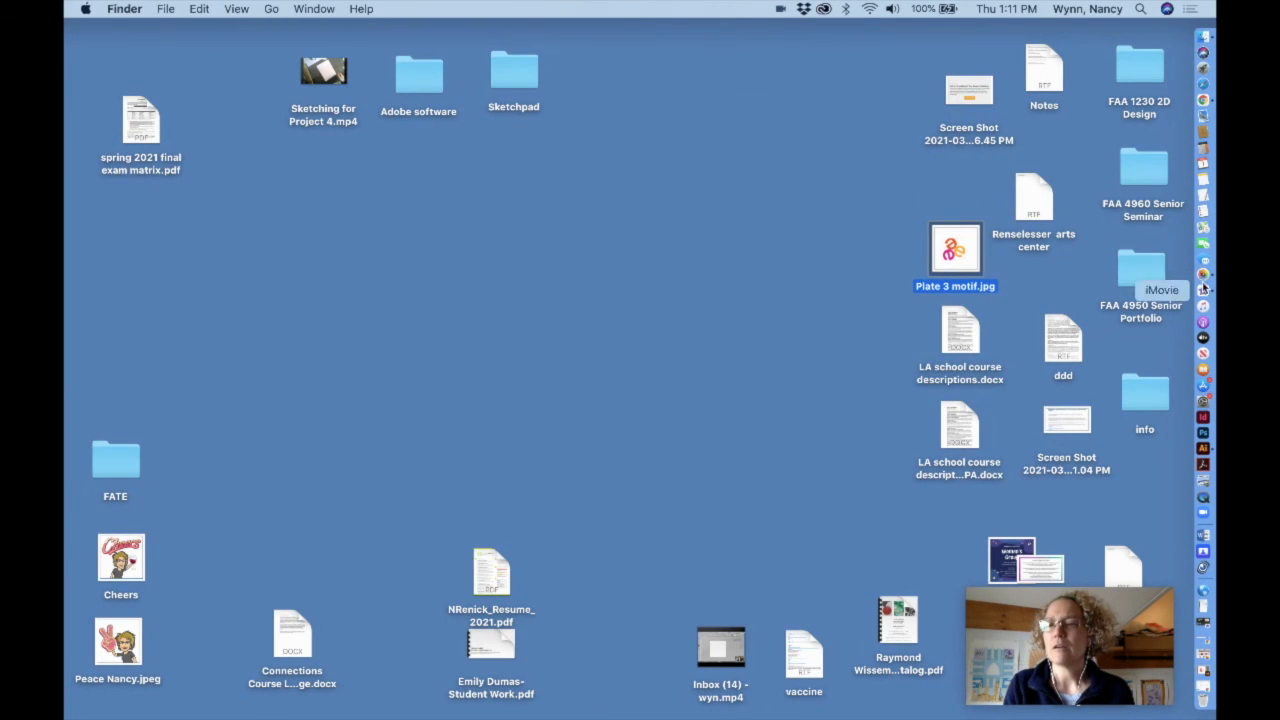
- Switch to Photos, import Plate 3 motif.jpg from the desktop into the library, and quit Photos
{"action": "left_click", "coordinate": [1203, 277]}
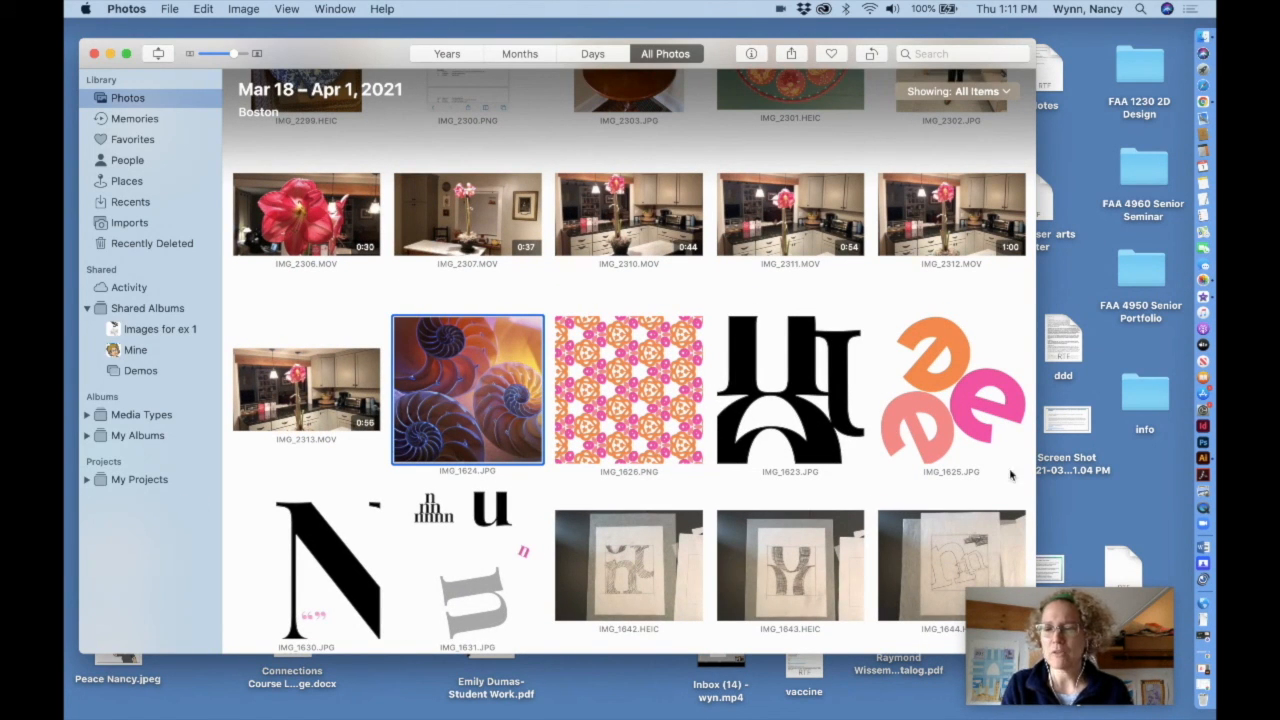
{"action": "left_click_drag", "start_coordinate": [336, 64], "coordinate": [217, 44]}
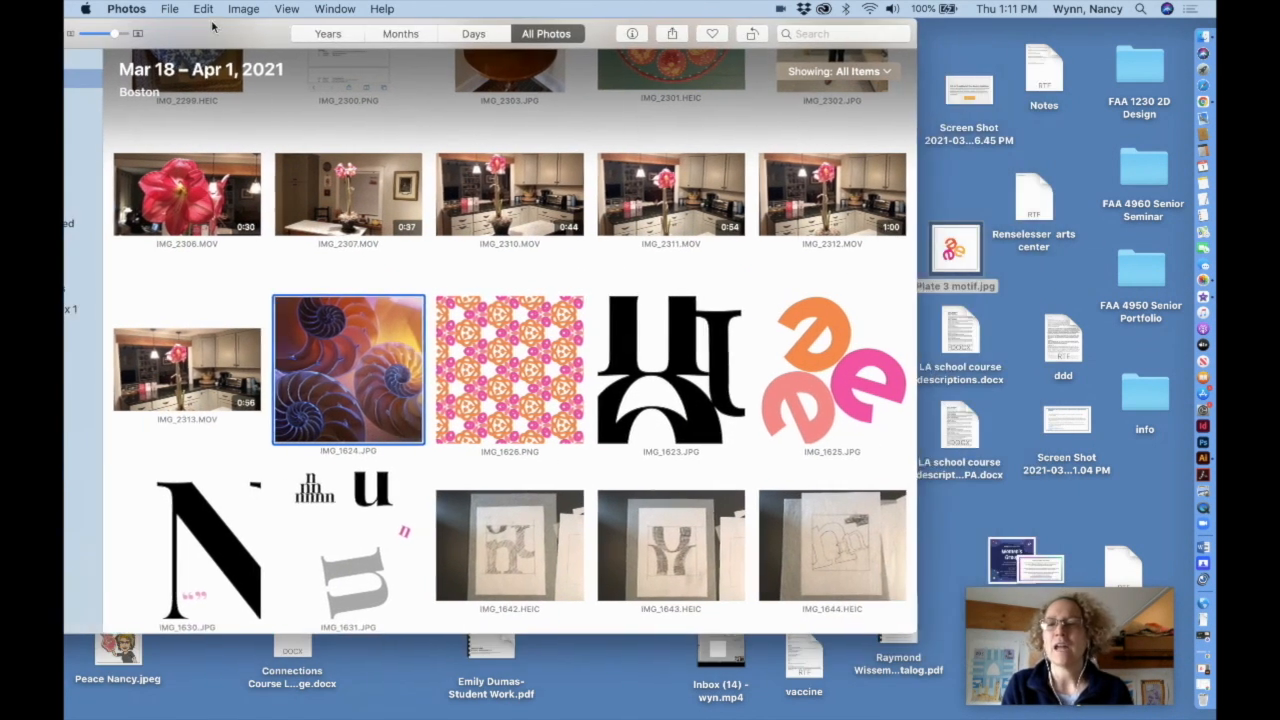
{"action": "left_click_drag", "start_coordinate": [955, 252], "coordinate": [762, 567]}
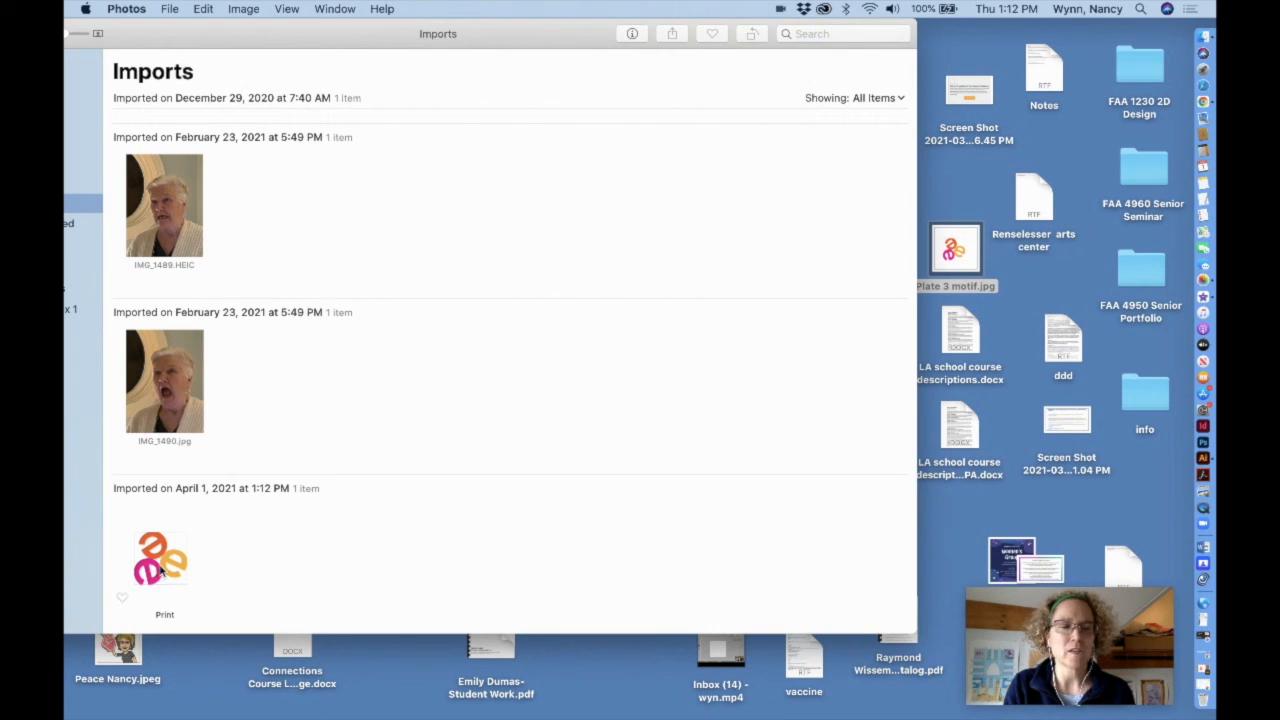
{"action": "left_click_drag", "start_coordinate": [153, 37], "coordinate": [287, 17]}
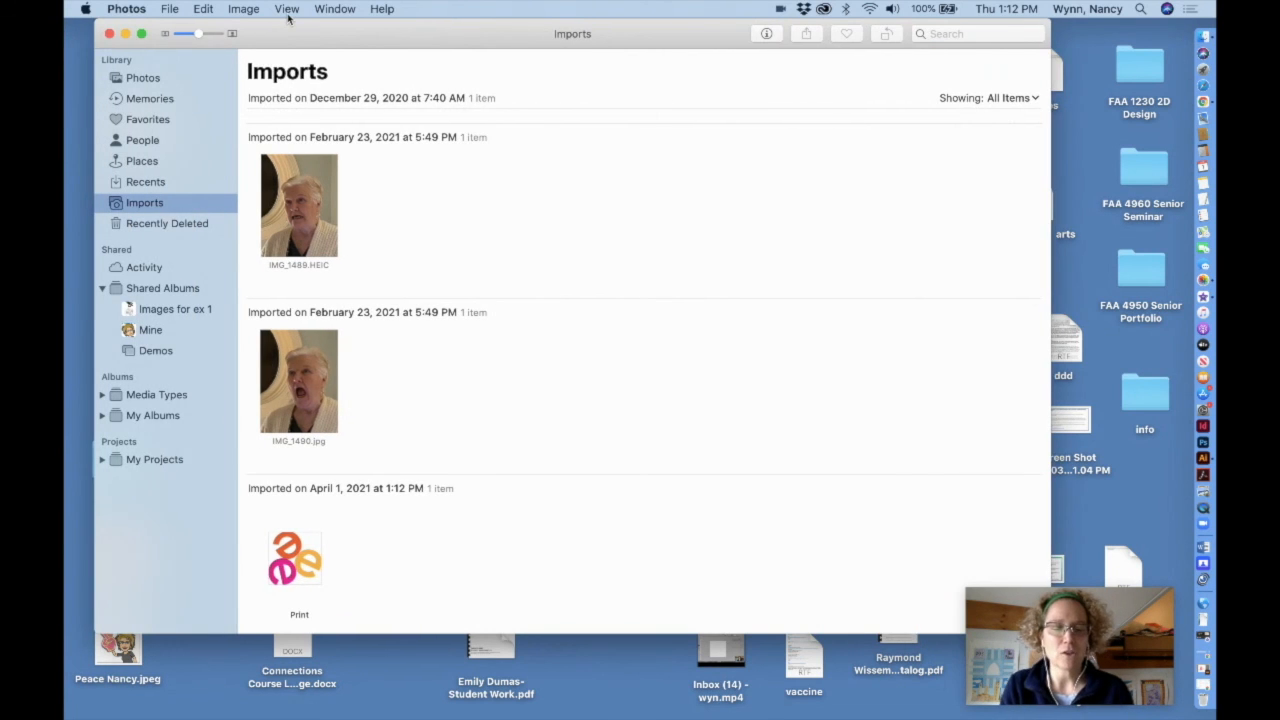
{"action": "key", "text": "super+q"}
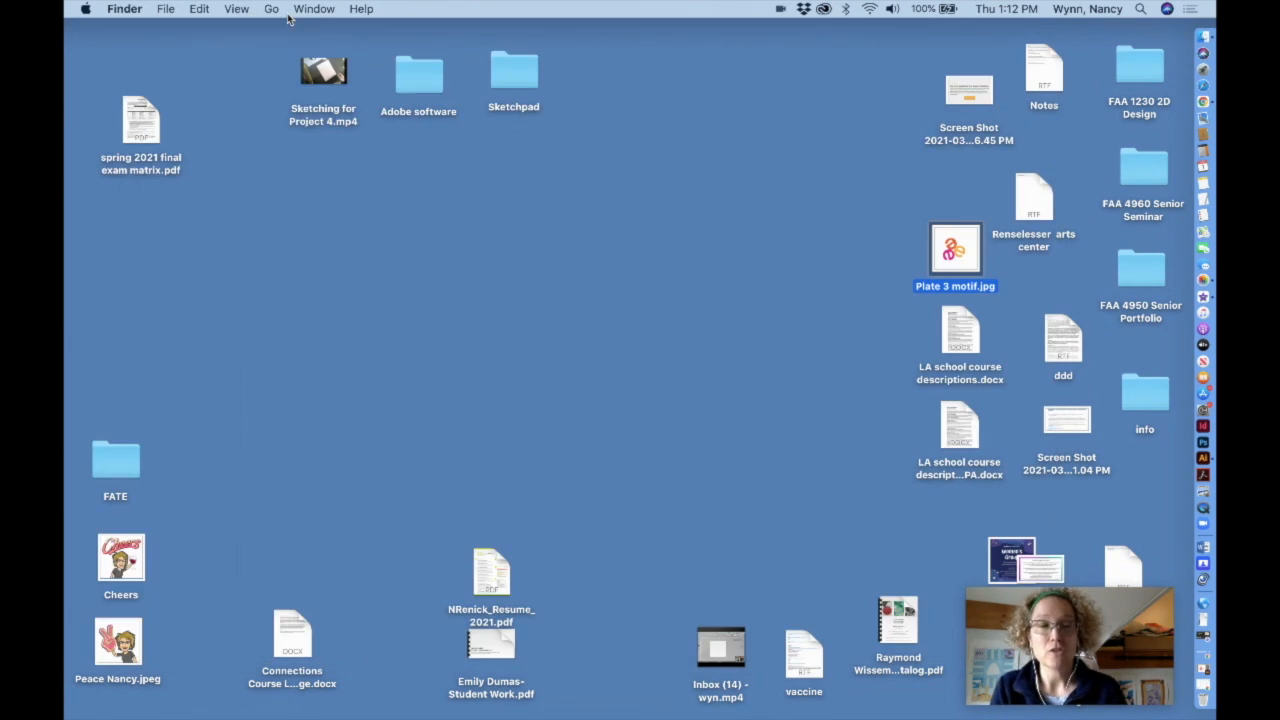